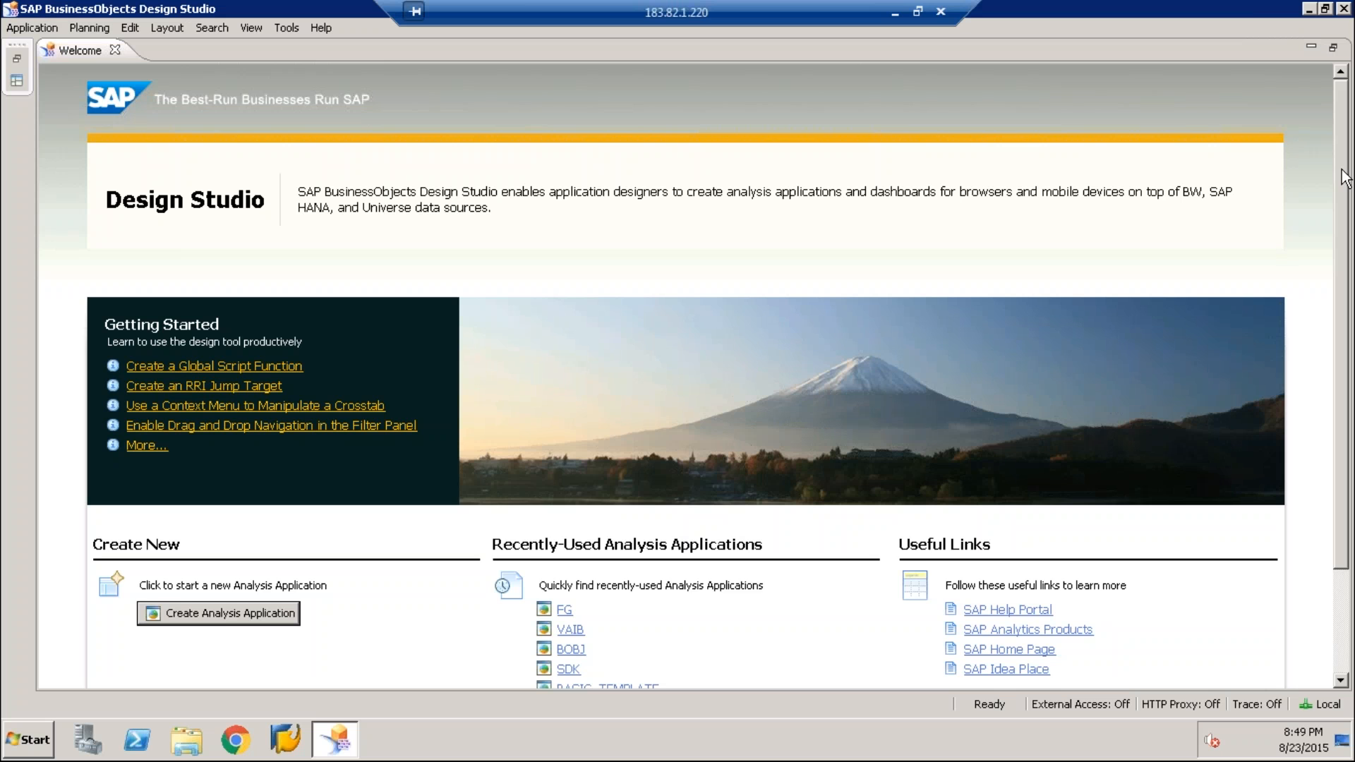
Open the recently used analysis application BOBJ from the welcome page
scroll(1344, 205, "down", 2)
left_click_drag(1342, 204, 1342, 204)
left_click(579, 582)
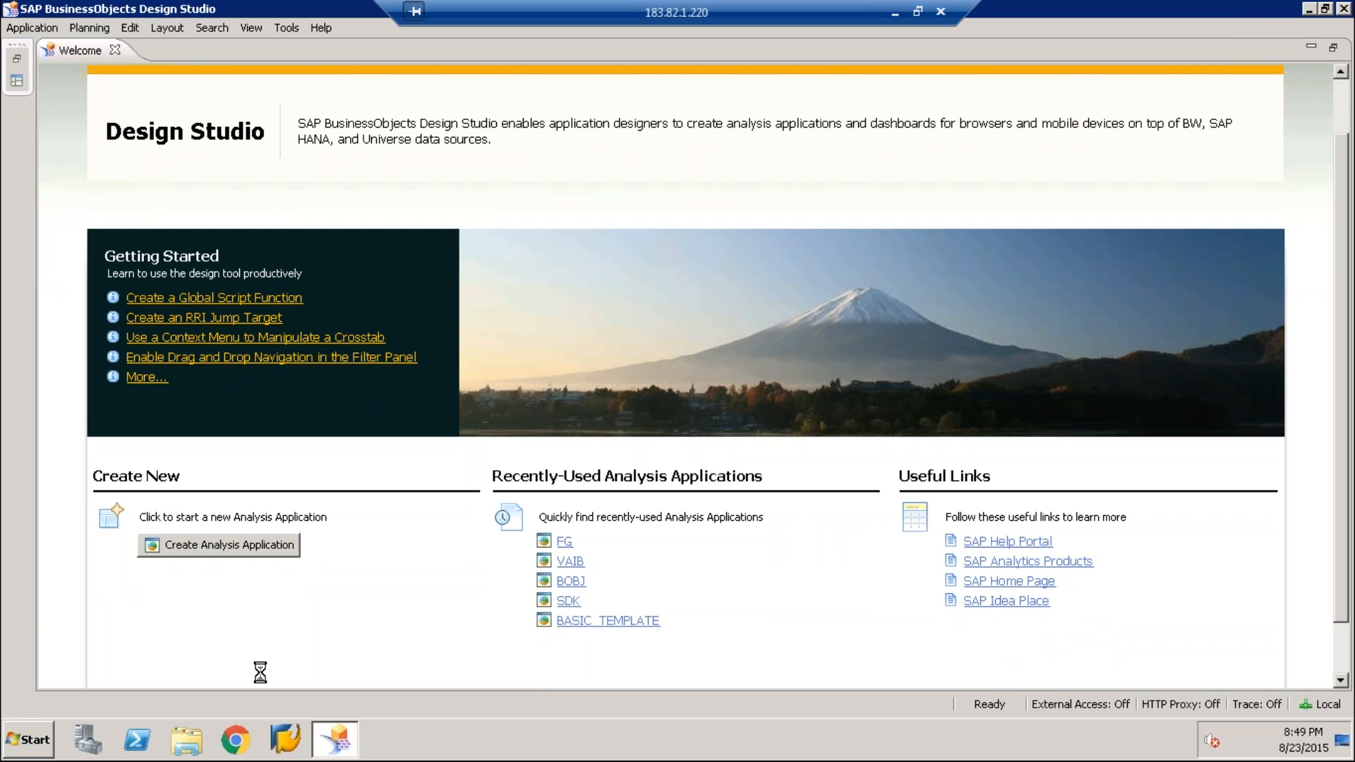
Open the HANA DETAILS file in Notepad to read the server and logon details, and minimize it
left_click(39, 754)
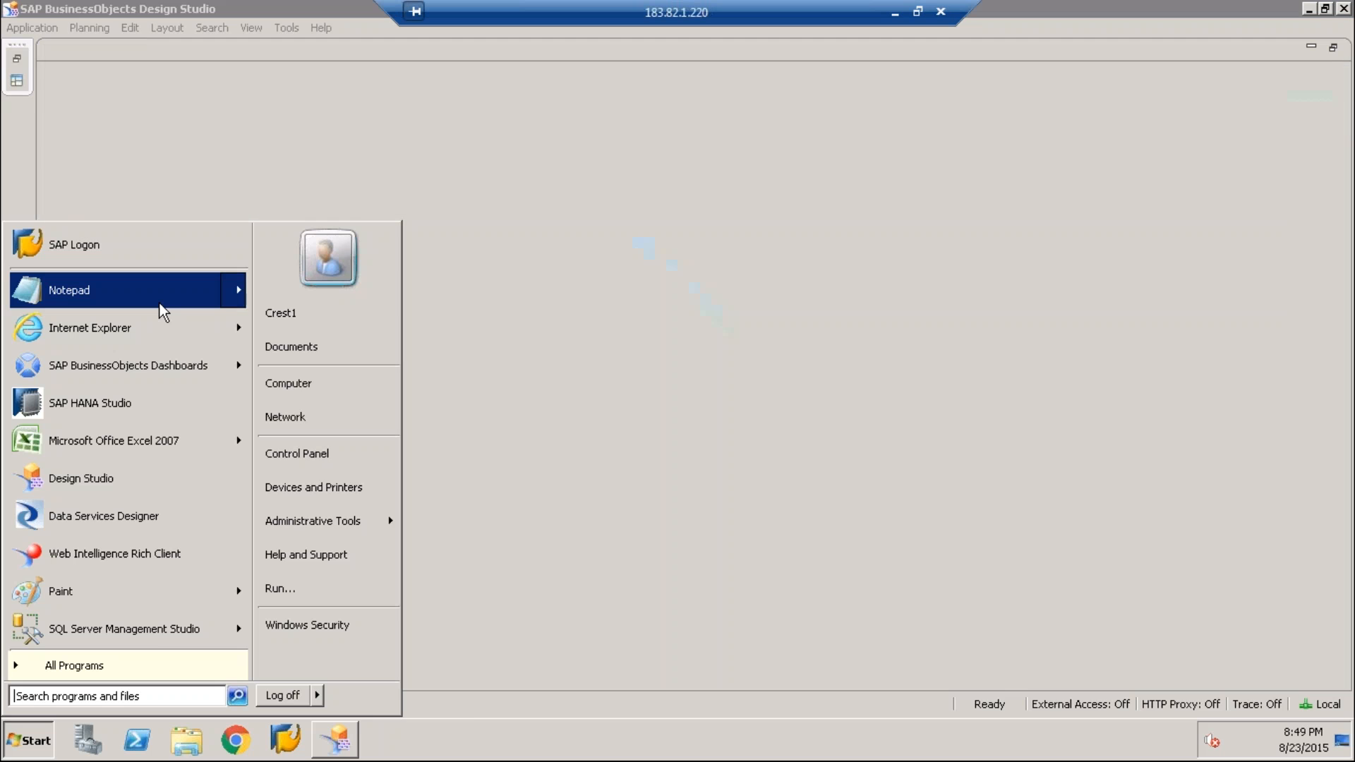
mouse_move(159, 304)
left_click(298, 281)
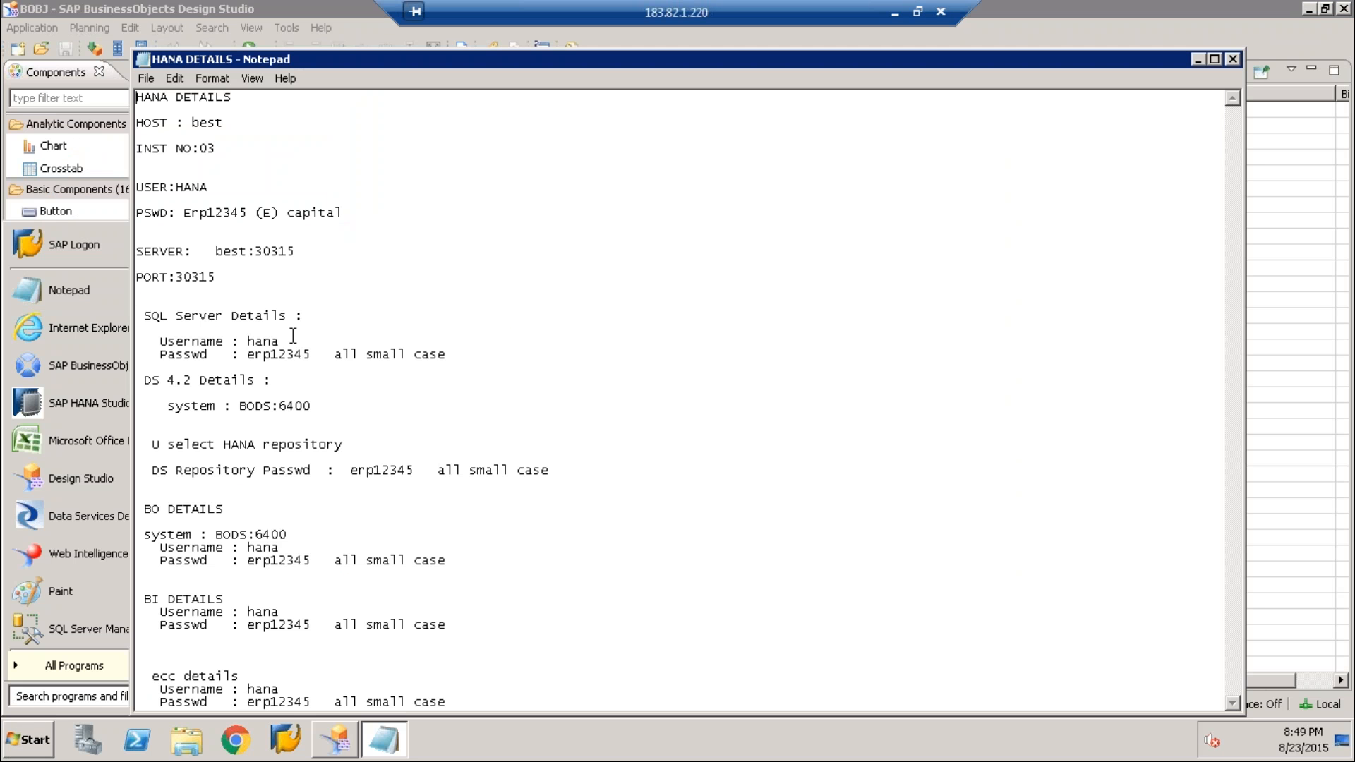
left_click(1197, 60)
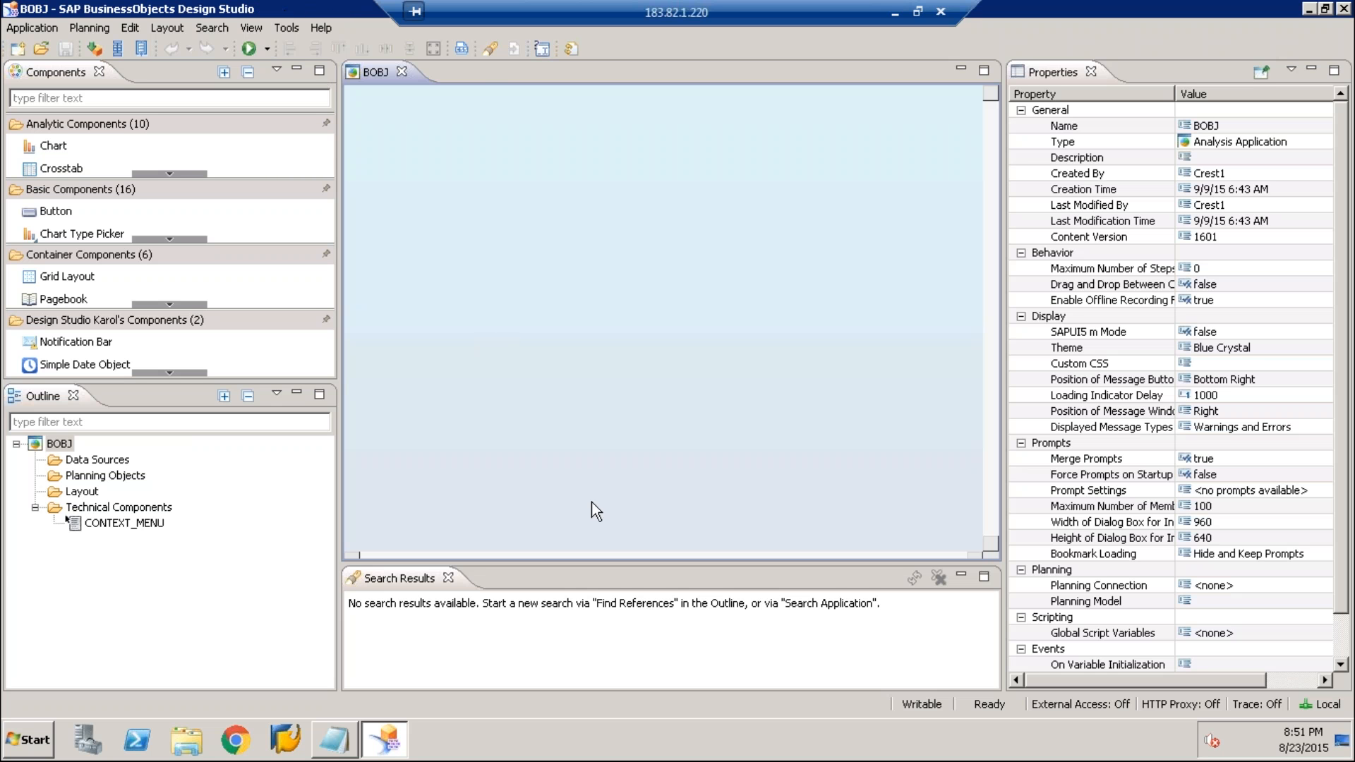
Review the SAP BW and SAP HANA backend connections in the Application Design preferences, and close the preferences
left_click(65, 464)
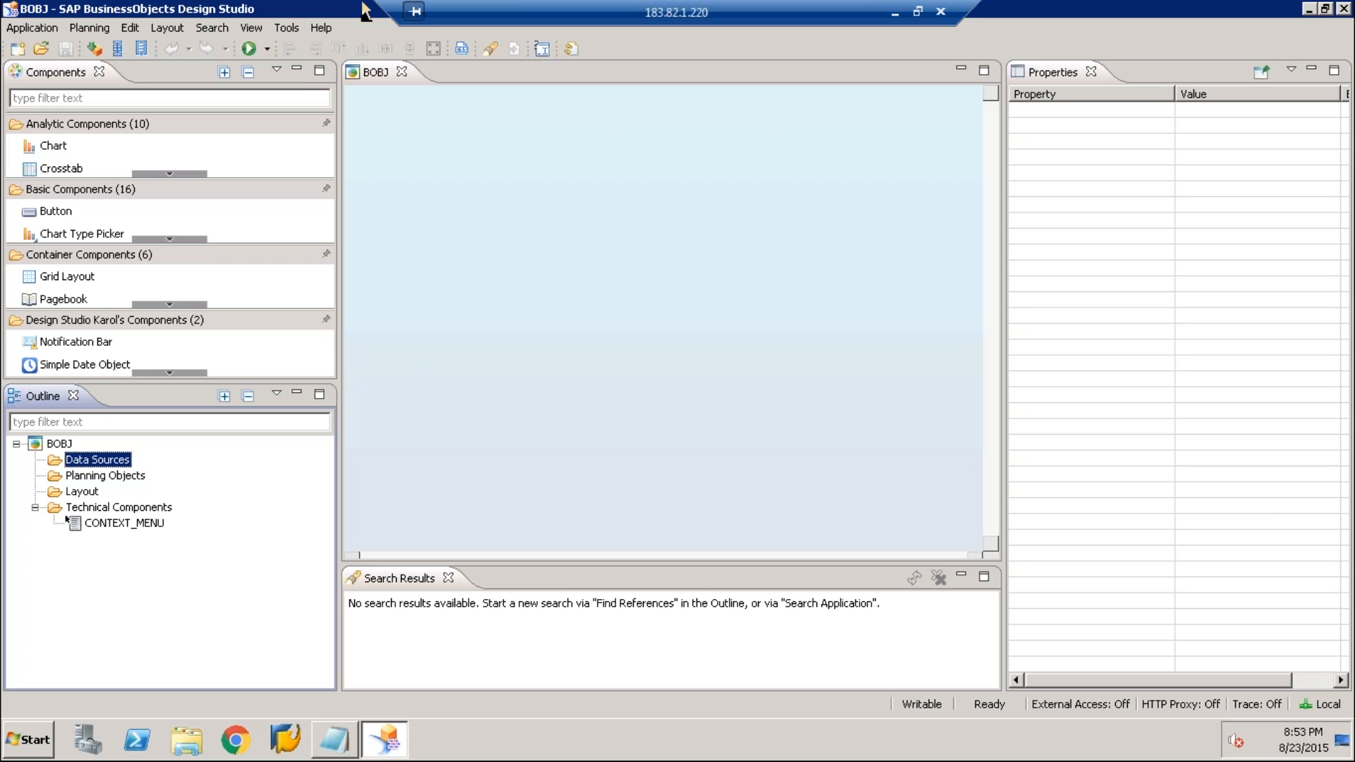
left_click(288, 28)
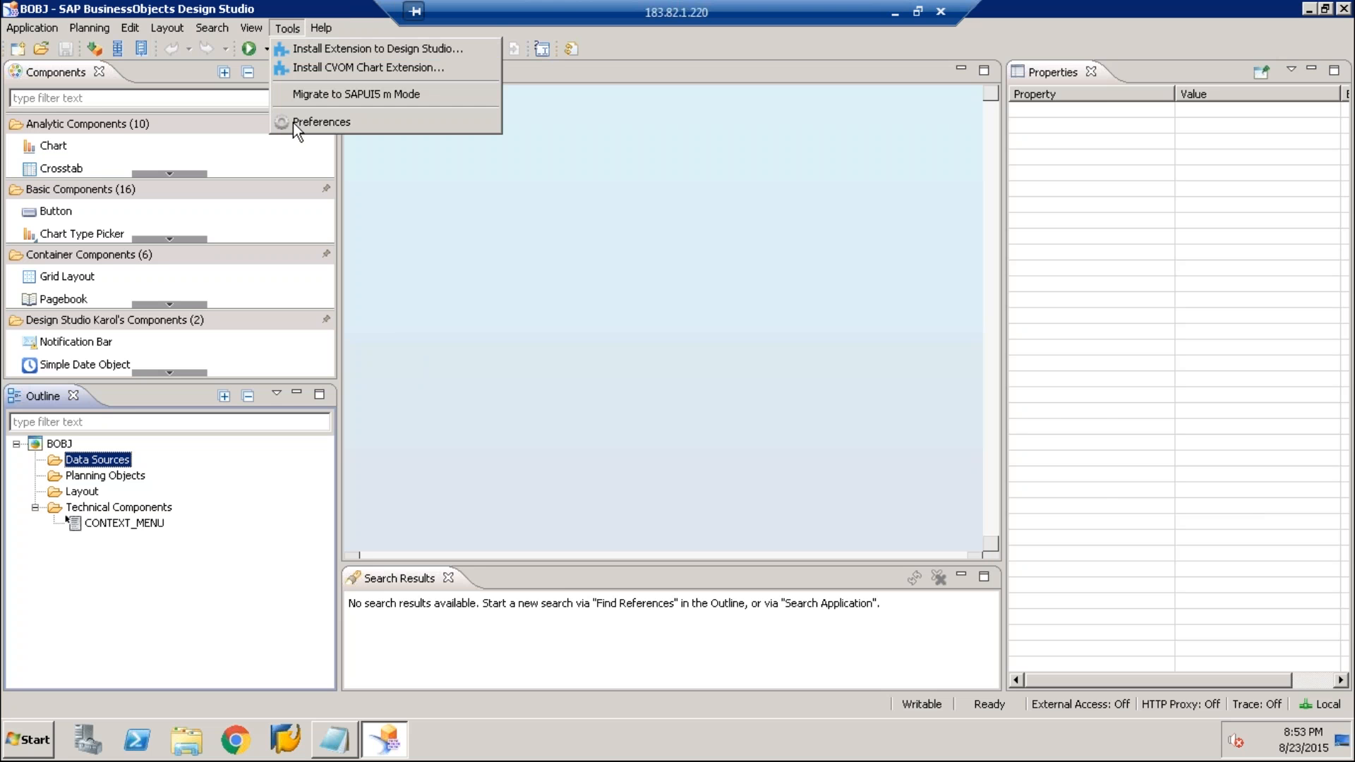
left_click(291, 121)
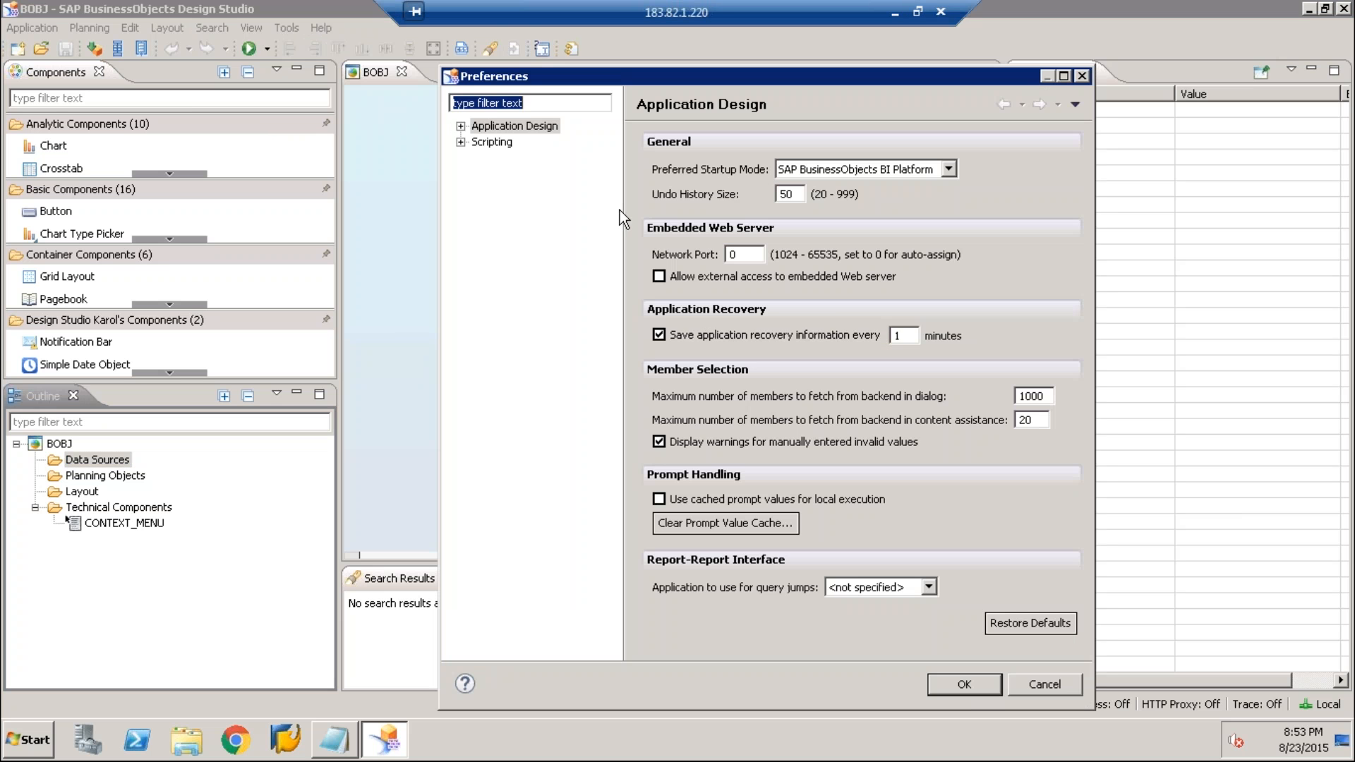
left_click(461, 127)
left_click(522, 158)
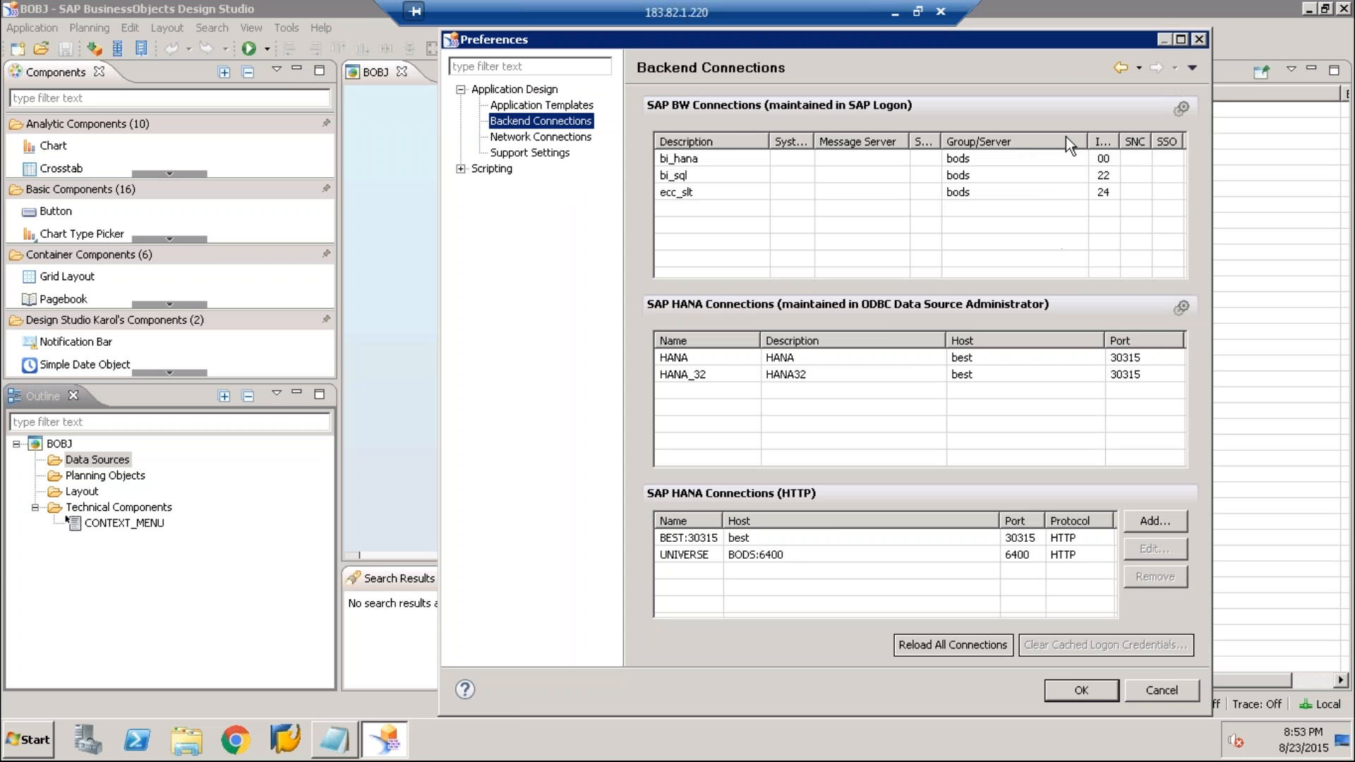
left_click_drag(585, 34, 337, 46)
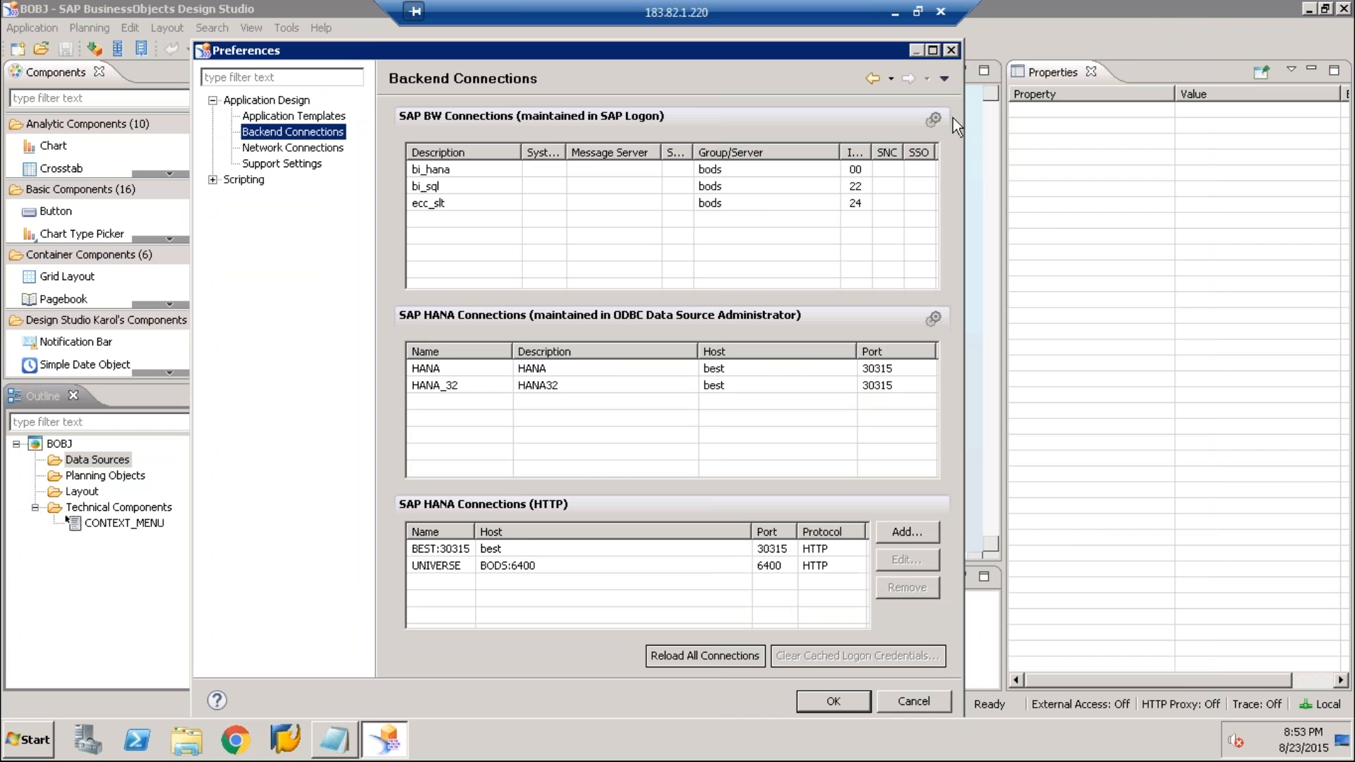
left_click(953, 51)
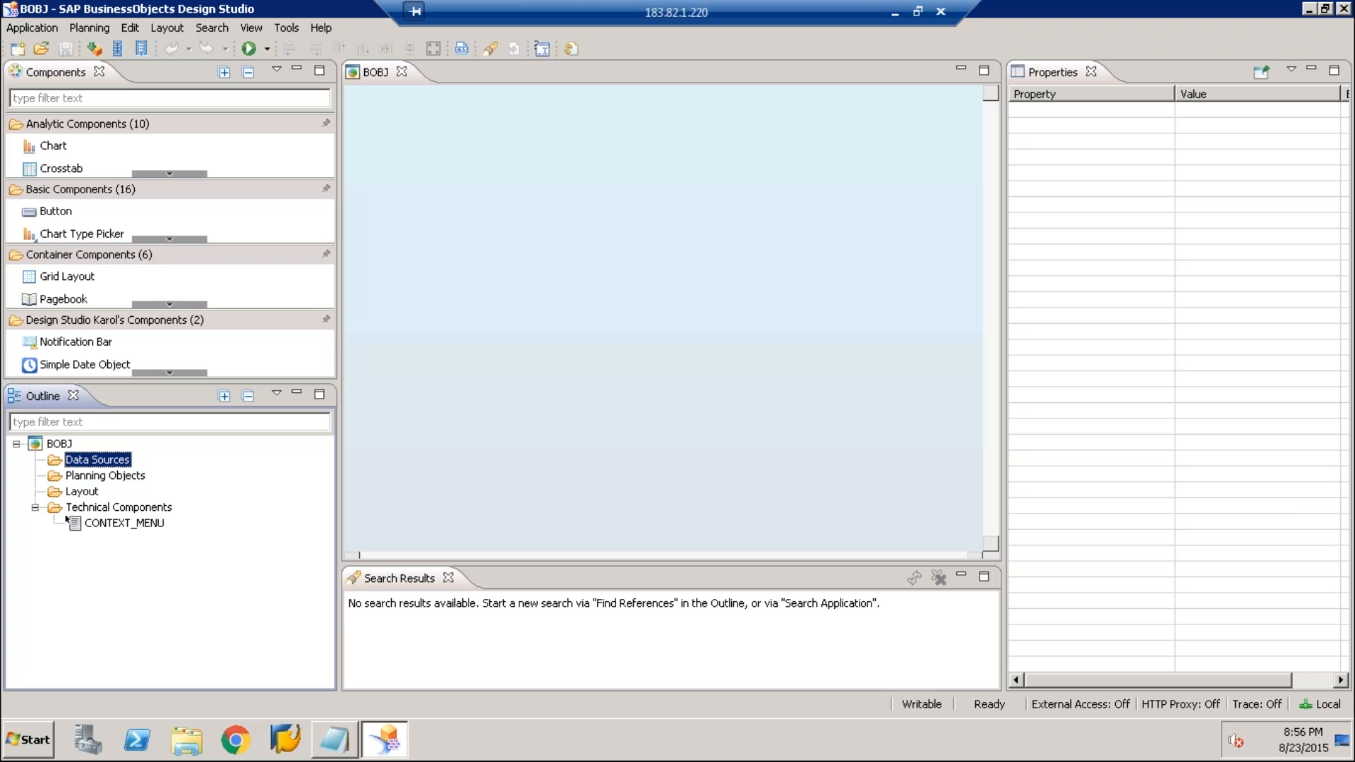
Reopen the preferences to look over the backend connections again, and close them without changes
right_click(79, 463)
left_click(280, 456)
left_click(278, 27)
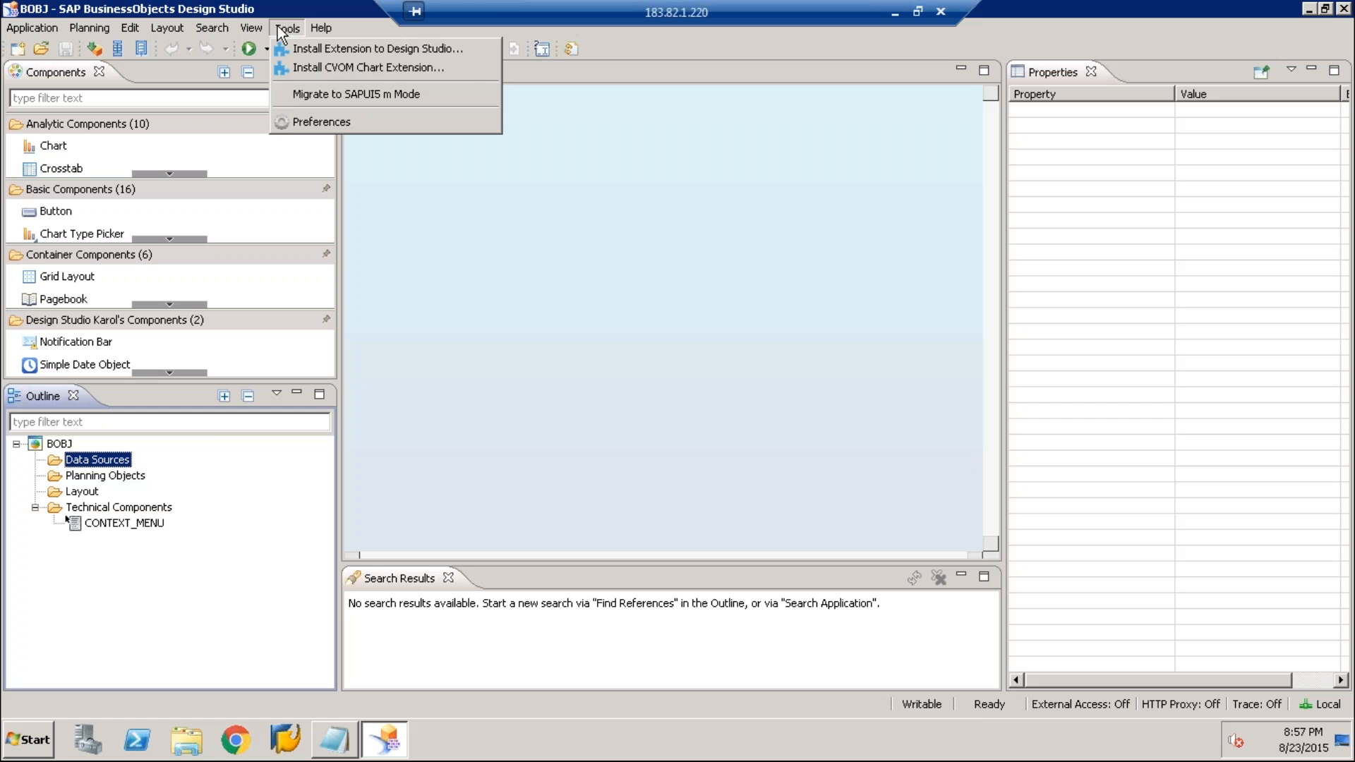
left_click(297, 121)
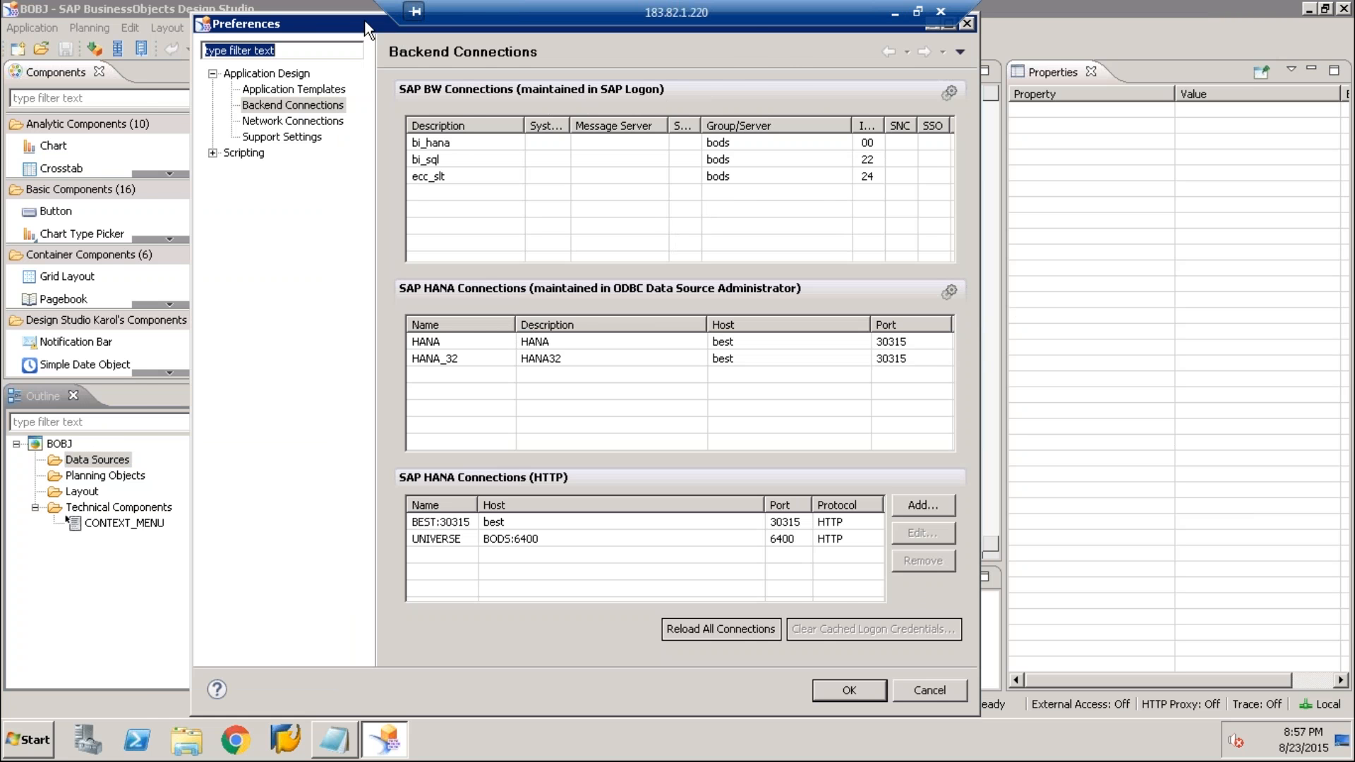
left_click_drag(365, 29, 322, 62)
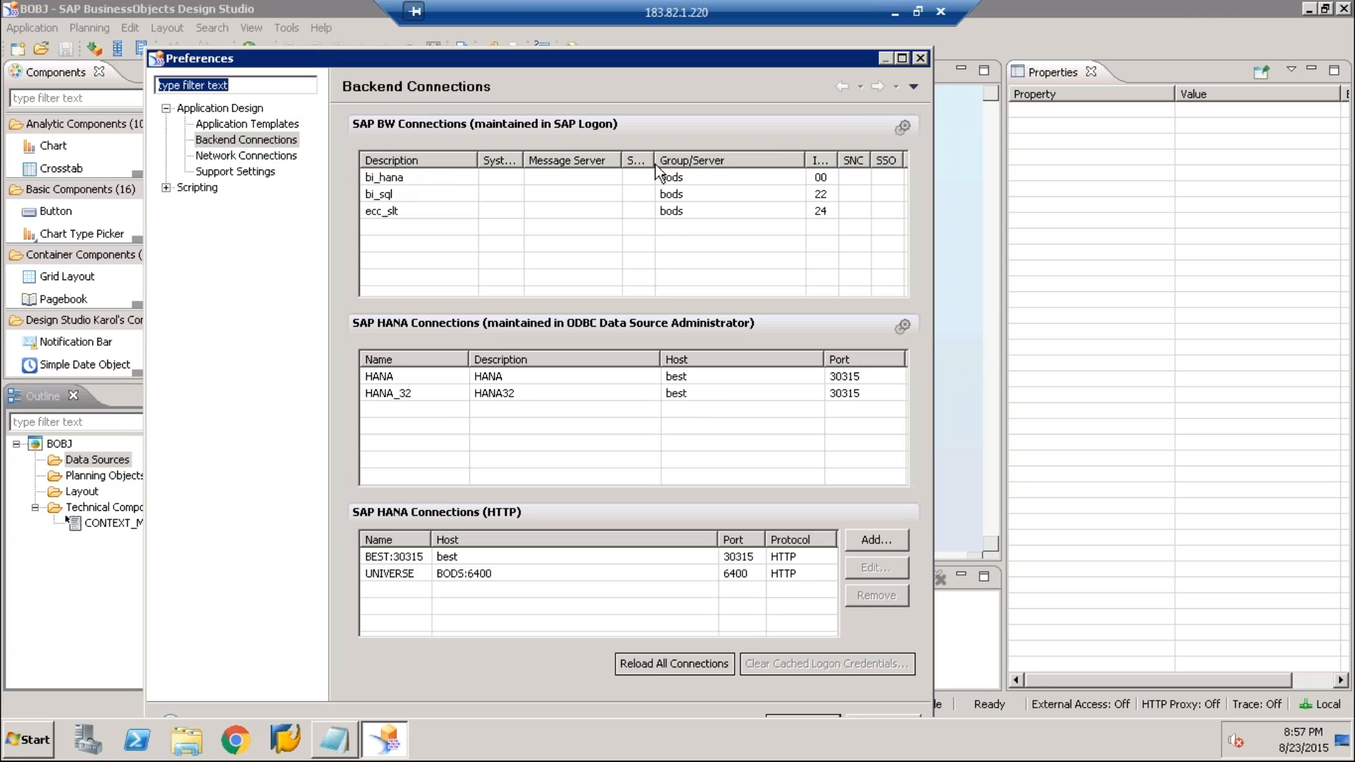
left_click(920, 60)
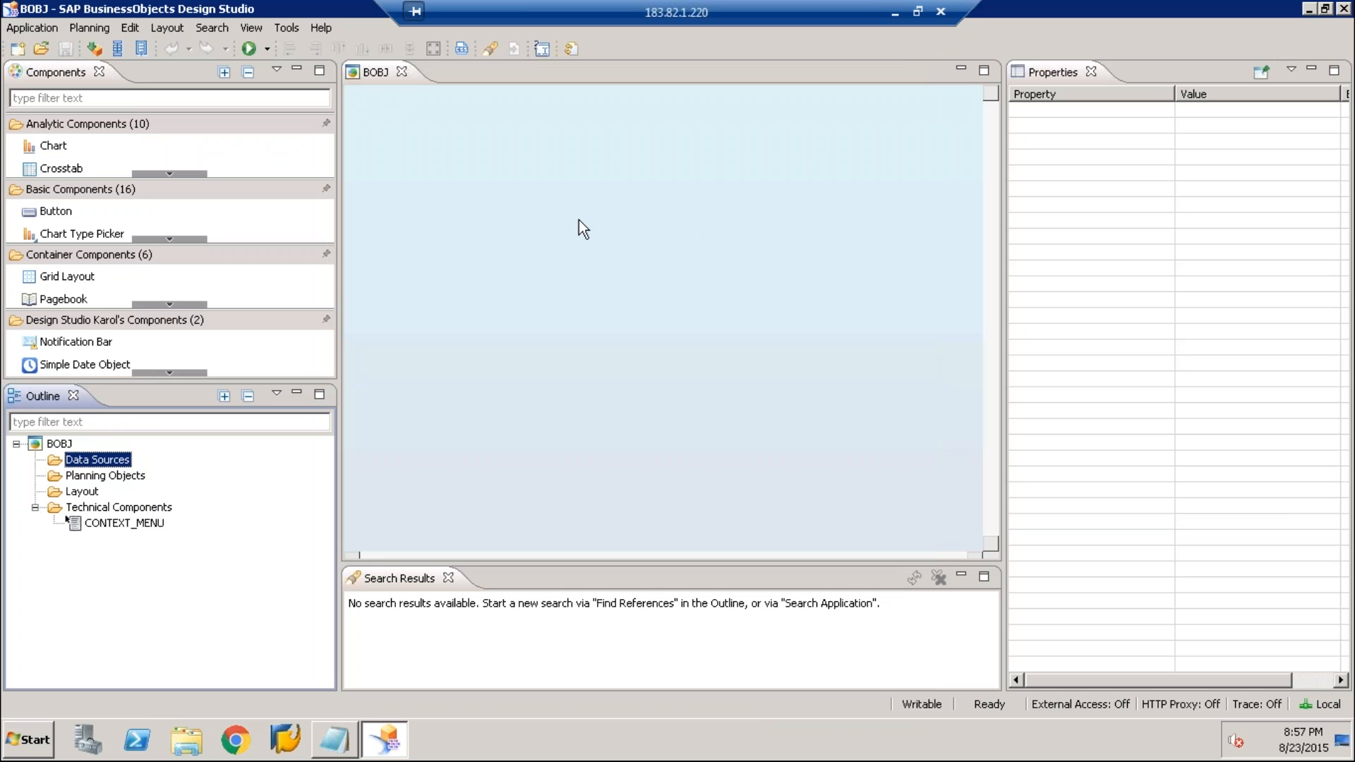
Start adding a data source to the BOBJ application and choose HANA as its connection
right_click(95, 464)
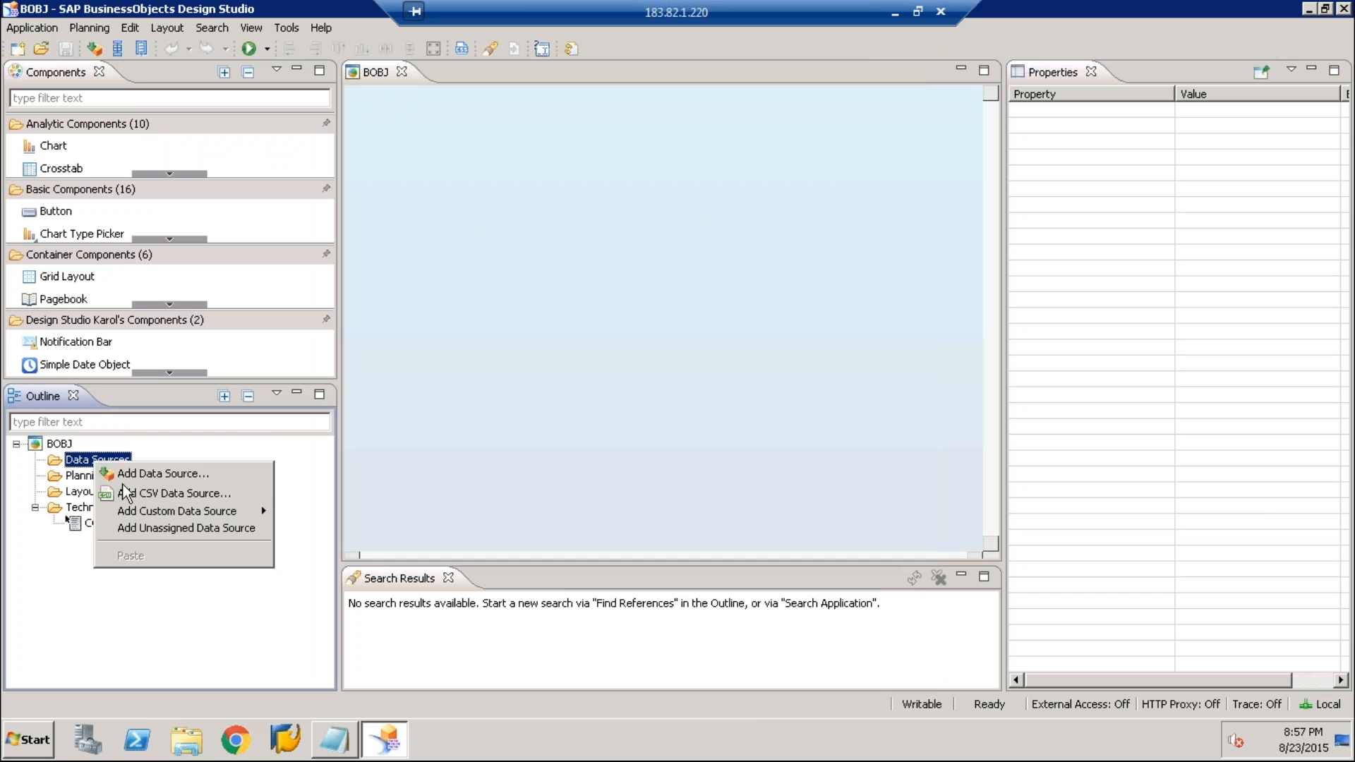
left_click(125, 477)
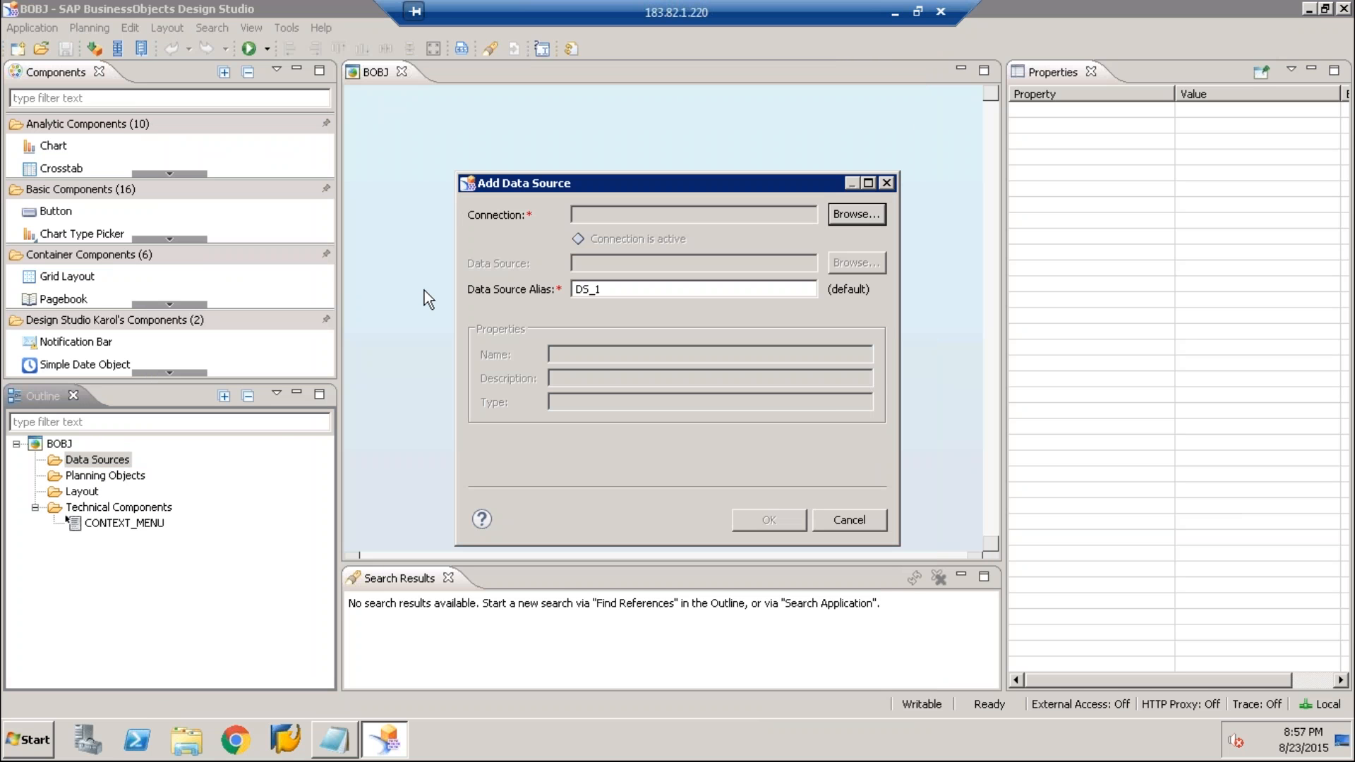
left_click(845, 213)
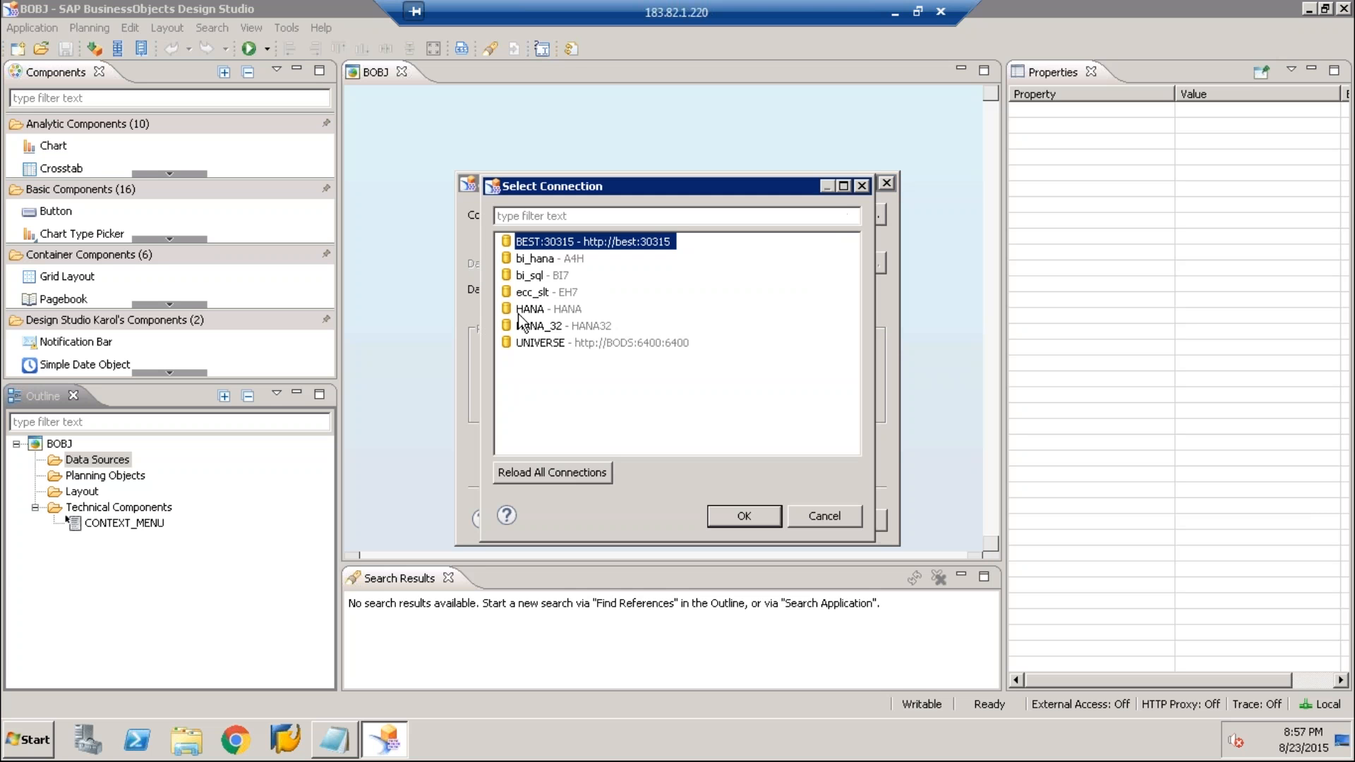
double_click(556, 312)
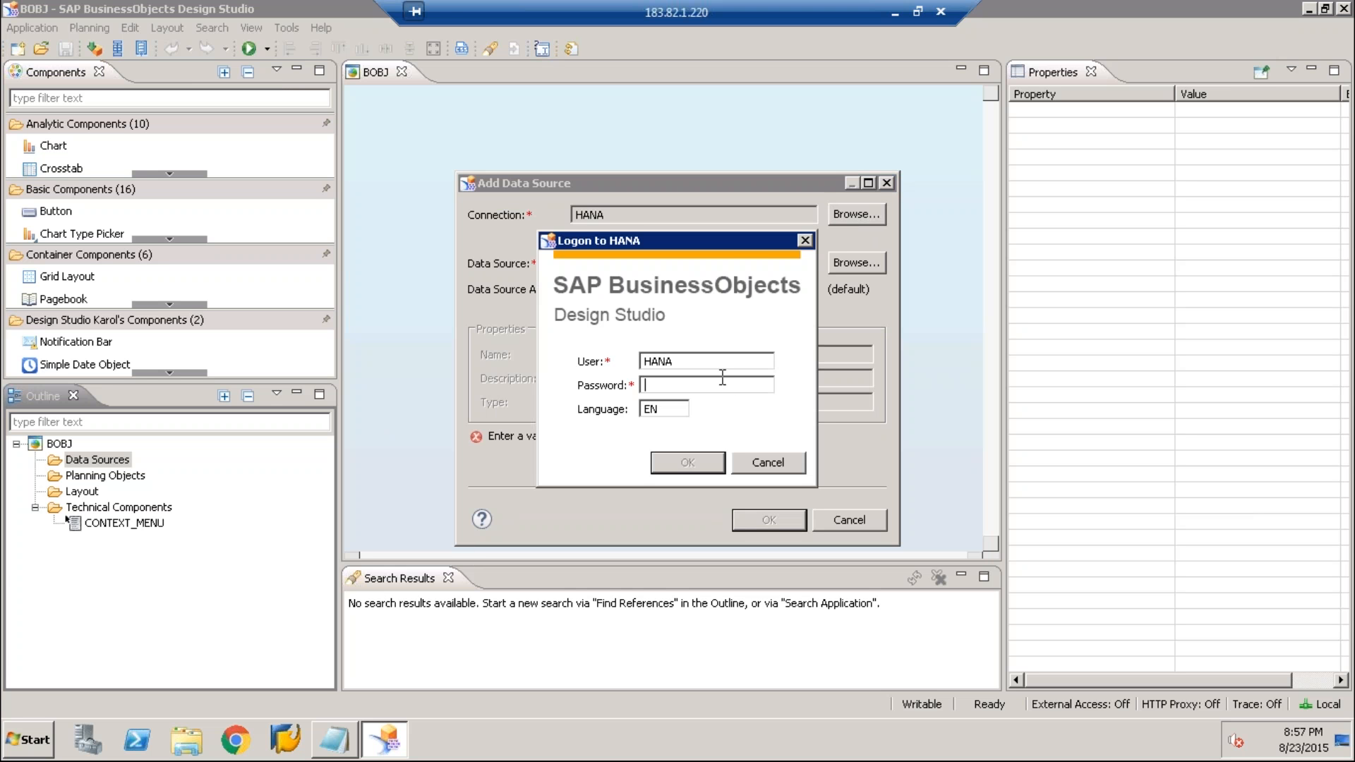
Log on to the HANA connection by copying the HANA password from the Notepad file into the logon's password field
left_click_drag(727, 245, 962, 300)
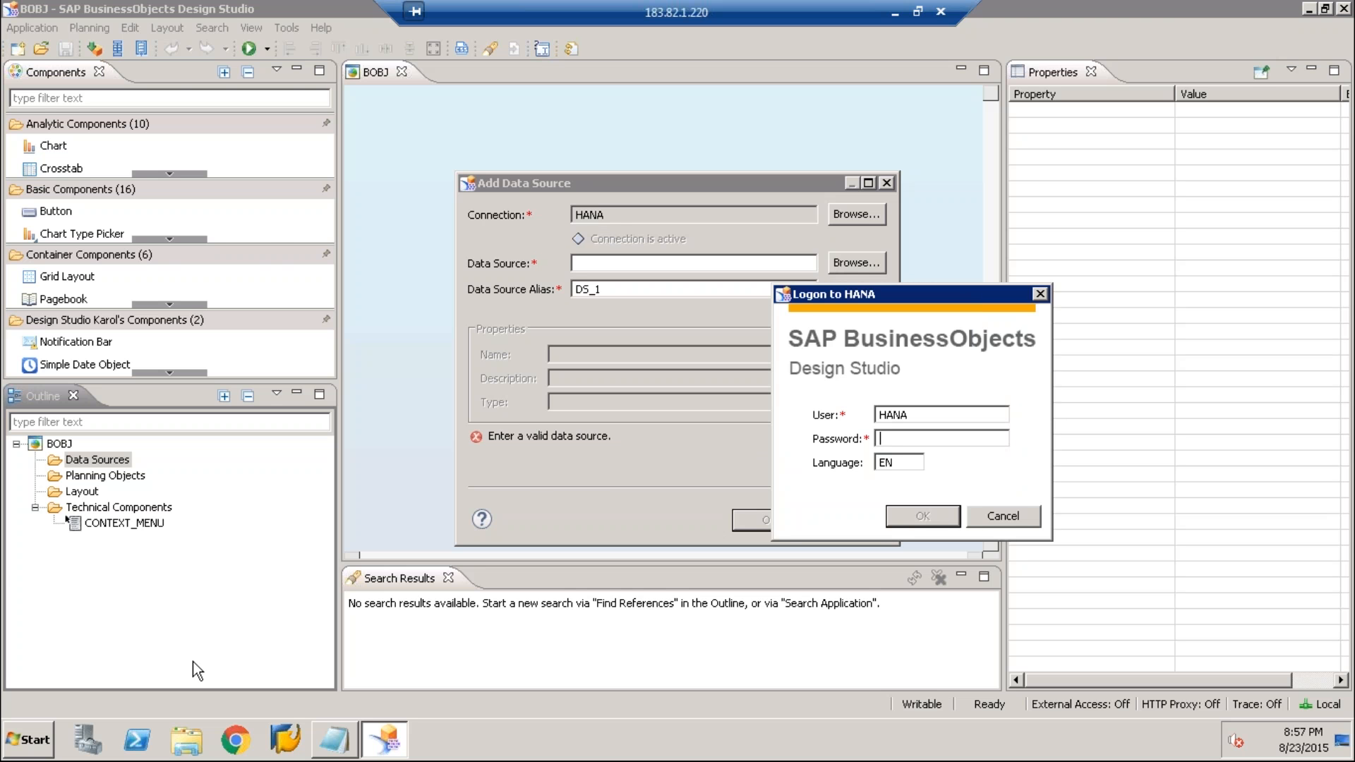
left_click(329, 750)
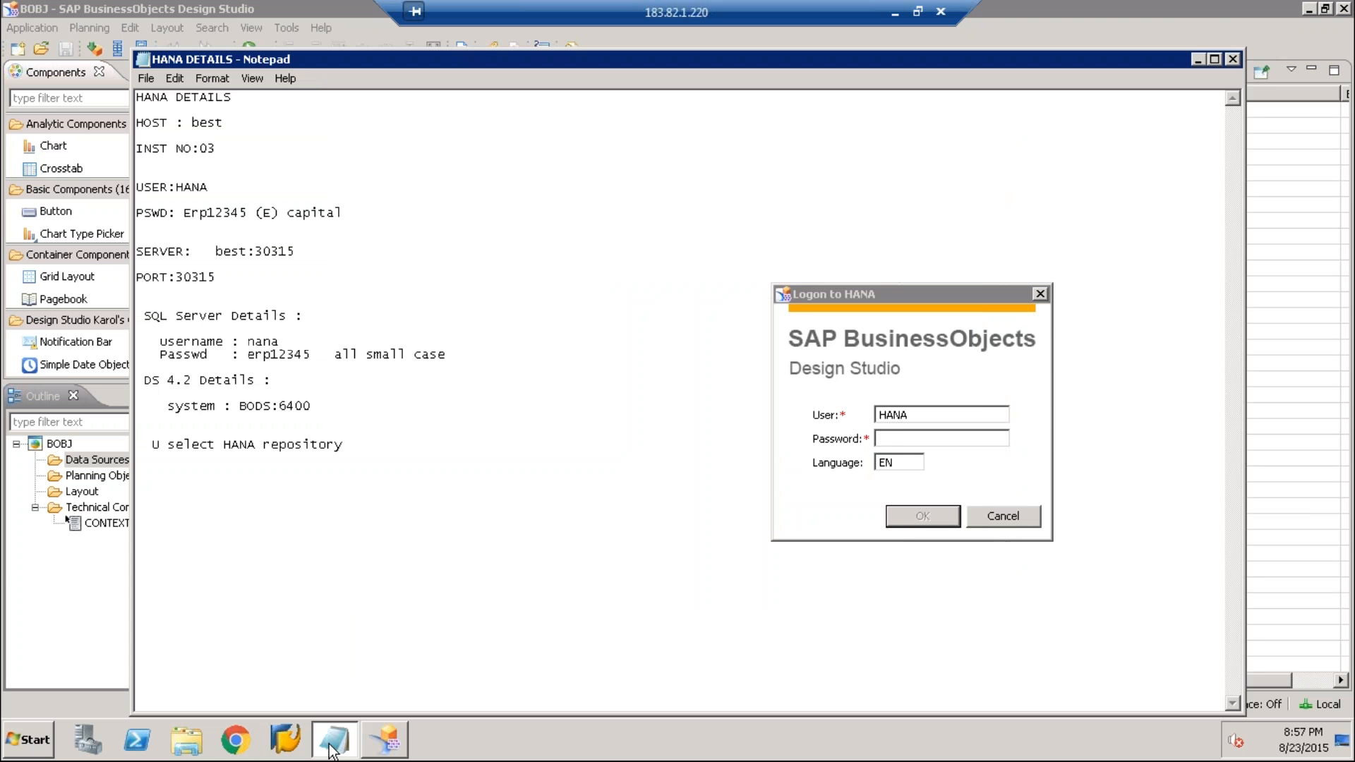
left_click_drag(185, 212, 245, 209)
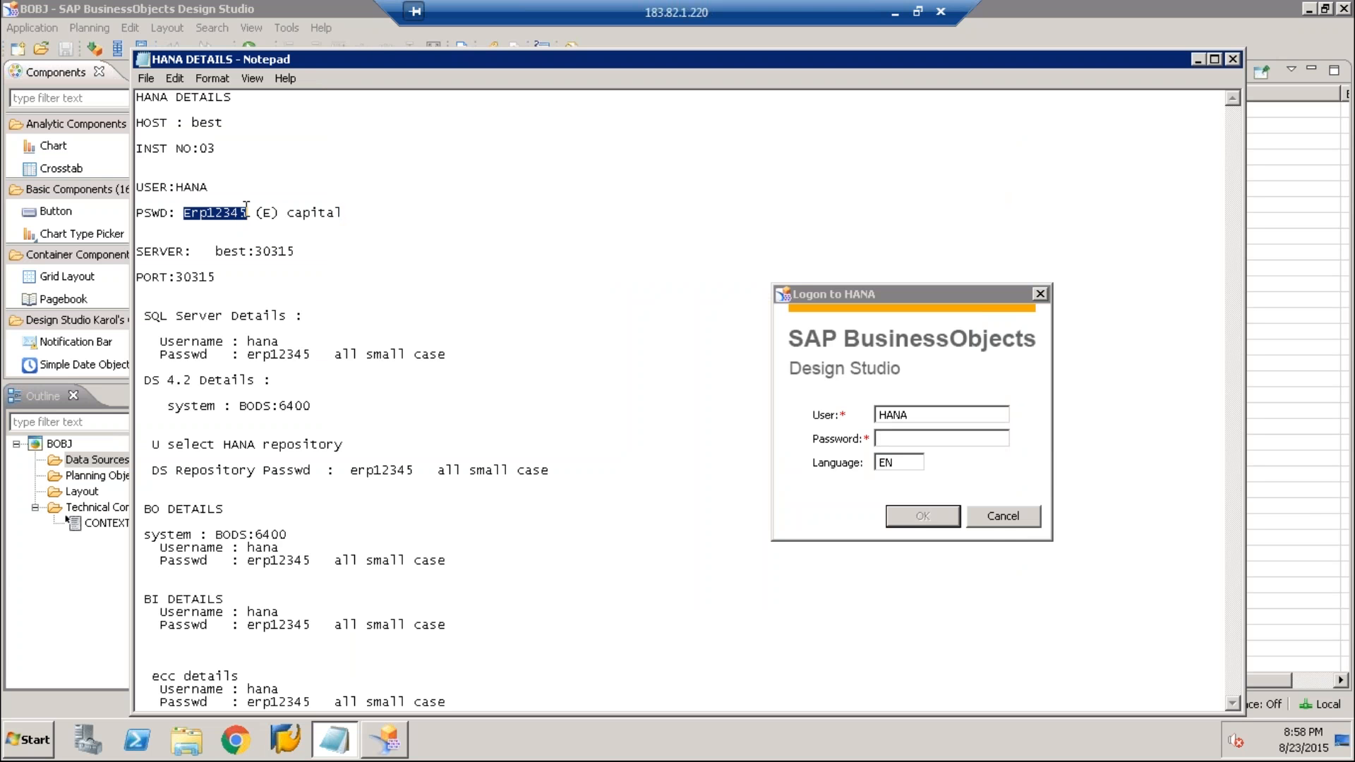
right_click(246, 208)
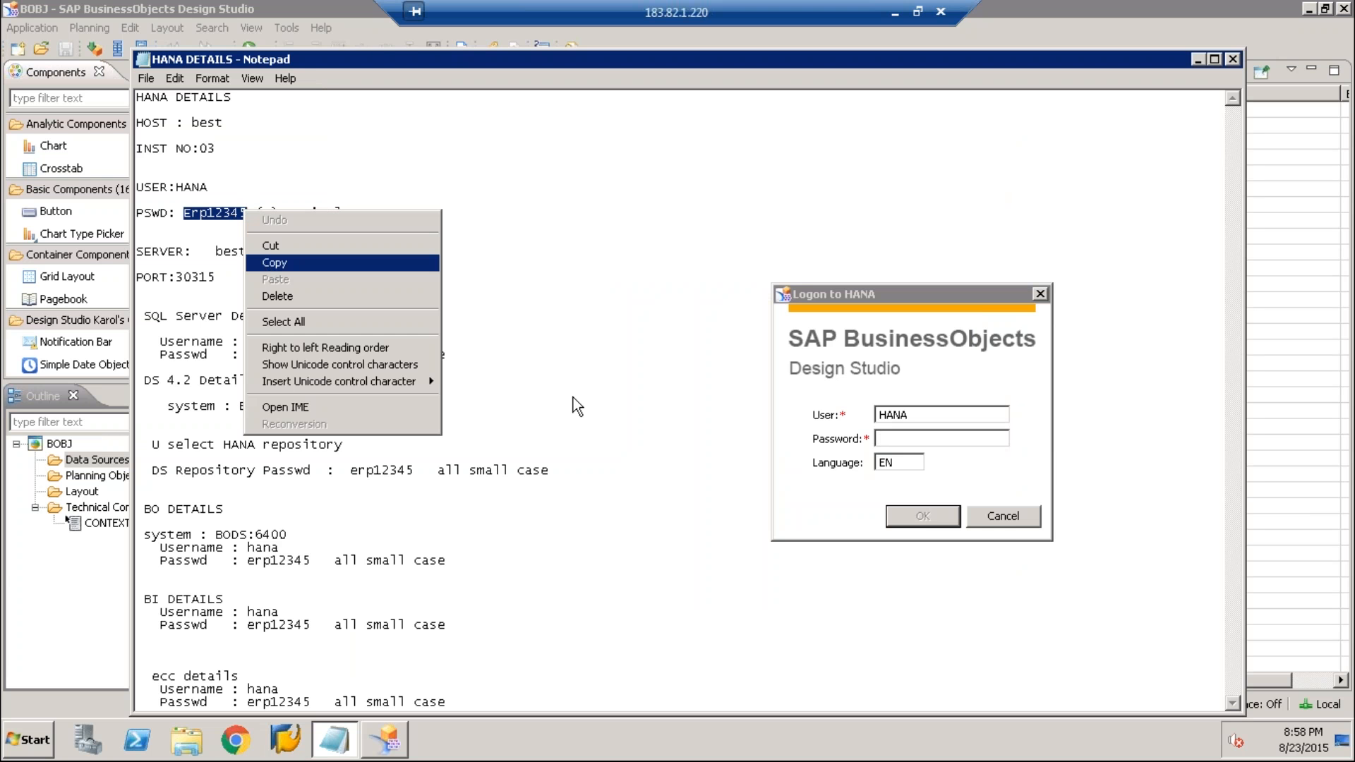
left_click(981, 441)
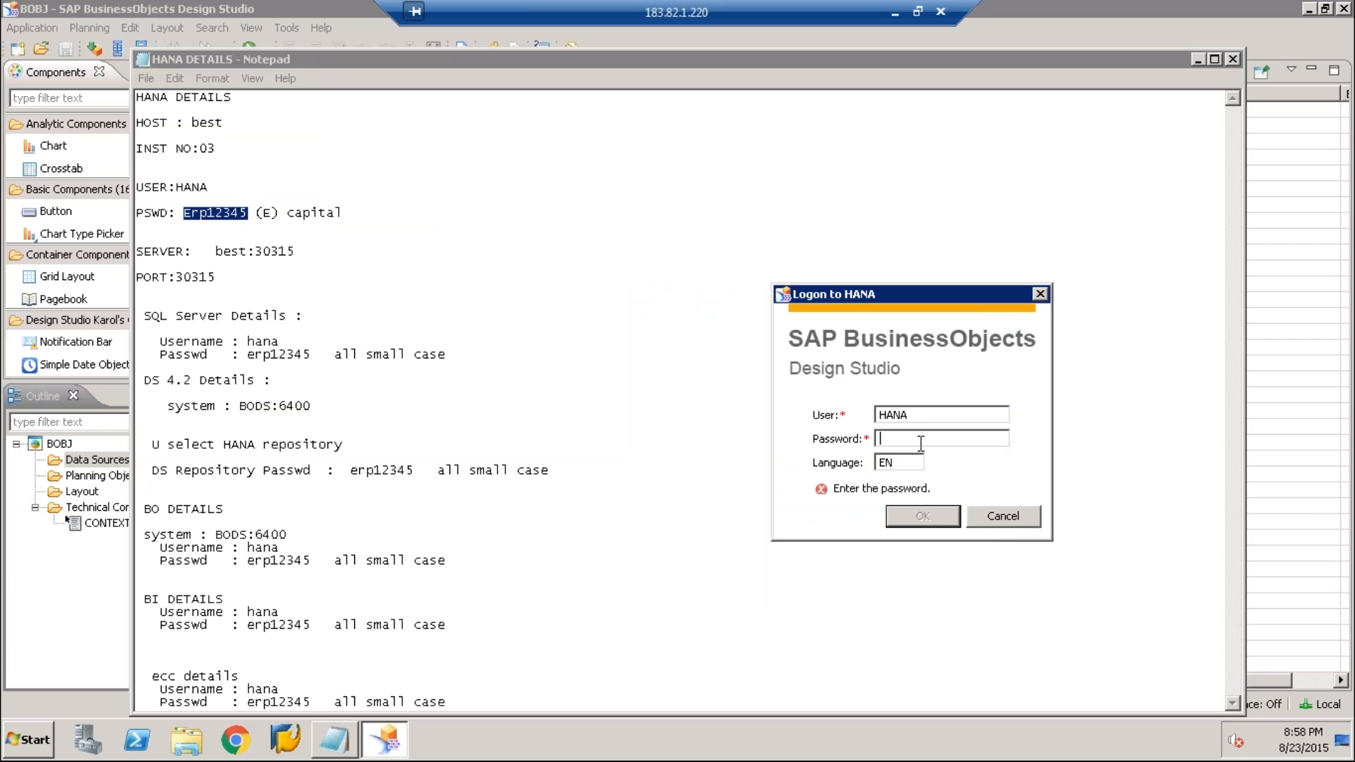
right_click(919, 438)
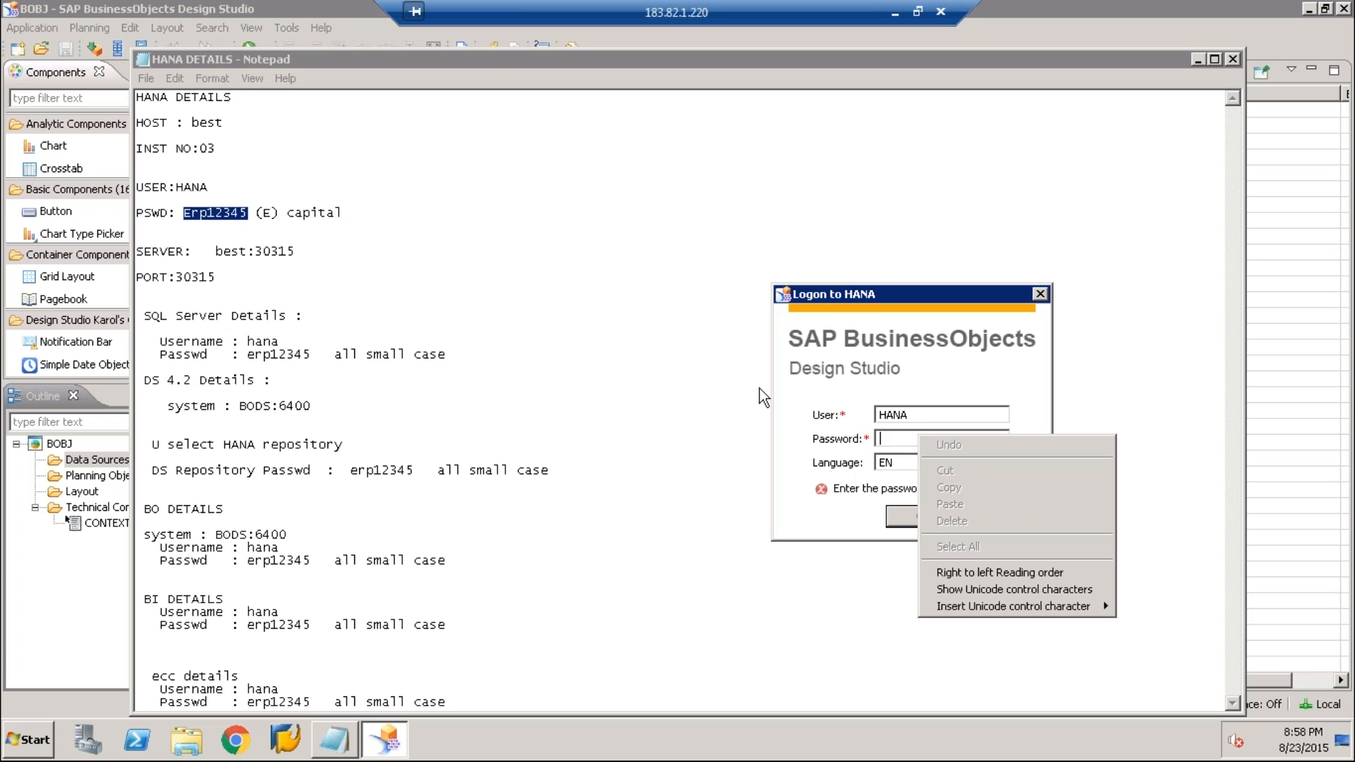
right_click(220, 207)
left_click(248, 262)
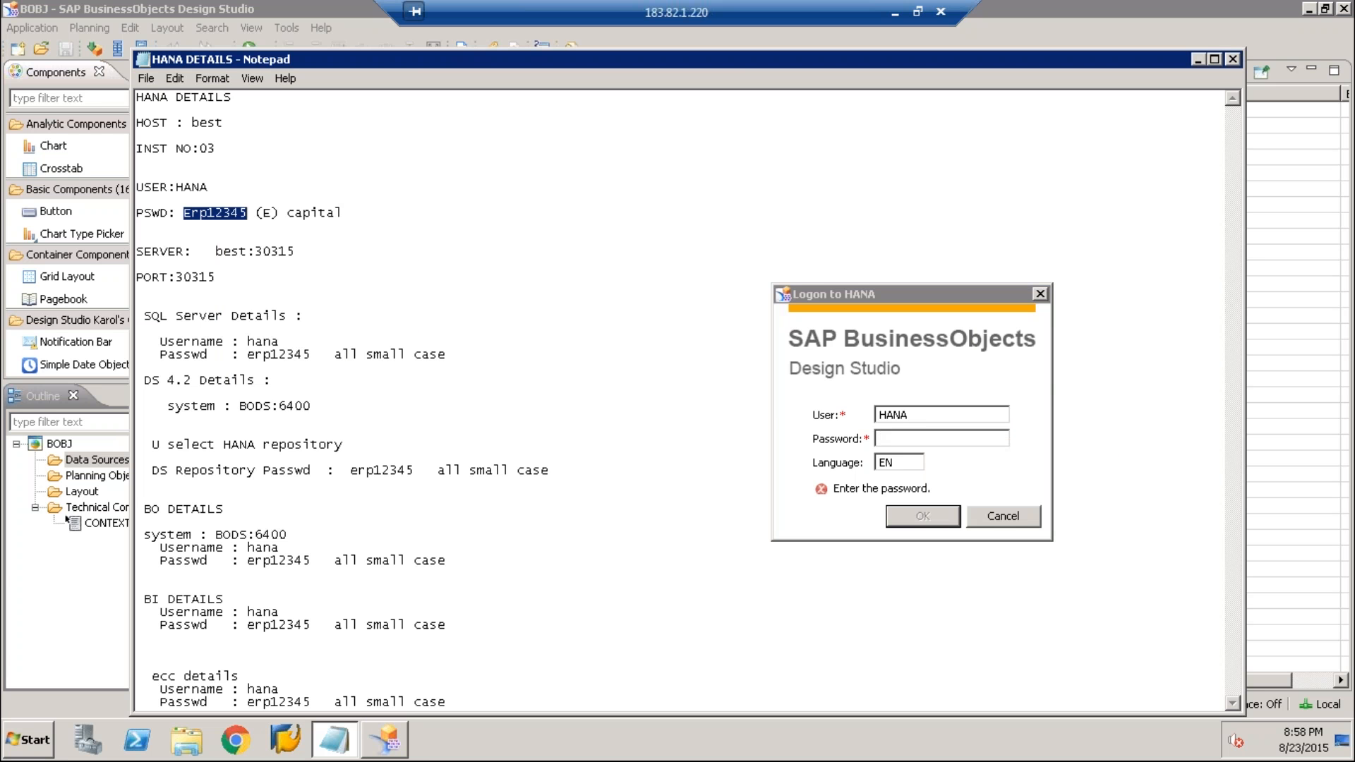
left_click(917, 438)
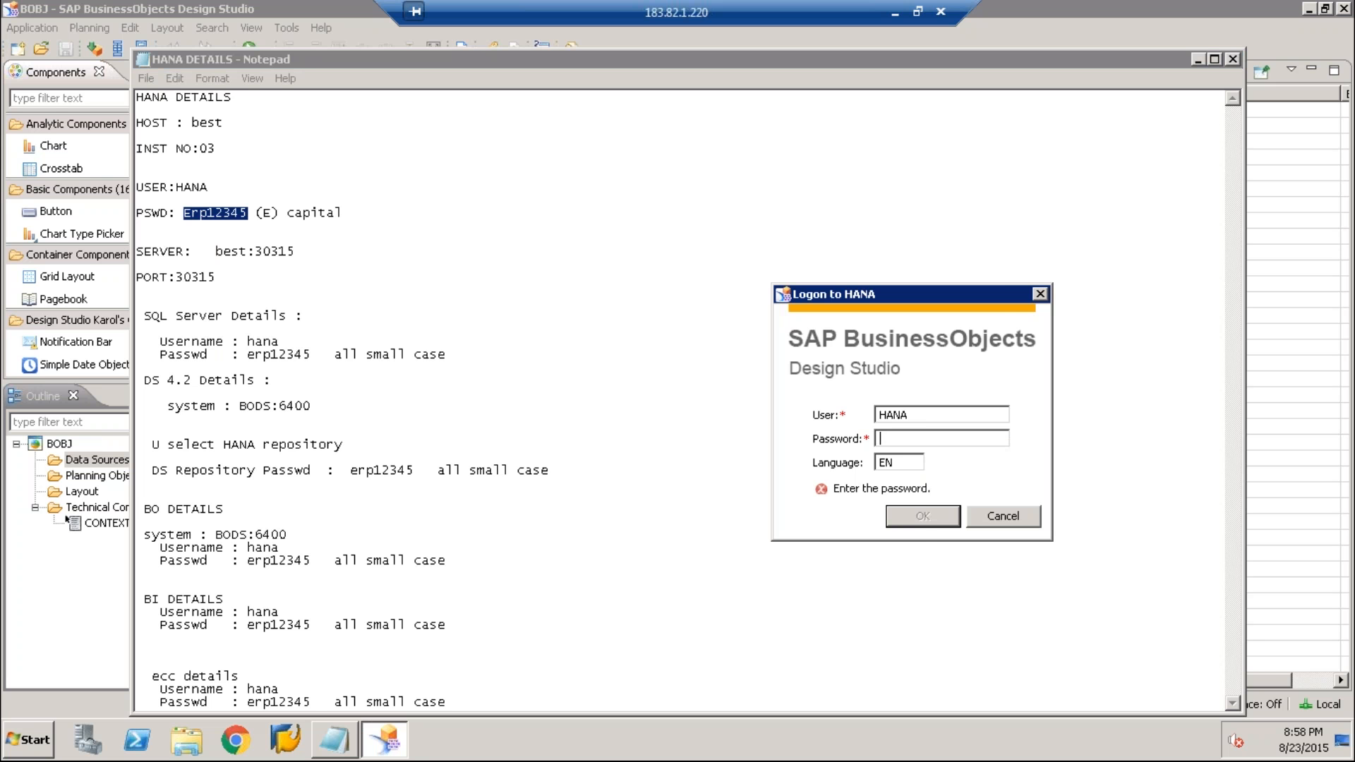
key("ctrl+v")
left_click(920, 516)
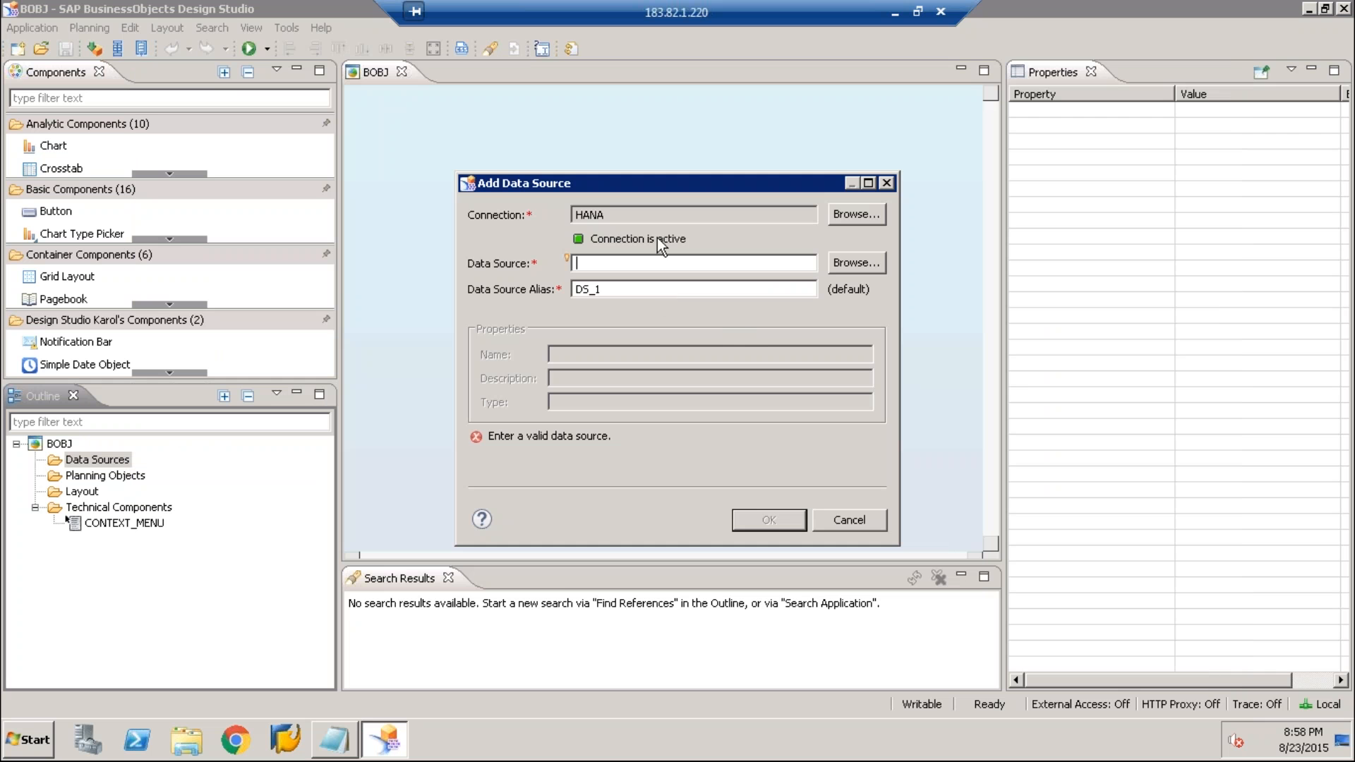
Choose the analytical view AL_SALES from the 001Package_Jas folder as the data source and add it under the default alias
left_click(876, 266)
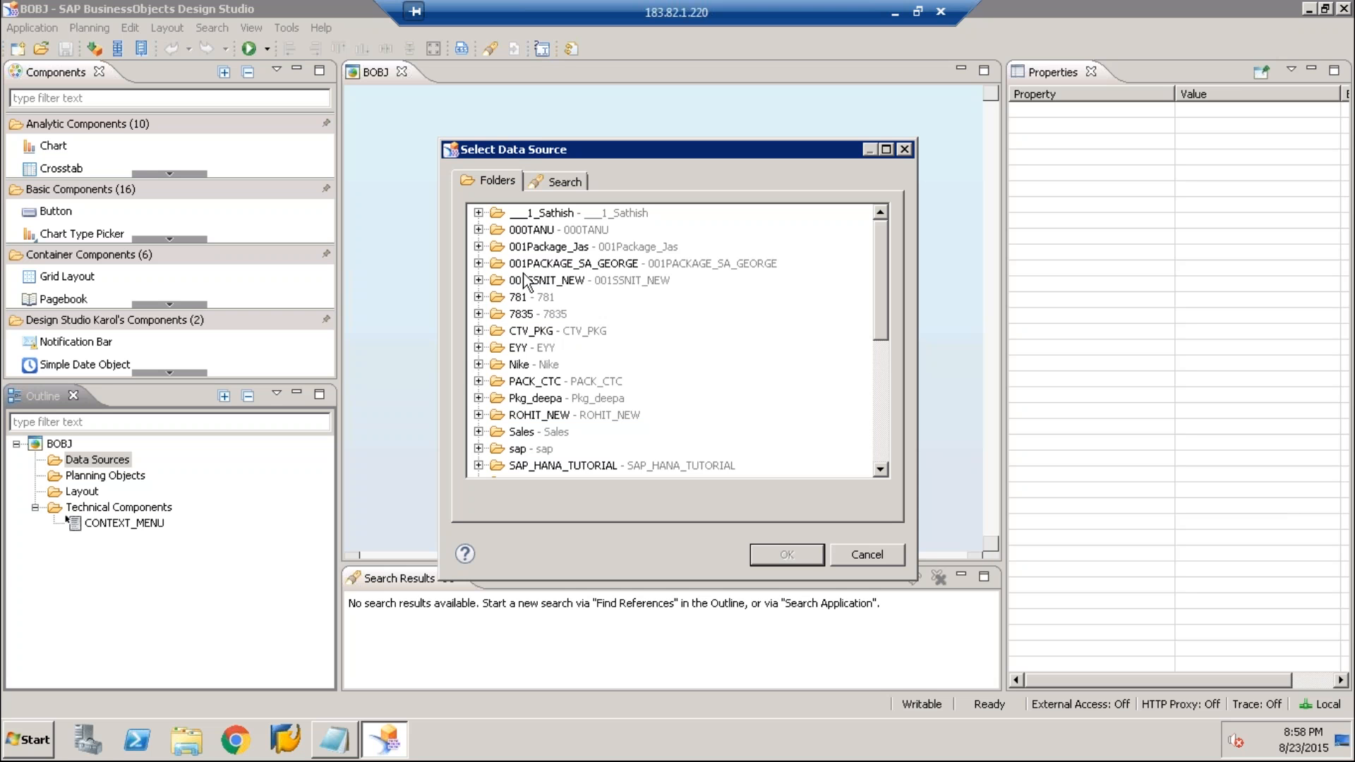
left_click(479, 247)
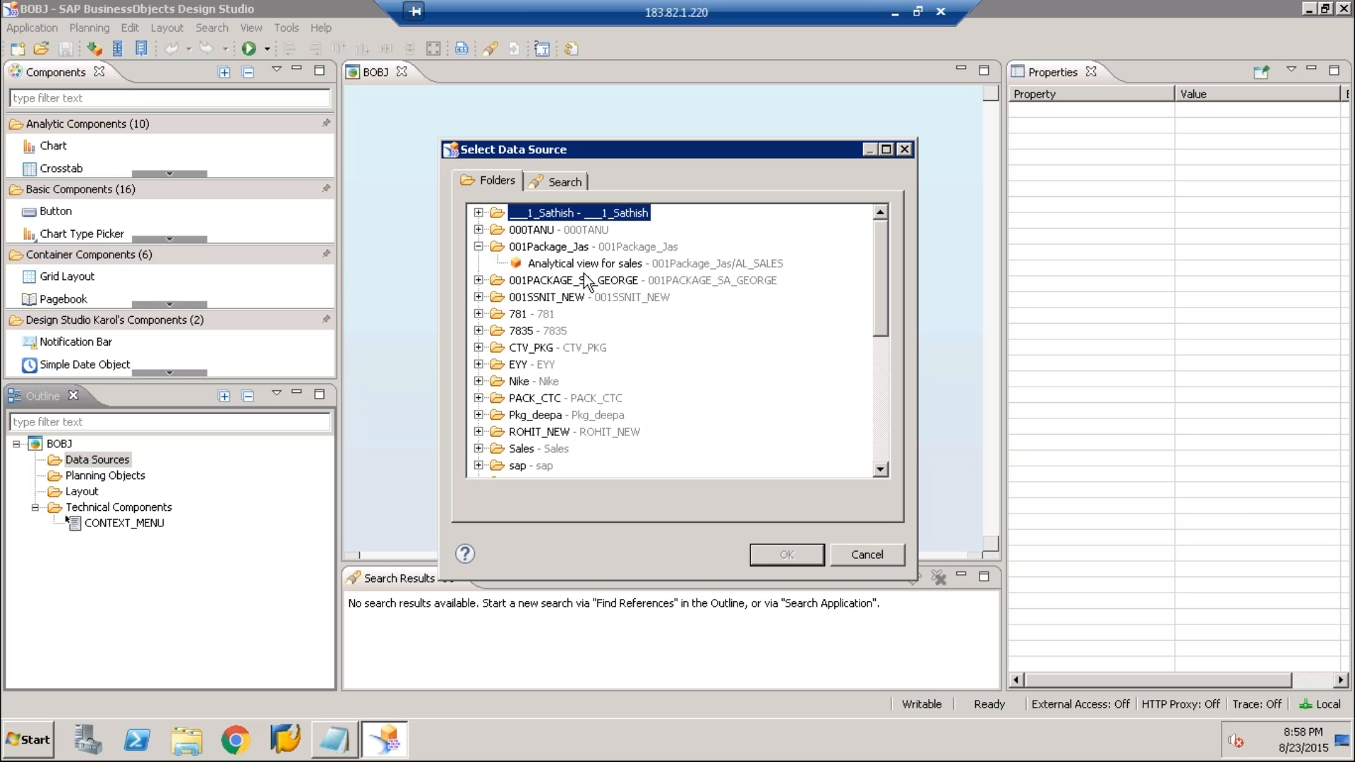
left_click(584, 267)
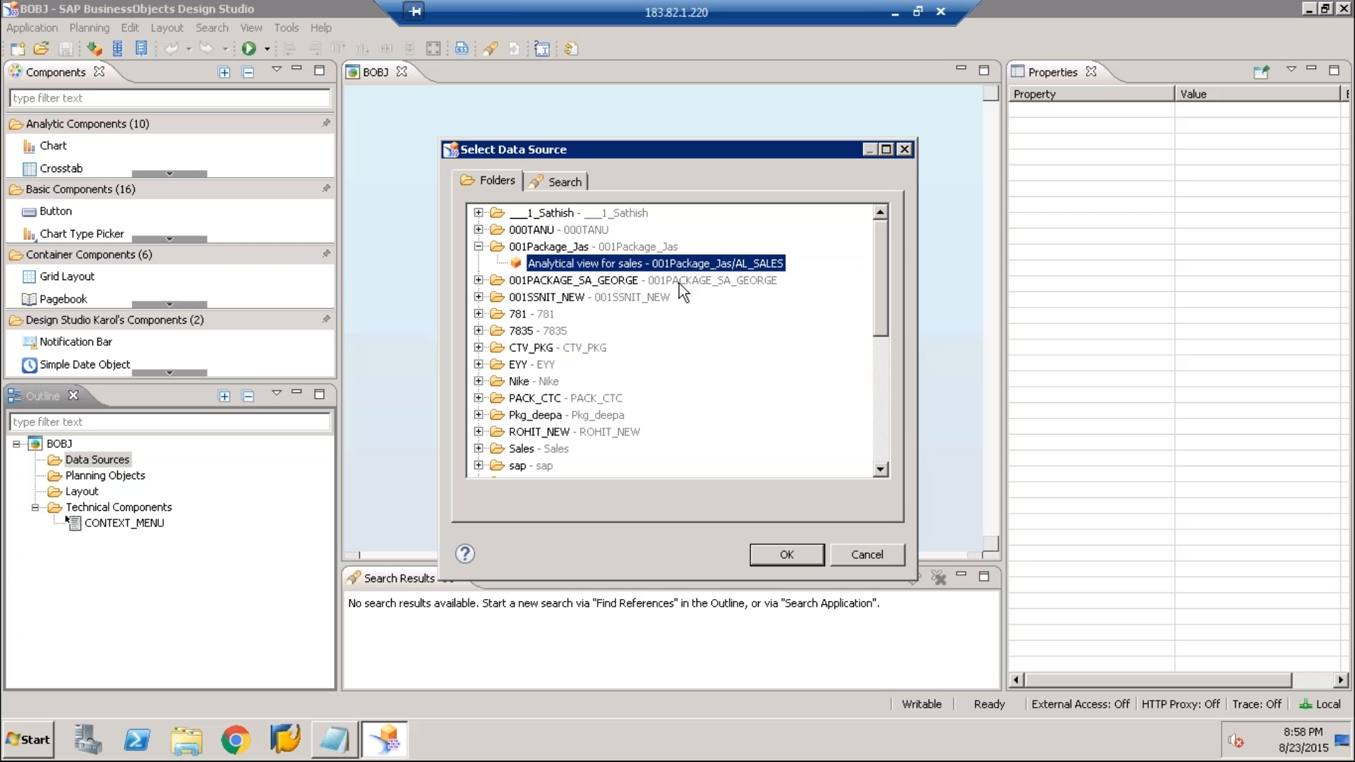
left_click(789, 555)
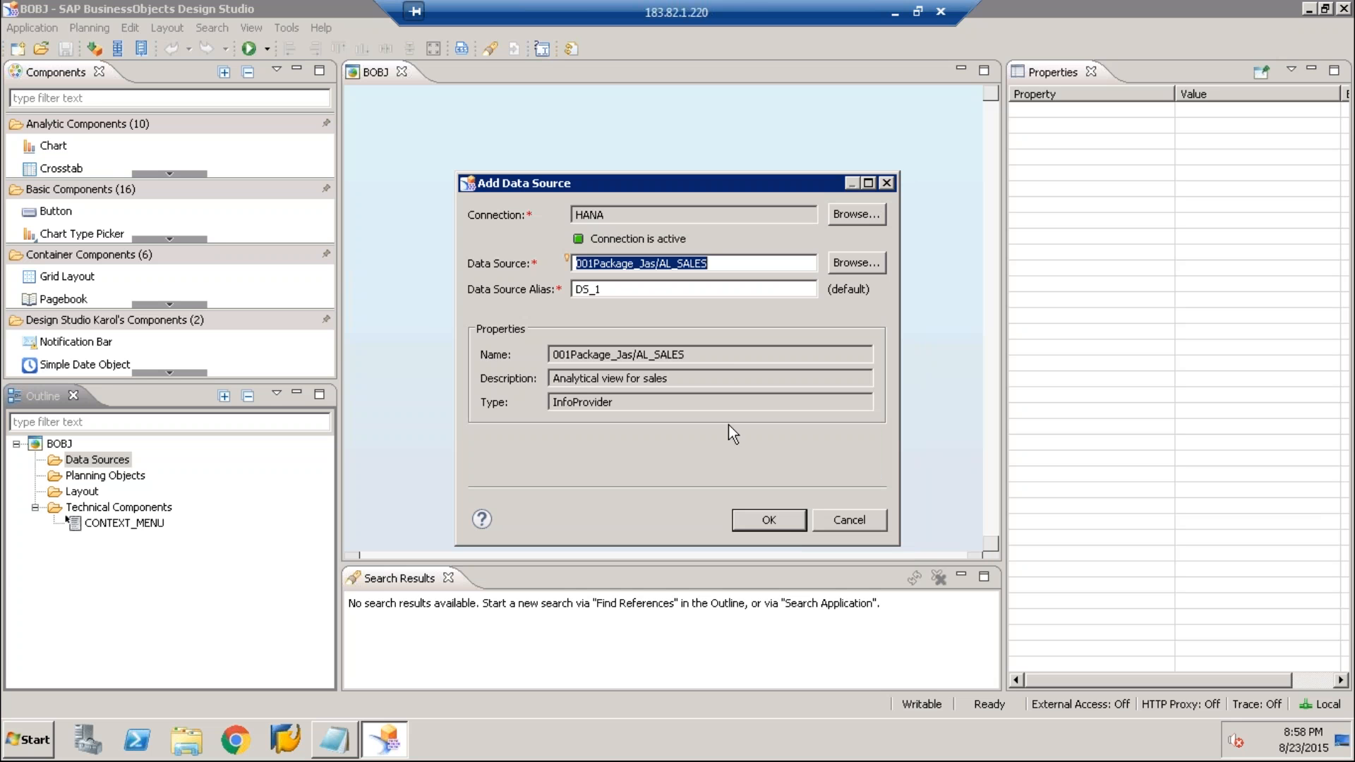
left_click(756, 519)
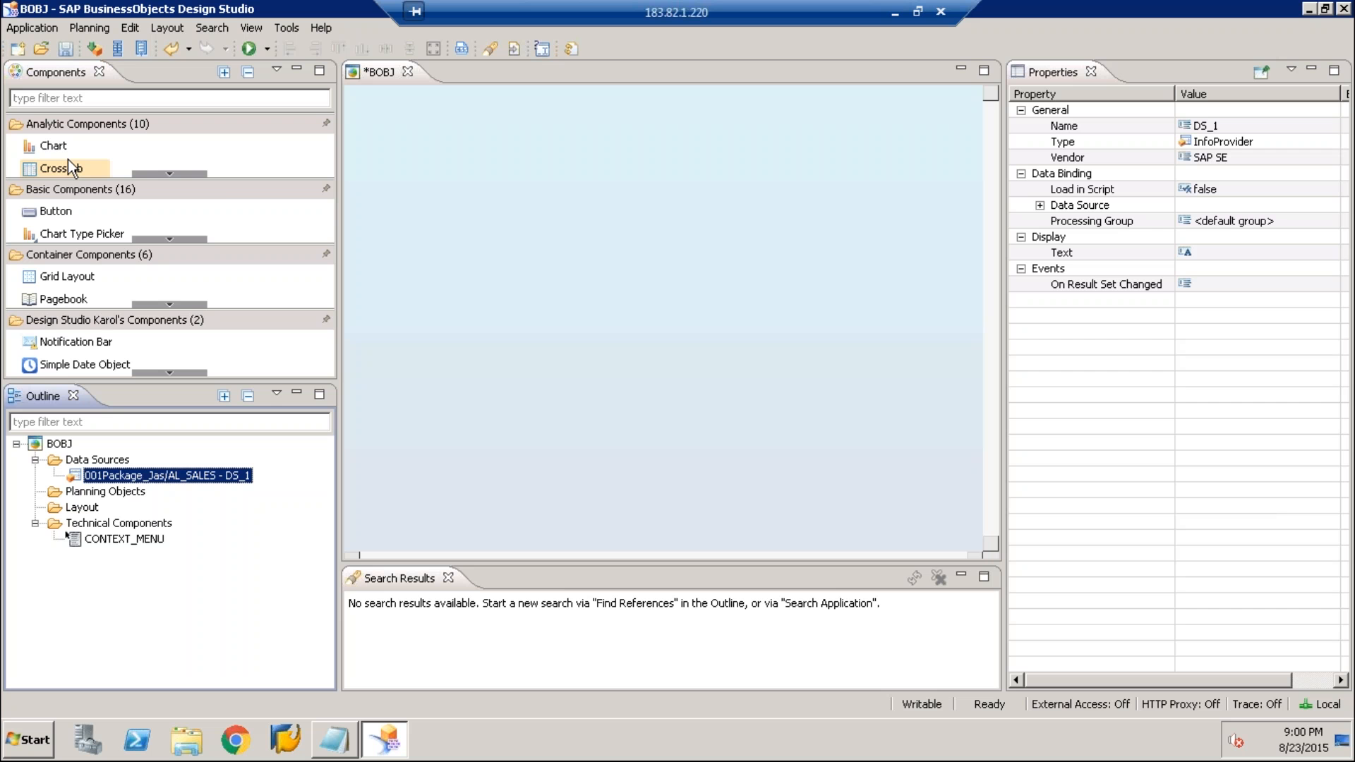
Edit the AL_SALES data source's initial view so that REGION_NAME and PRODUCT_NAME are in the rows
right_click(121, 484)
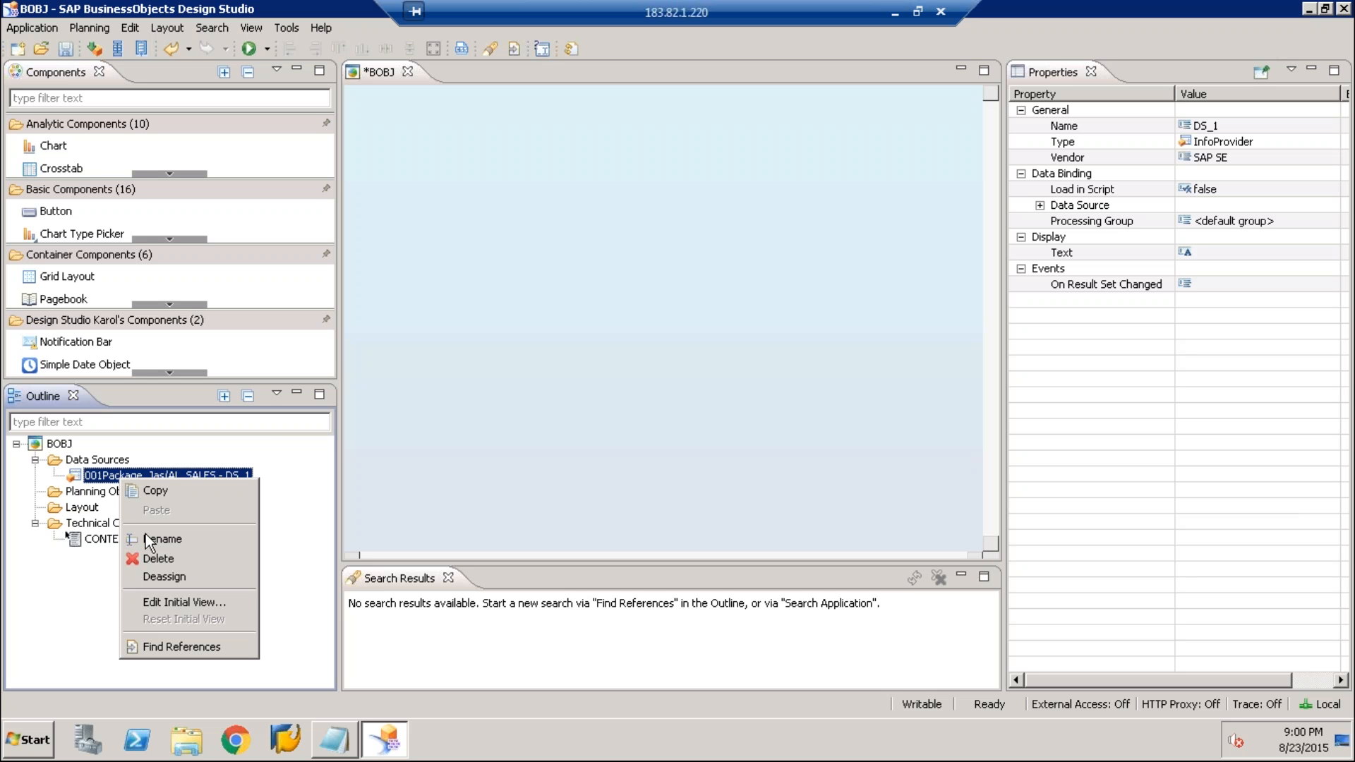
left_click(183, 602)
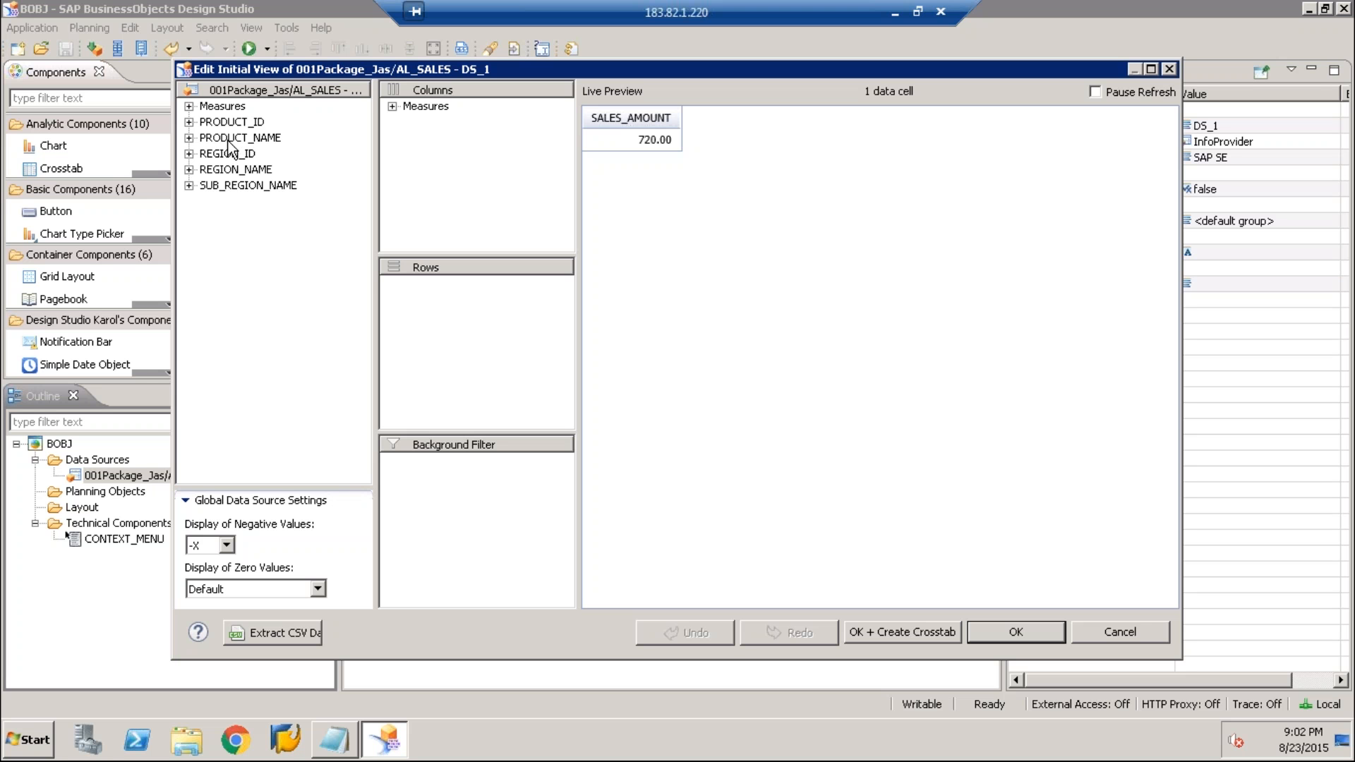
left_click(230, 170)
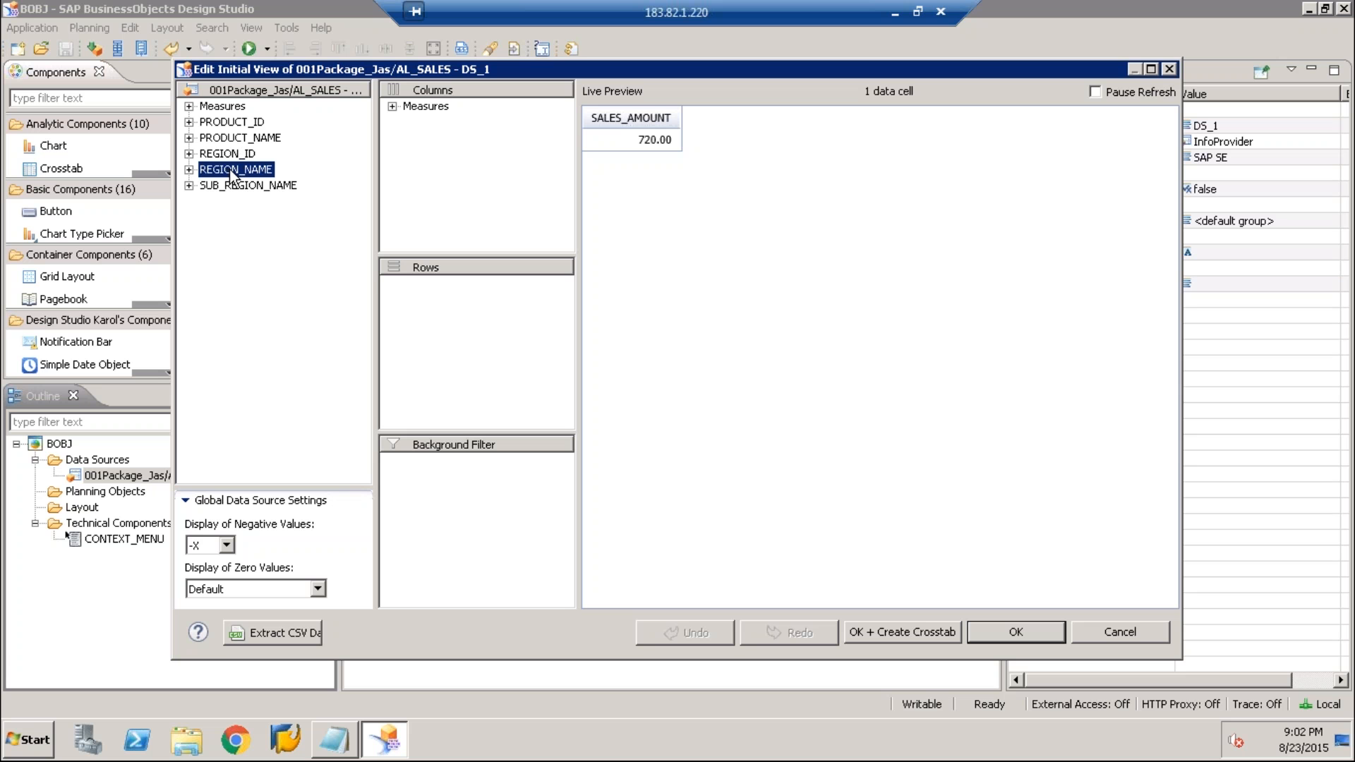
left_click_drag(230, 173, 470, 361)
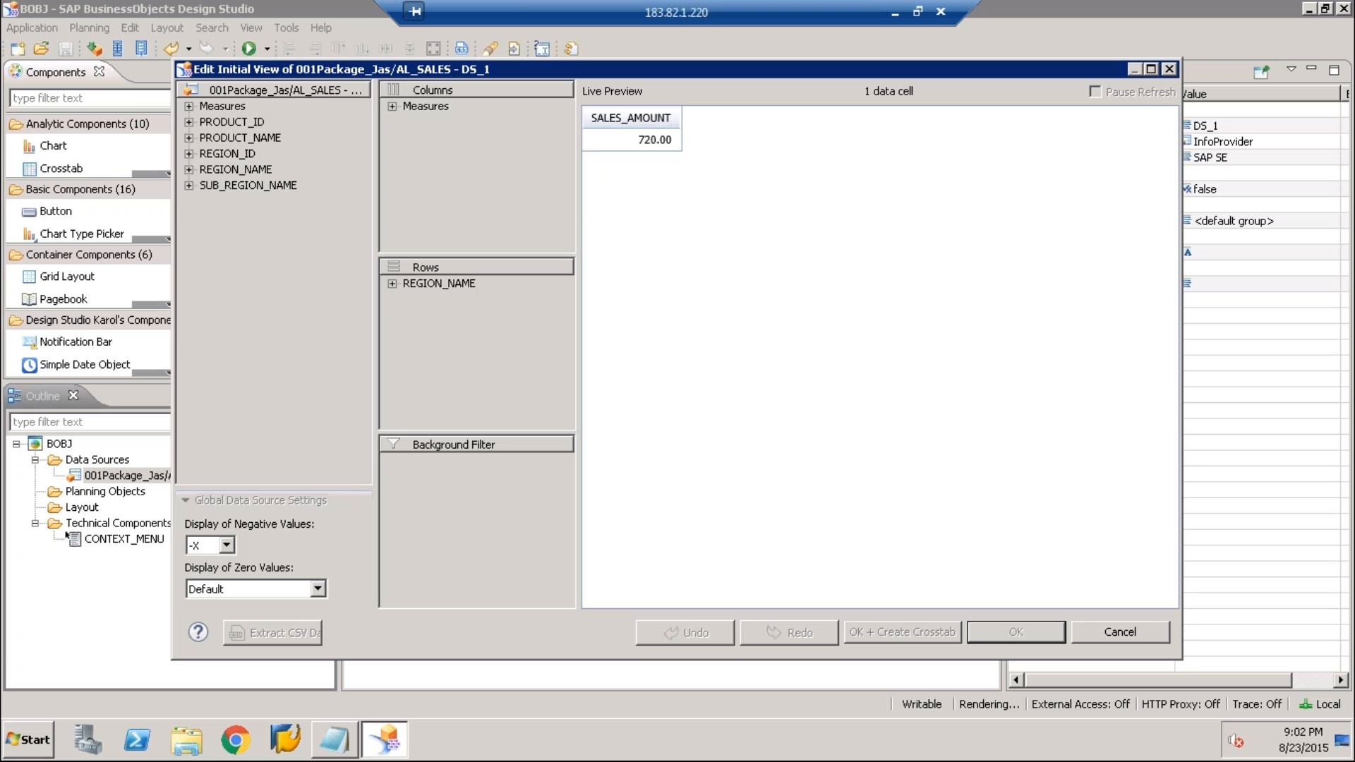
left_click_drag(240, 138, 417, 355)
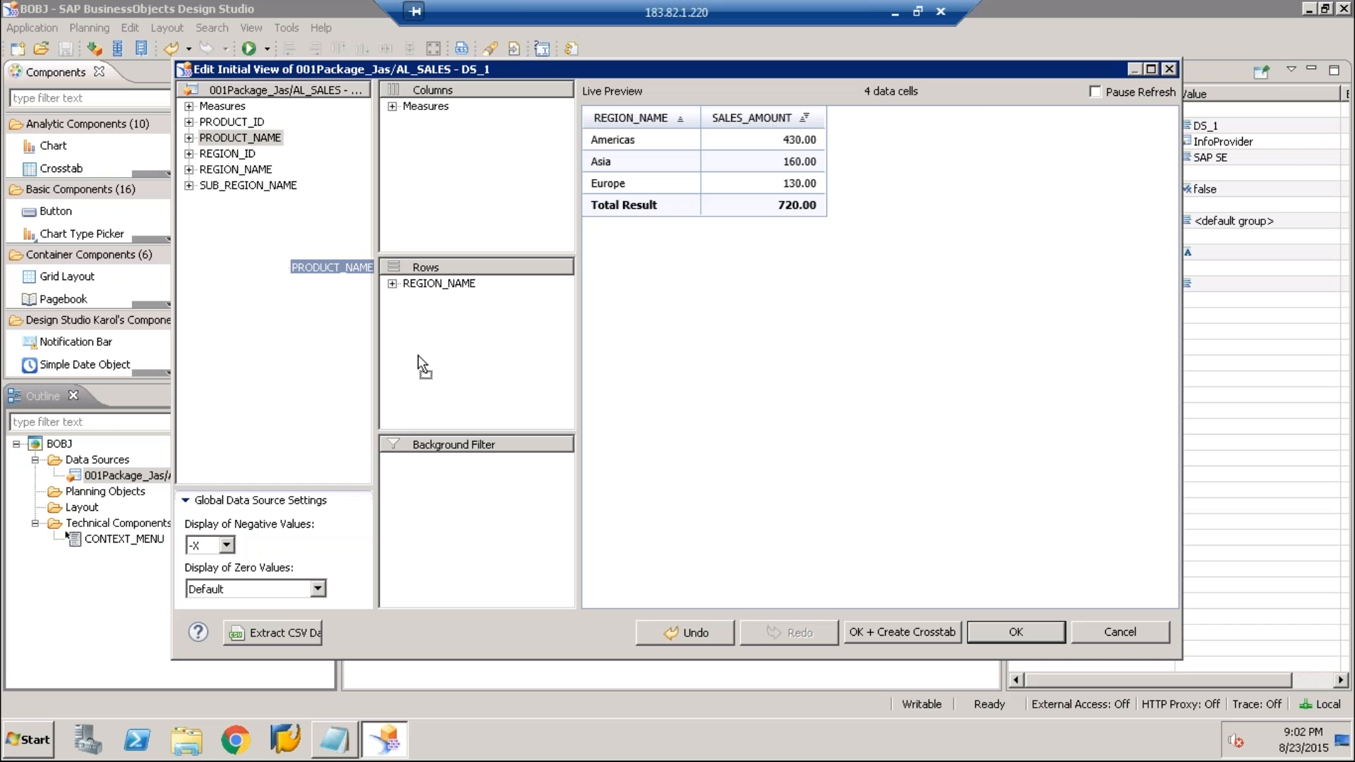
left_click_drag(417, 354, 418, 354)
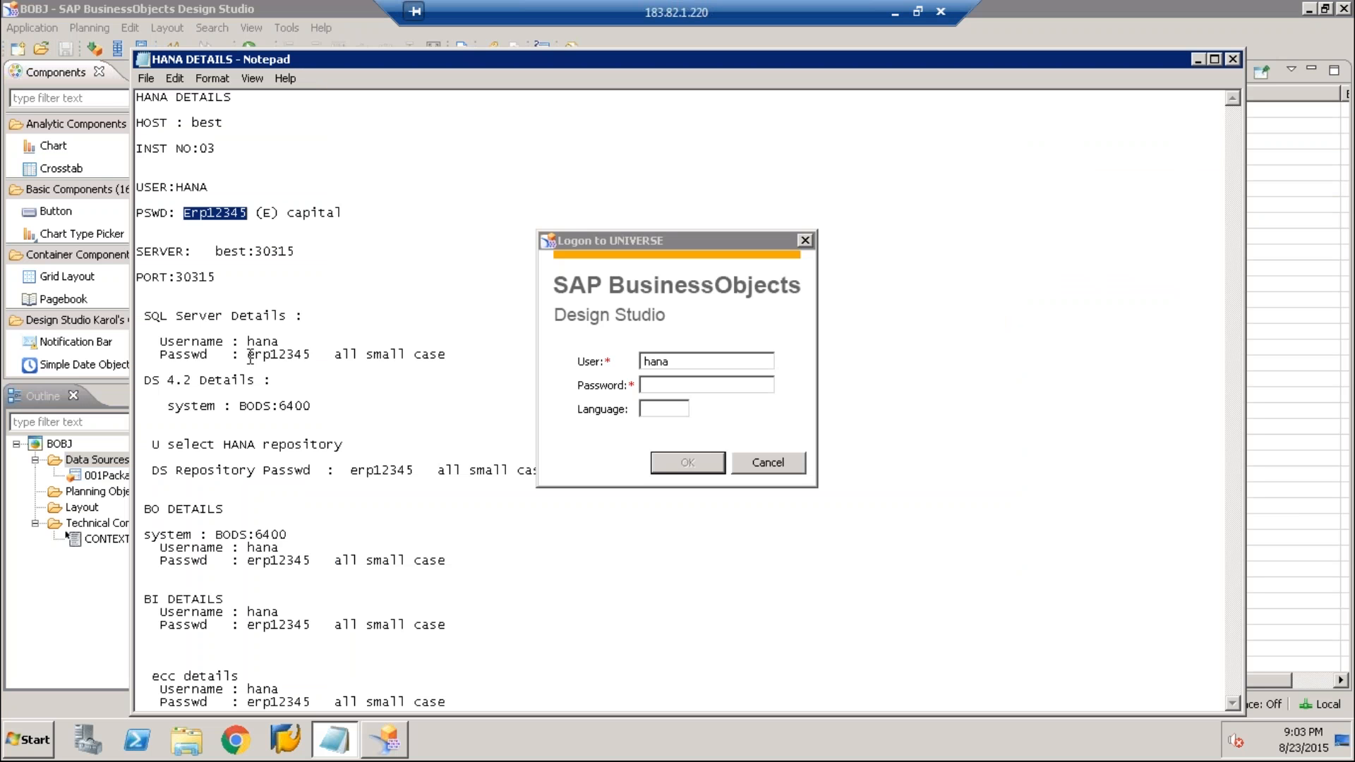
Log on to the UNIVERSE connection by copying the password from the Notepad file into the logon's password field
double_click(278, 355)
left_click(706, 386)
key("ctrl+v")
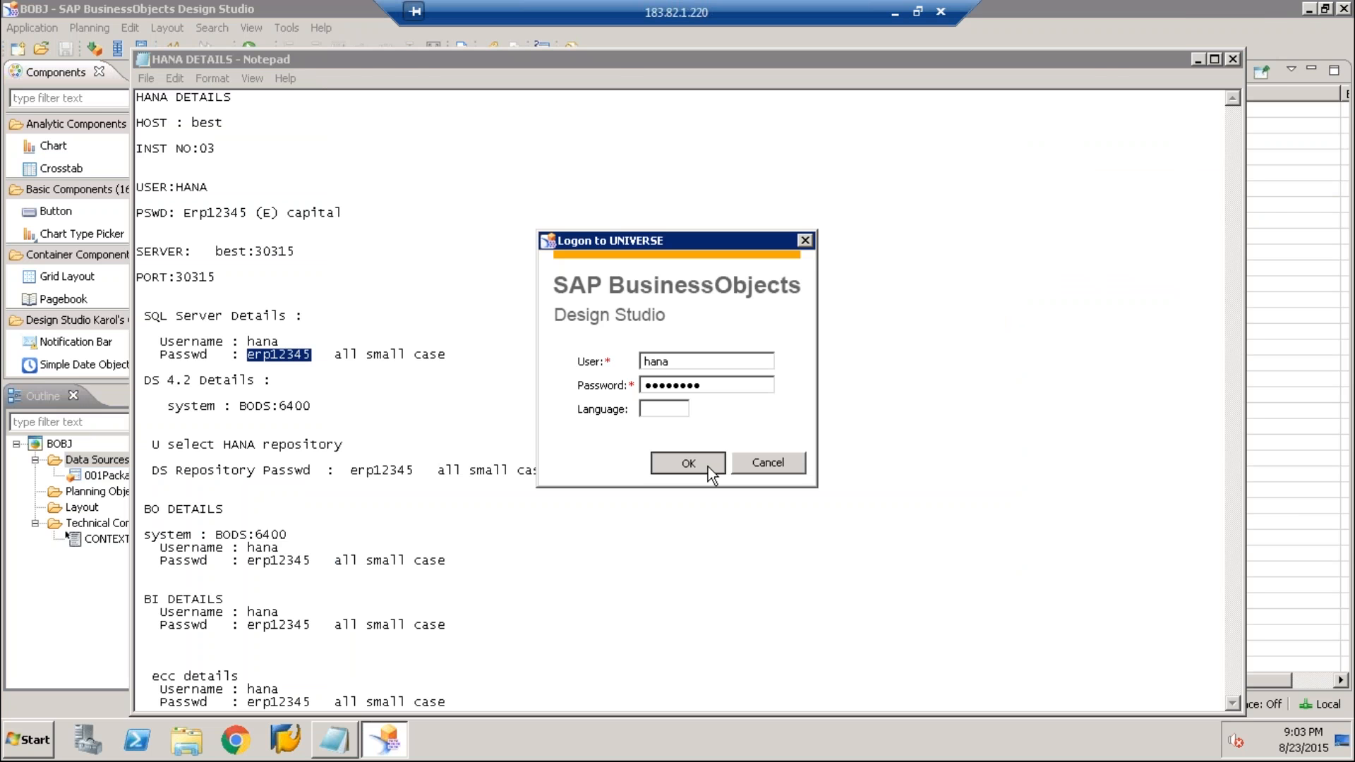
left_click(709, 468)
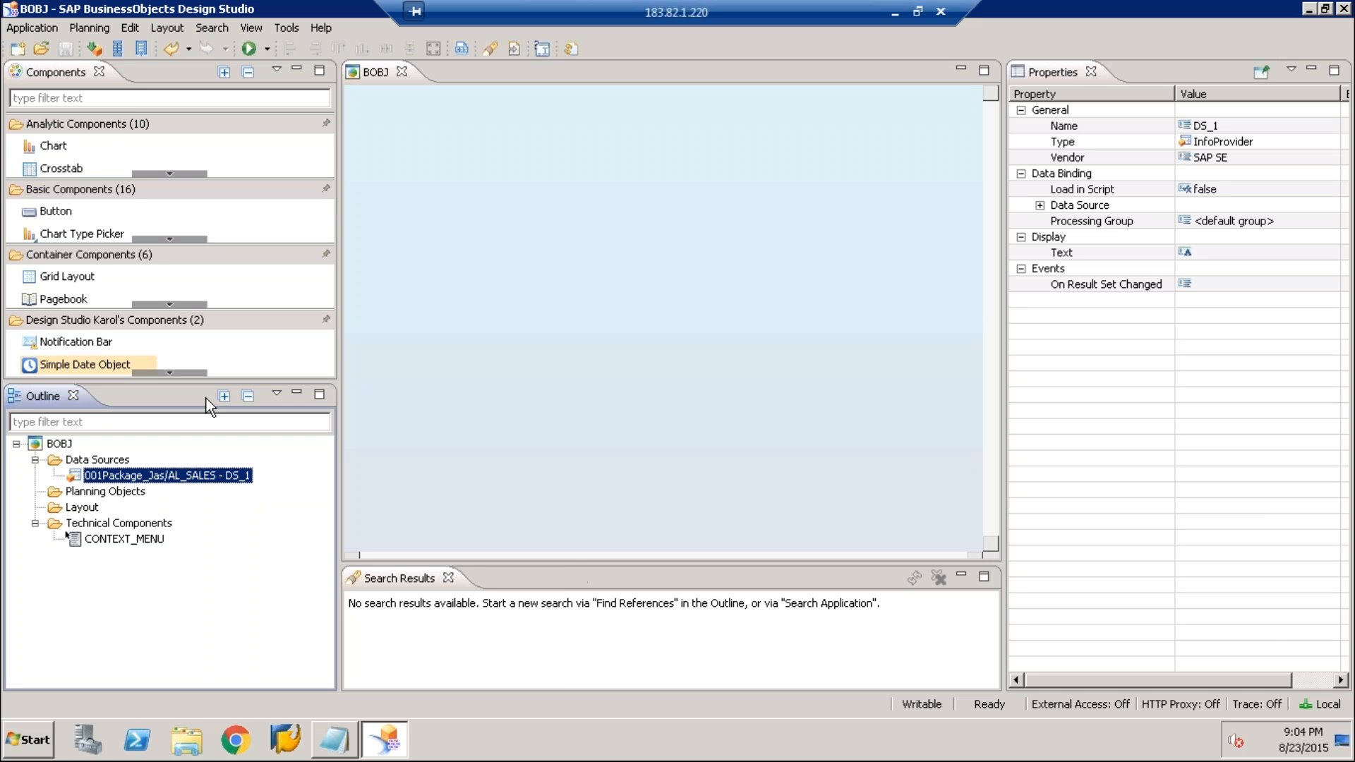
Duplicate the AL_SALES data source DS_1 by copying and pasting it within the application's data sources
right_click(182, 477)
left_click(219, 488)
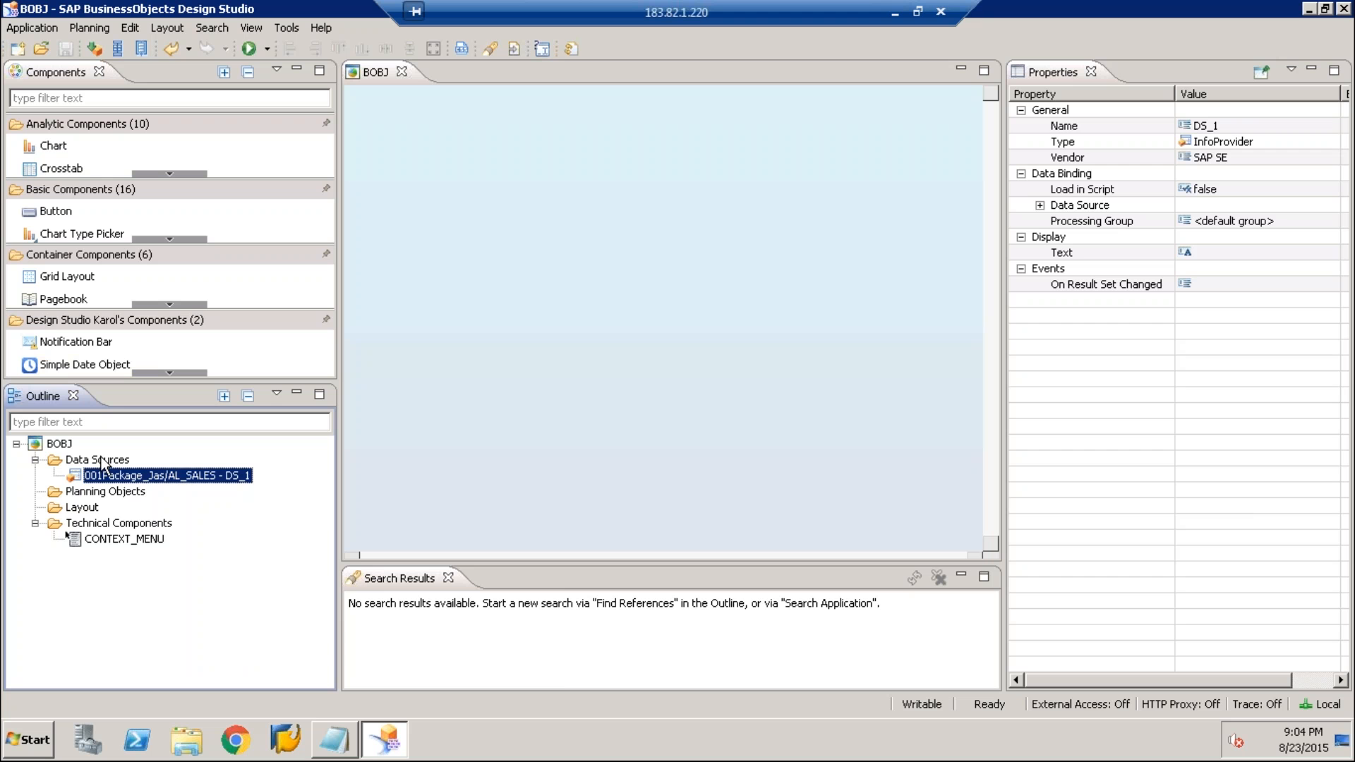
right_click(103, 463)
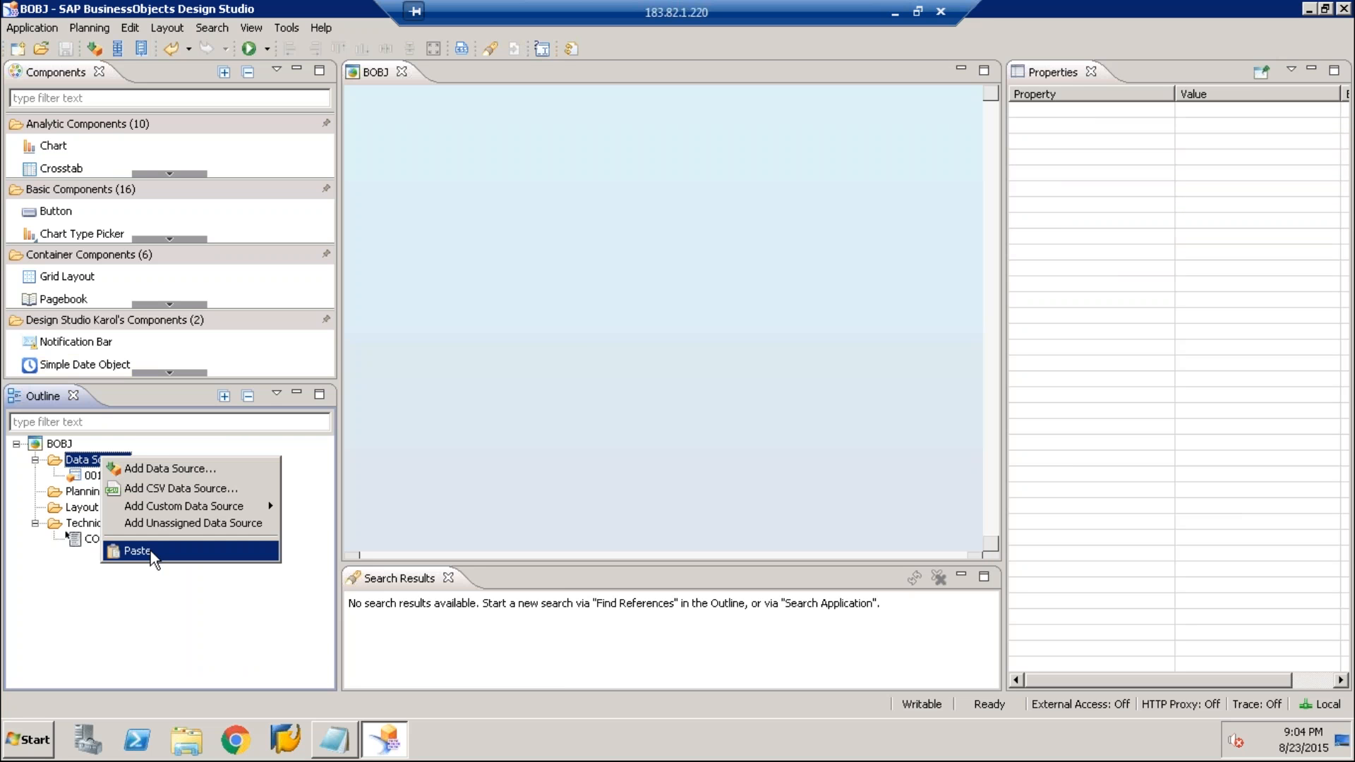
left_click(137, 551)
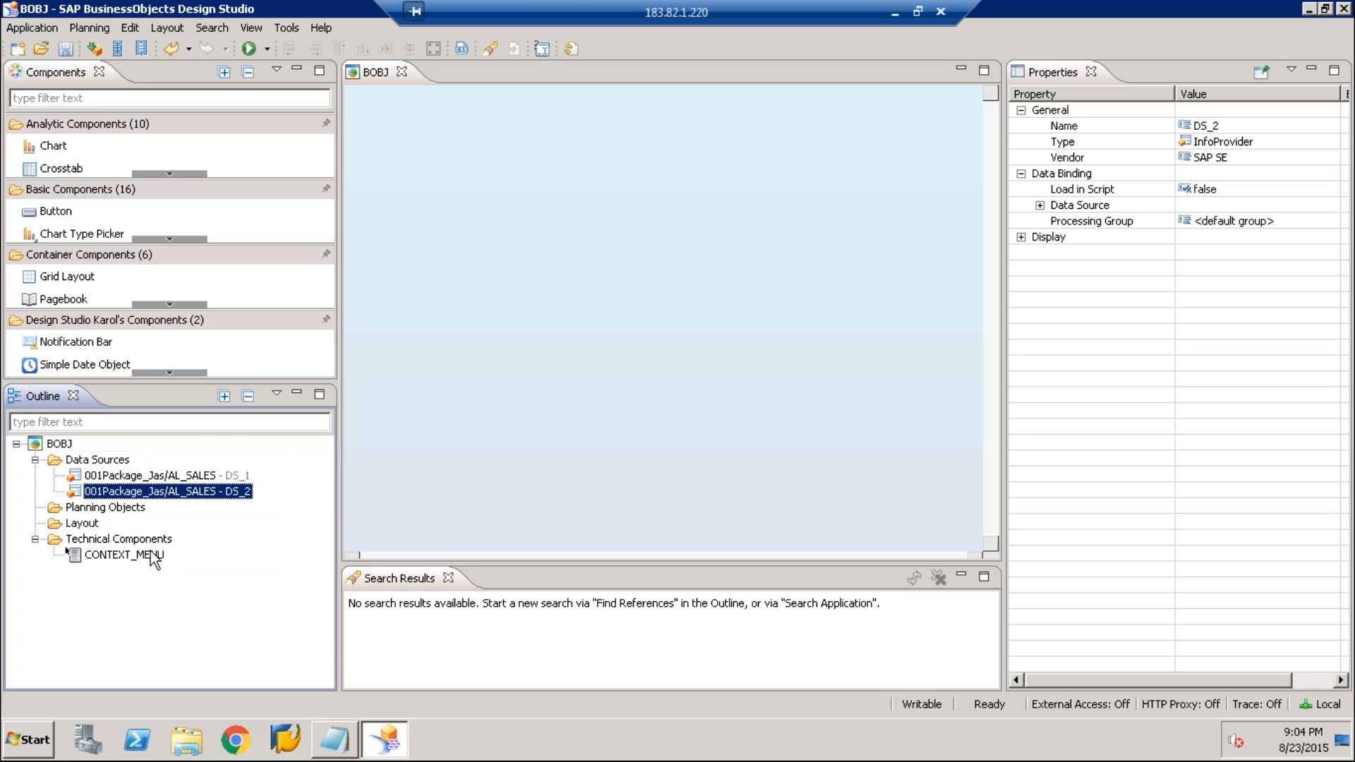
Remove PRODUCT_NAME from the rows in the initial view of DS_2, keeping only REGION_NAME, and save the application
left_click(185, 477)
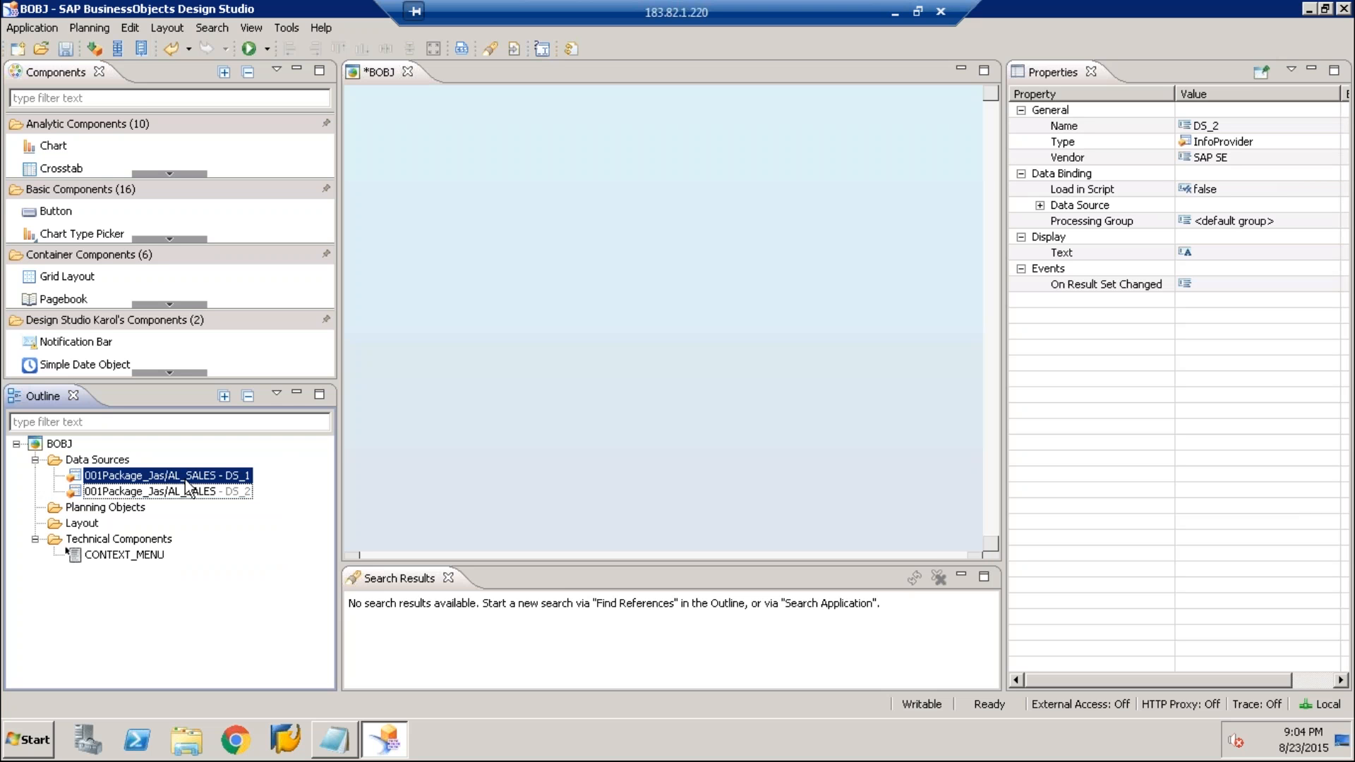
left_click(189, 492)
left_click(191, 478)
left_click(193, 490)
right_click(194, 489)
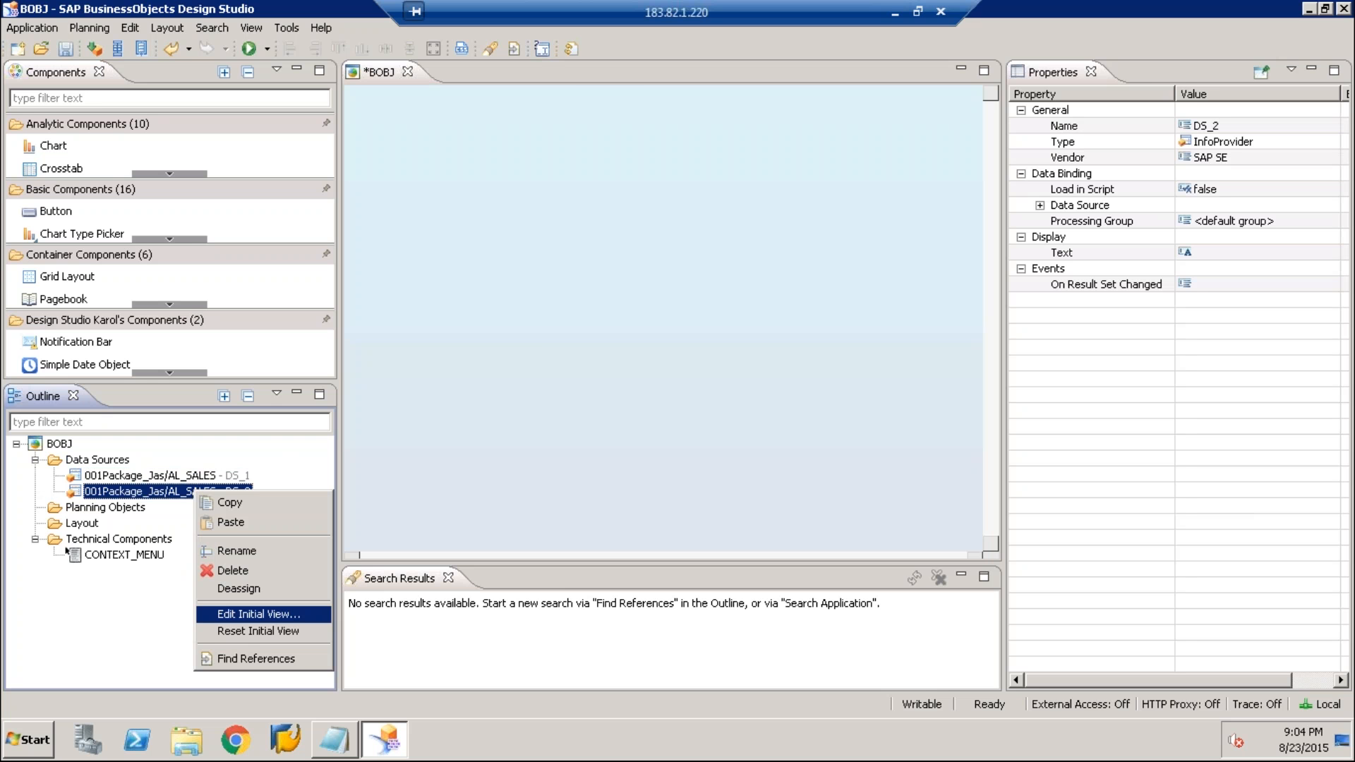
left_click(258, 614)
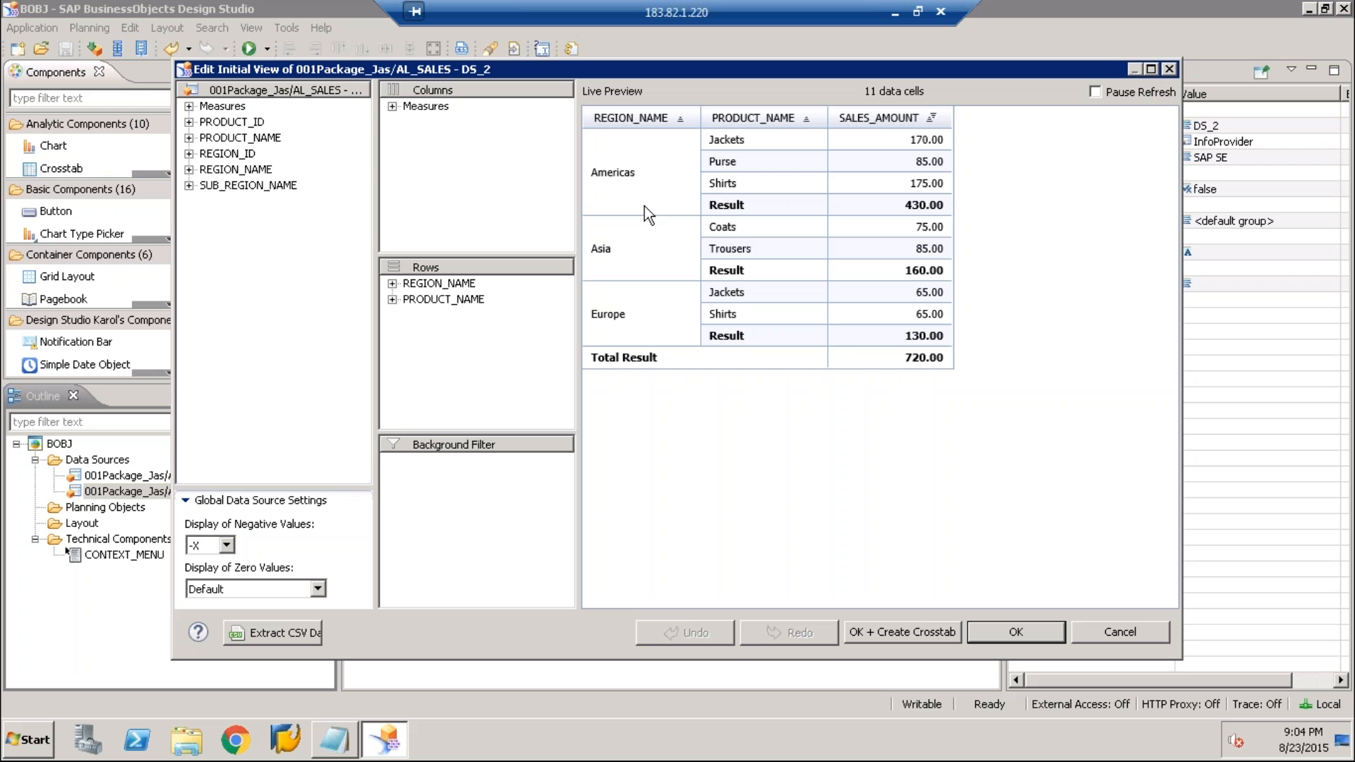
left_click(459, 298)
left_click_drag(427, 303, 317, 305)
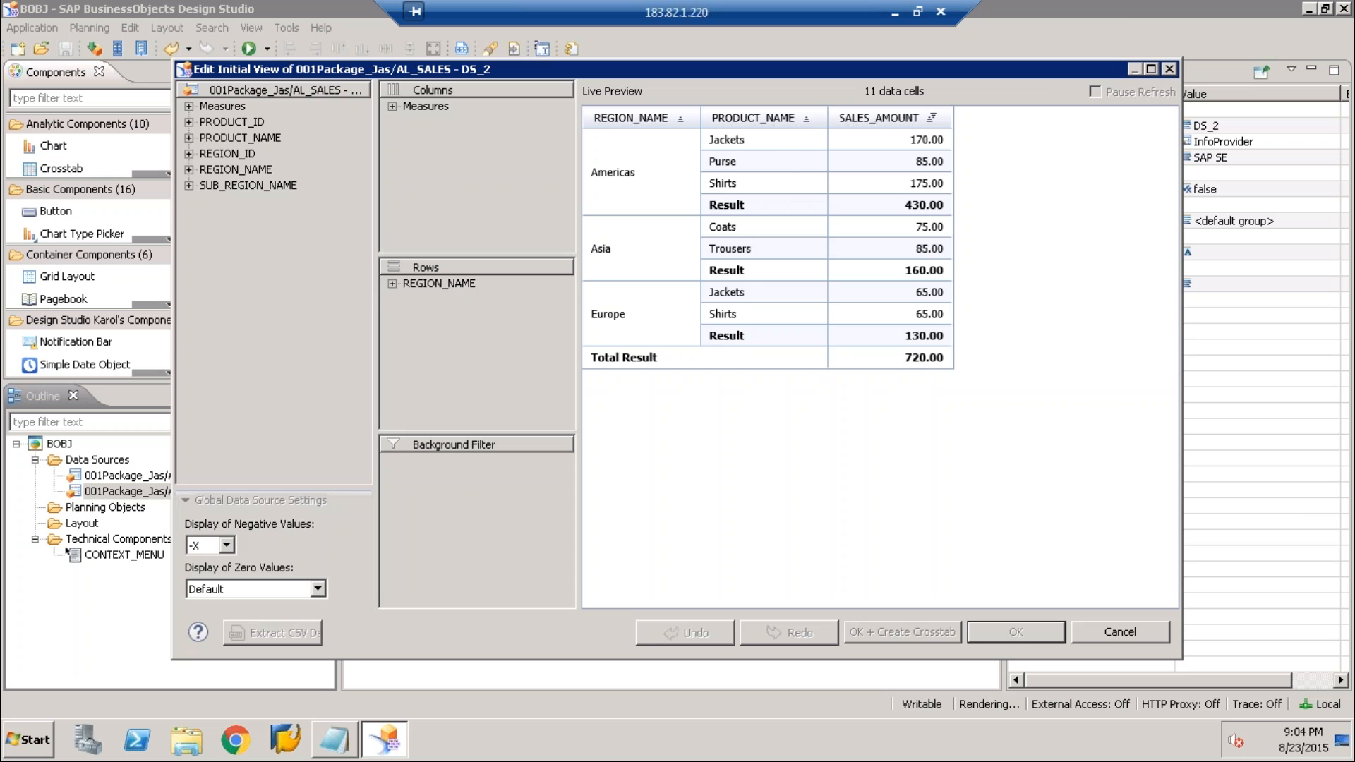
left_click(1026, 629)
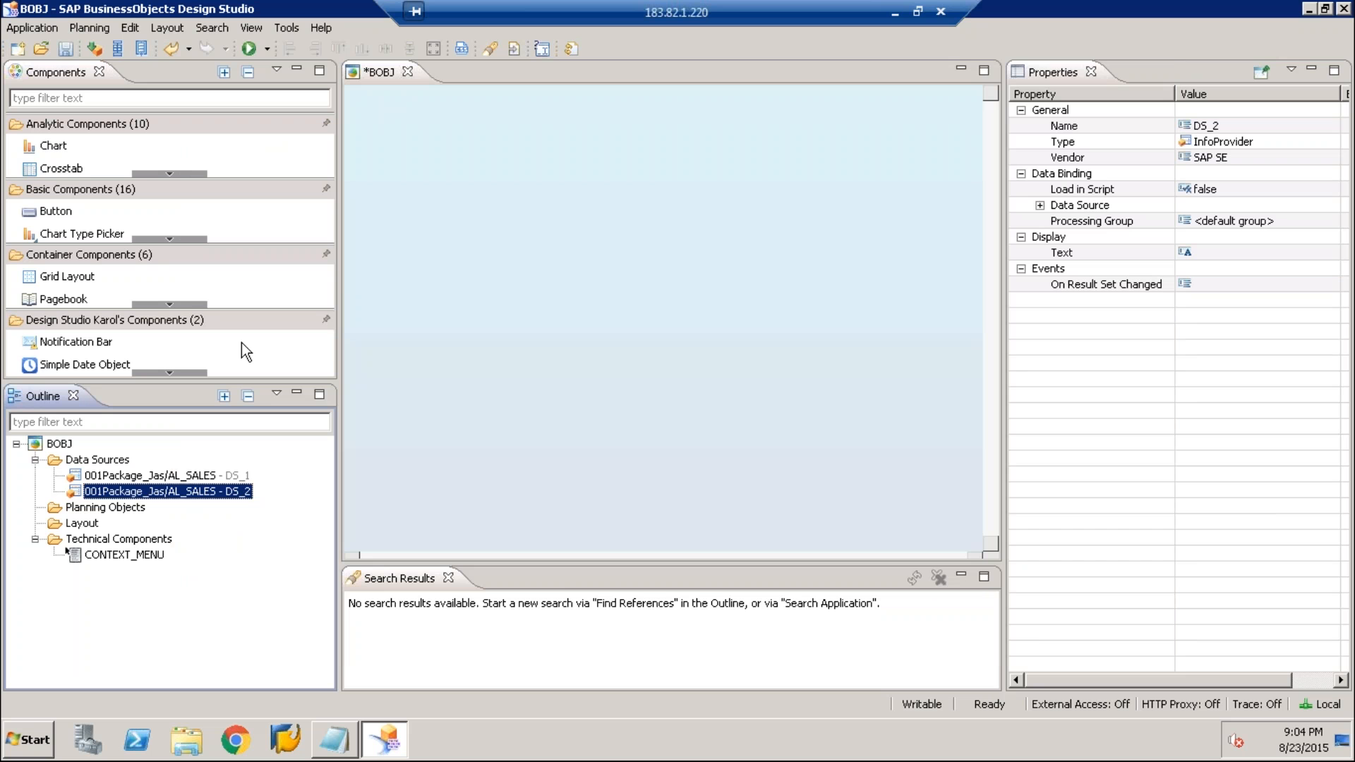
left_click(65, 49)
Collapse the basic, container and Design Studio Karol's component groups, leaving only the analytic components expanded
left_click(62, 144)
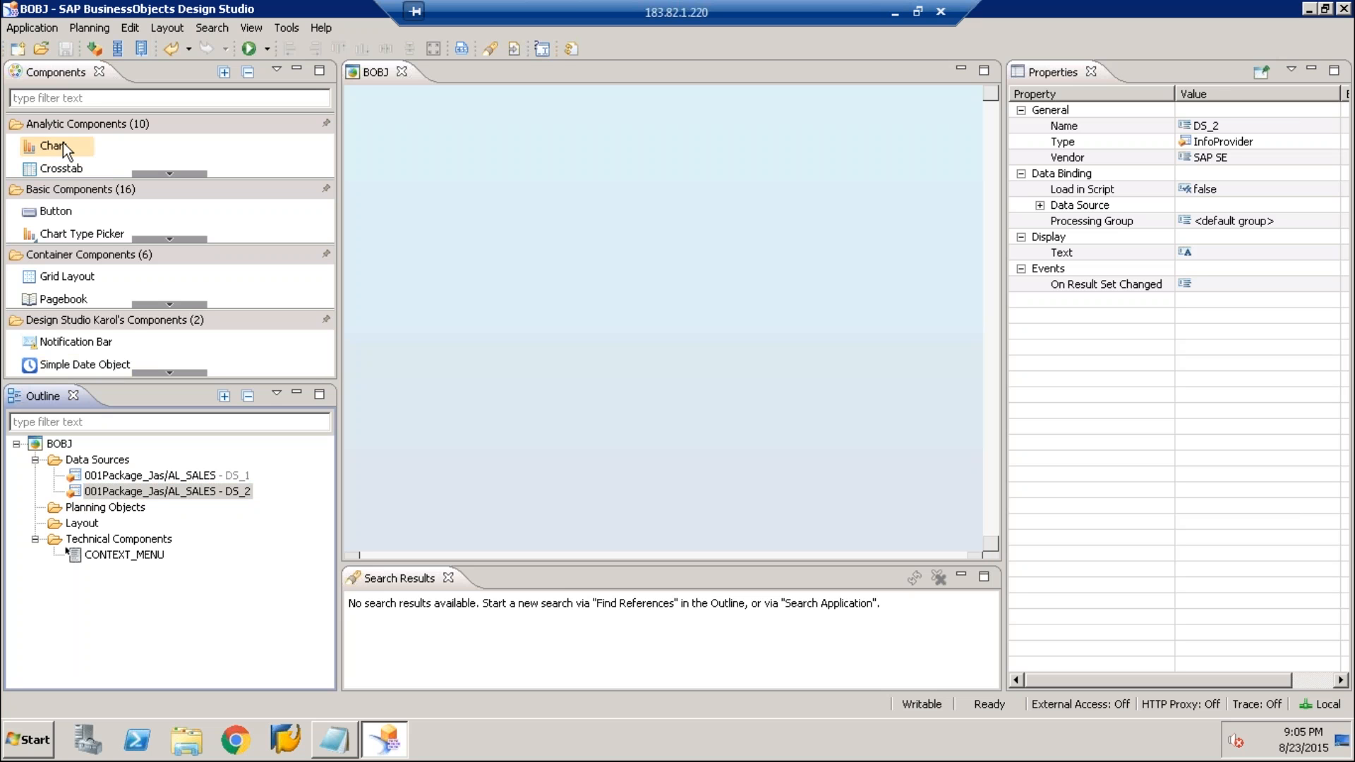
left_click(87, 322)
left_click(77, 204)
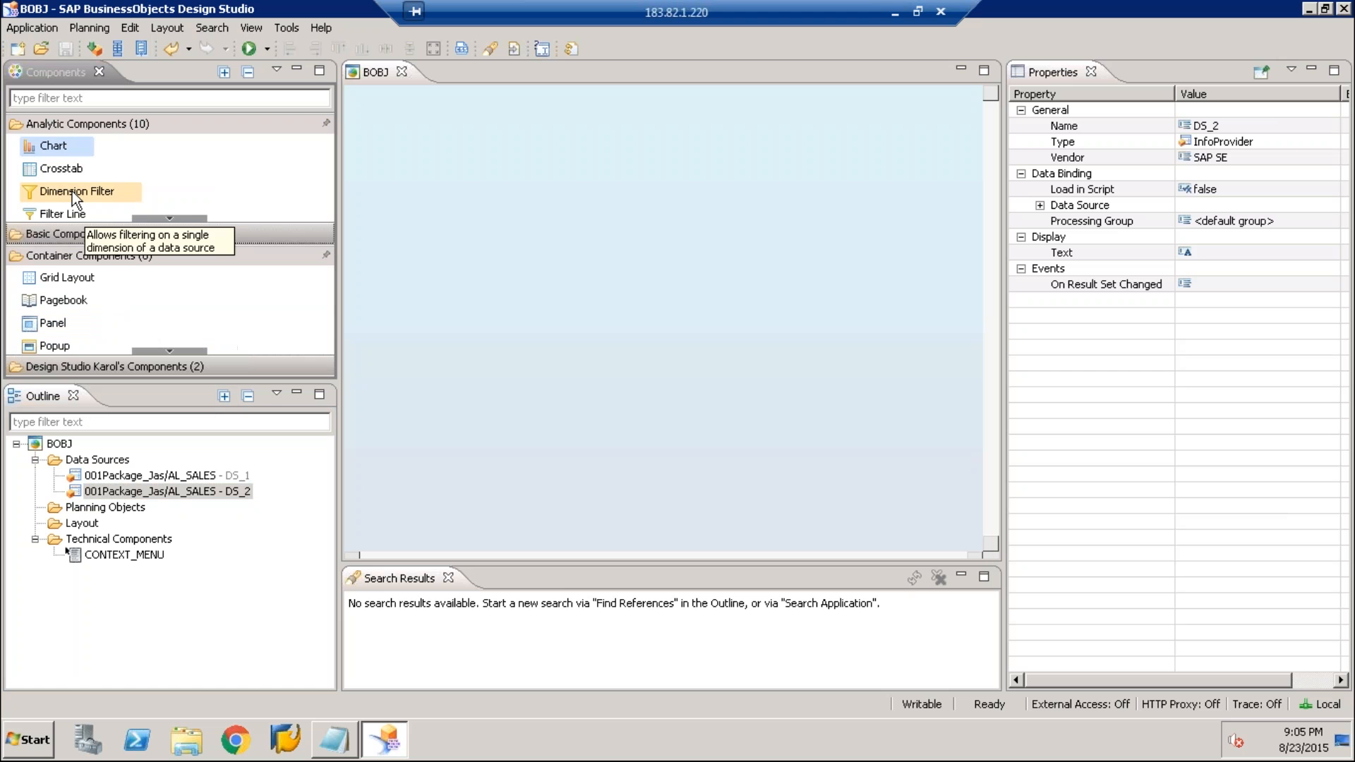
left_click(74, 256)
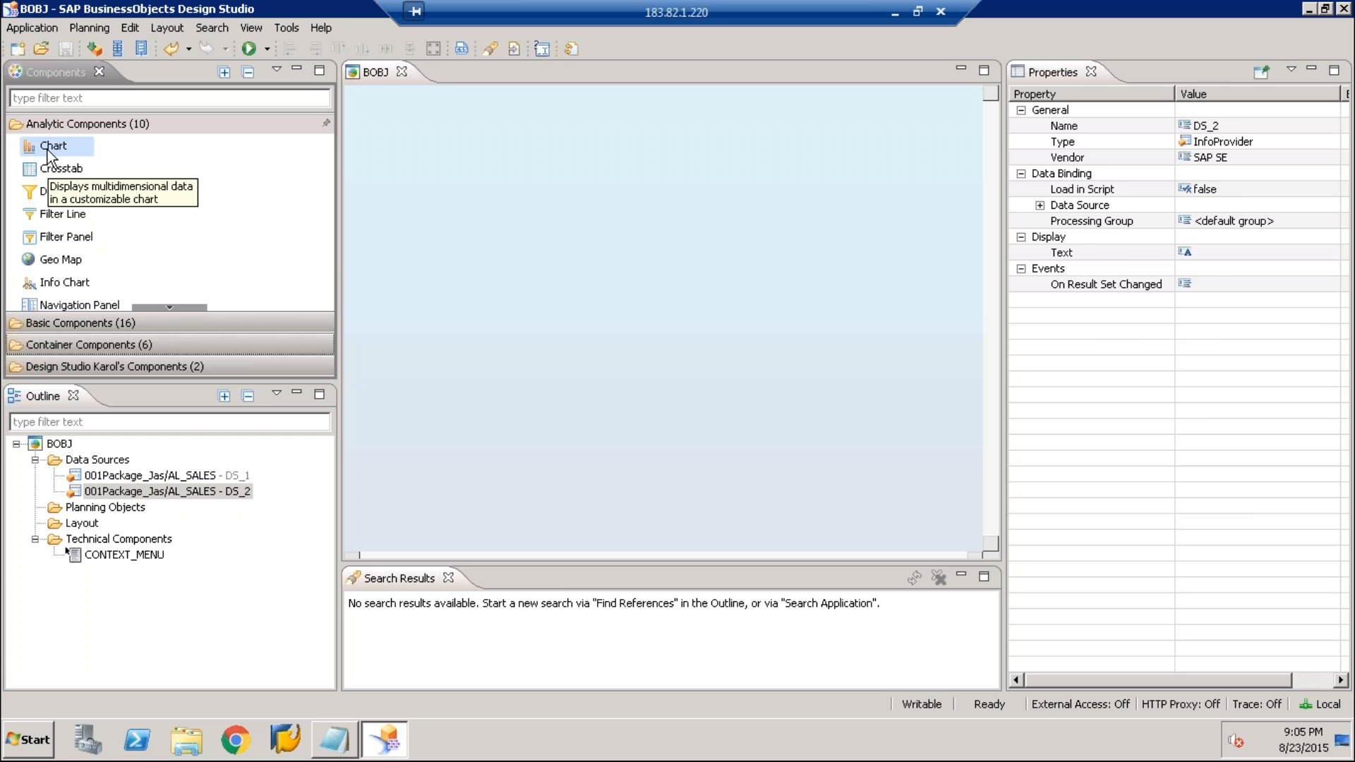
Try a Chart component on the canvas, moving it to a top margin of about 22 and a left margin of about 23
double_click(49, 147)
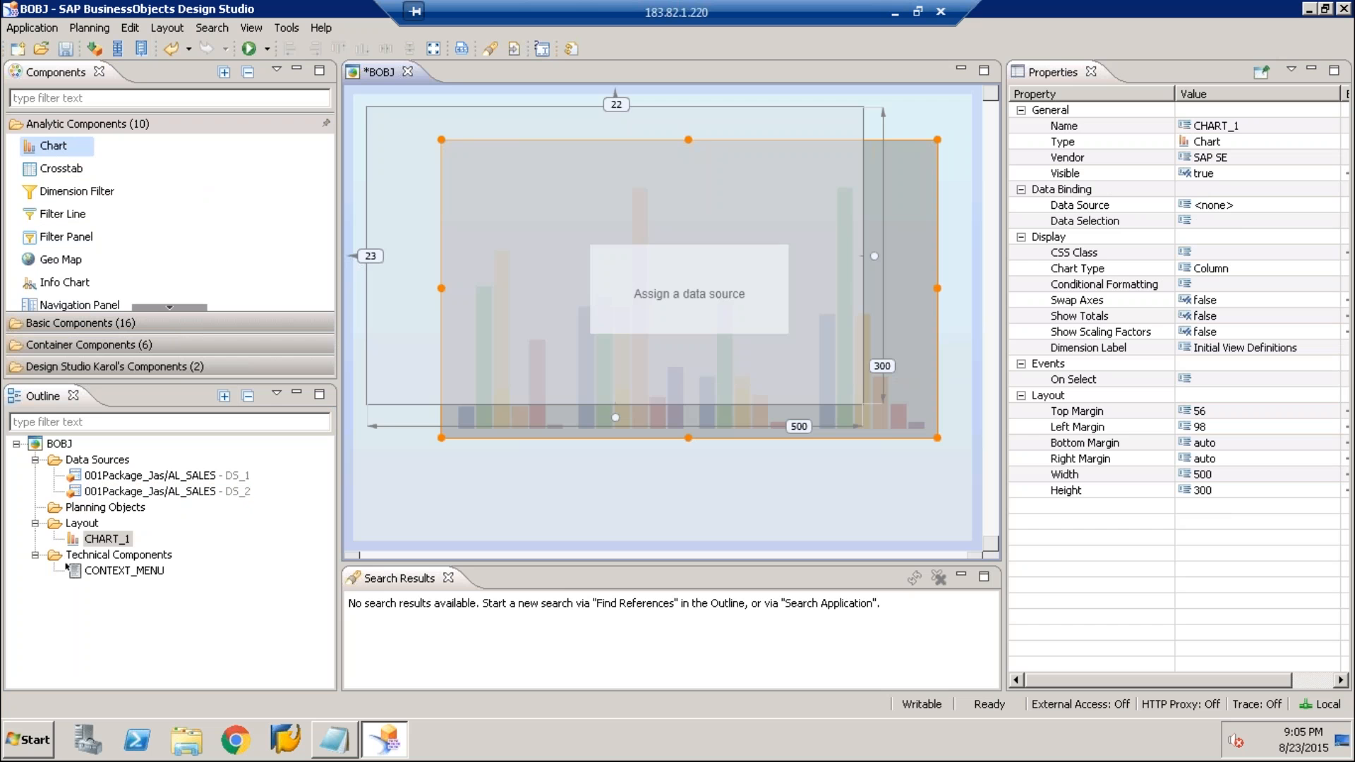
left_click_drag(689, 288, 615, 256)
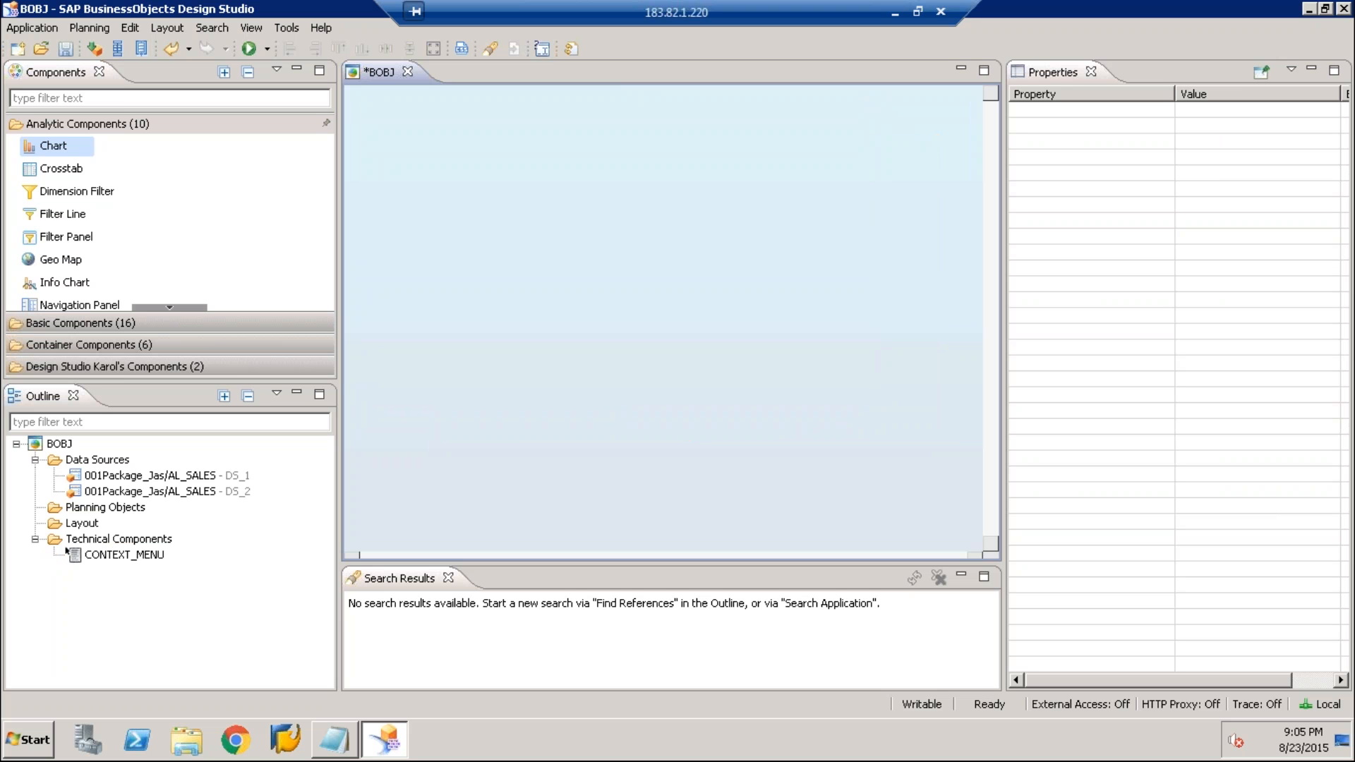
left_click_drag(60, 149, 58, 232)
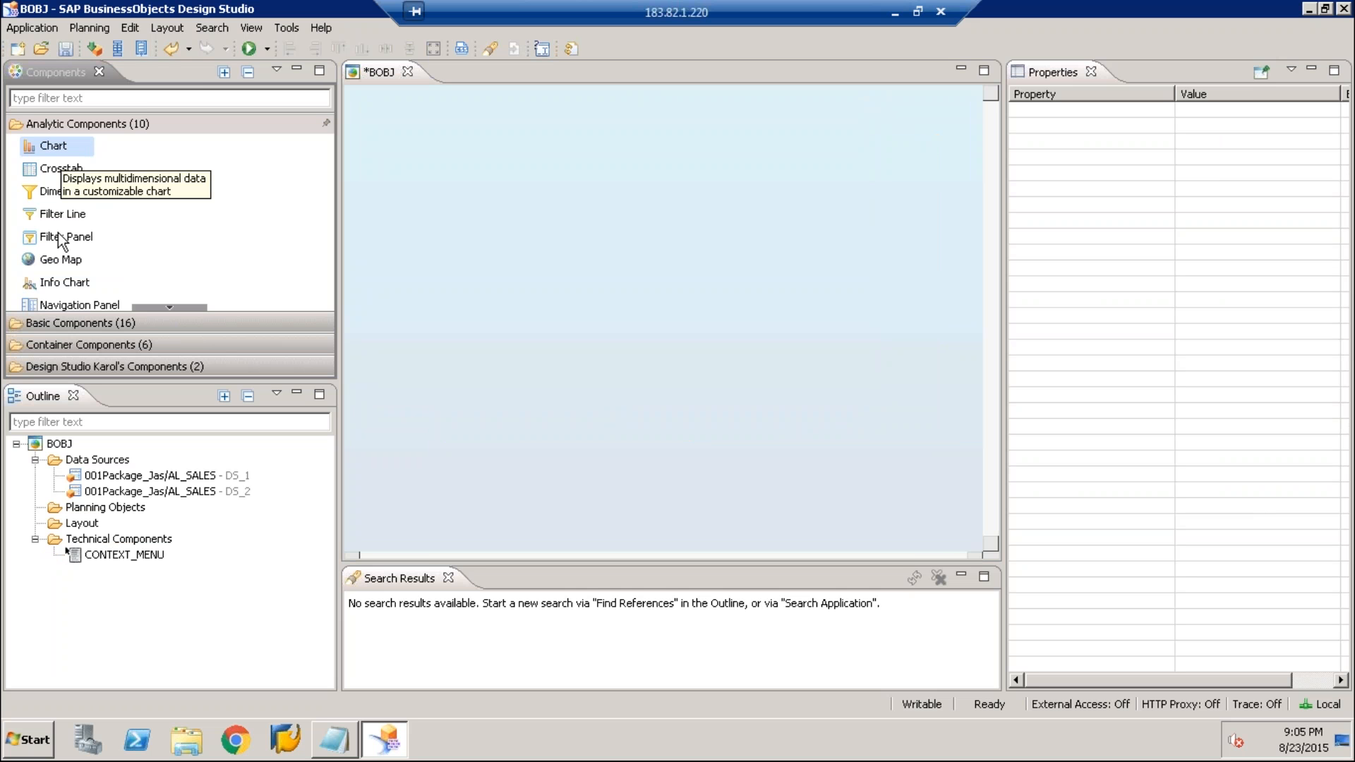
Add an Info Chart component to the canvas and move it to a top margin of about 44 and left margin of about 48
left_click(56, 286)
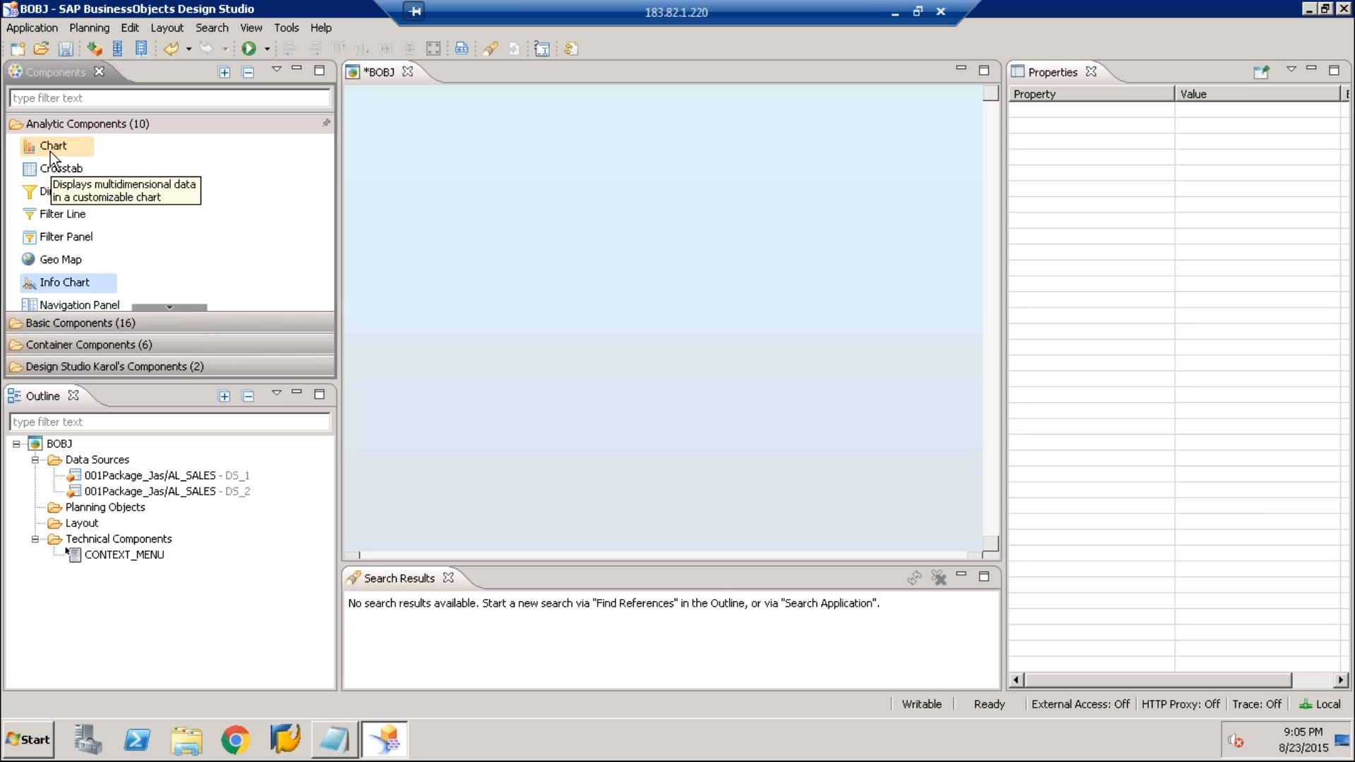
left_click_drag(50, 151, 454, 144)
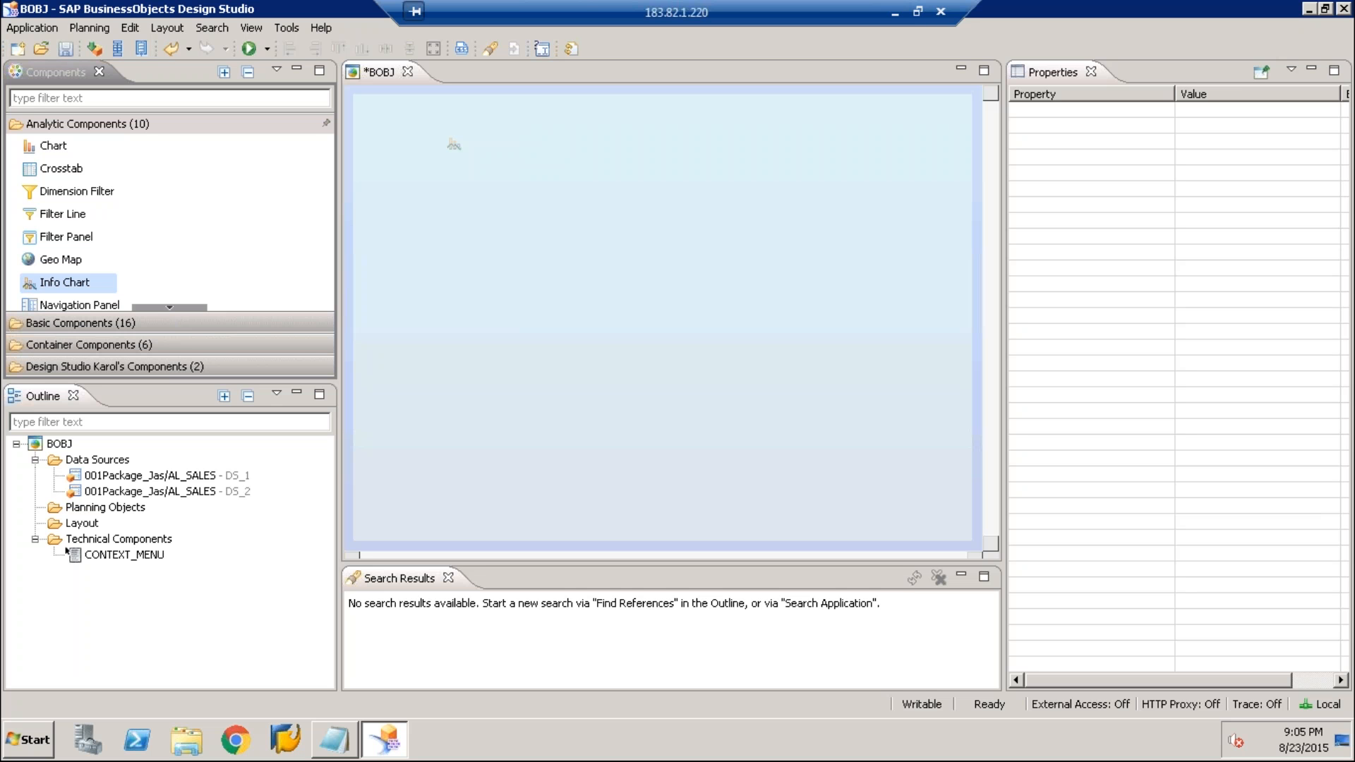
left_click_drag(454, 144, 454, 146)
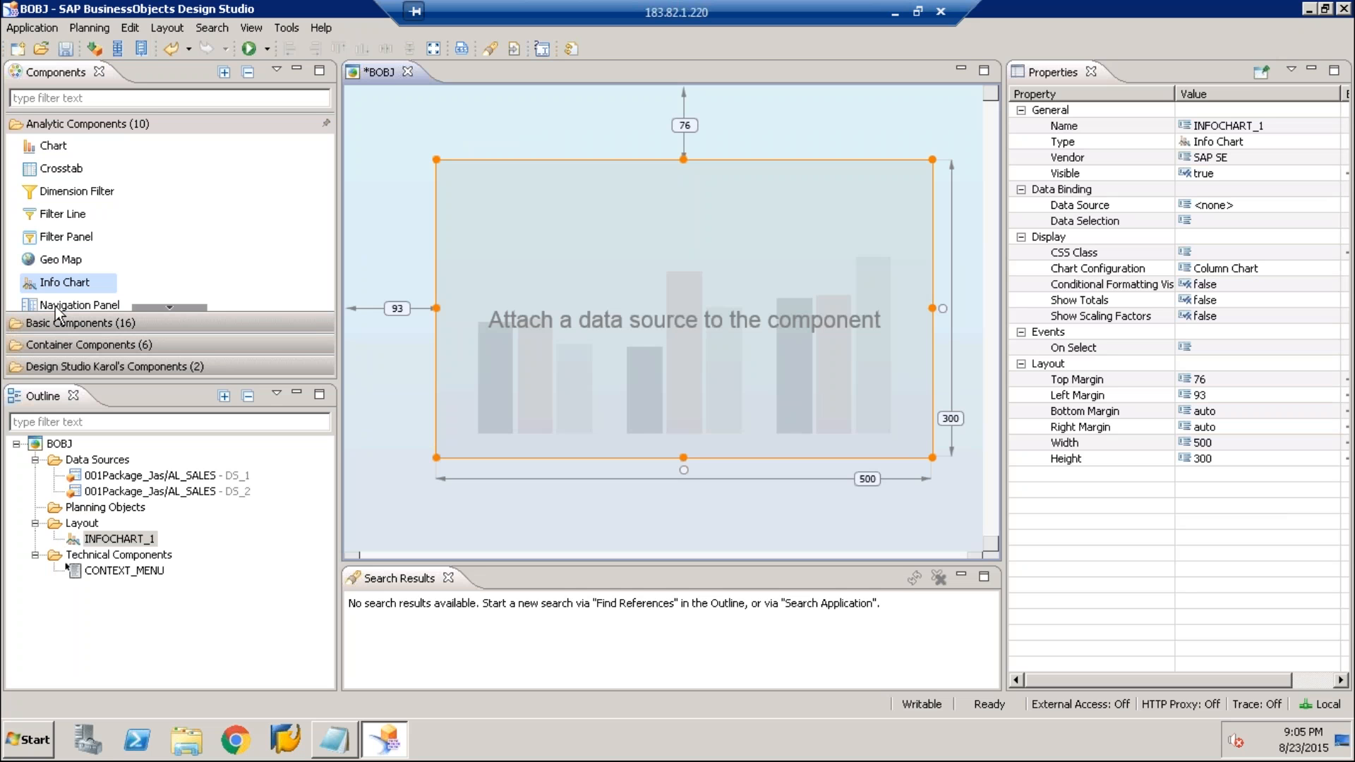
left_click_drag(637, 241, 593, 209)
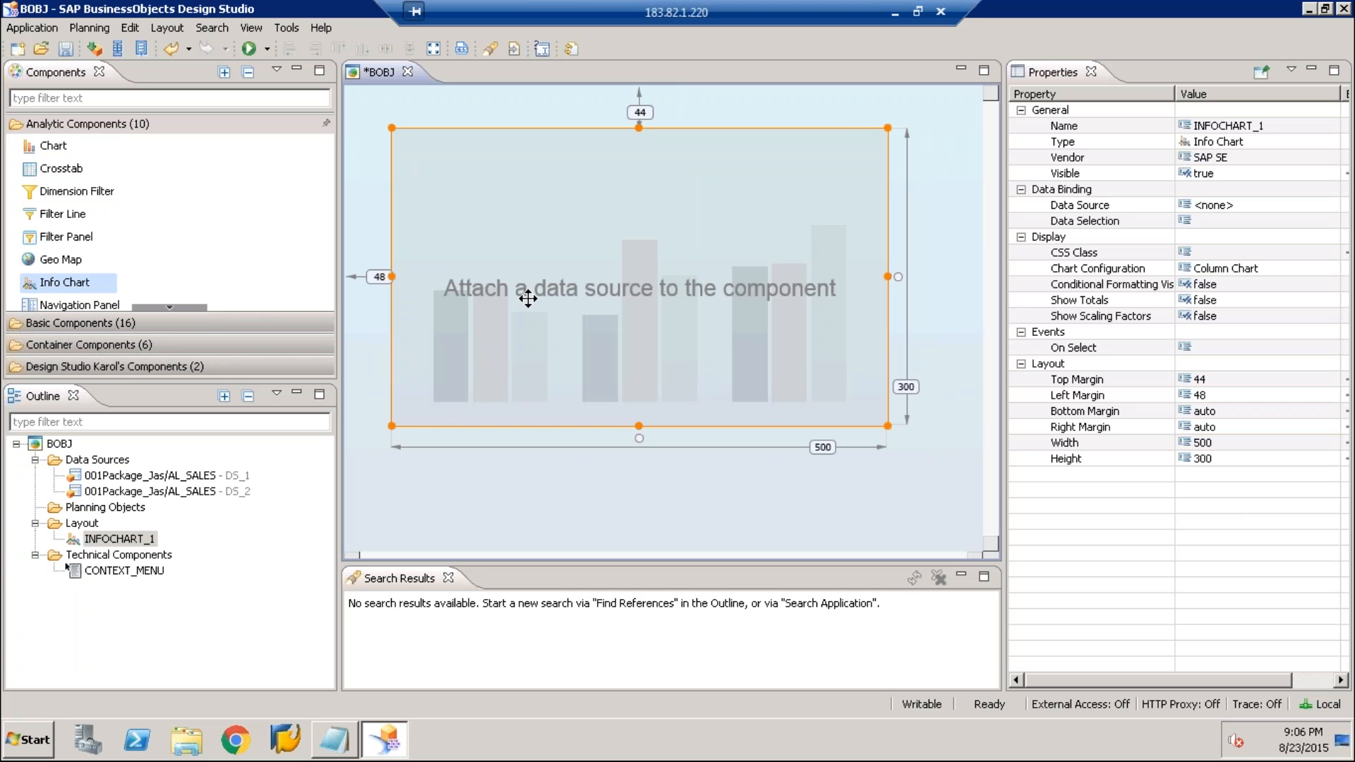
Assign DS_2 as the info chart's data source and widen the area showing its properties
left_click(1080, 205)
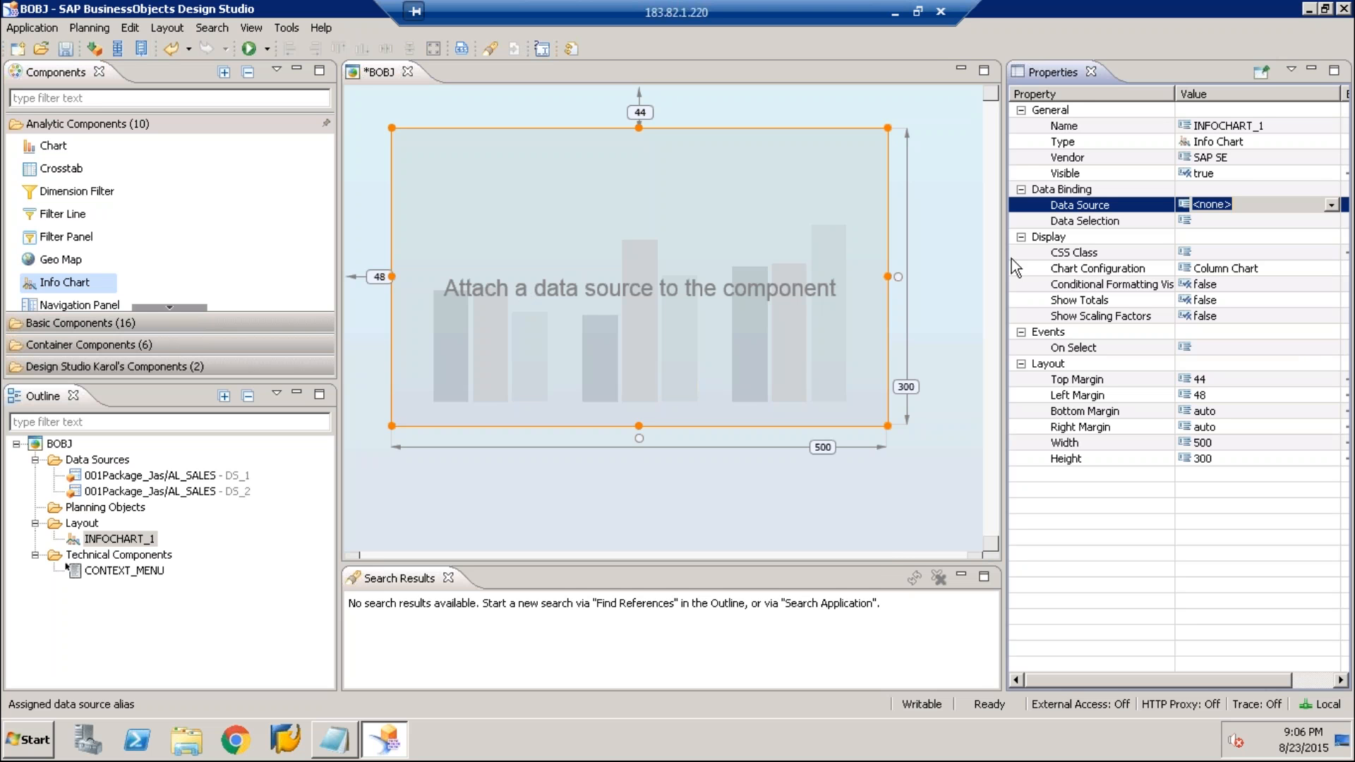
left_click_drag(1005, 257, 973, 255)
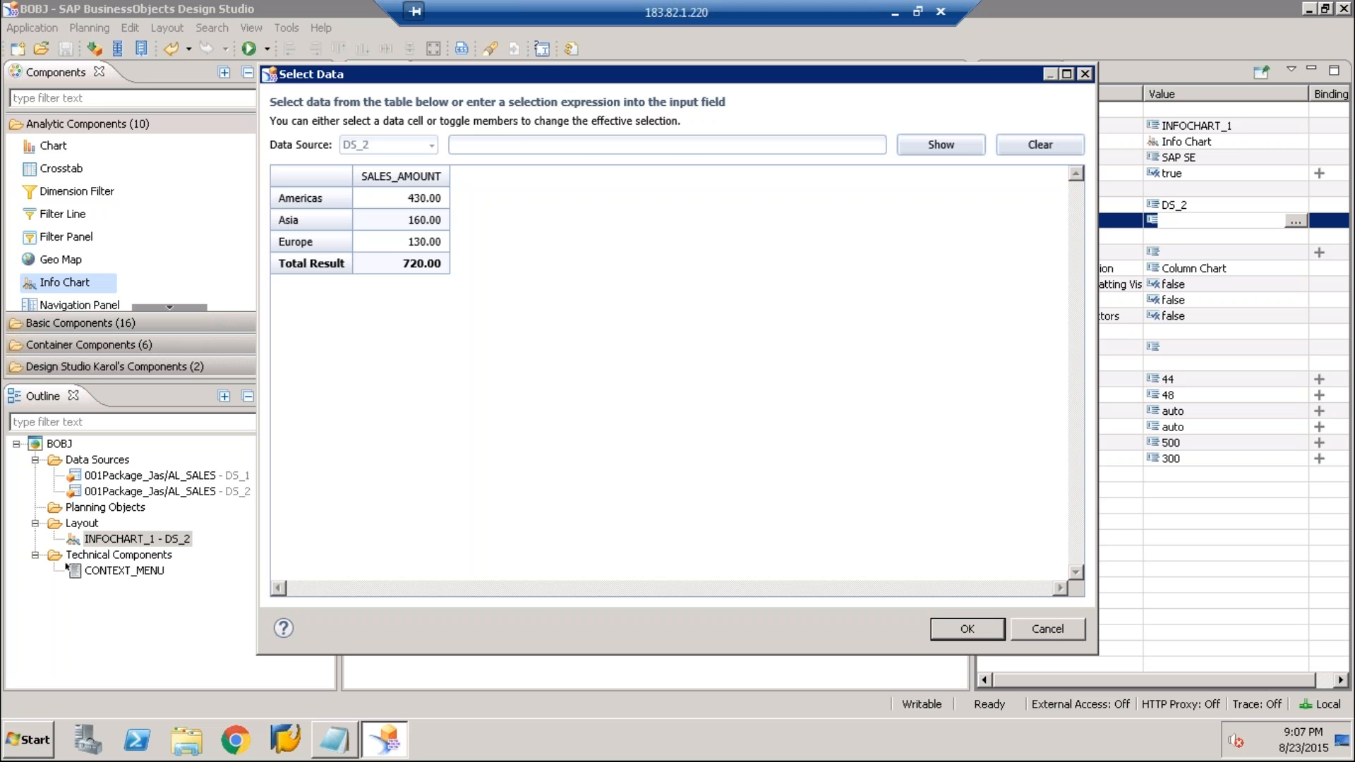
Try selecting the SALES_AMOUNT measure as the info chart's data selection, and cancel the selection dialog
left_click(418, 178)
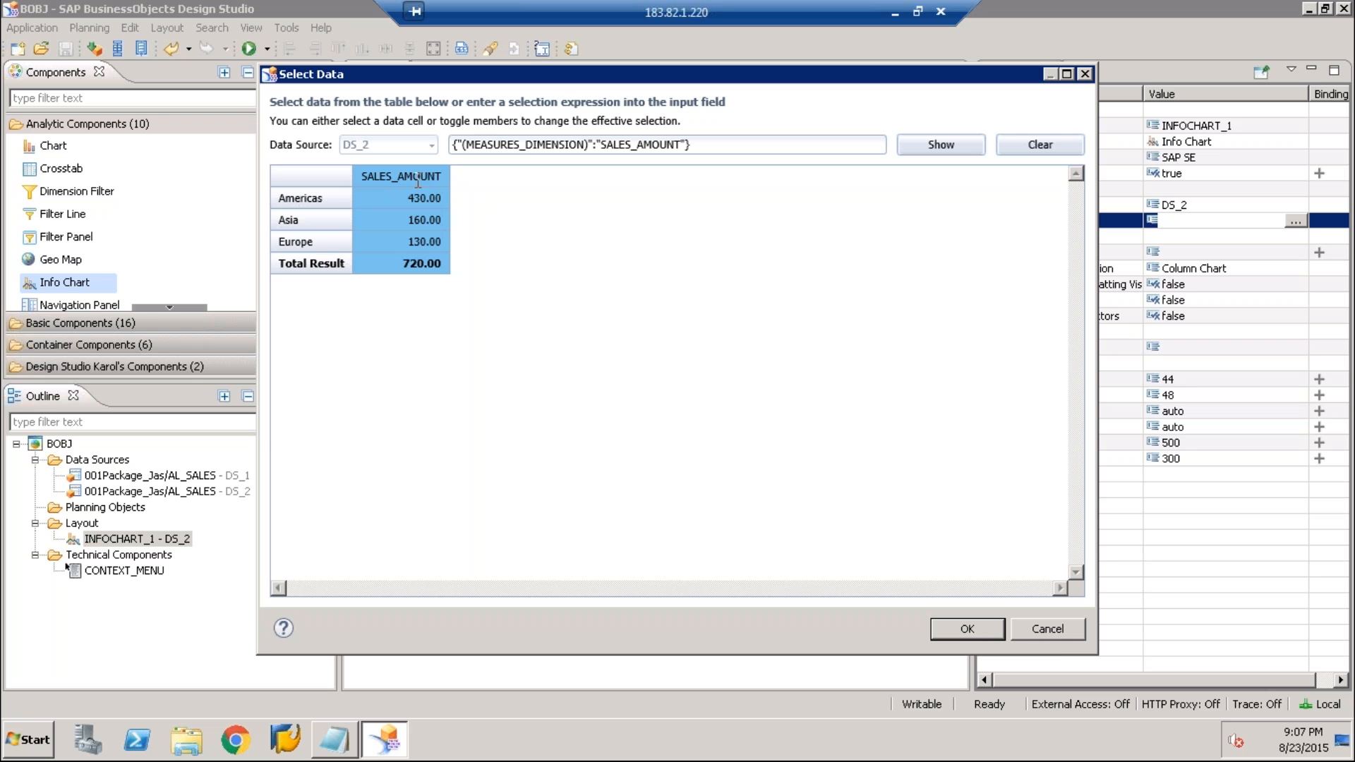
left_click(1050, 629)
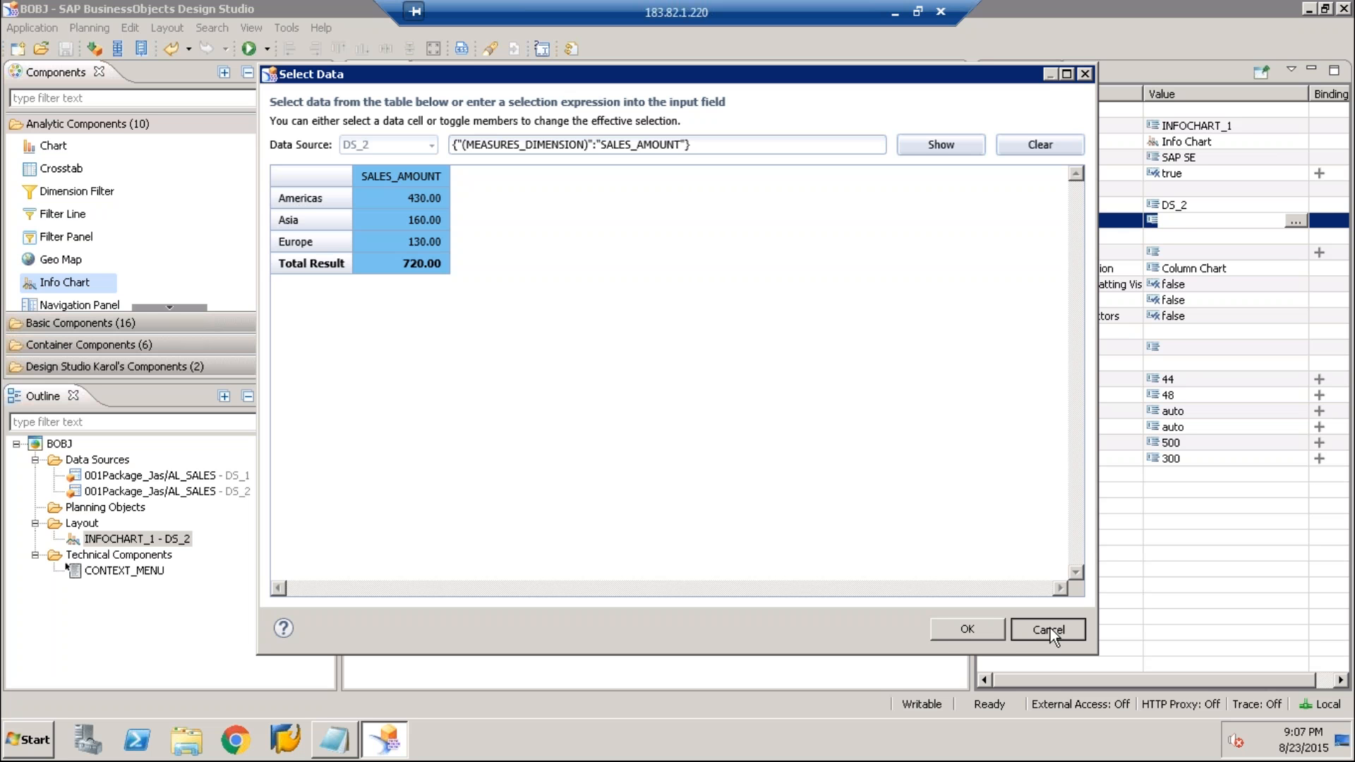
left_click(1051, 628)
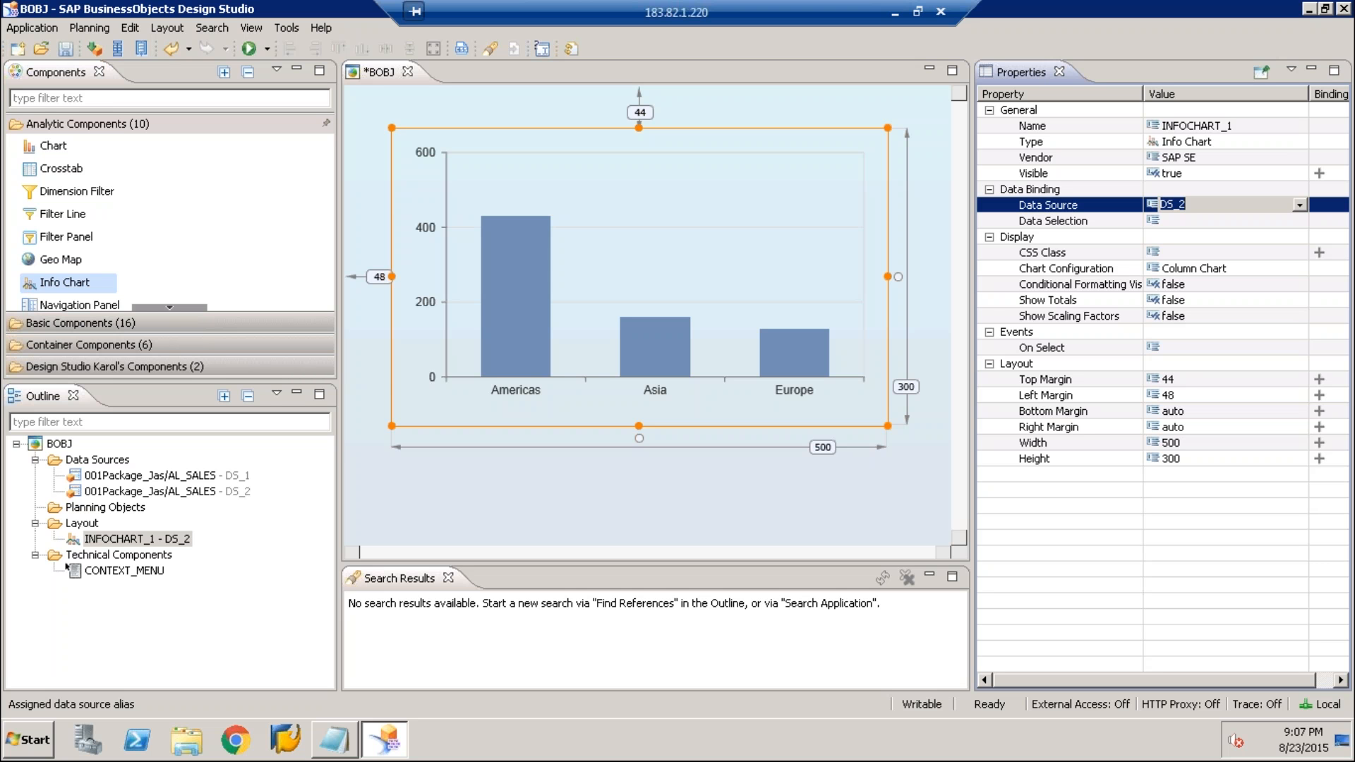
Switch the info chart's data source to DS_1
left_click(1300, 205)
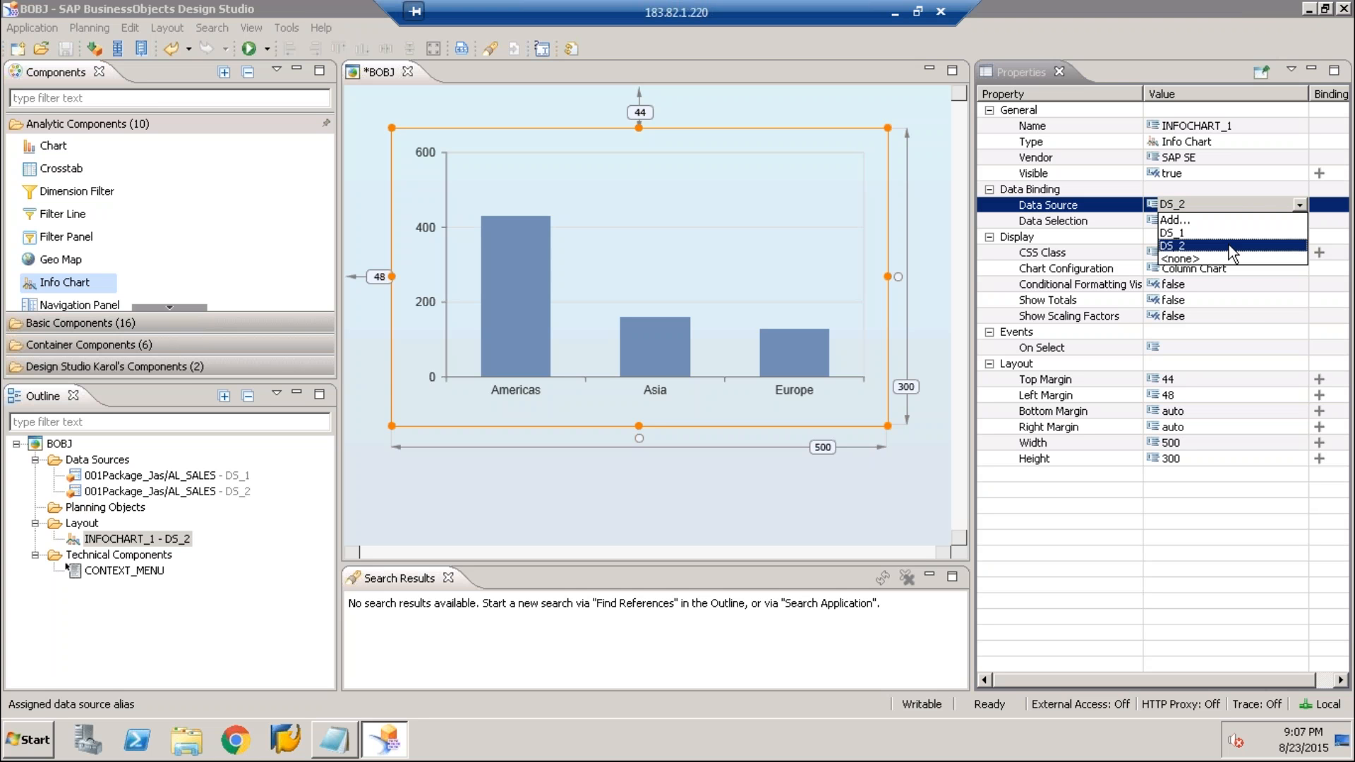
left_click(1253, 233)
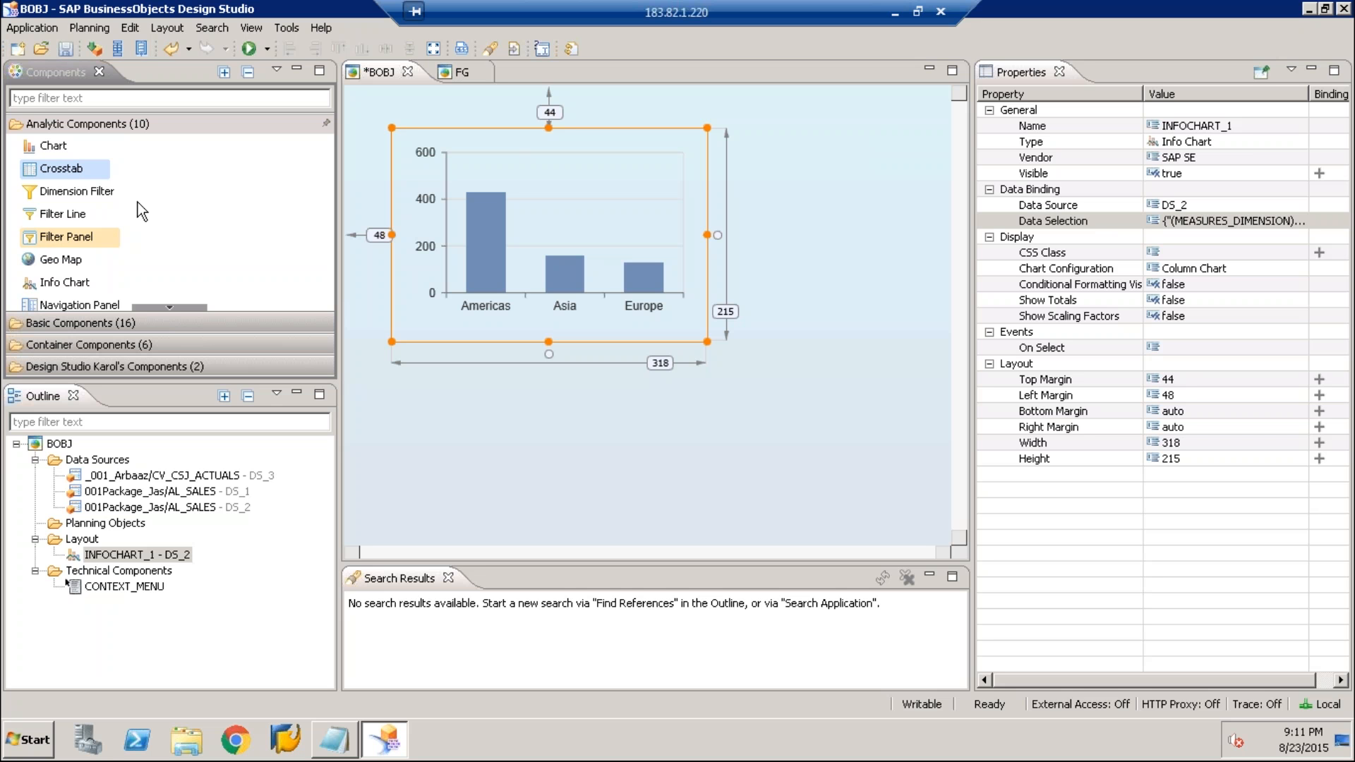
left_click(1276, 222)
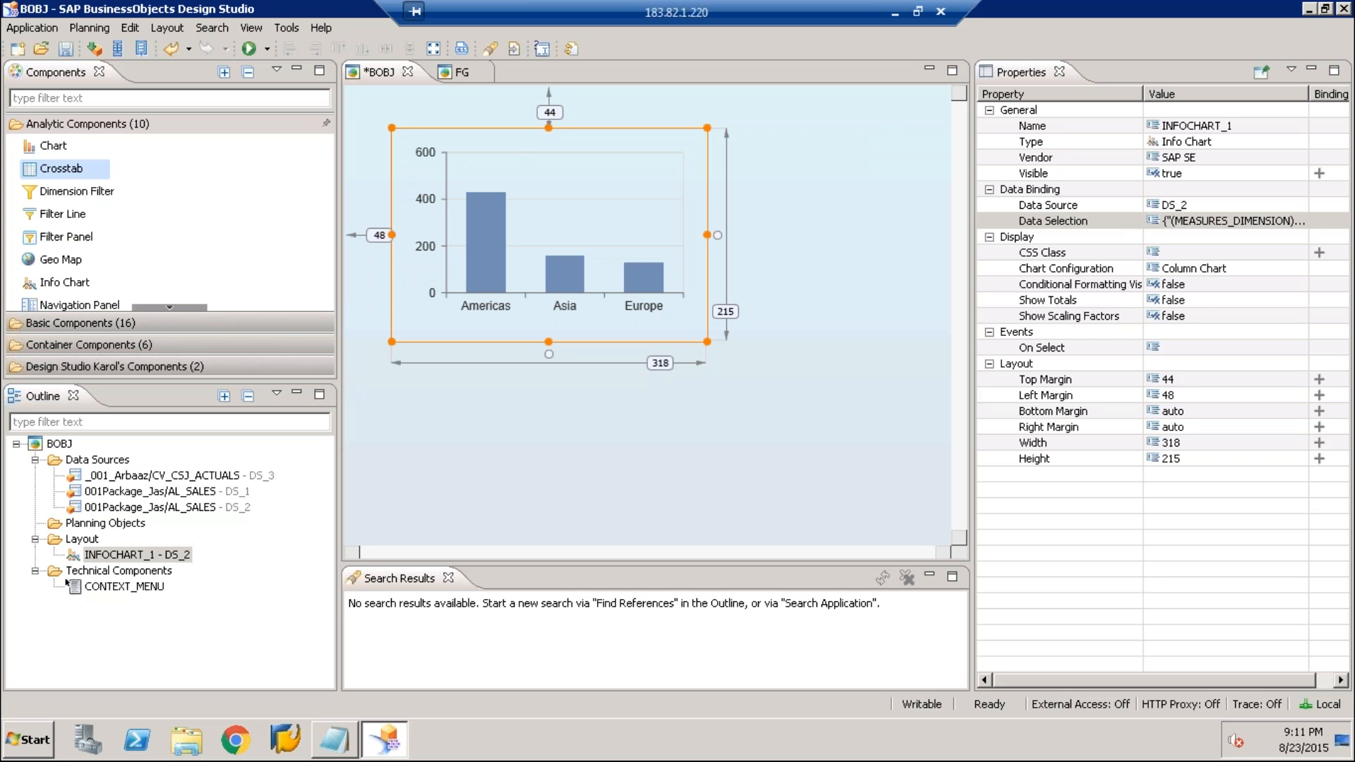
Check the info chart's data selection and the DS_3 data source, and save the application
left_click(1233, 221)
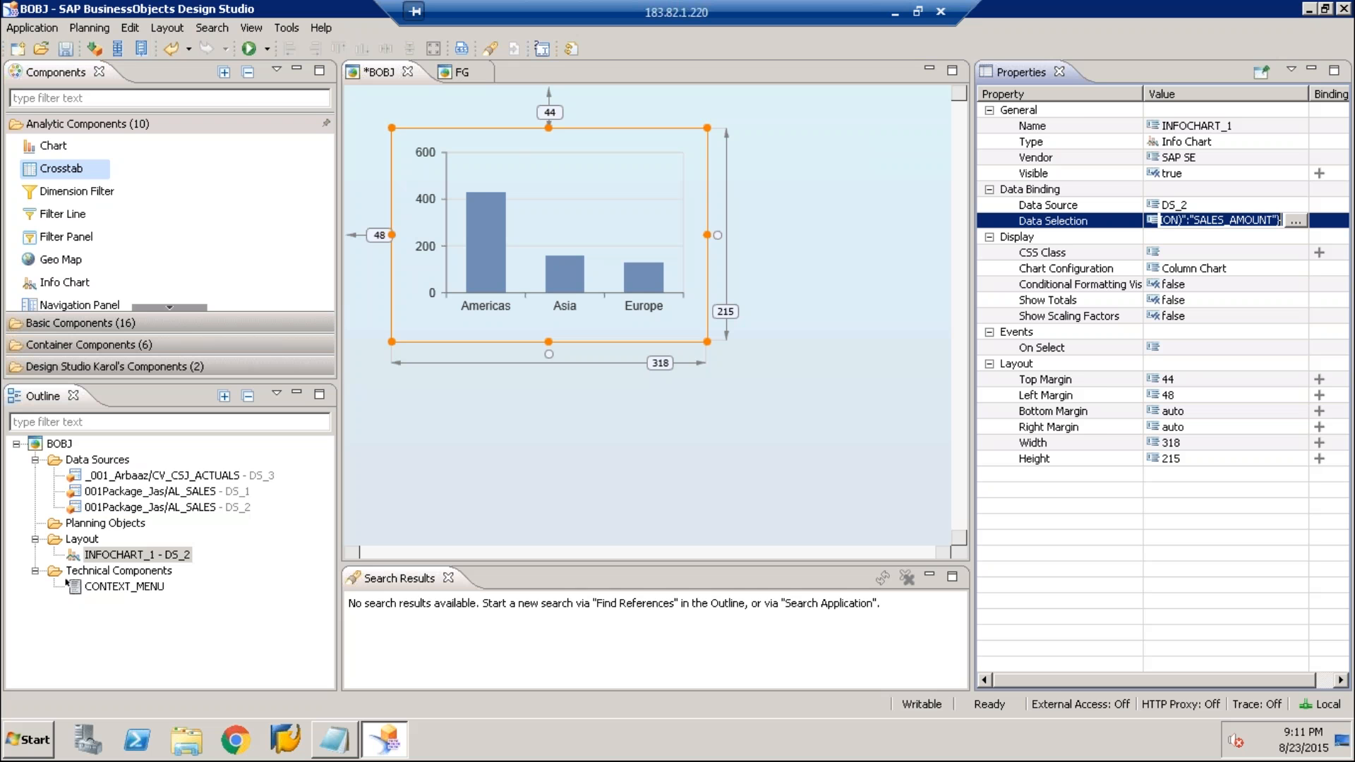
key("Return")
left_click(245, 479)
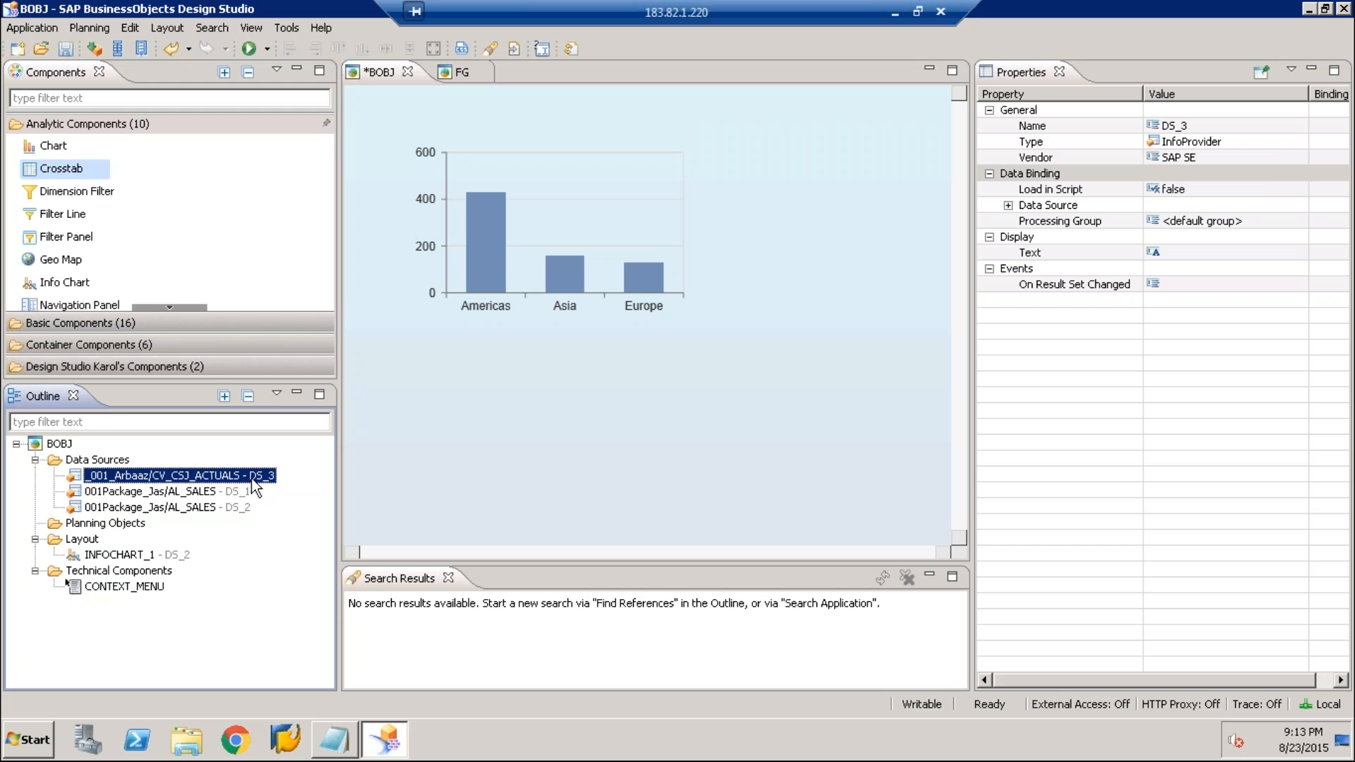
left_click(490, 254)
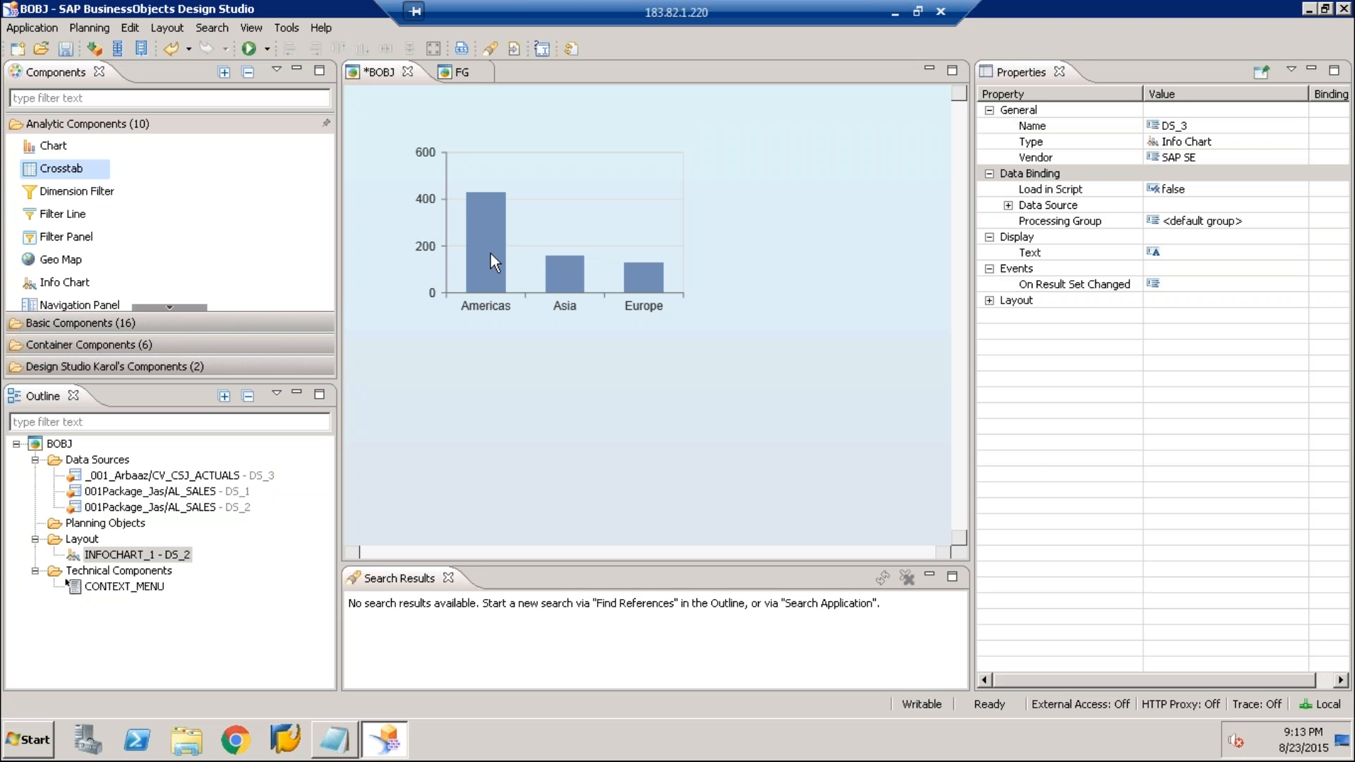
left_click(585, 251)
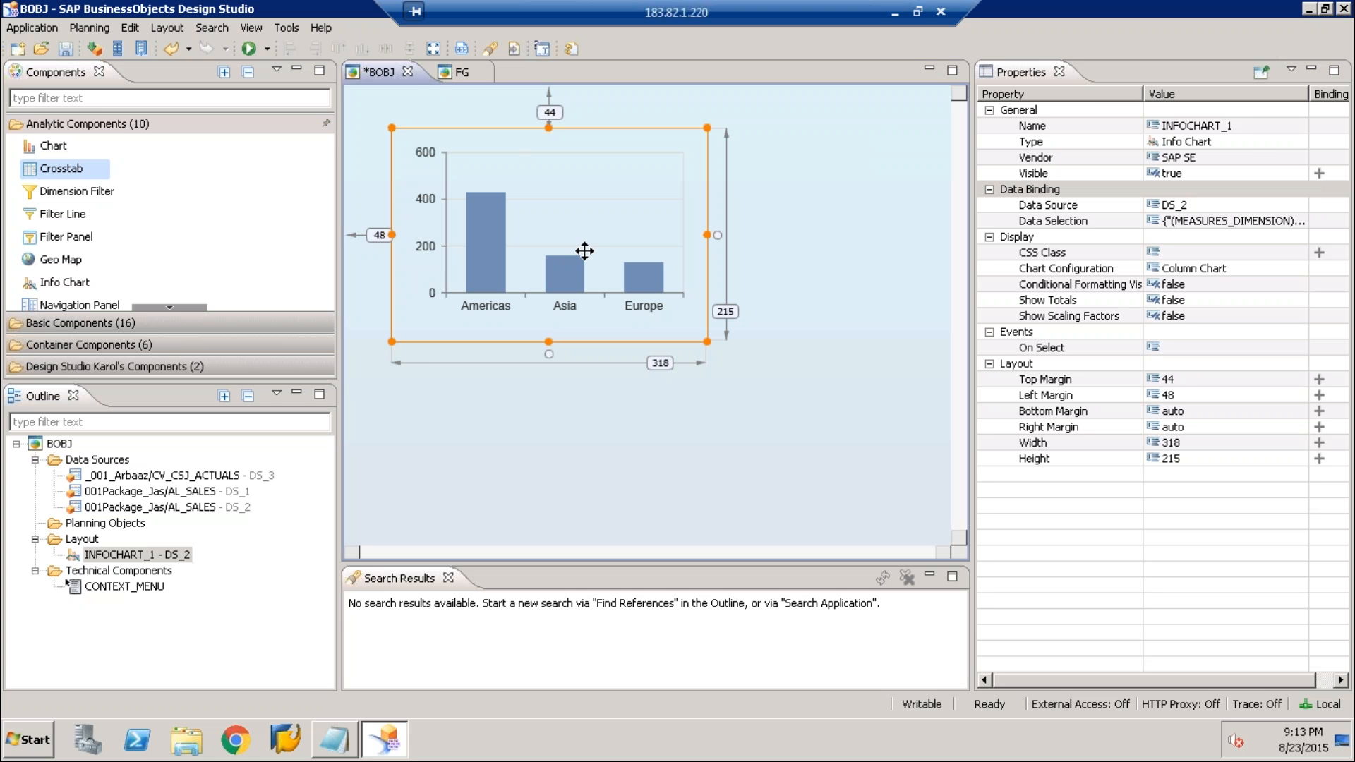
key("ctrl+s")
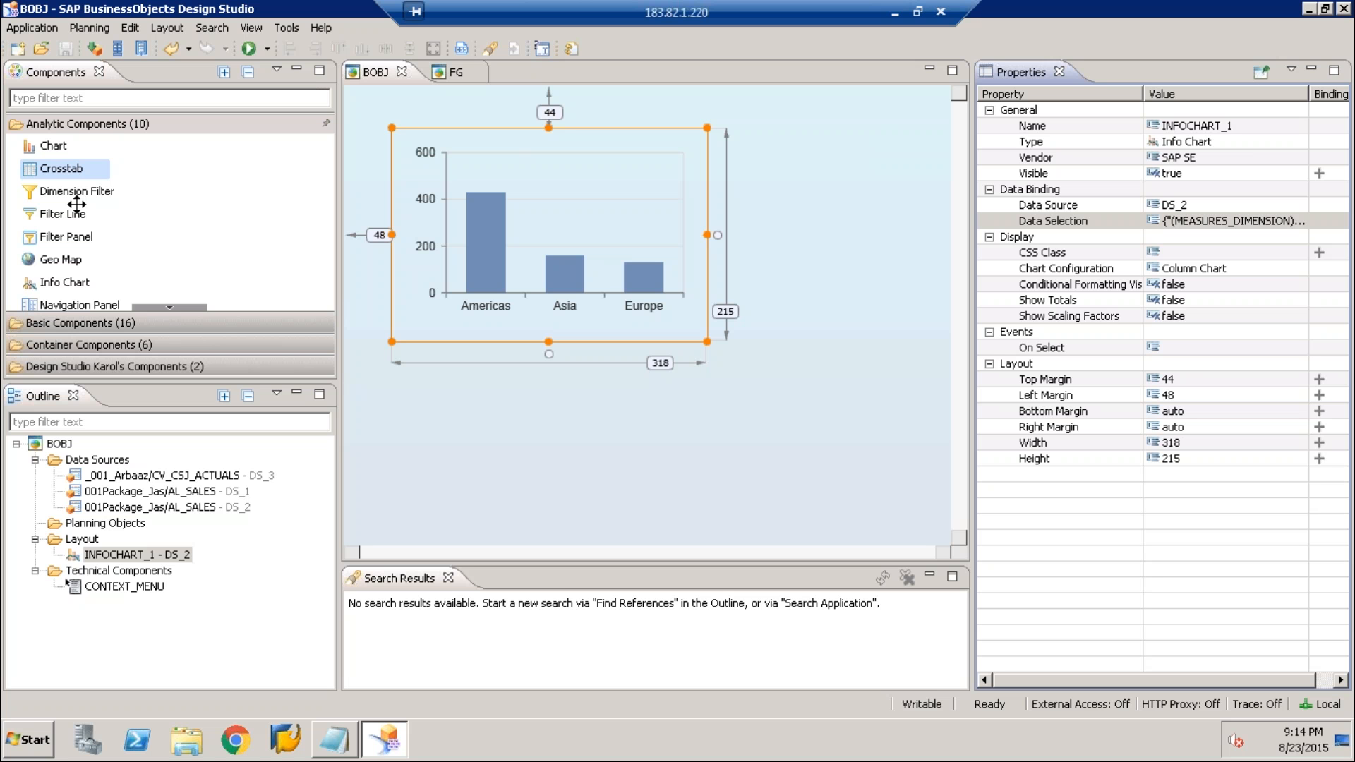
Add a crosstab bound to DS_1 beneath the info chart and move it to a top margin of about 248
left_click_drag(76, 205, 403, 402)
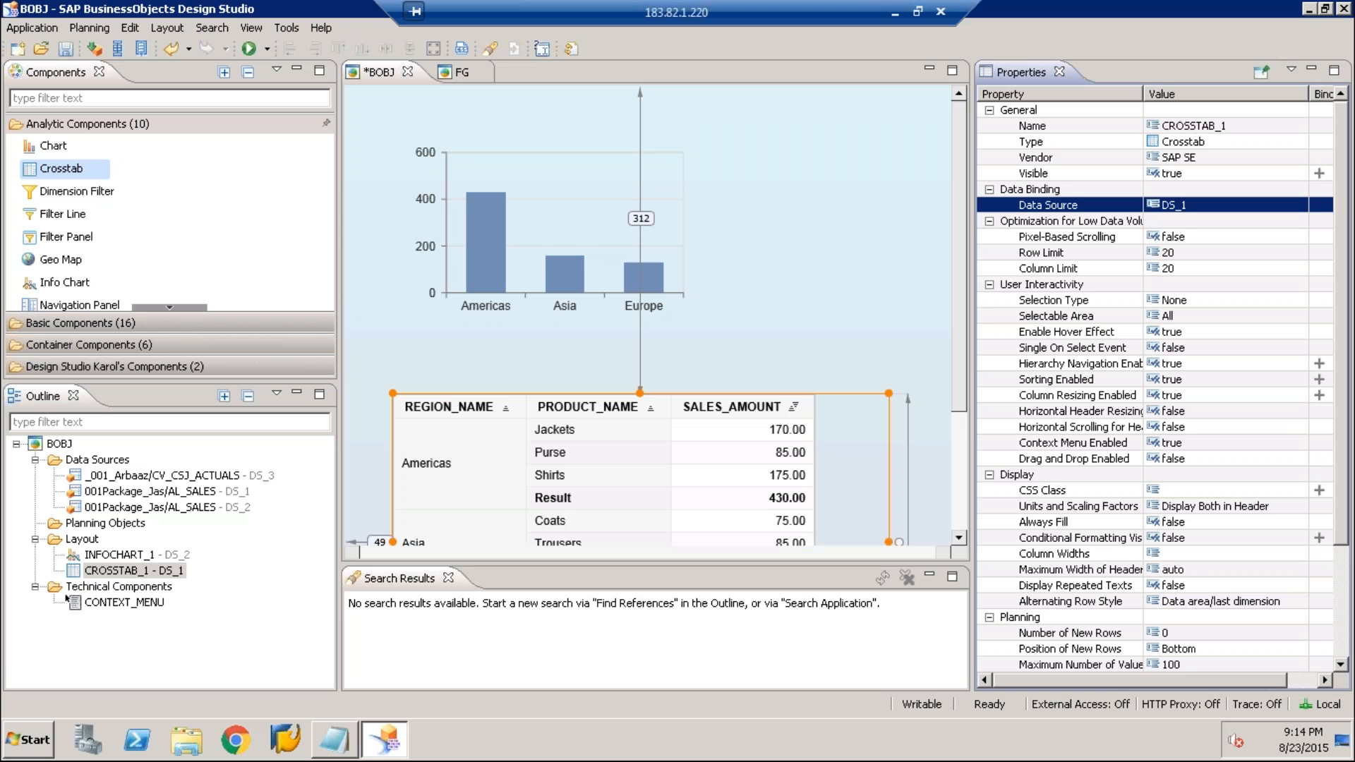
scroll(962, 365, "down", 3)
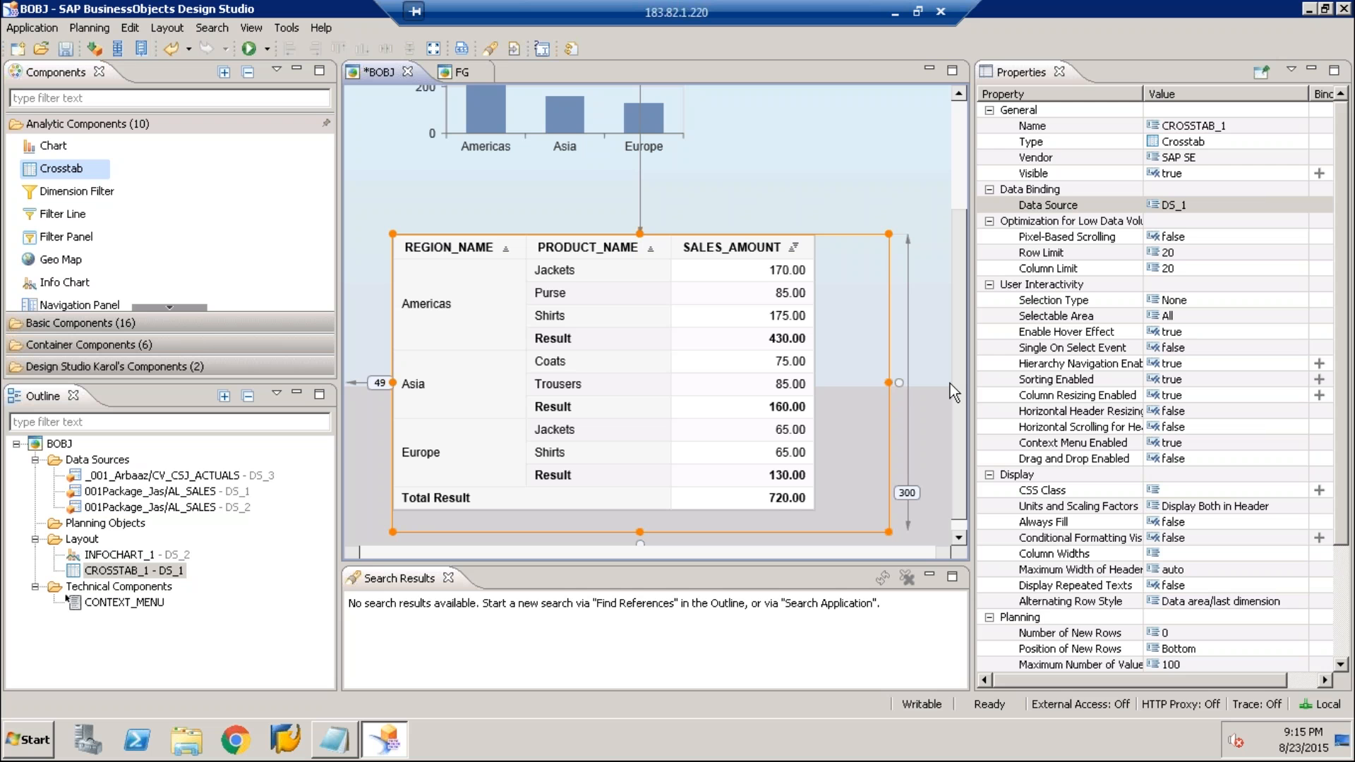
scroll(934, 298, "up", 1)
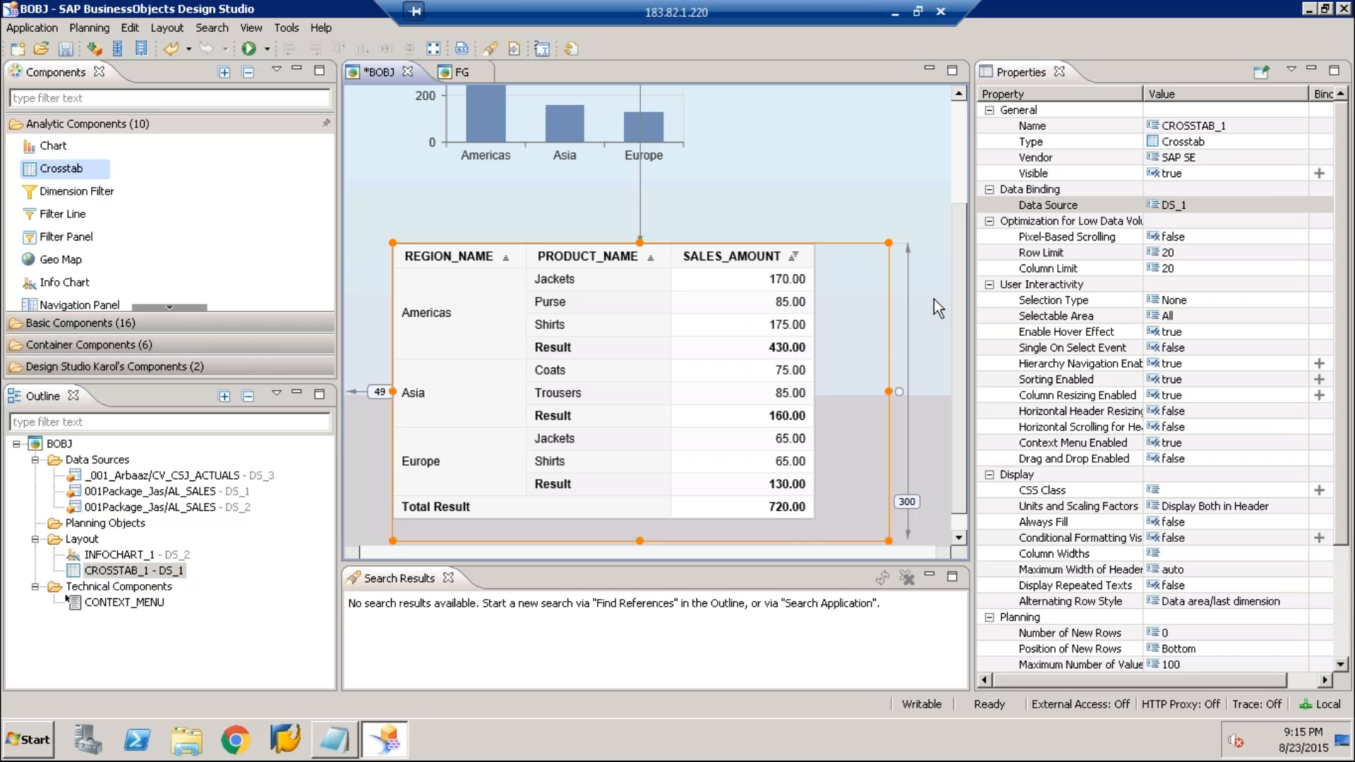
scroll(933, 300, "up", 2)
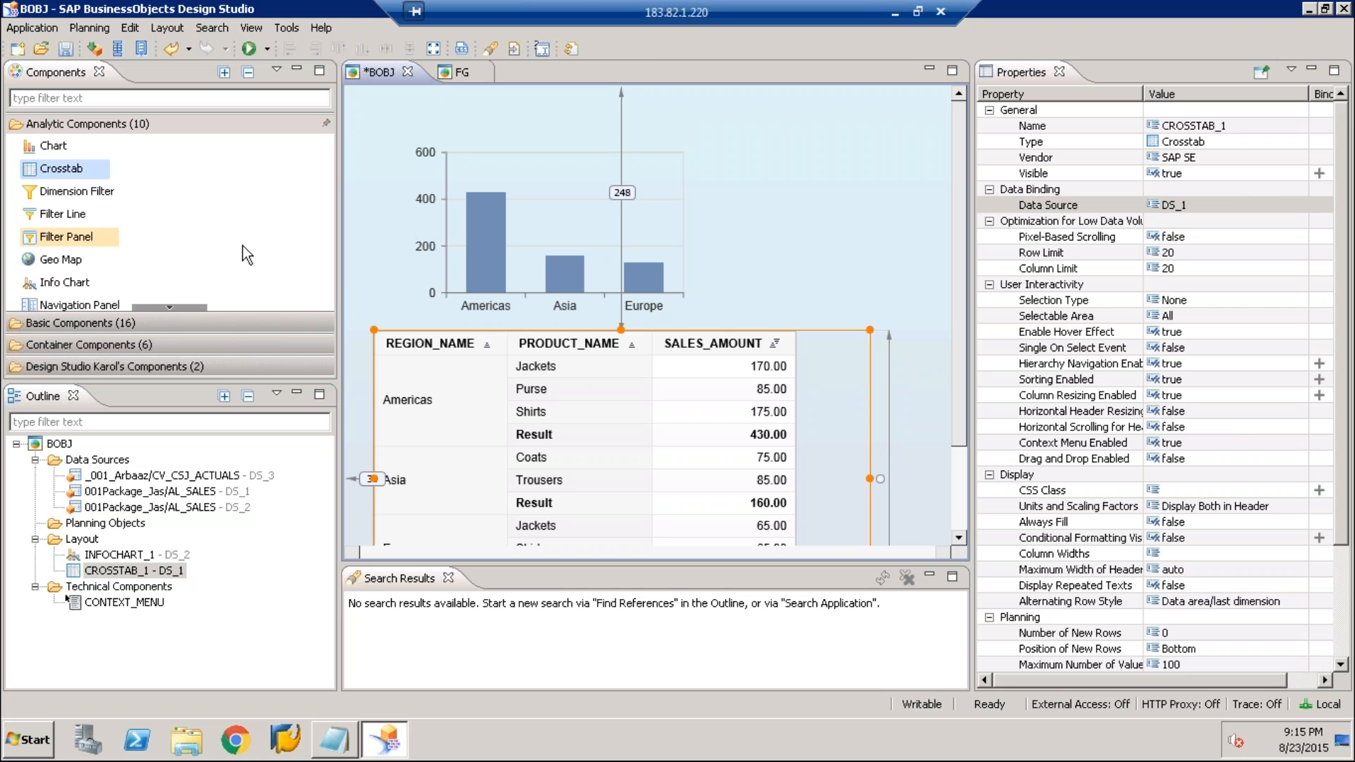
Add a dimension filter above the info chart, sized about 243 by 58, and assign DS_2 as its data source
left_click_drag(76, 191, 610, 97)
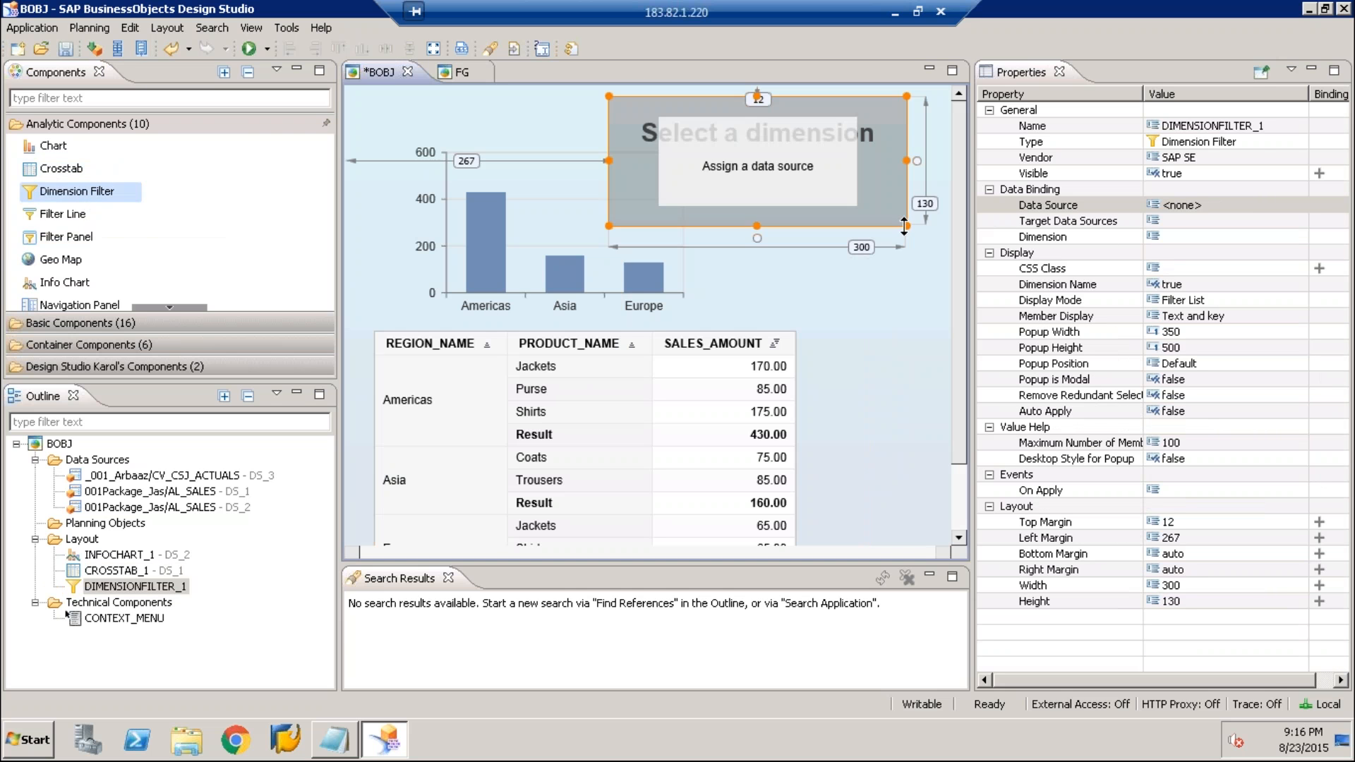
left_click_drag(908, 226, 851, 154)
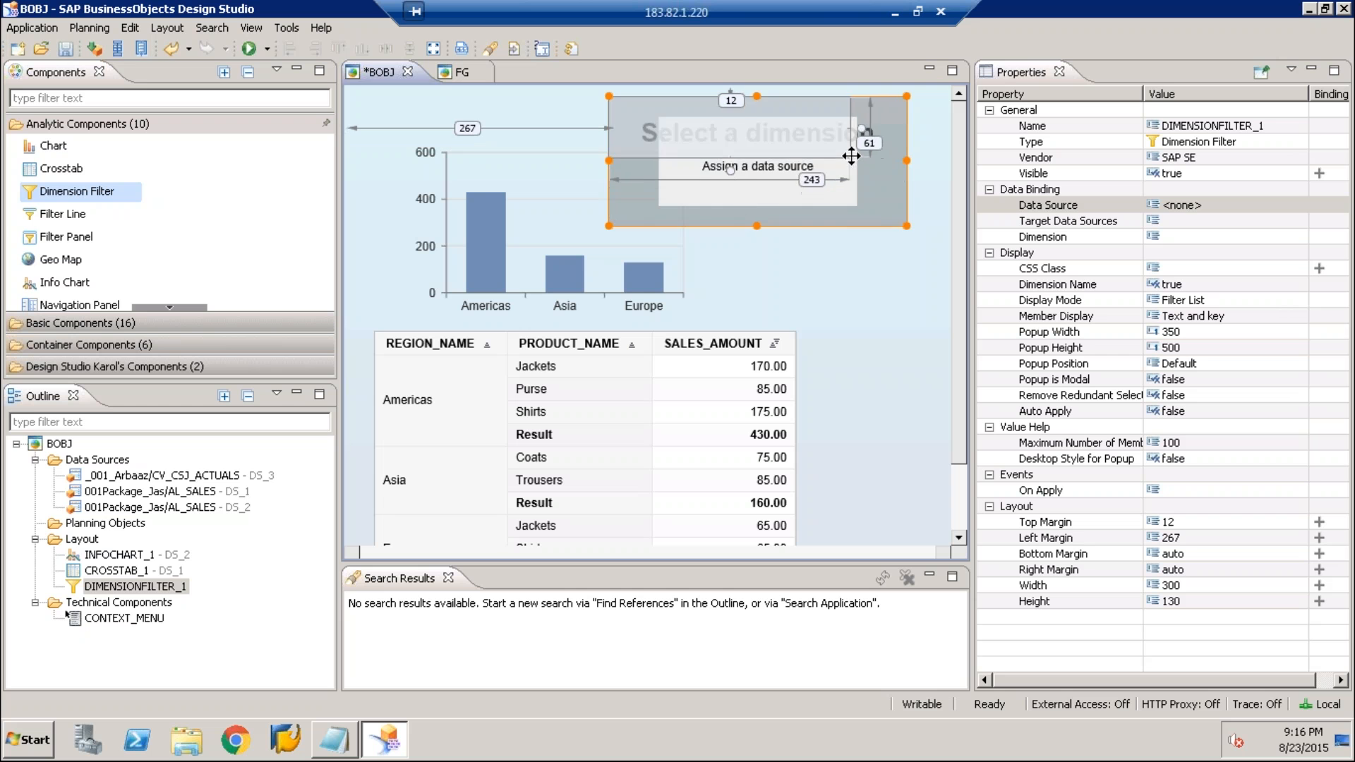
left_click(1221, 209)
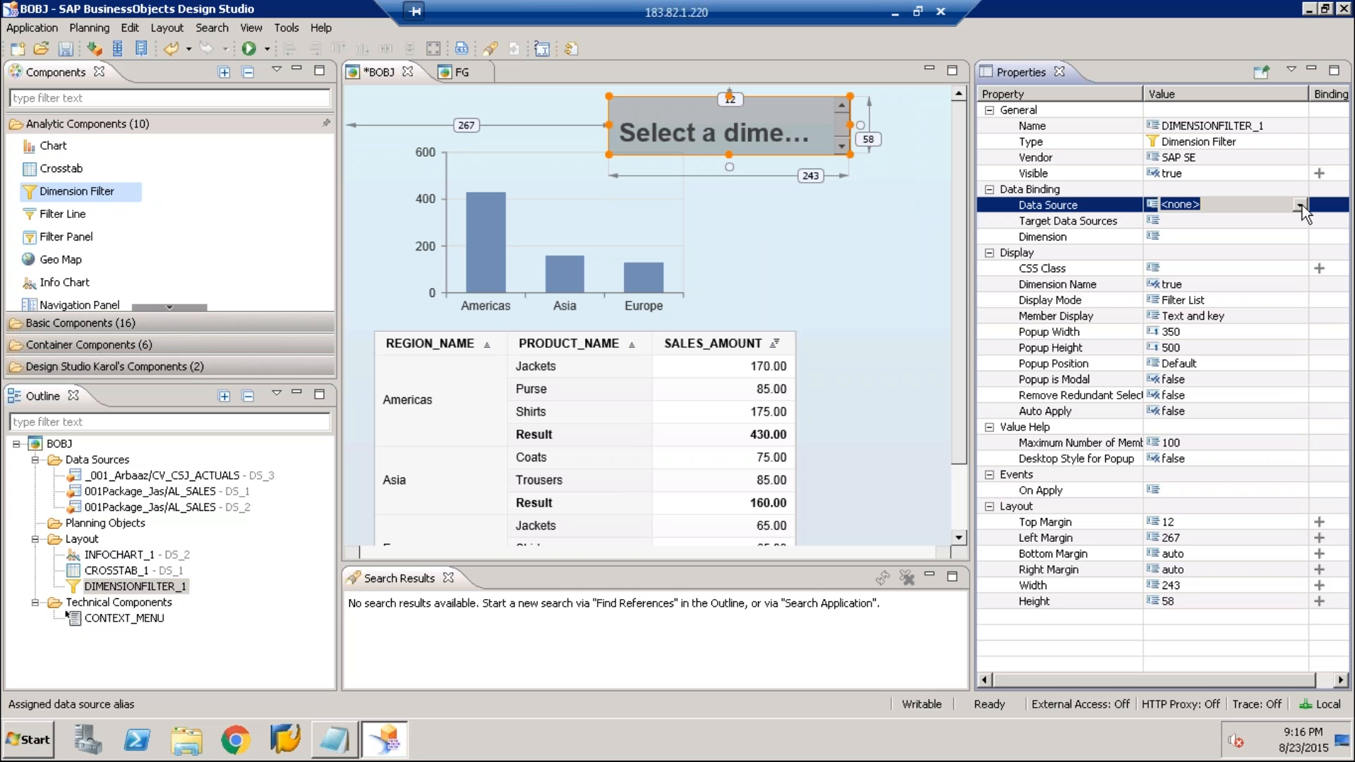
left_click(1300, 205)
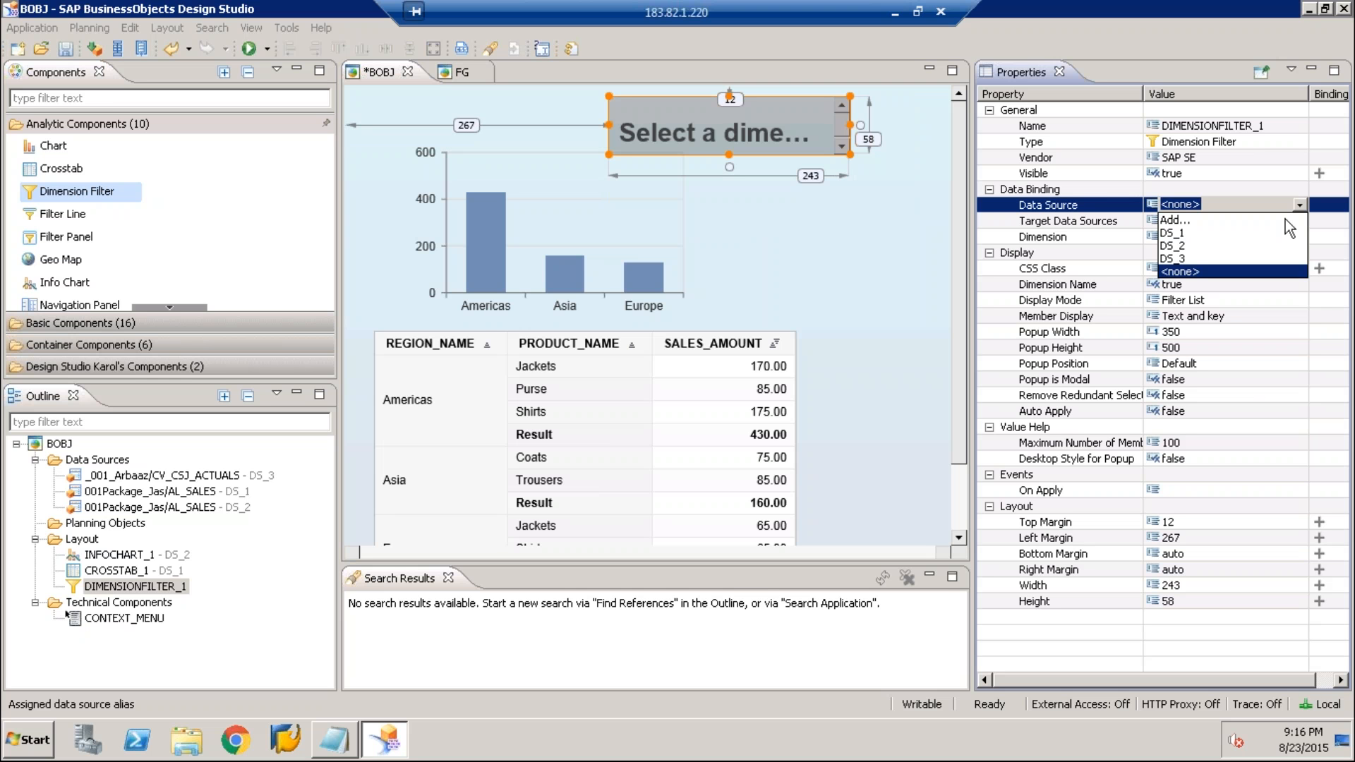
left_click(1186, 246)
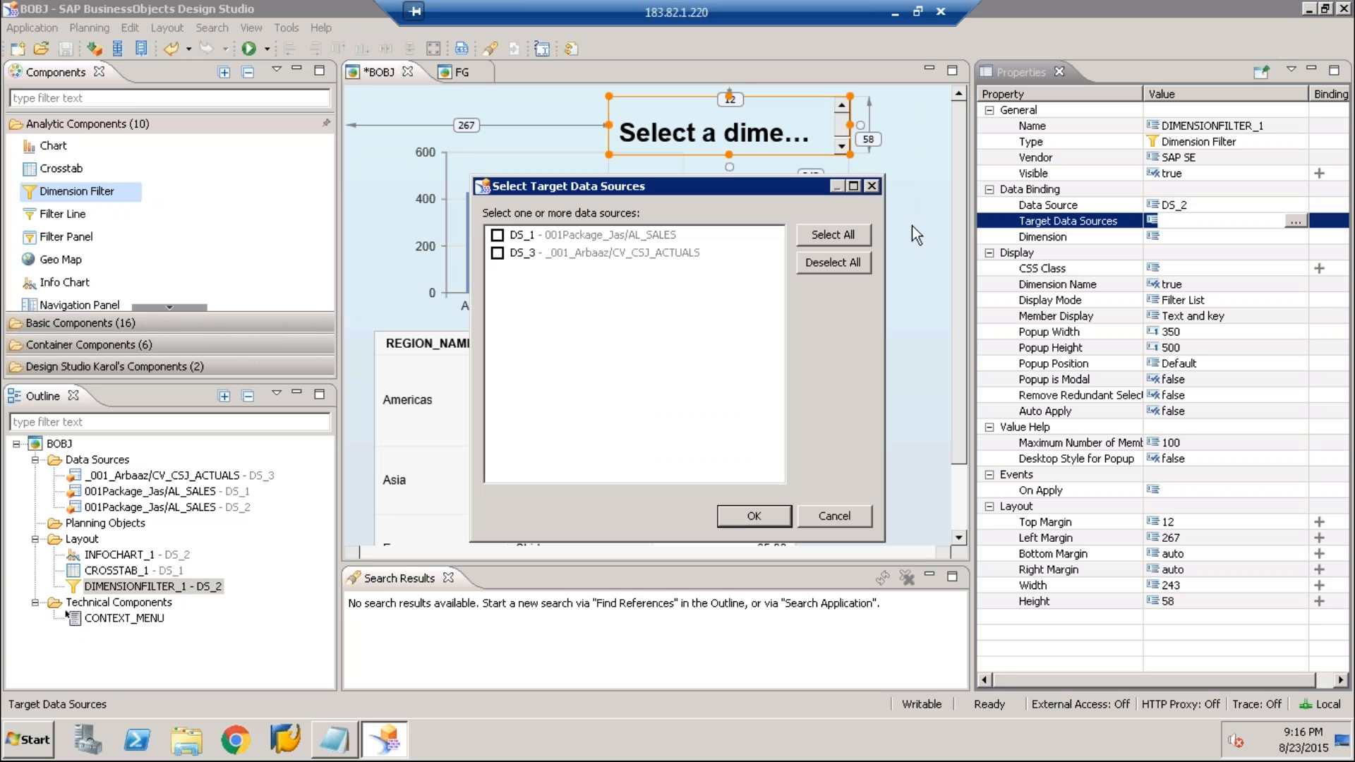
left_click(873, 187)
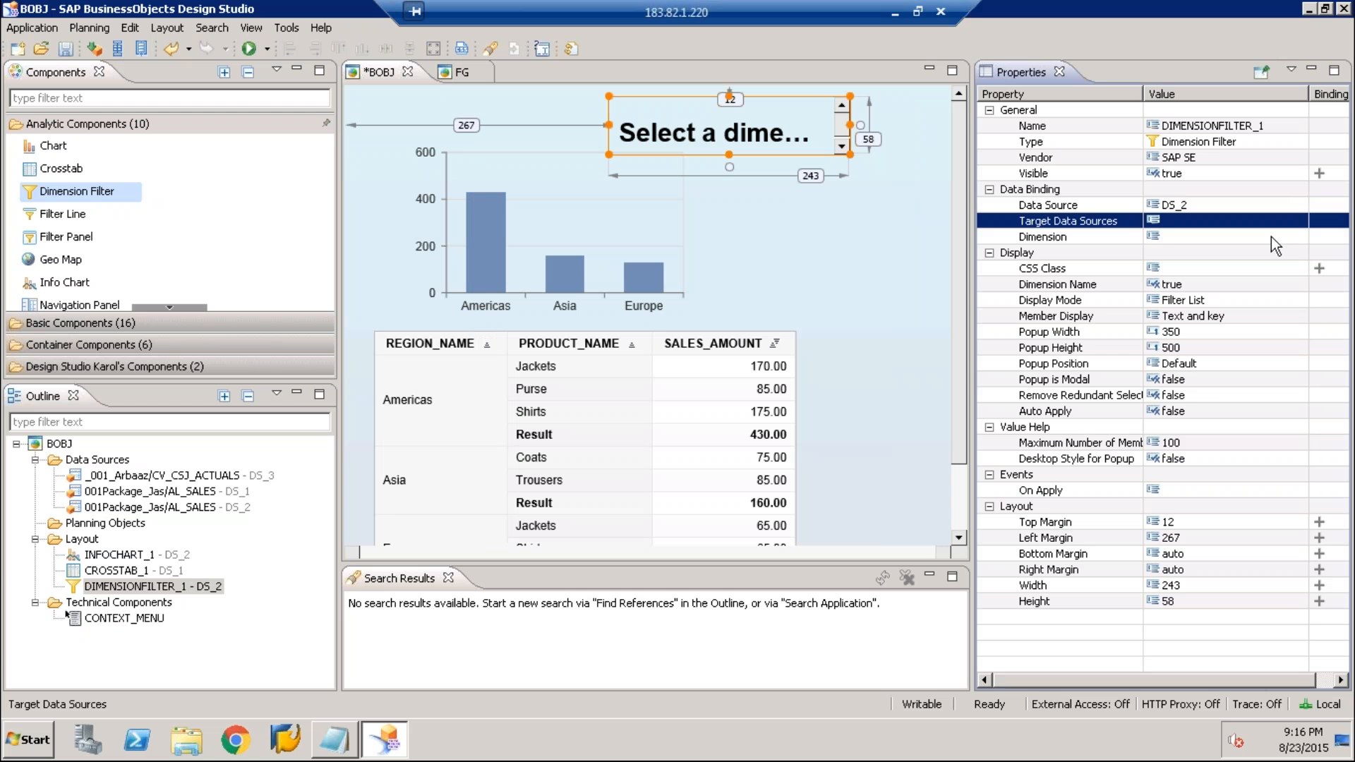
Set the dimension filter's dimension to REGION_NAME
left_click(1272, 236)
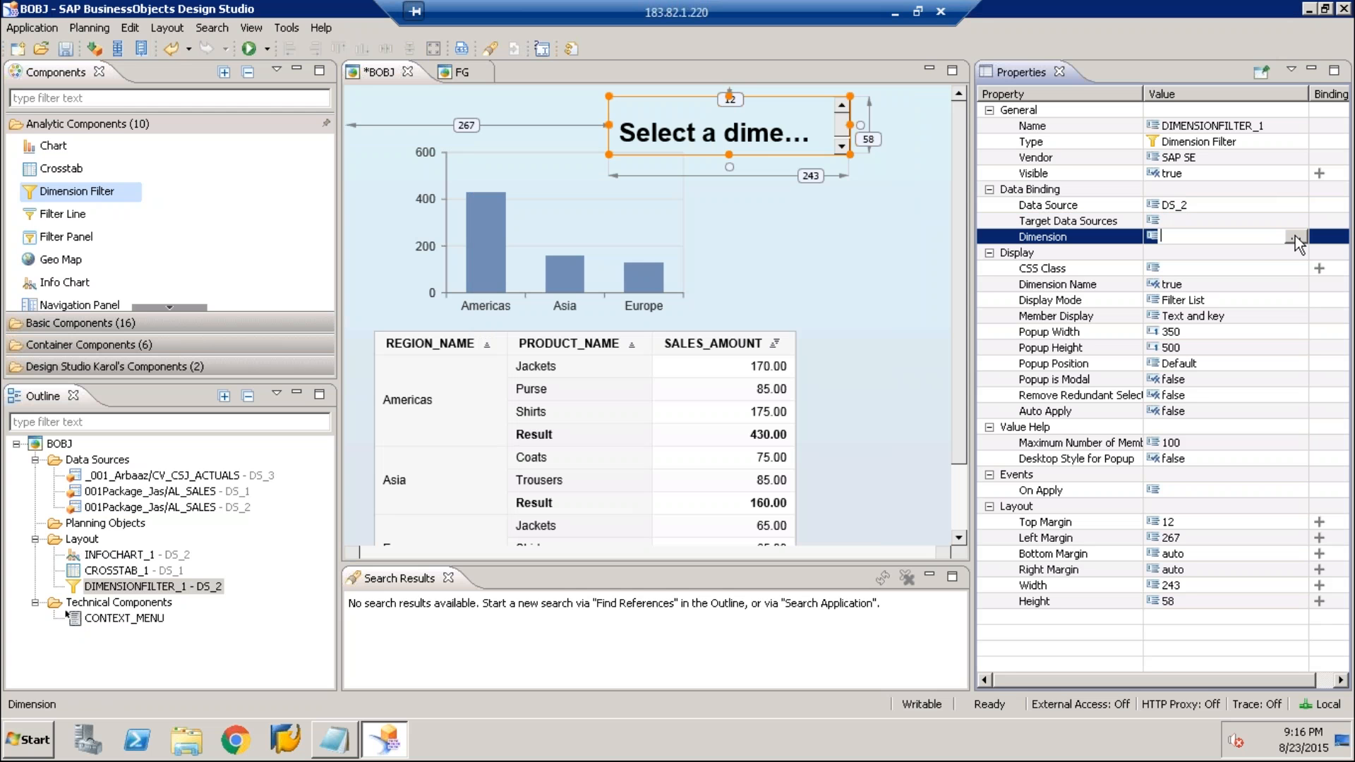
left_click(1295, 237)
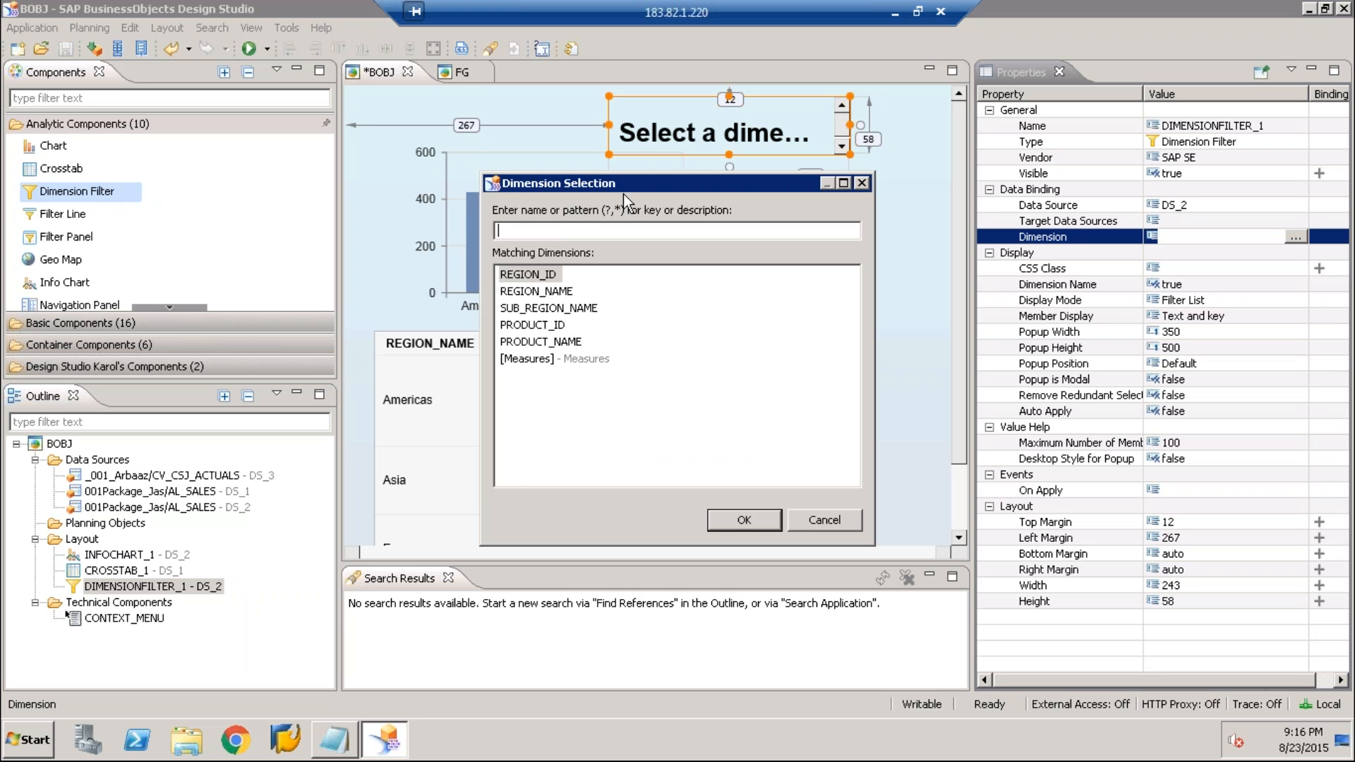
left_click_drag(624, 193, 886, 244)
left_click(831, 350)
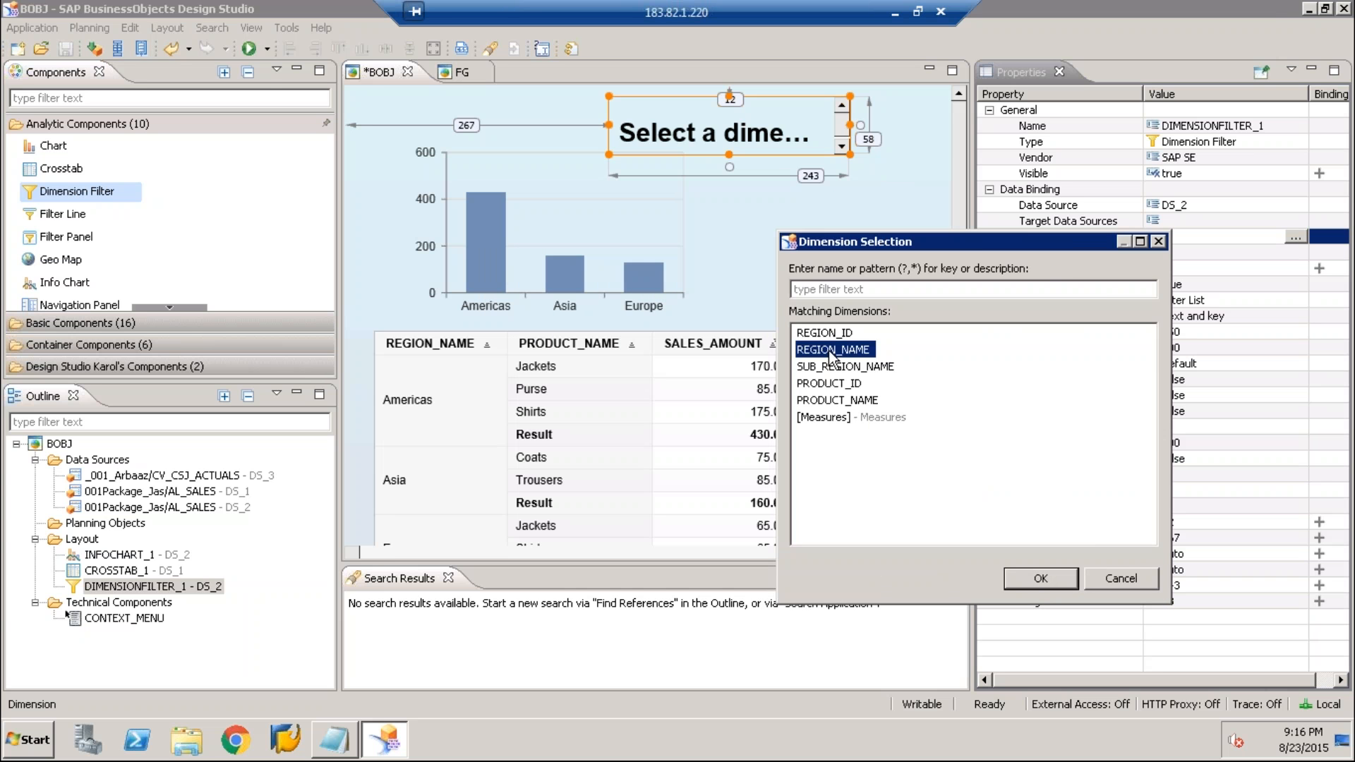
double_click(831, 350)
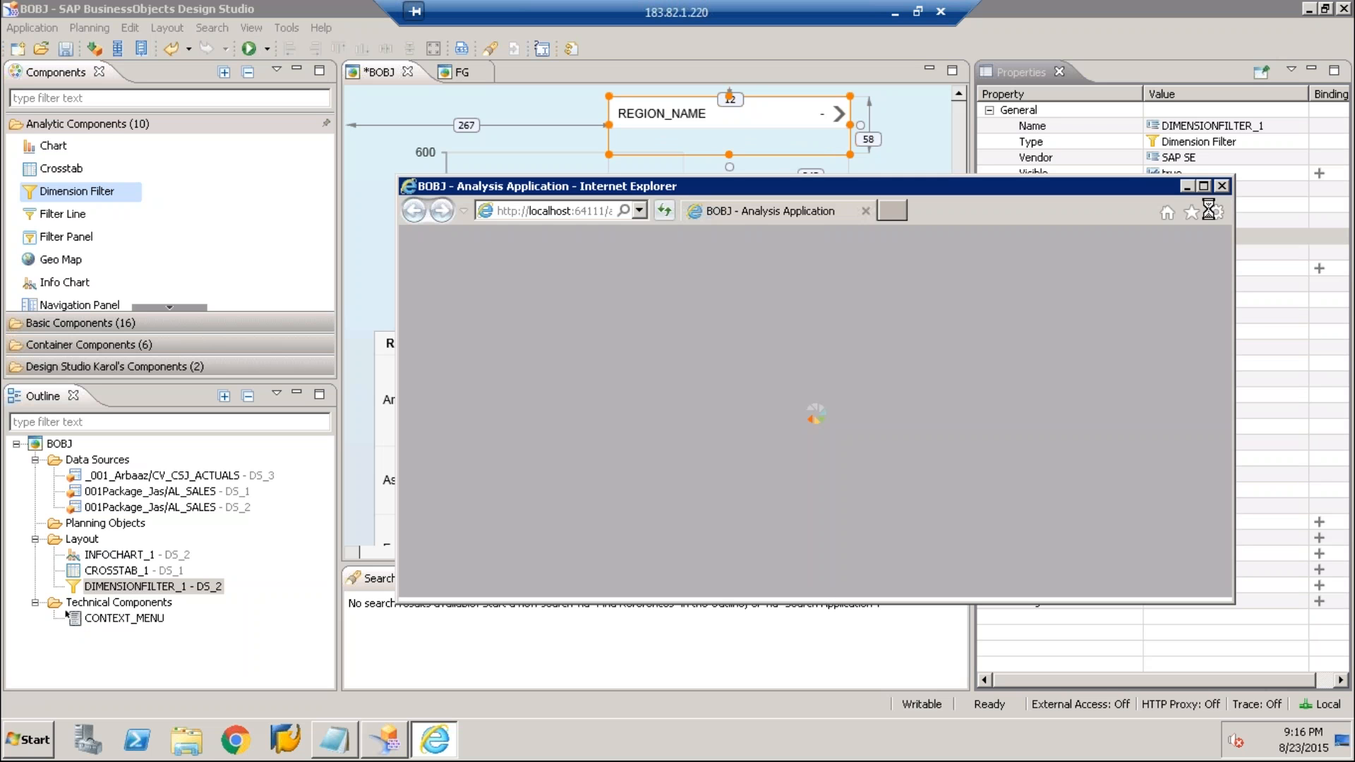
Test the running application by filtering REGION_NAME to Americas and Asia, and close the preview
left_click(1203, 186)
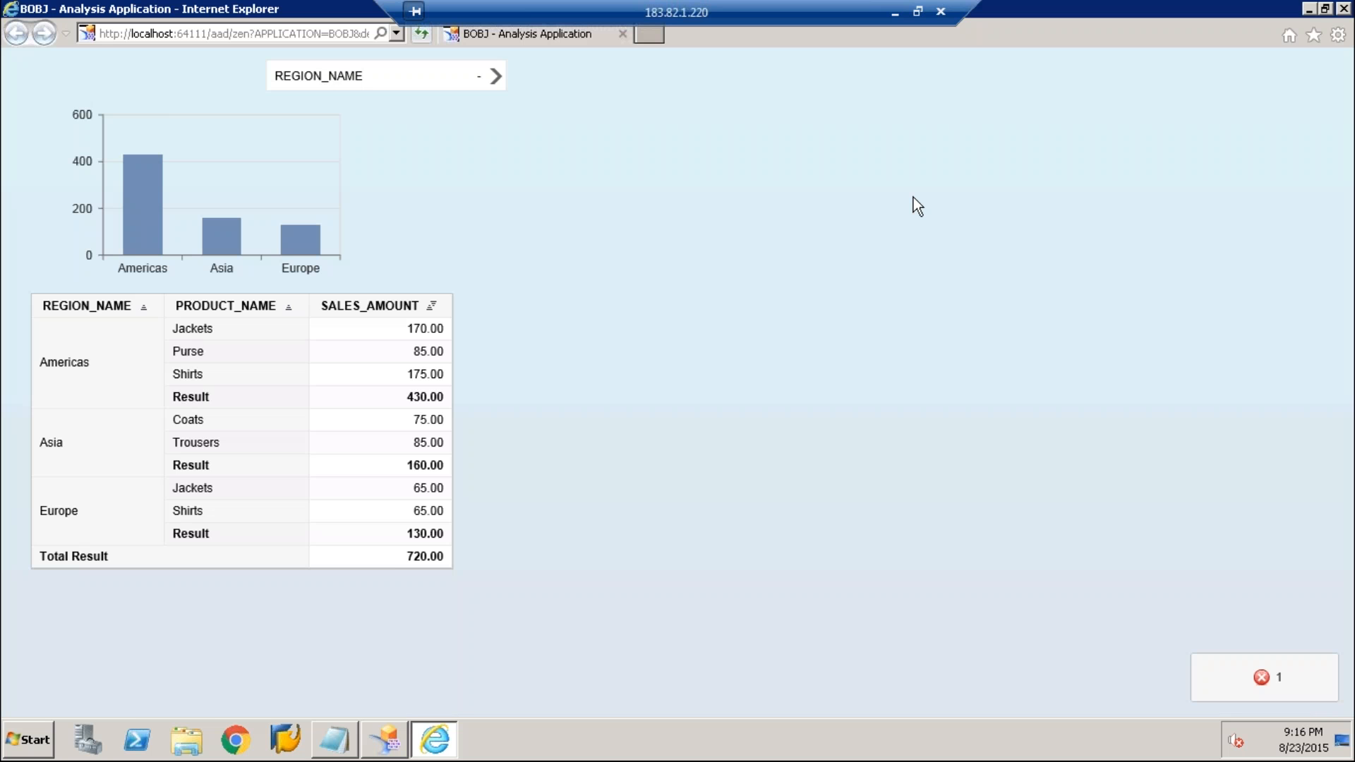
left_click(497, 78)
left_click(840, 231)
left_click(839, 259)
left_click(837, 71)
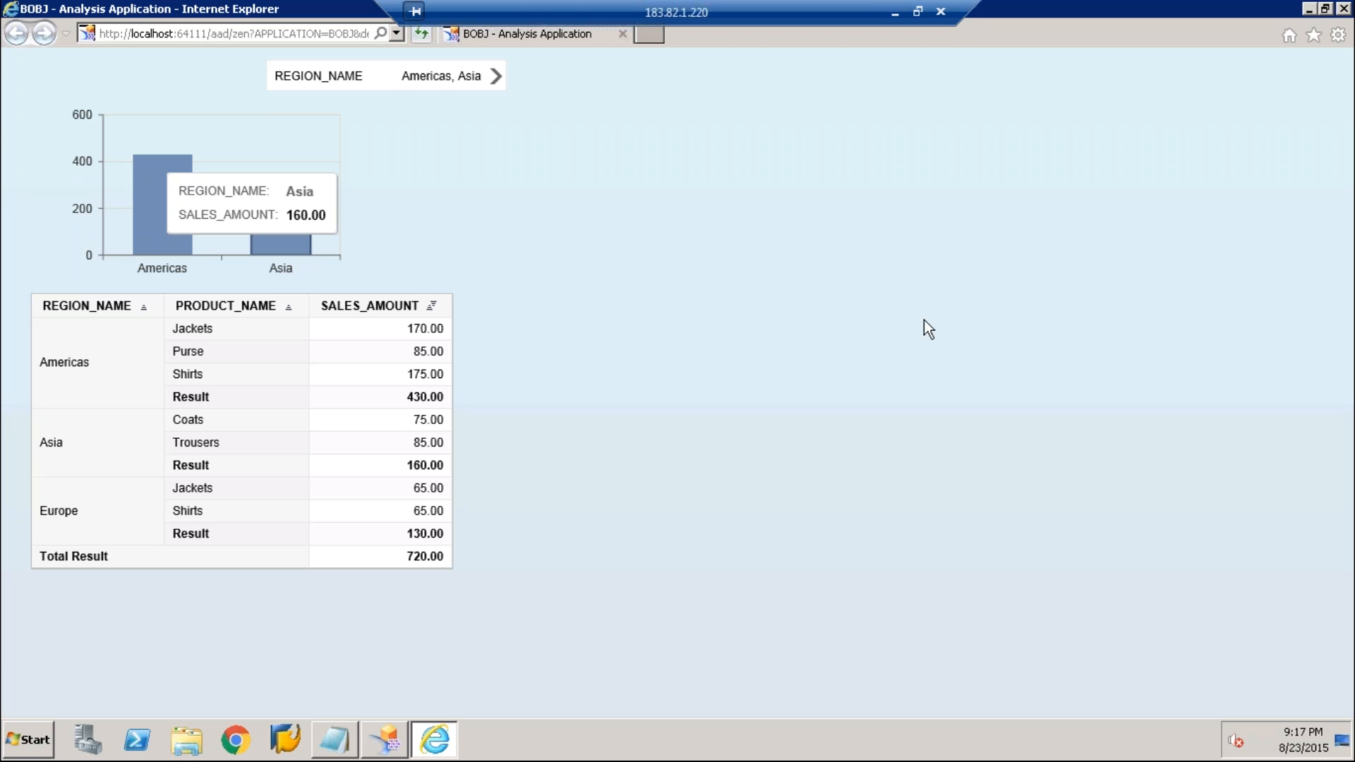
left_click(1344, 9)
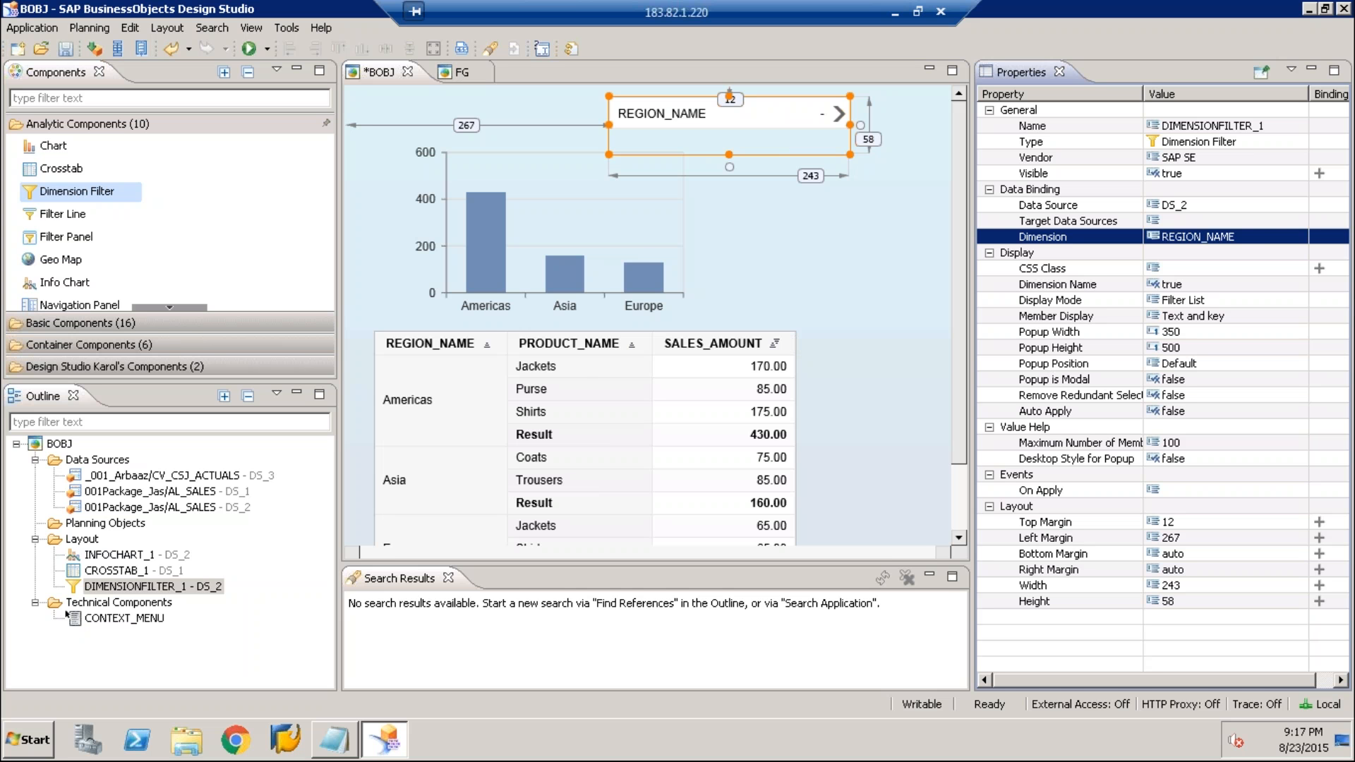
Add DS_1 as a target data source of the dimension filter
left_click(1294, 224)
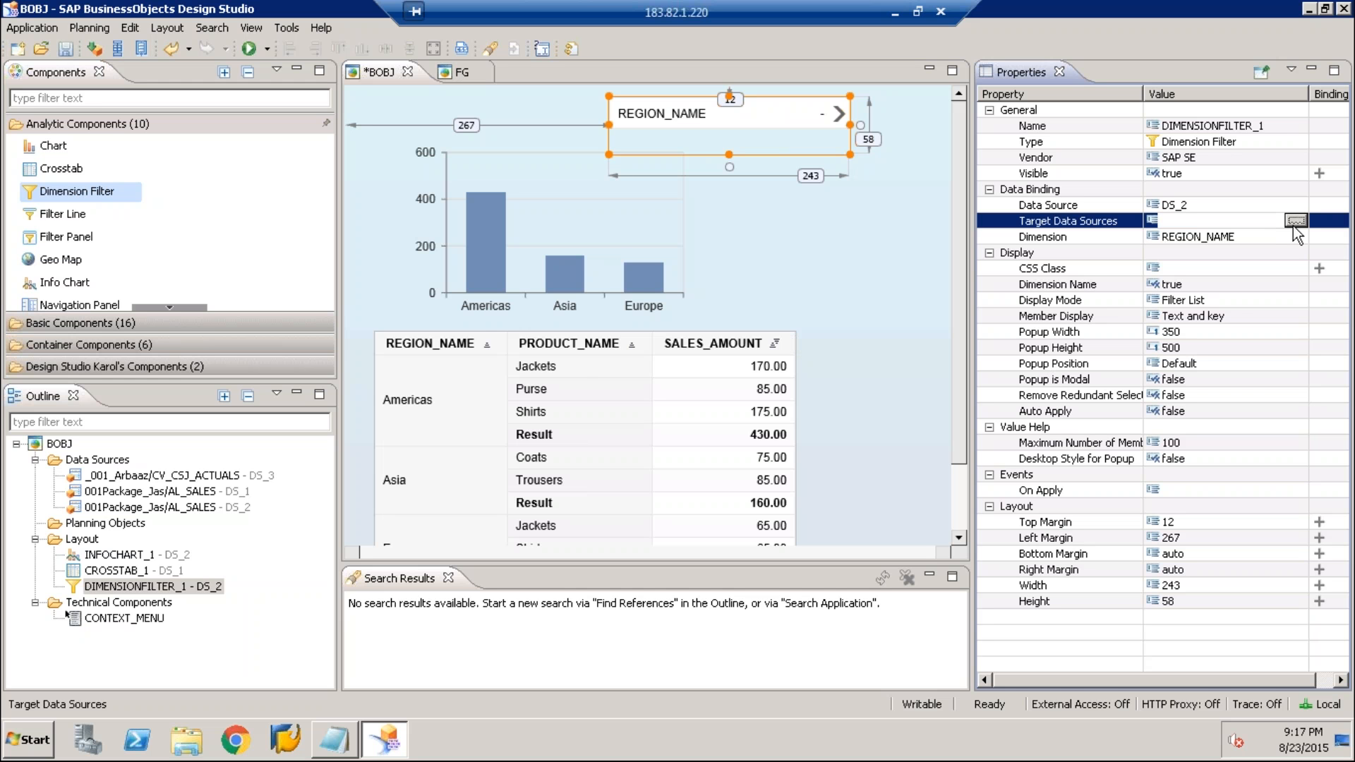
left_click(1246, 206)
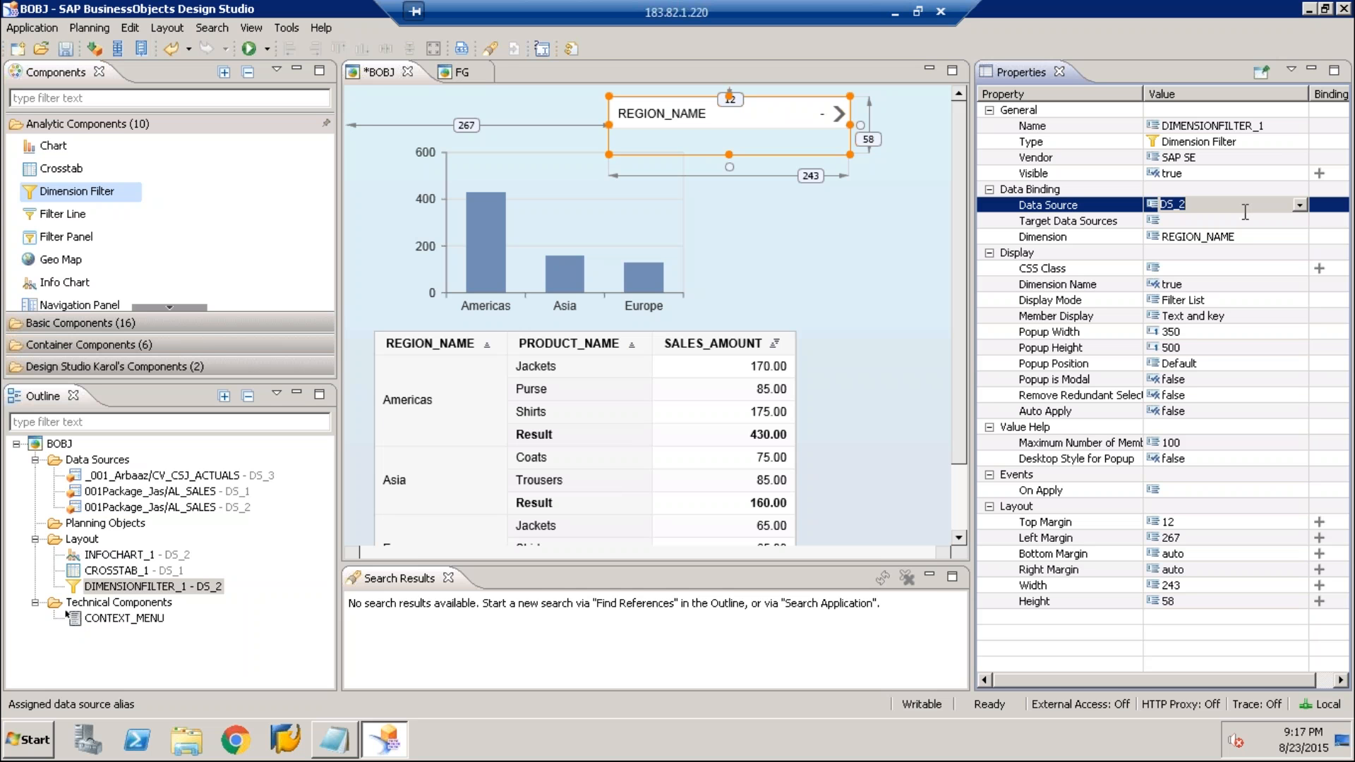
left_click(1268, 222)
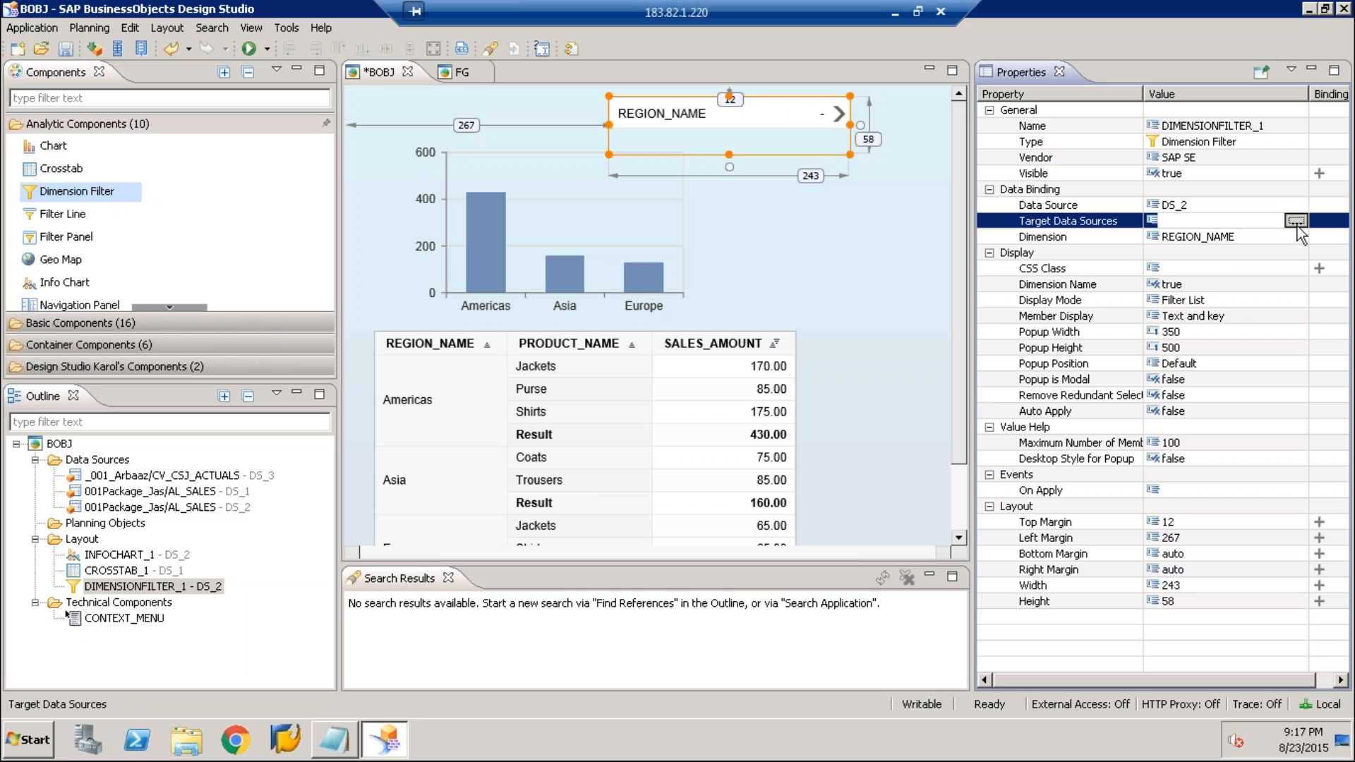
left_click(1296, 221)
left_click(498, 235)
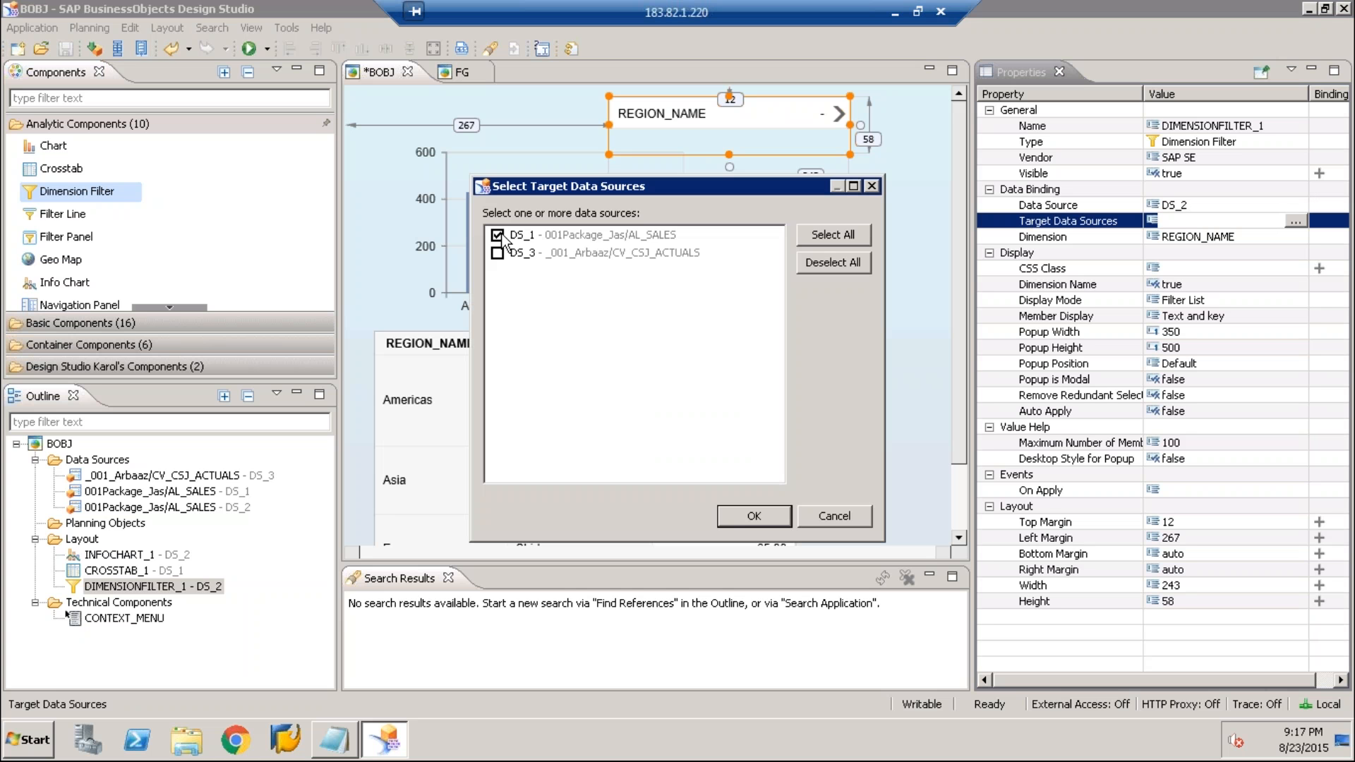
left_click(754, 516)
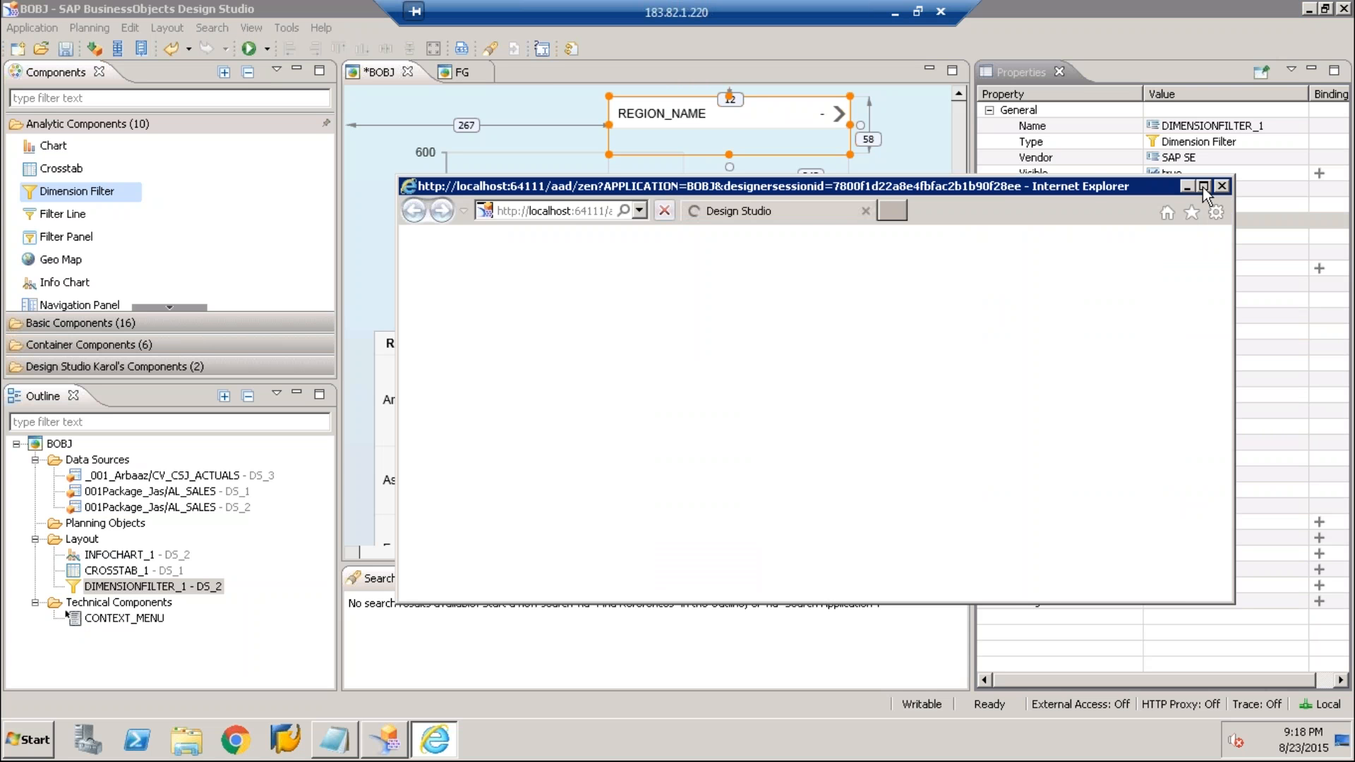
Rerun the application, apply the REGION_NAME filter for Americas and Asia to check the chart and crosstab, and return to the design
left_click(1203, 186)
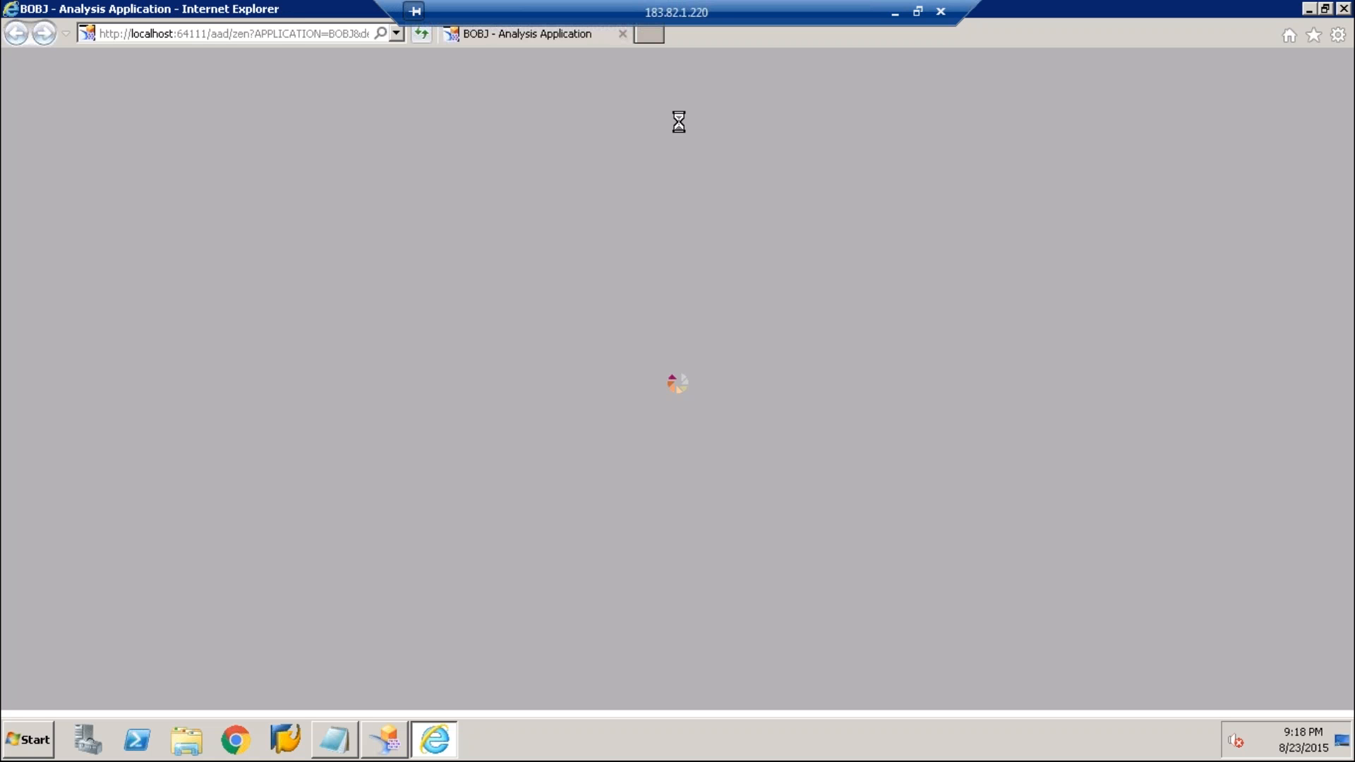
left_click(1344, 9)
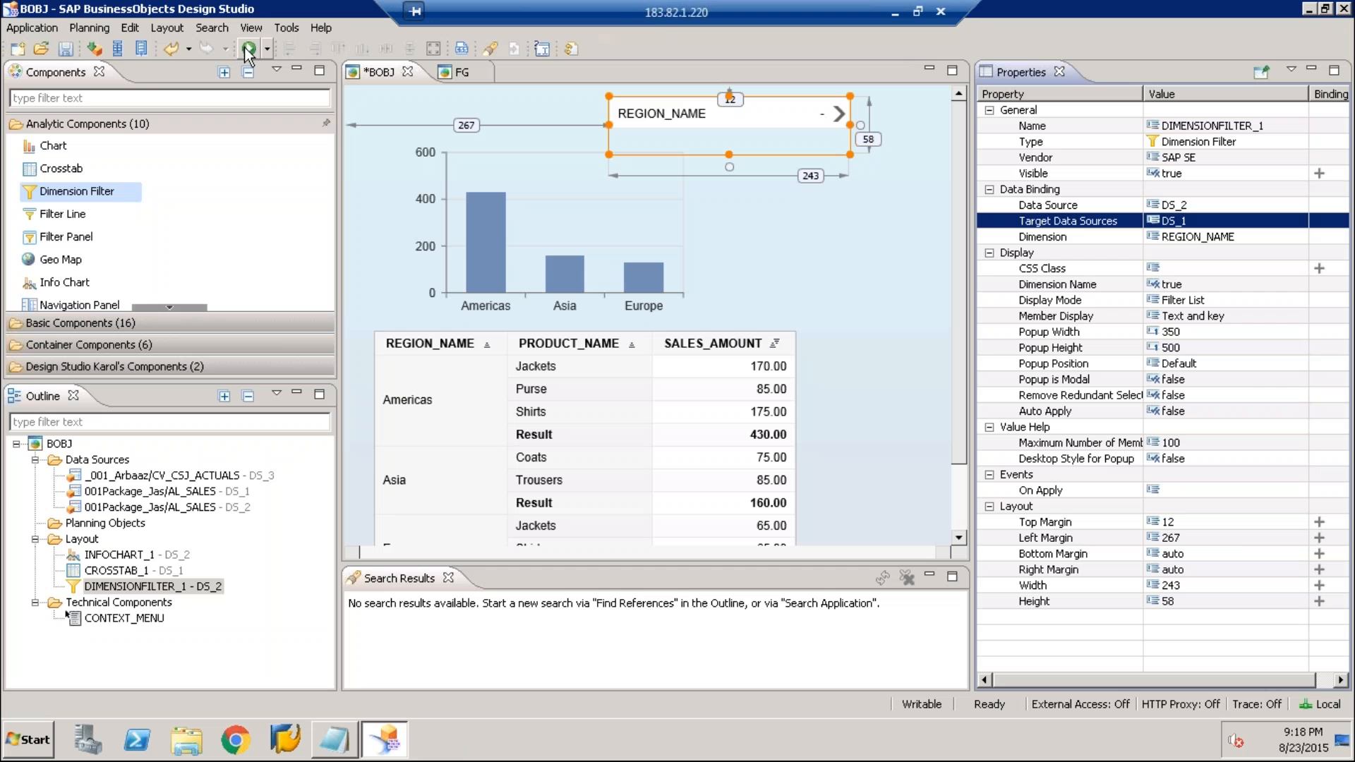
left_click(248, 48)
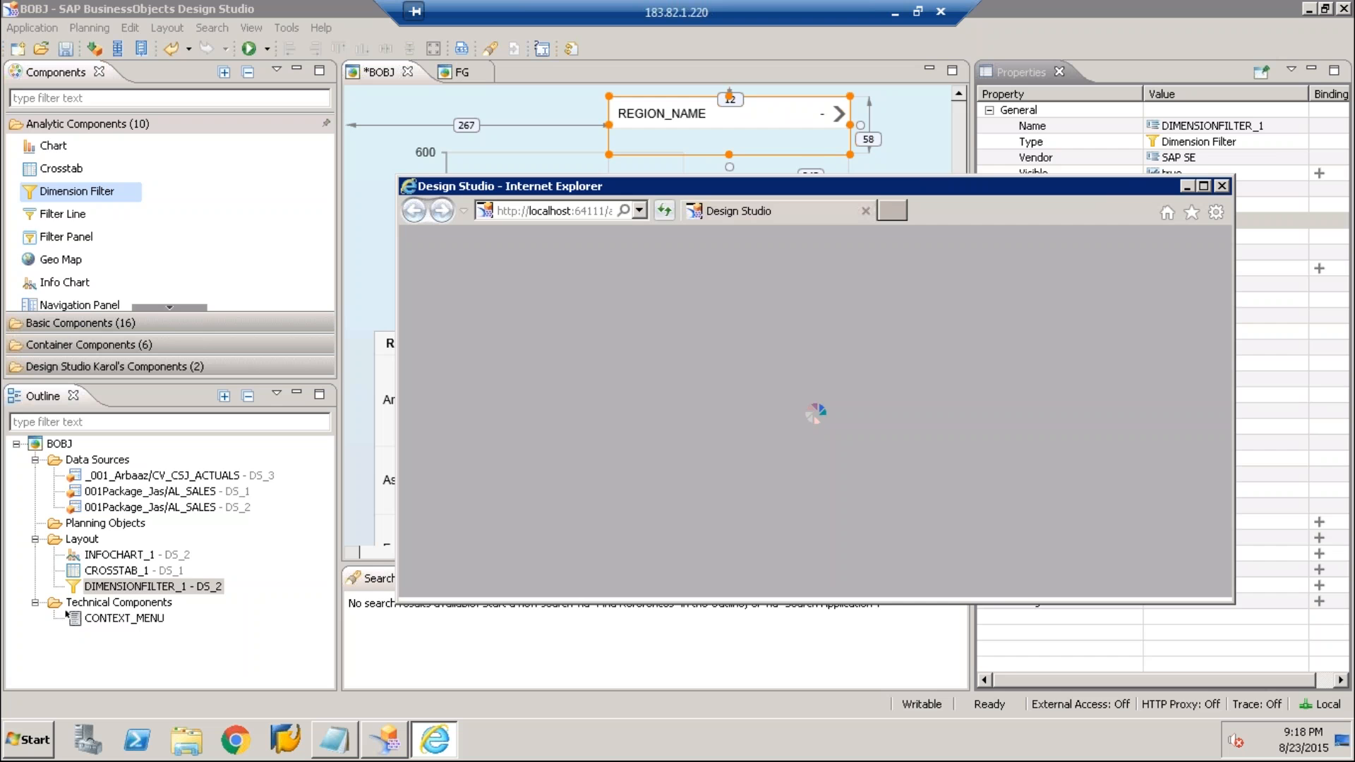
left_click(1203, 186)
left_click(494, 76)
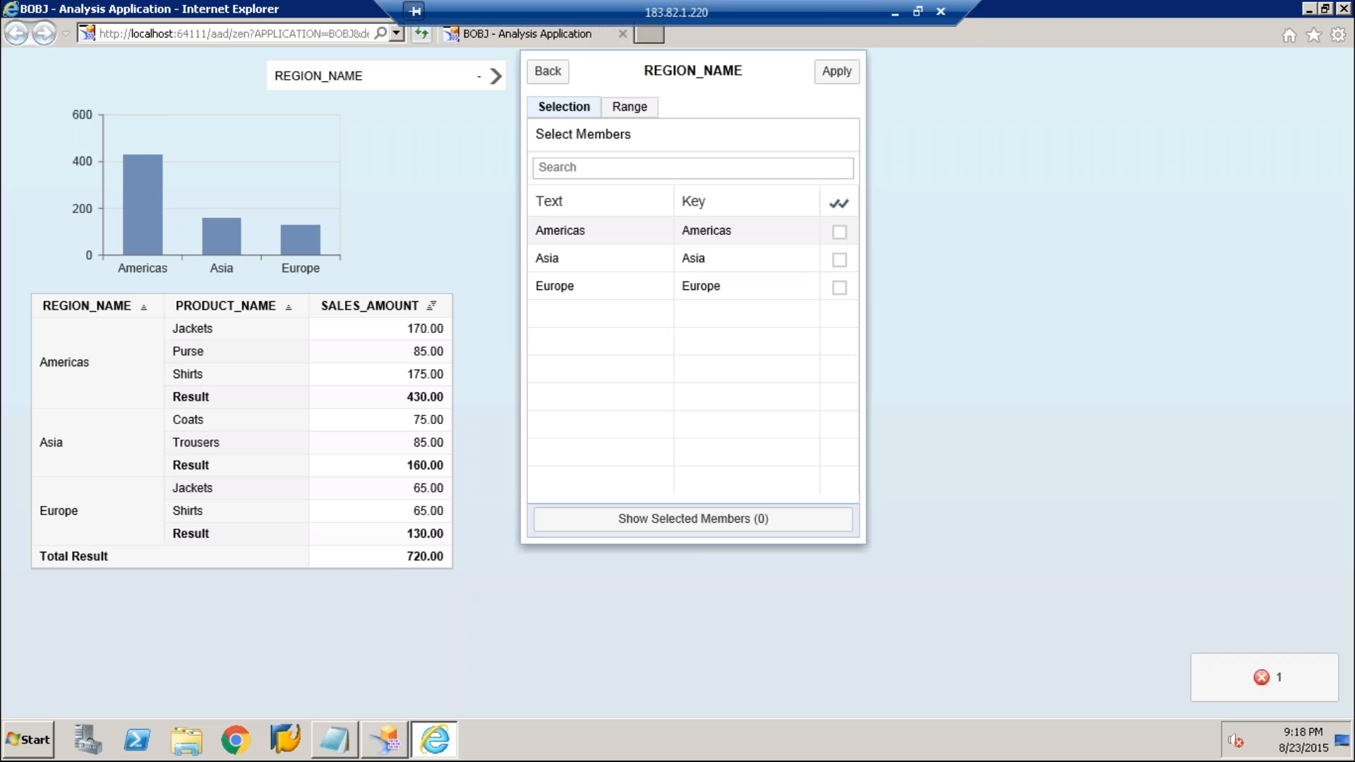
left_click(839, 233)
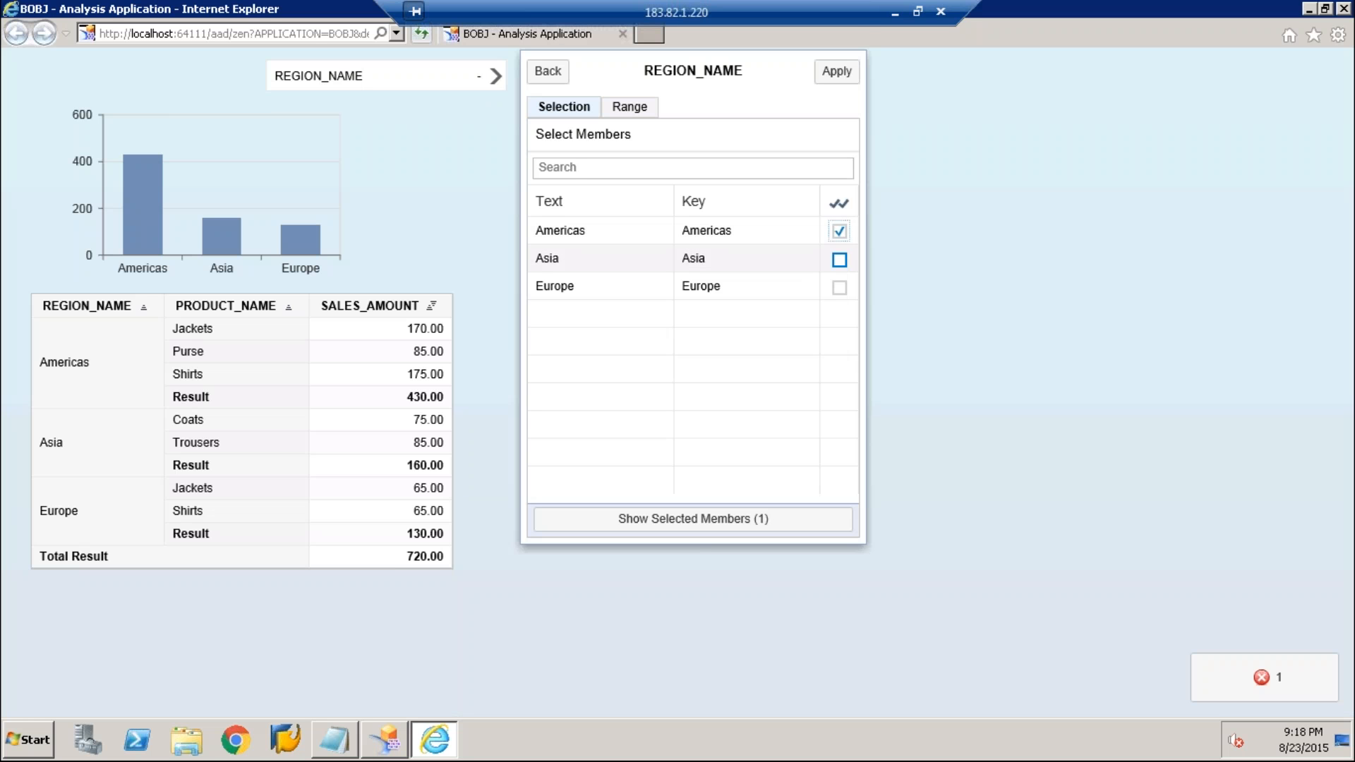
left_click(840, 260)
left_click(836, 71)
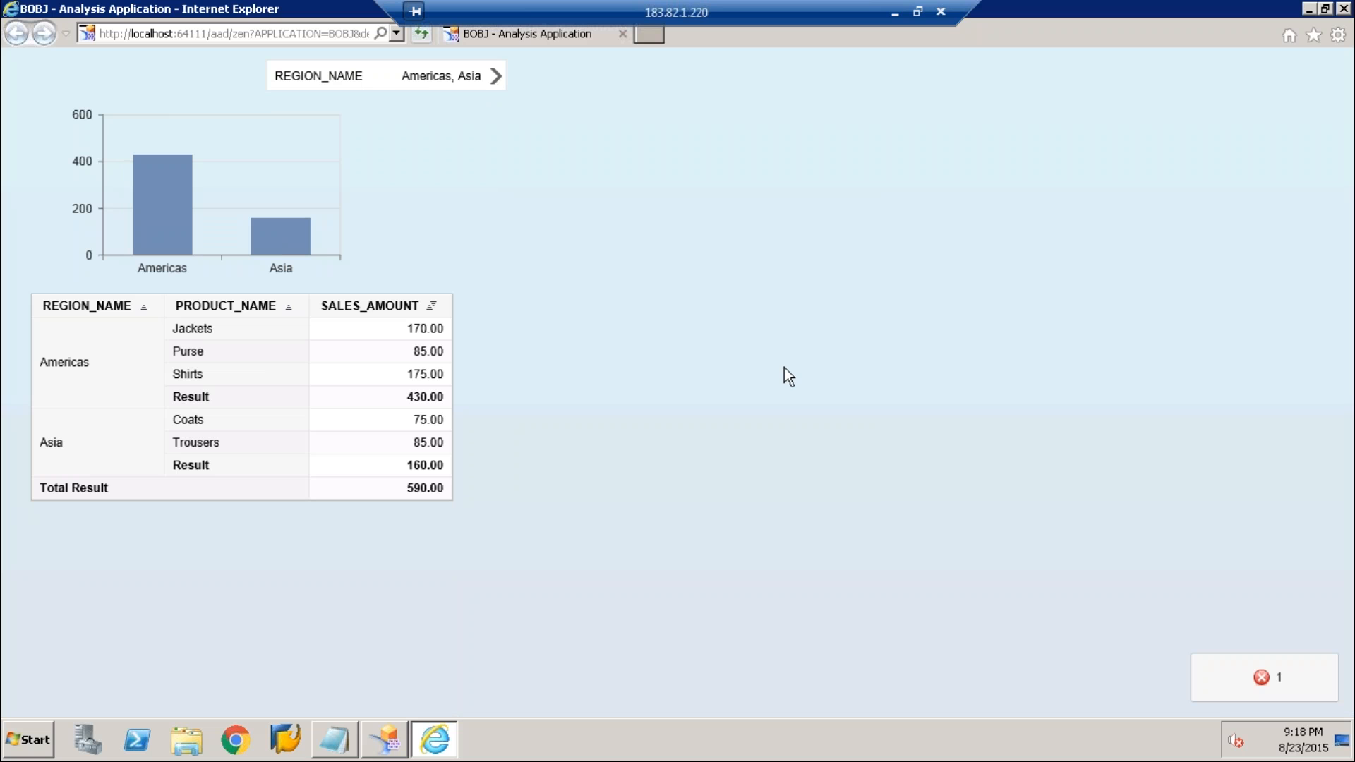
left_click(1344, 9)
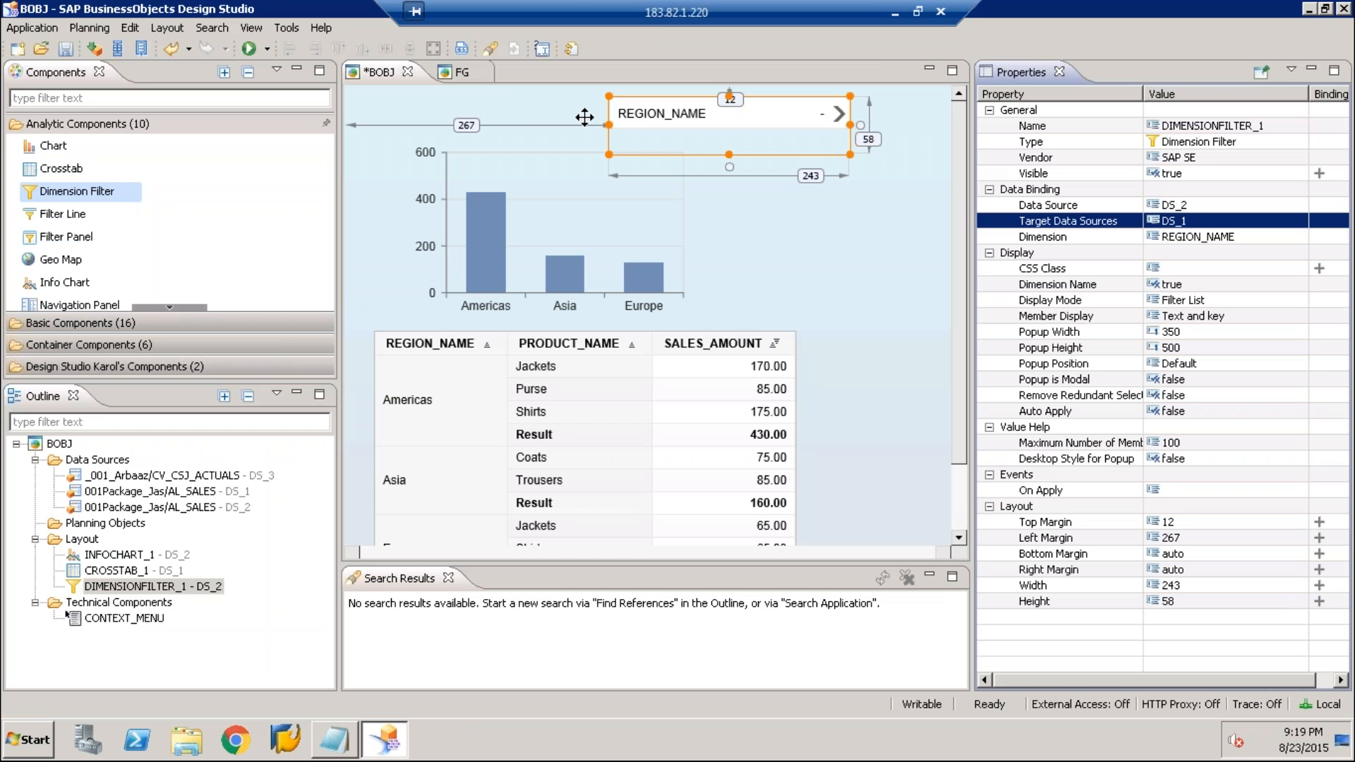
left_click(584, 117)
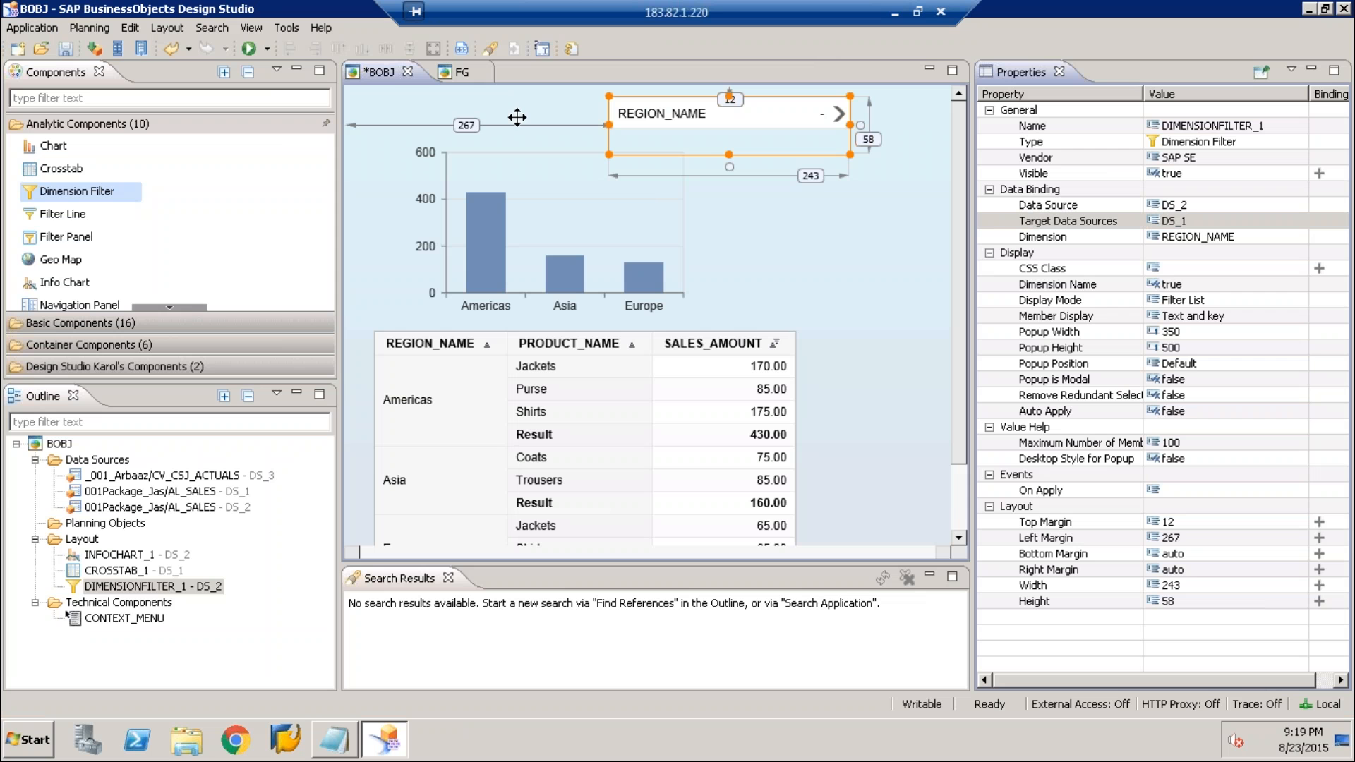
Move the REGION_NAME dimension filter over to align with the chart's left side, and place a filter line component beside it
left_click_drag(517, 117, 517, 117)
left_click_drag(73, 216, 700, 120)
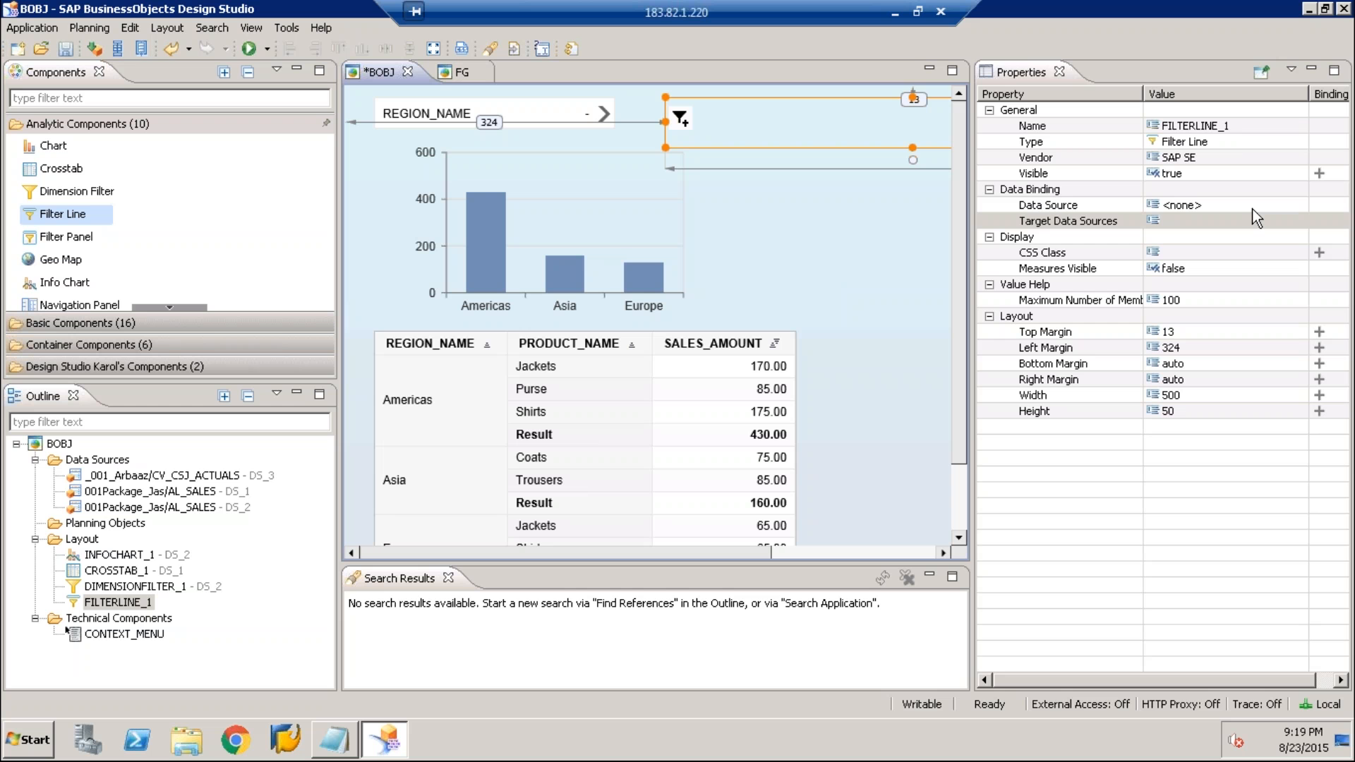
Set the filter line's data source to DS_1 and open its target data sources selection
left_click(1289, 209)
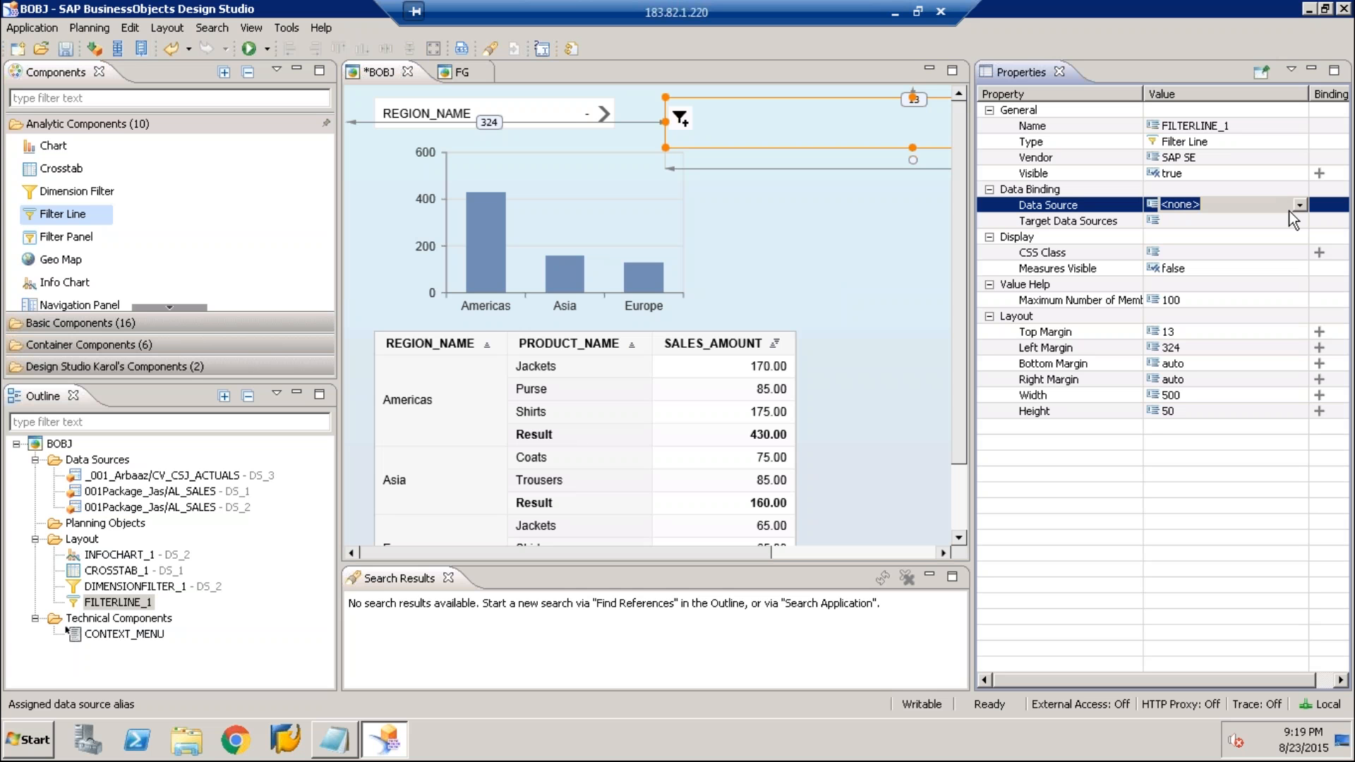
left_click(1295, 221)
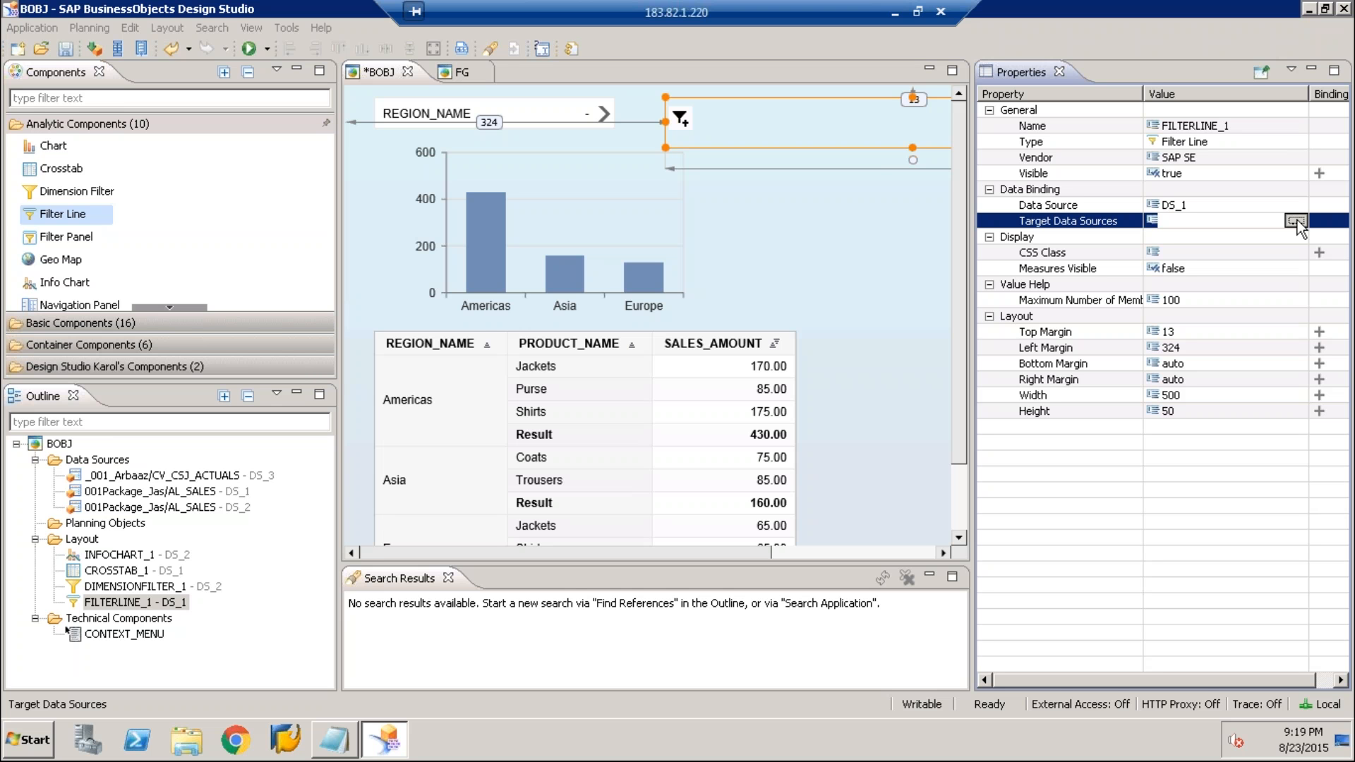
left_click(1295, 221)
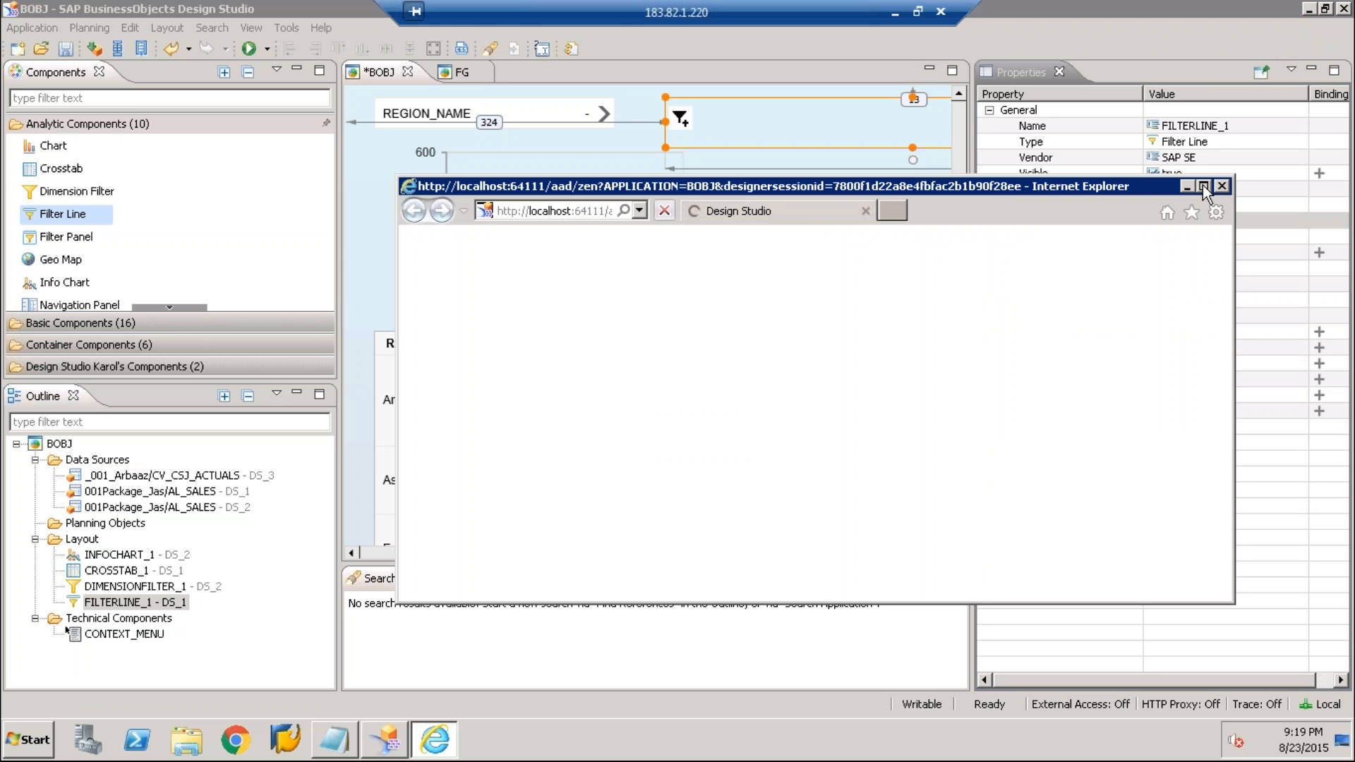
Run the application in a maximized browser window and test the filter line by choosing the REGION_ID dimension
left_click(1202, 185)
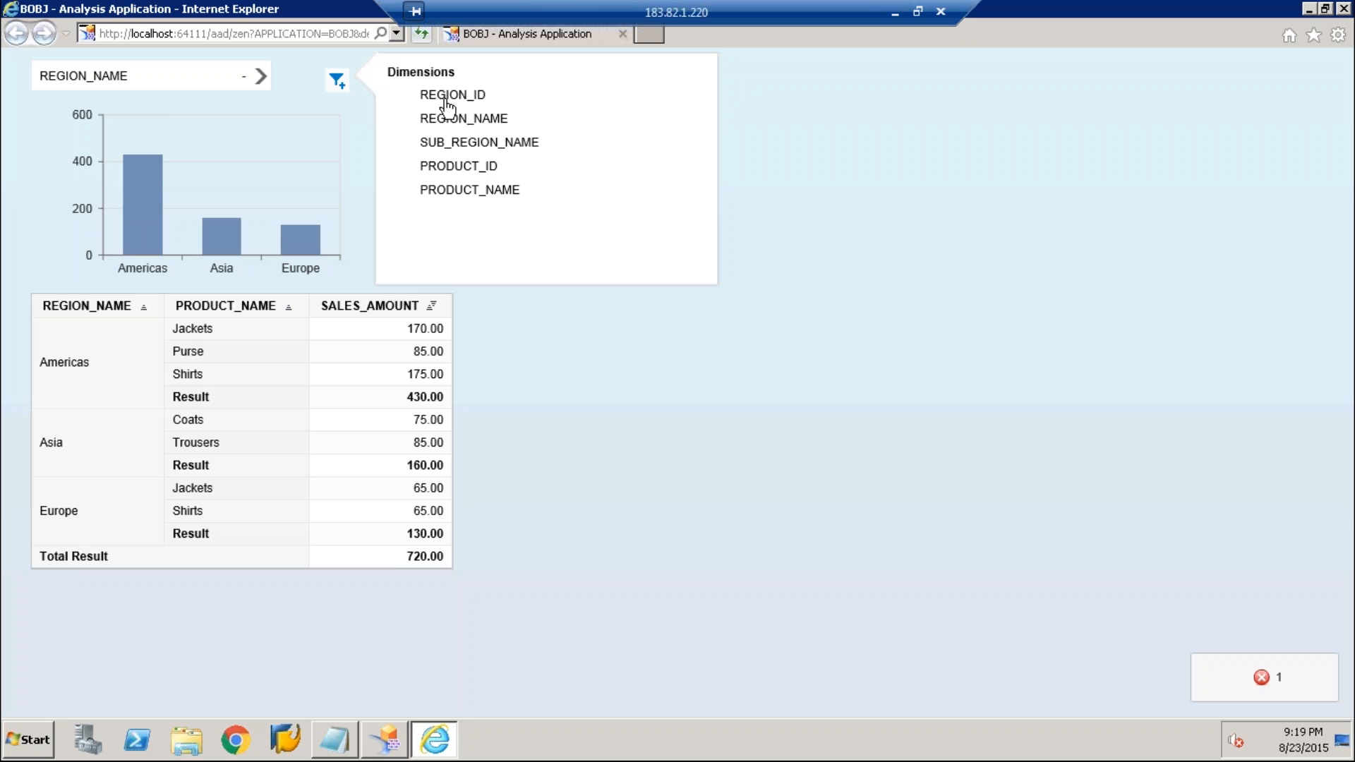
left_click(445, 99)
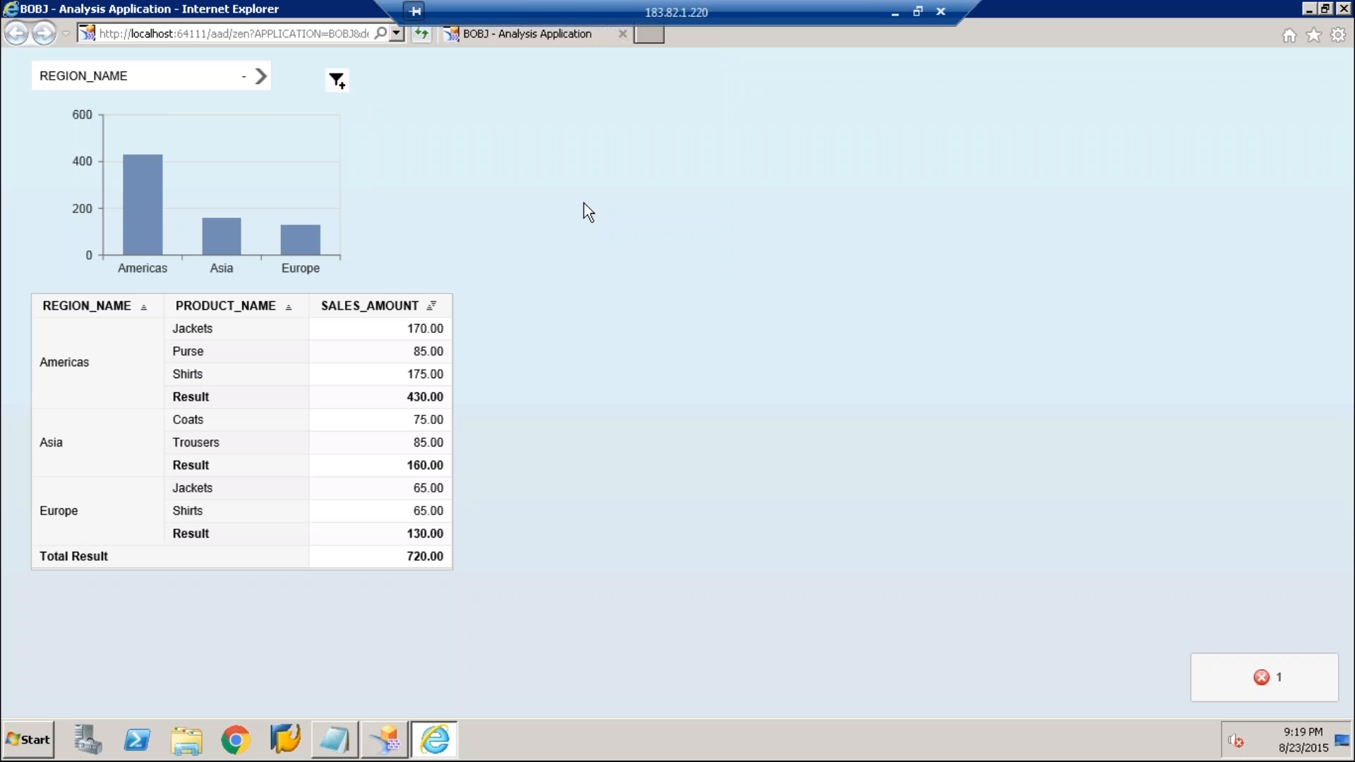
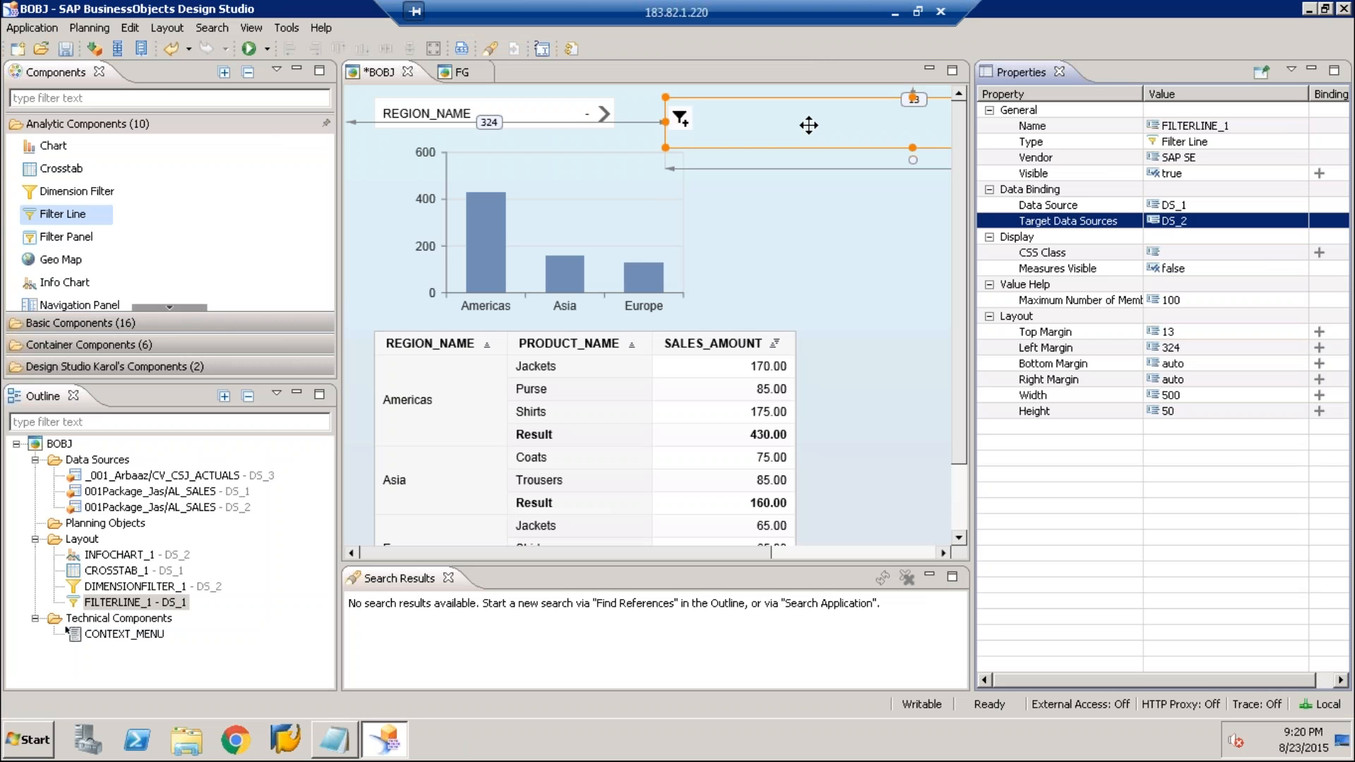
Place a spreadsheet component over the crosstab area and assign DS_1 as its data source
left_click(67, 238)
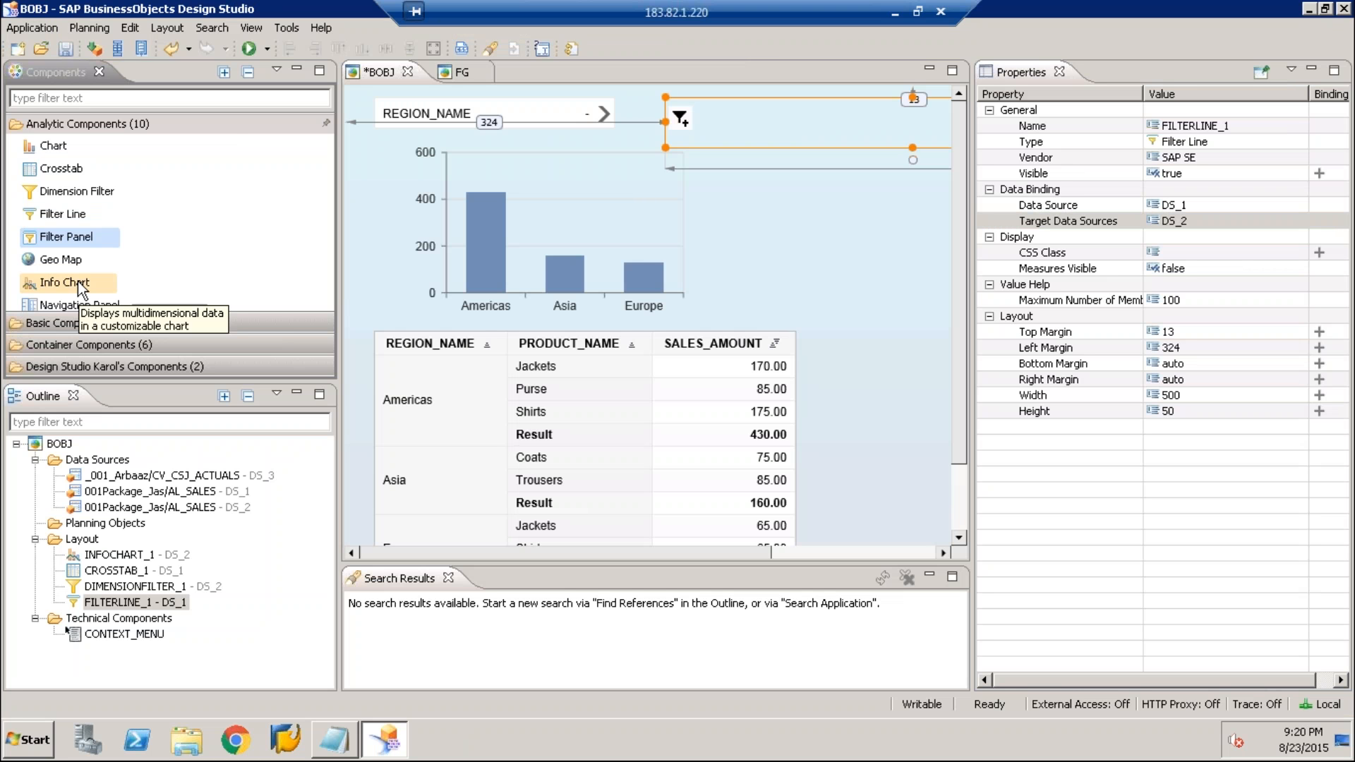
scroll(81, 286, "down", 1)
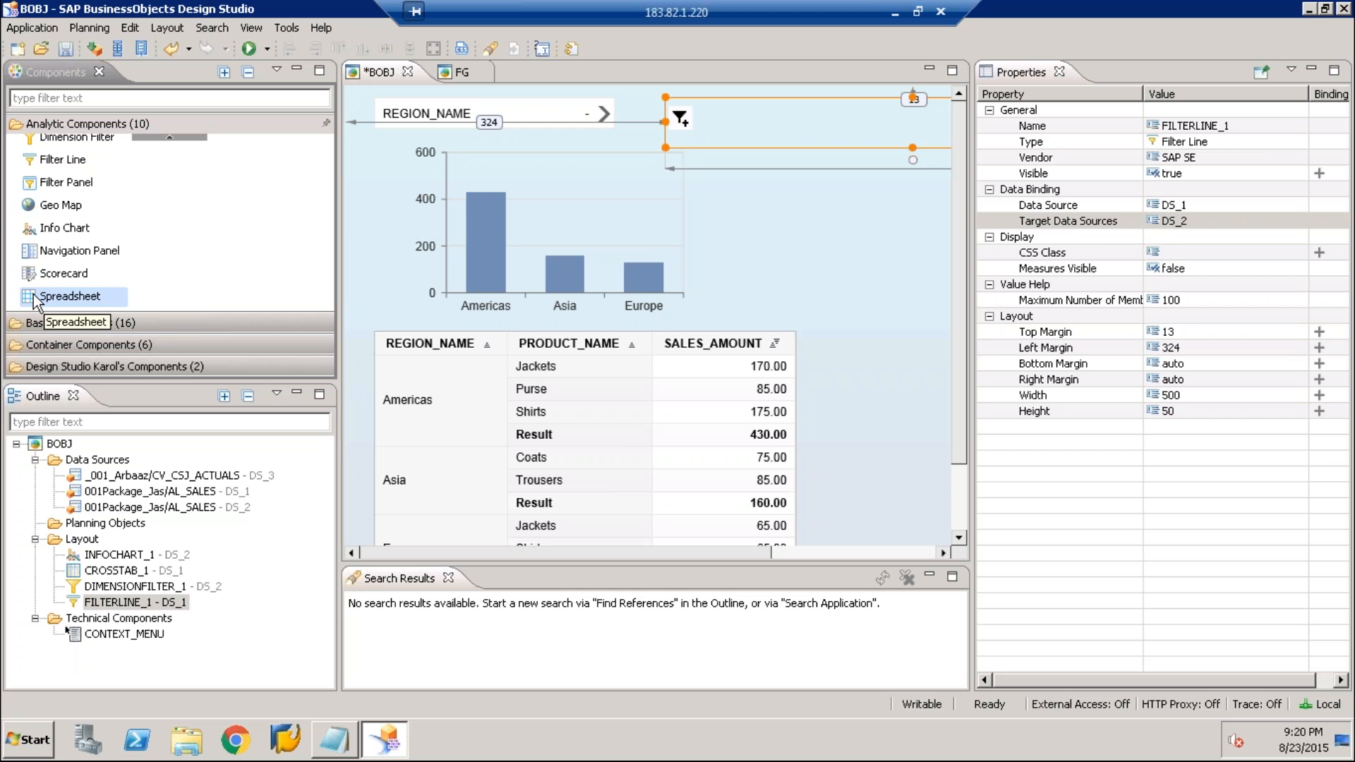
left_click_drag(34, 299, 842, 327)
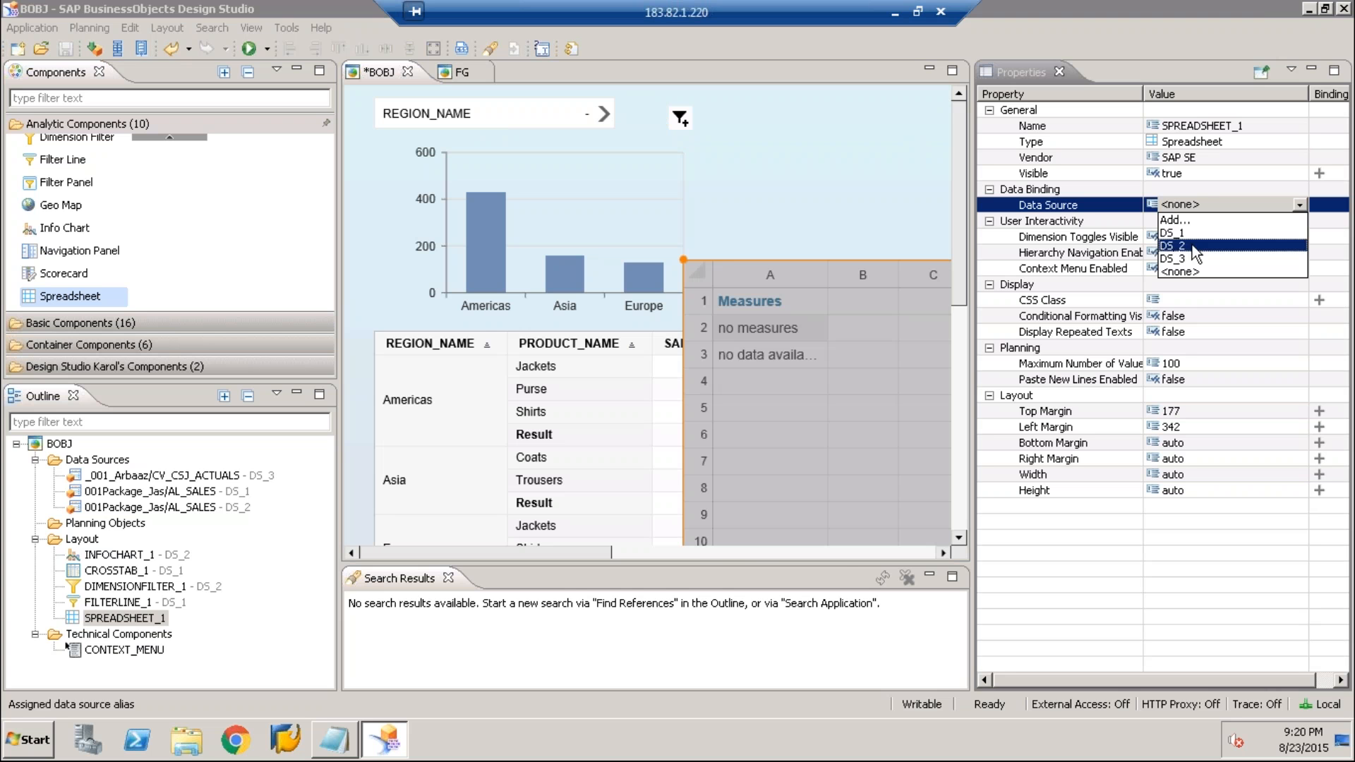
left_click(1173, 232)
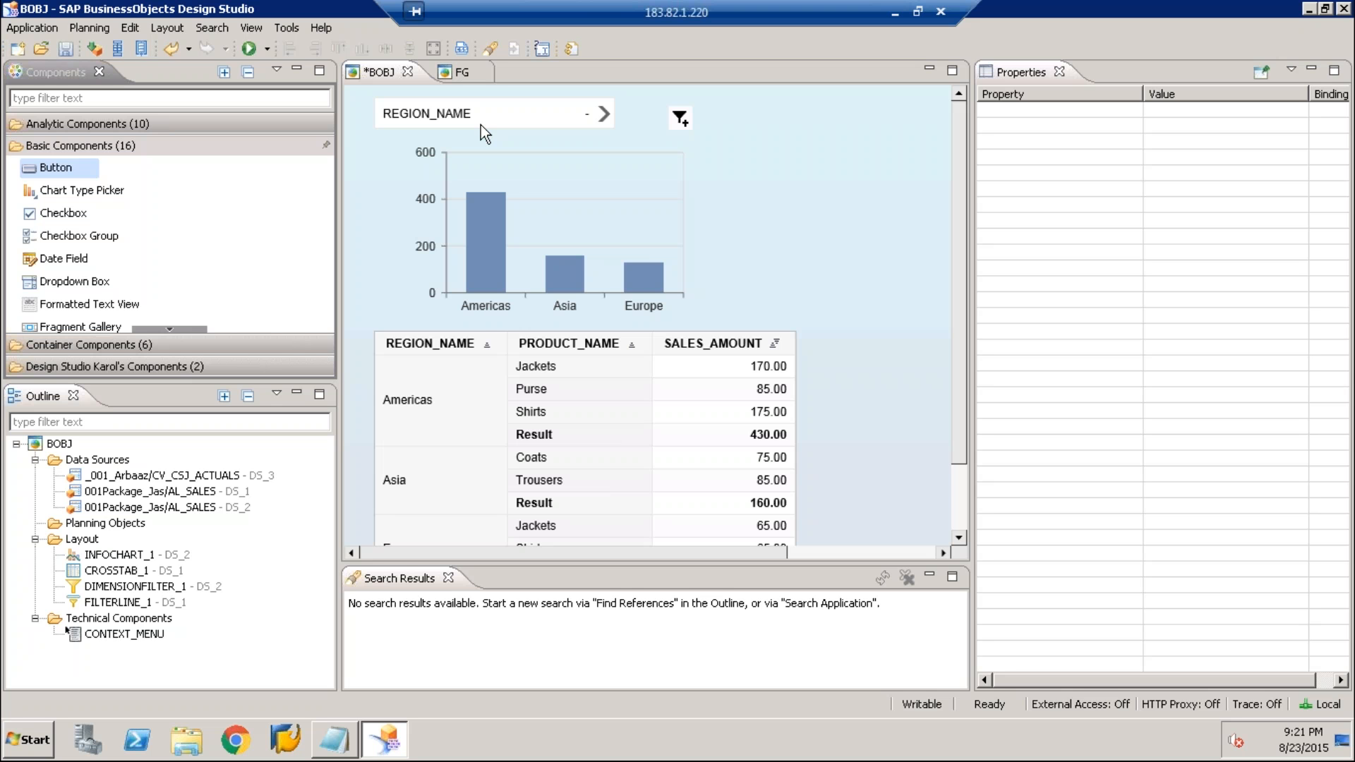
Delete the REGION_NAME dimension filter and the filter line, and place a button component beside the chart
key("Delete")
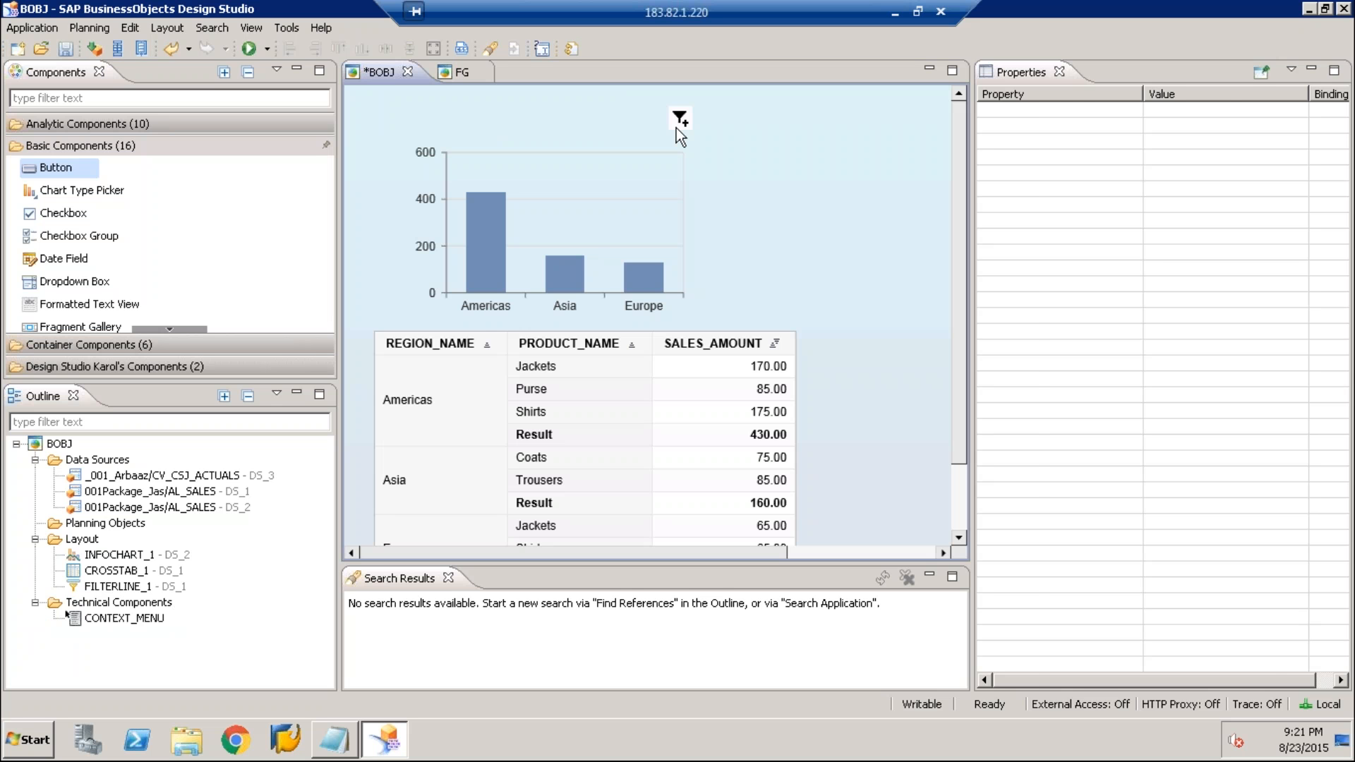
key("ctrl+z")
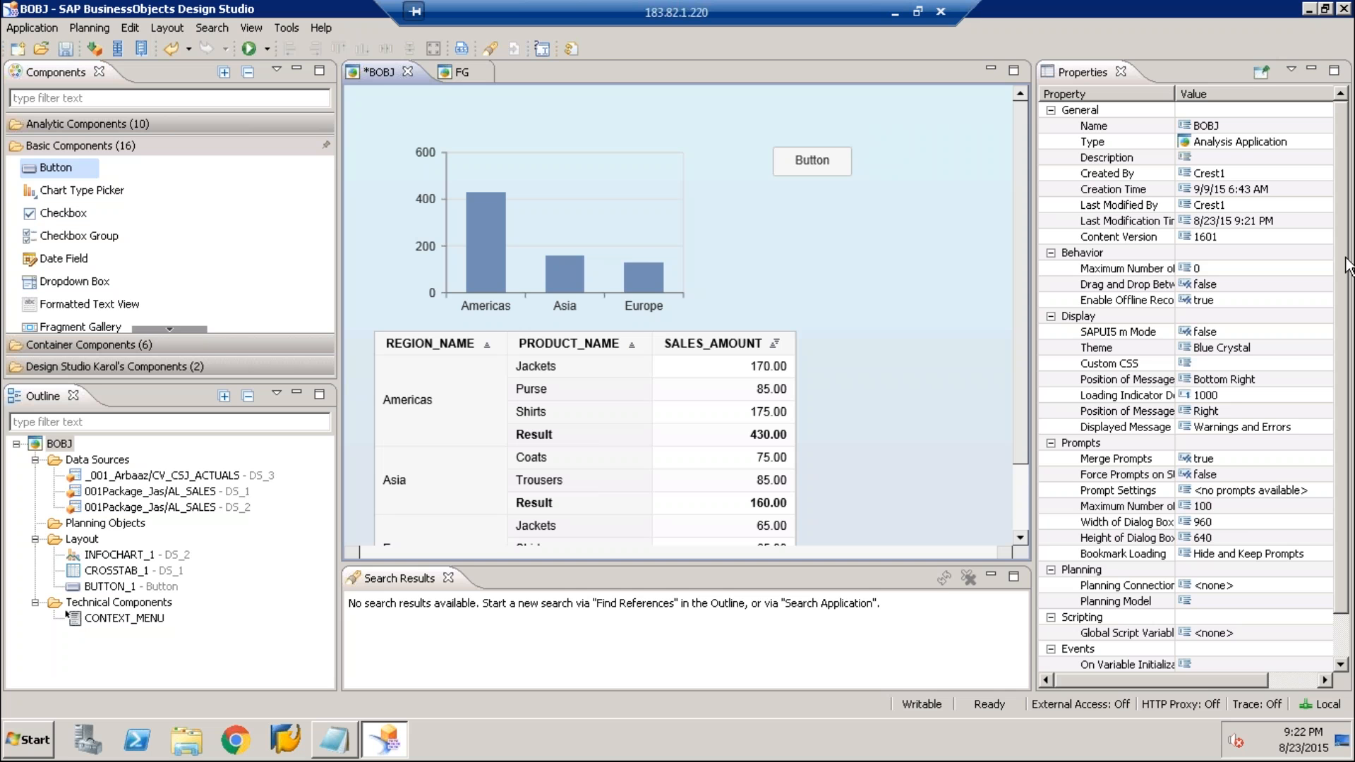
Examine the application's event properties and the crosstab's On Select event script, leaving the script empty
left_click(1346, 292)
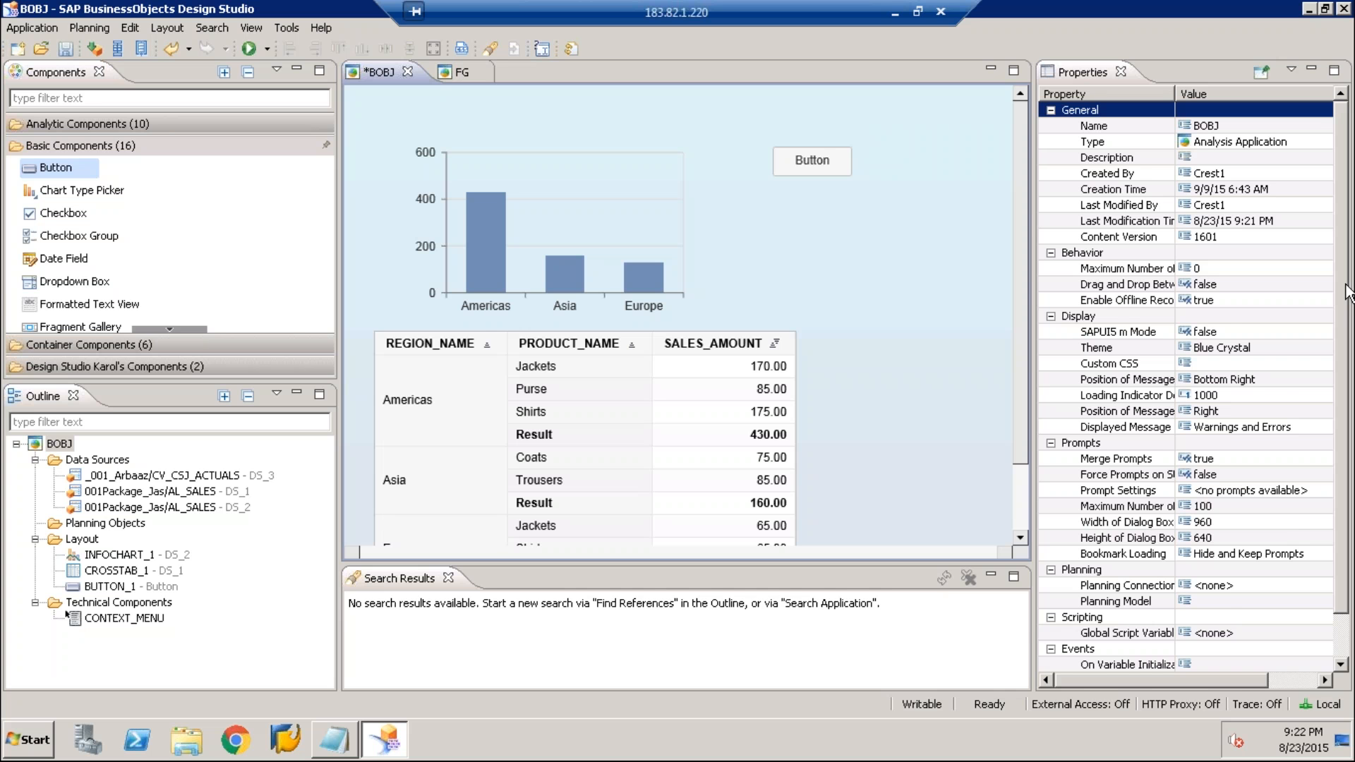
left_click_drag(1347, 289, 1348, 328)
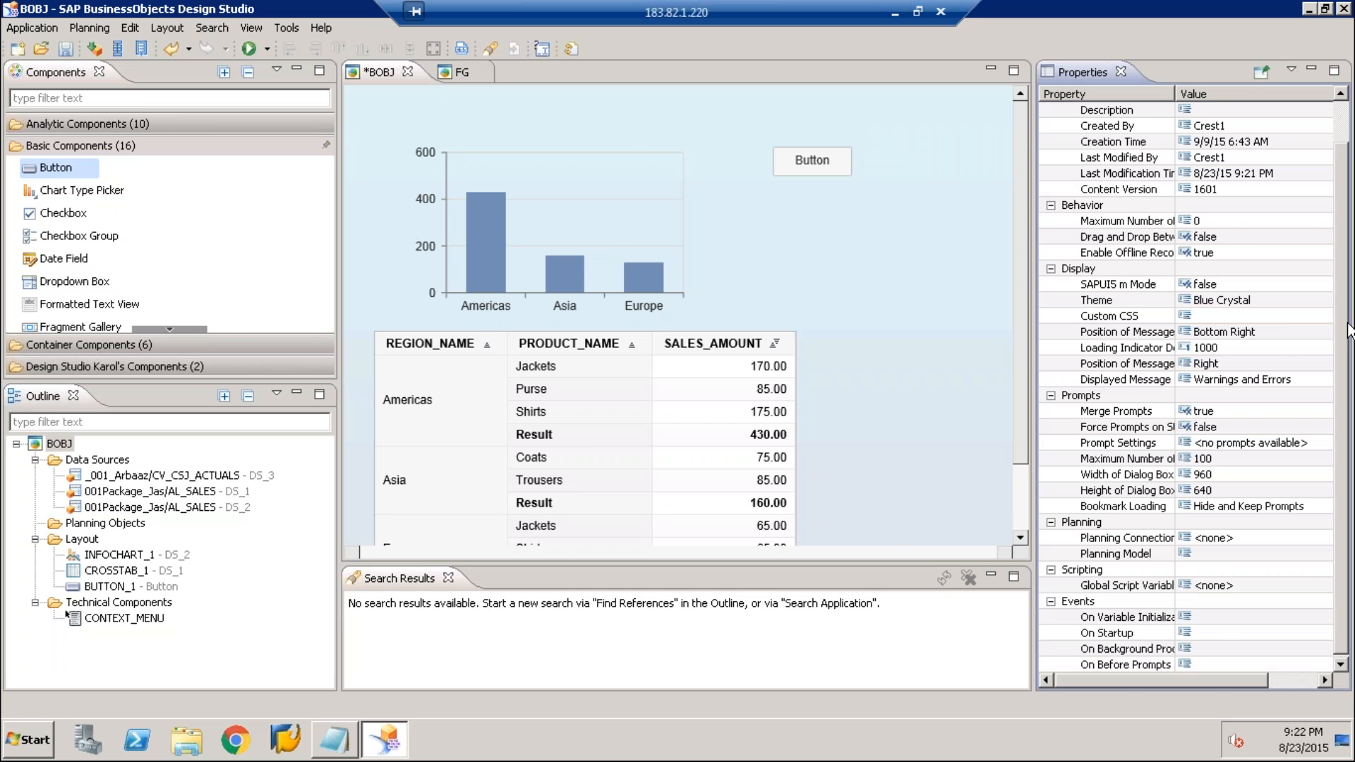
left_click(713, 424)
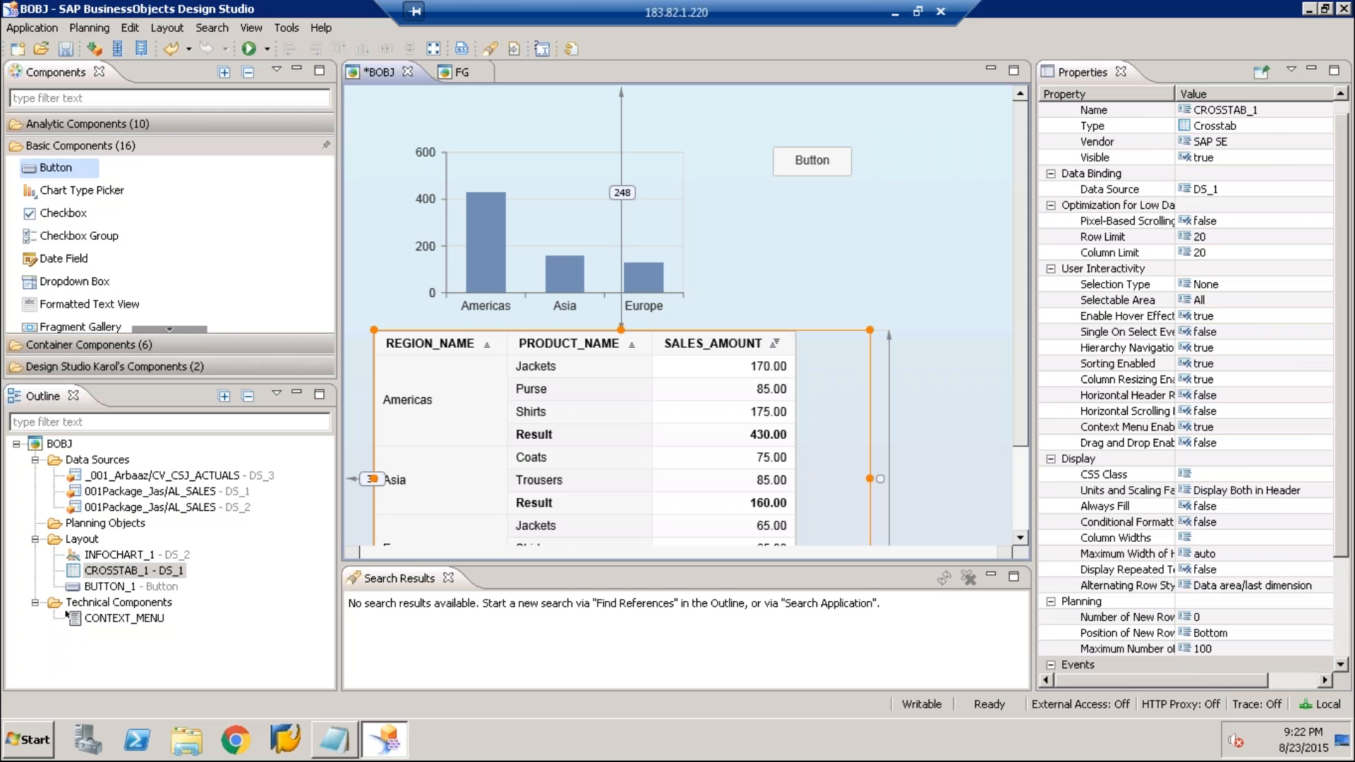
scroll(1200, 423, "down", 3)
left_click(1320, 554)
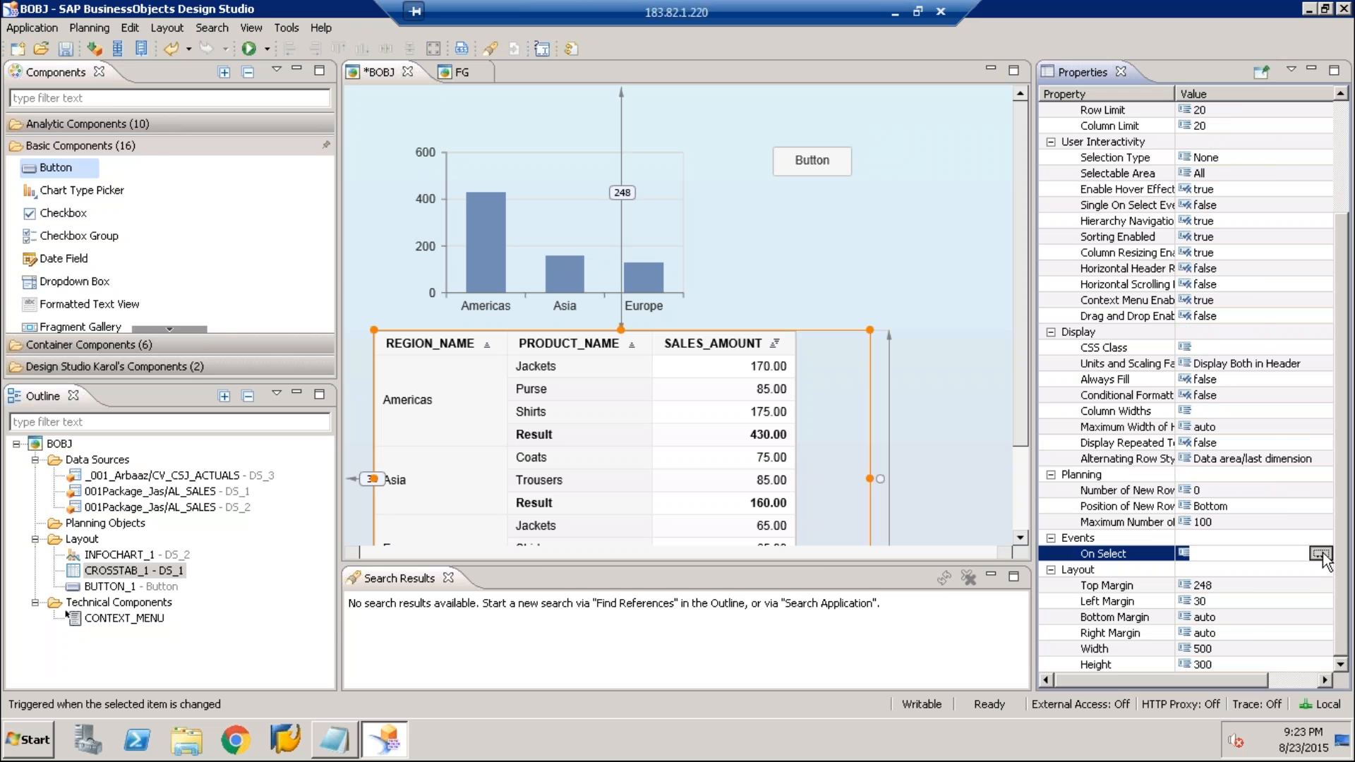
left_click(1320, 554)
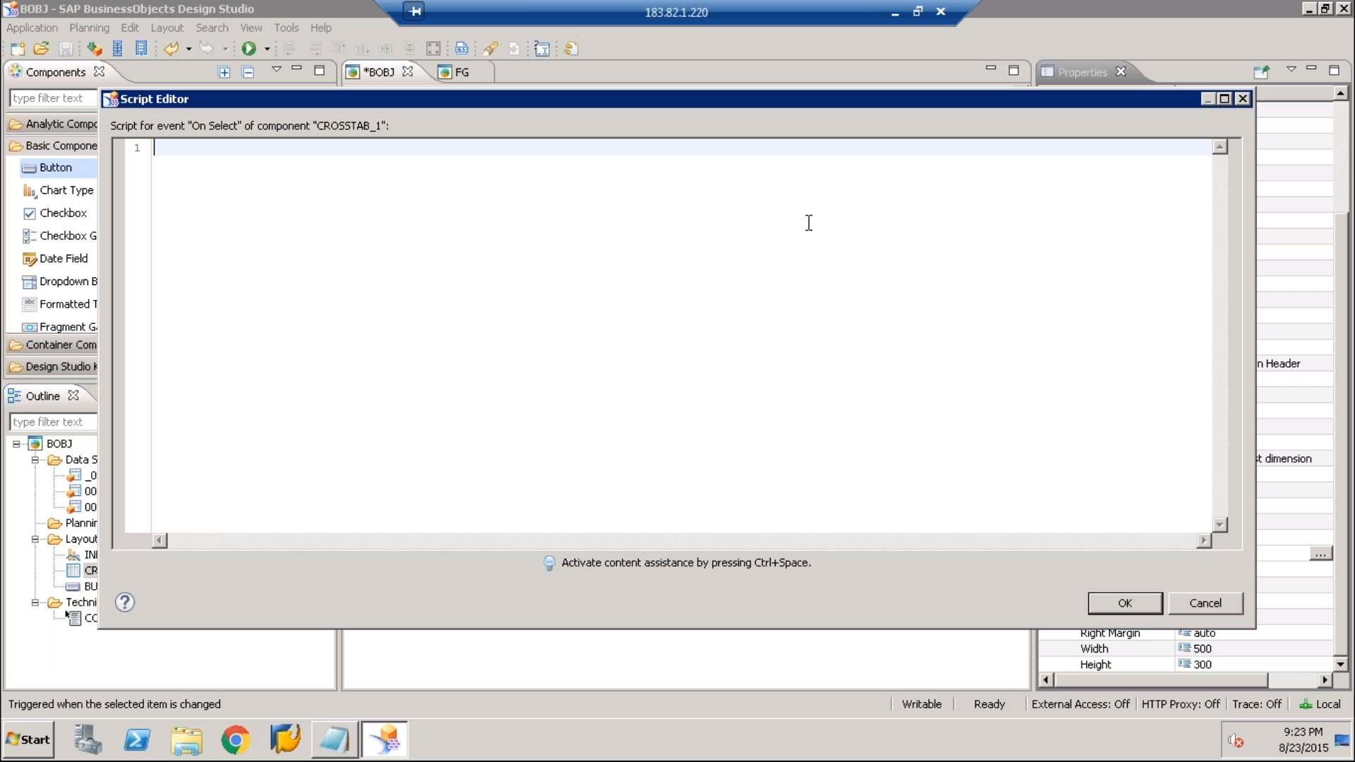
left_click(1242, 98)
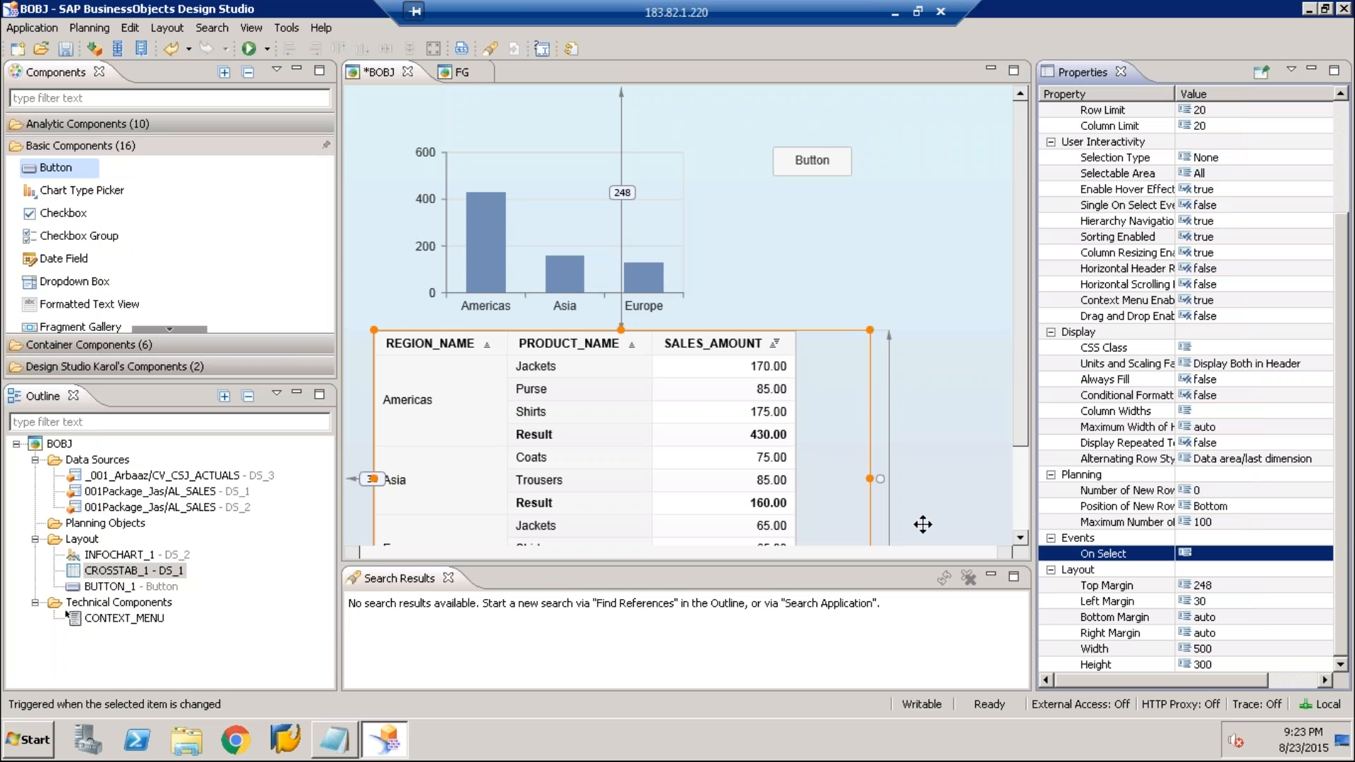
Select the button beside the chart and open the script editor for its On Click event
left_click(808, 161)
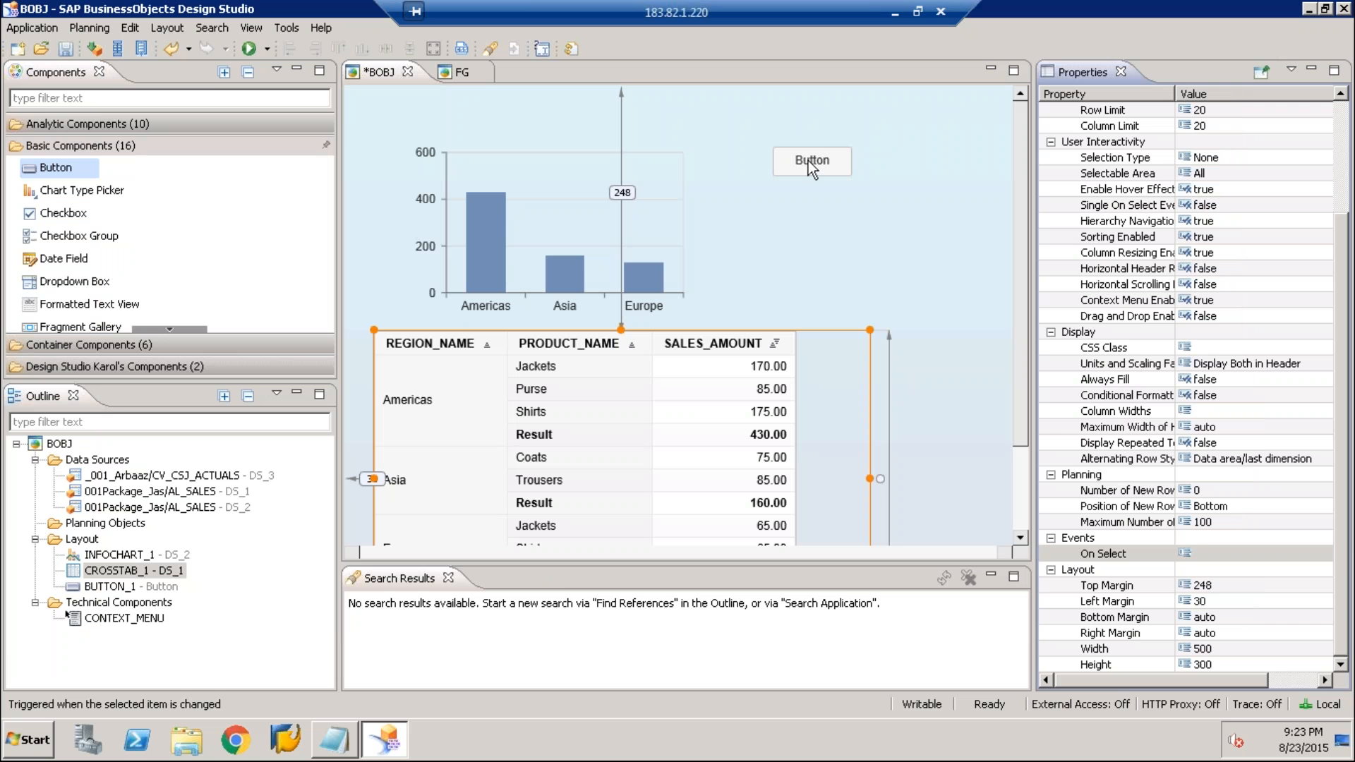
left_click(807, 159)
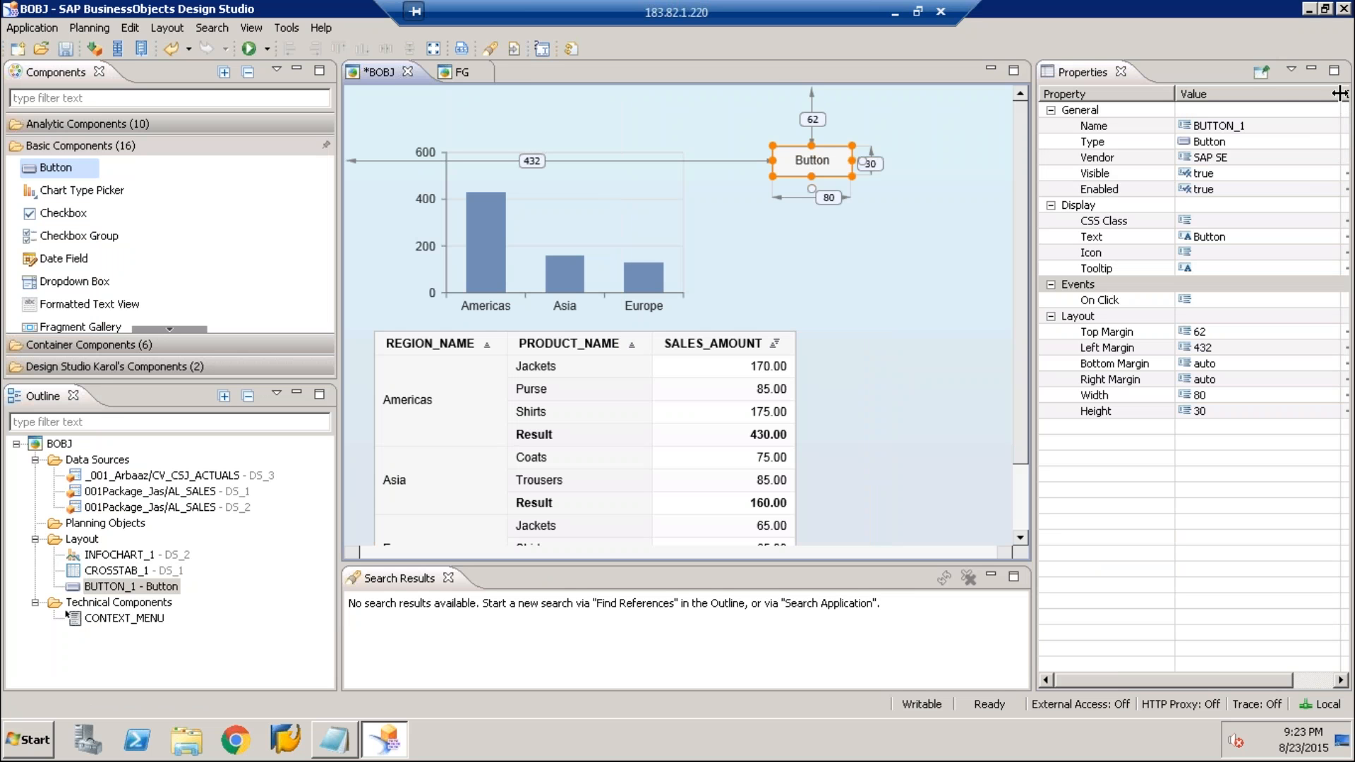
left_click_drag(1340, 94, 1296, 93)
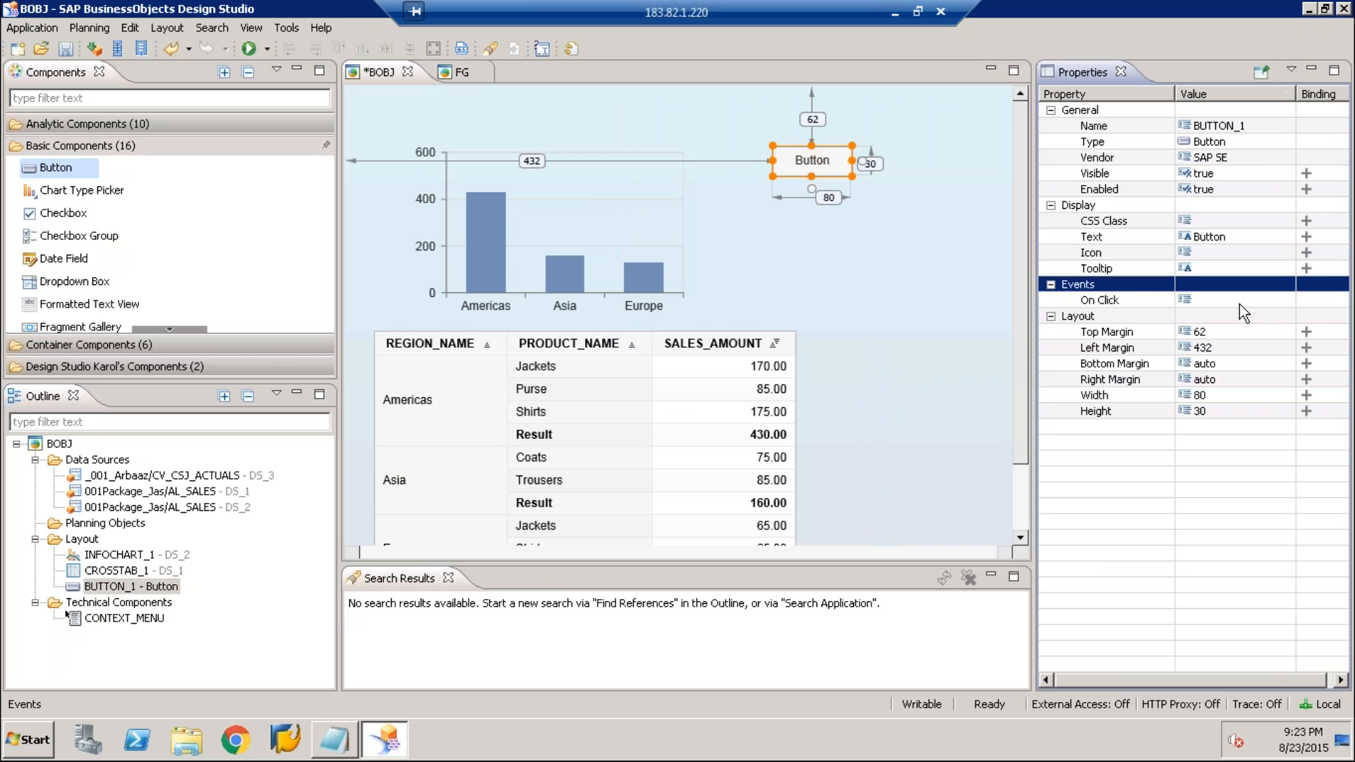
left_click(1240, 305)
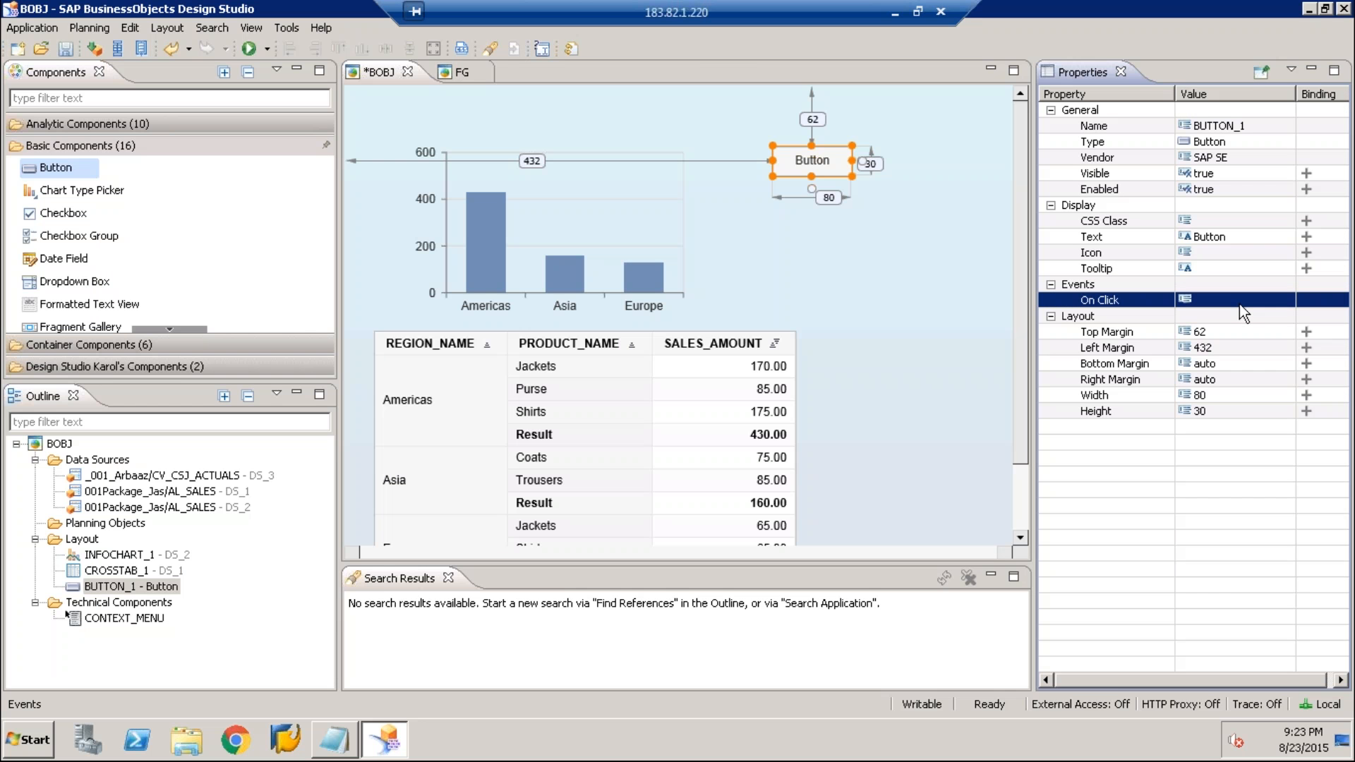
left_click(1243, 304)
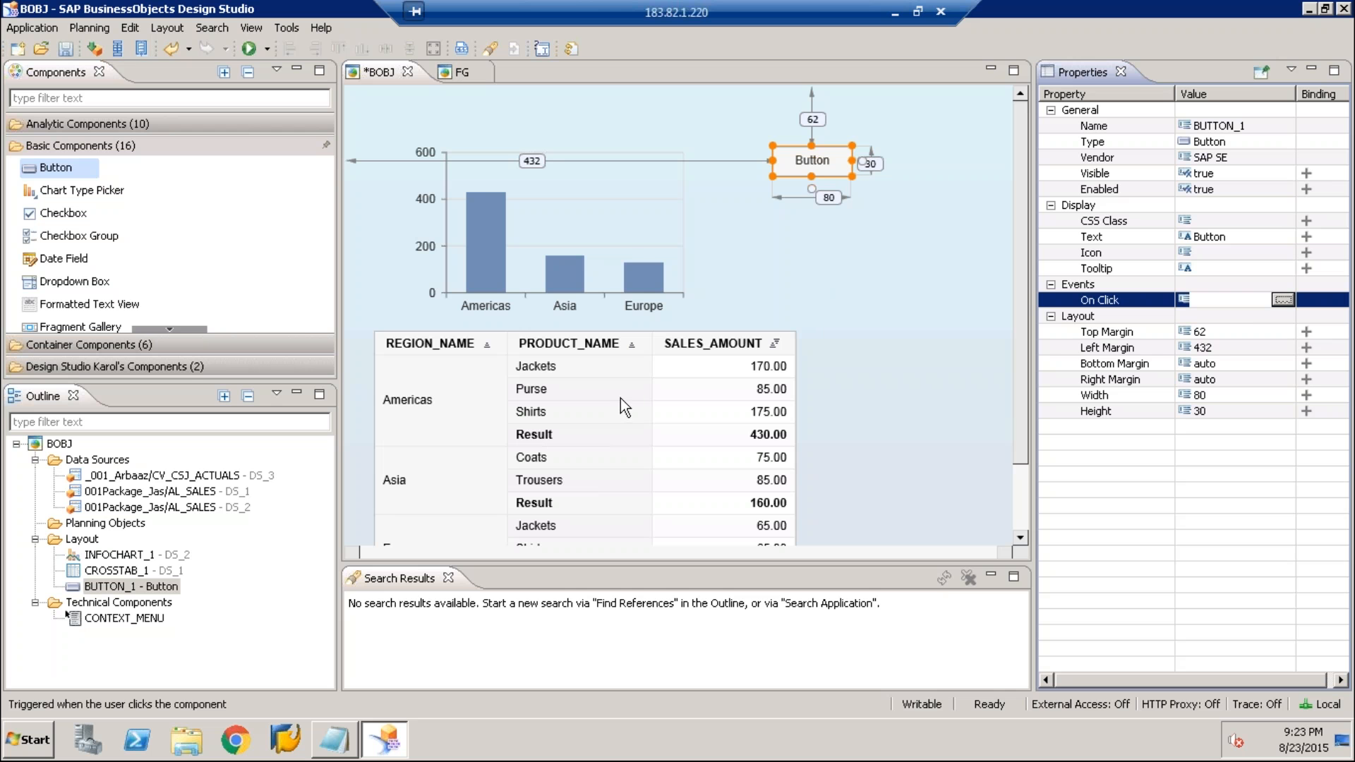
left_click(1289, 298)
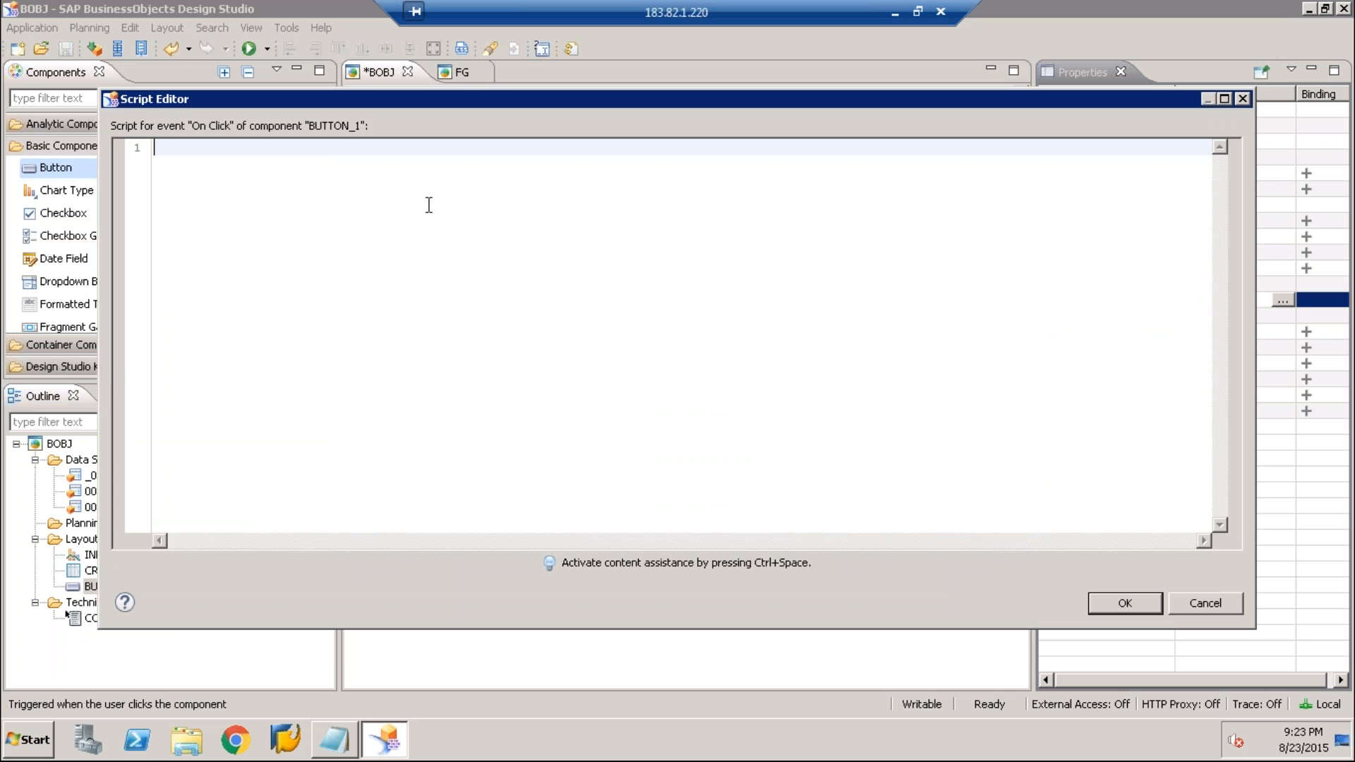
left_click_drag(422, 99, 488, 265)
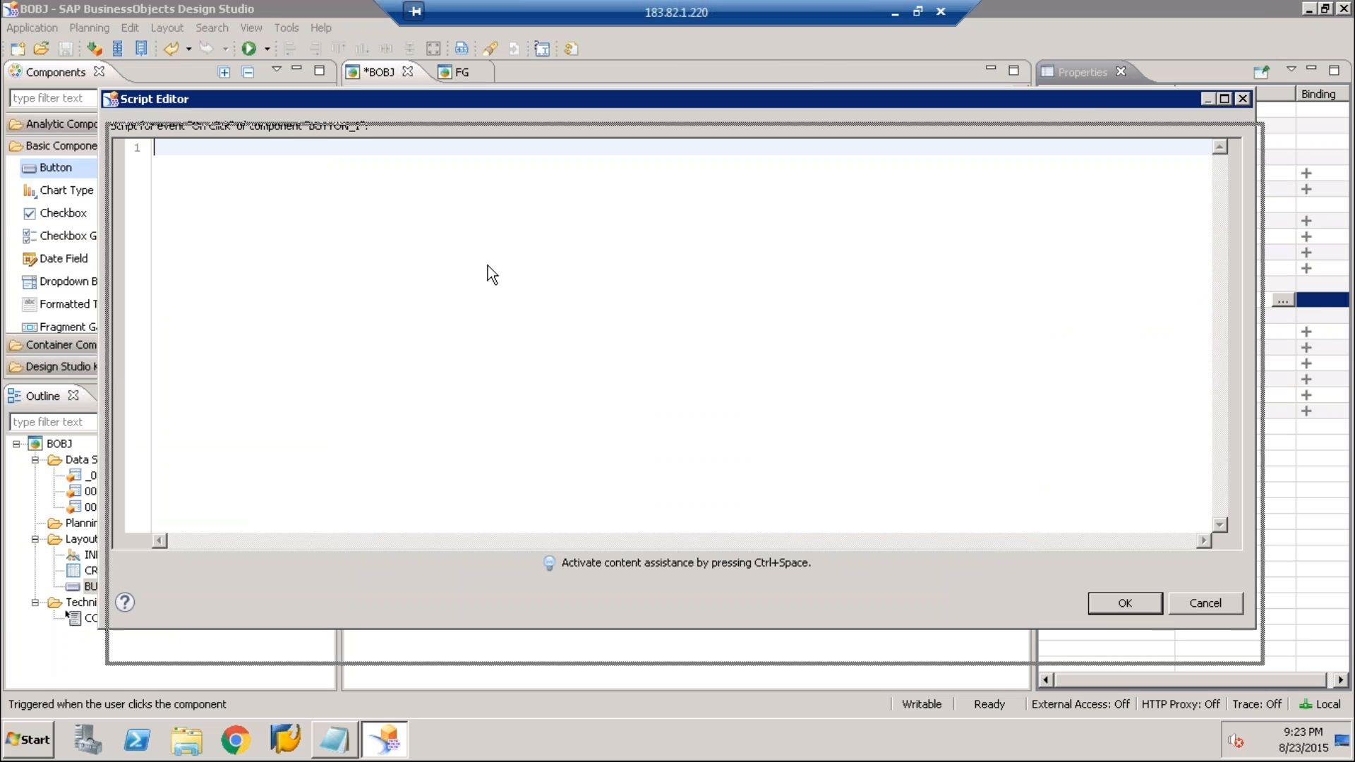
Insert a setVisible call on CROSSTAB_1 into the button's script using content assistance
key("ctrl+space")
double_click(227, 303)
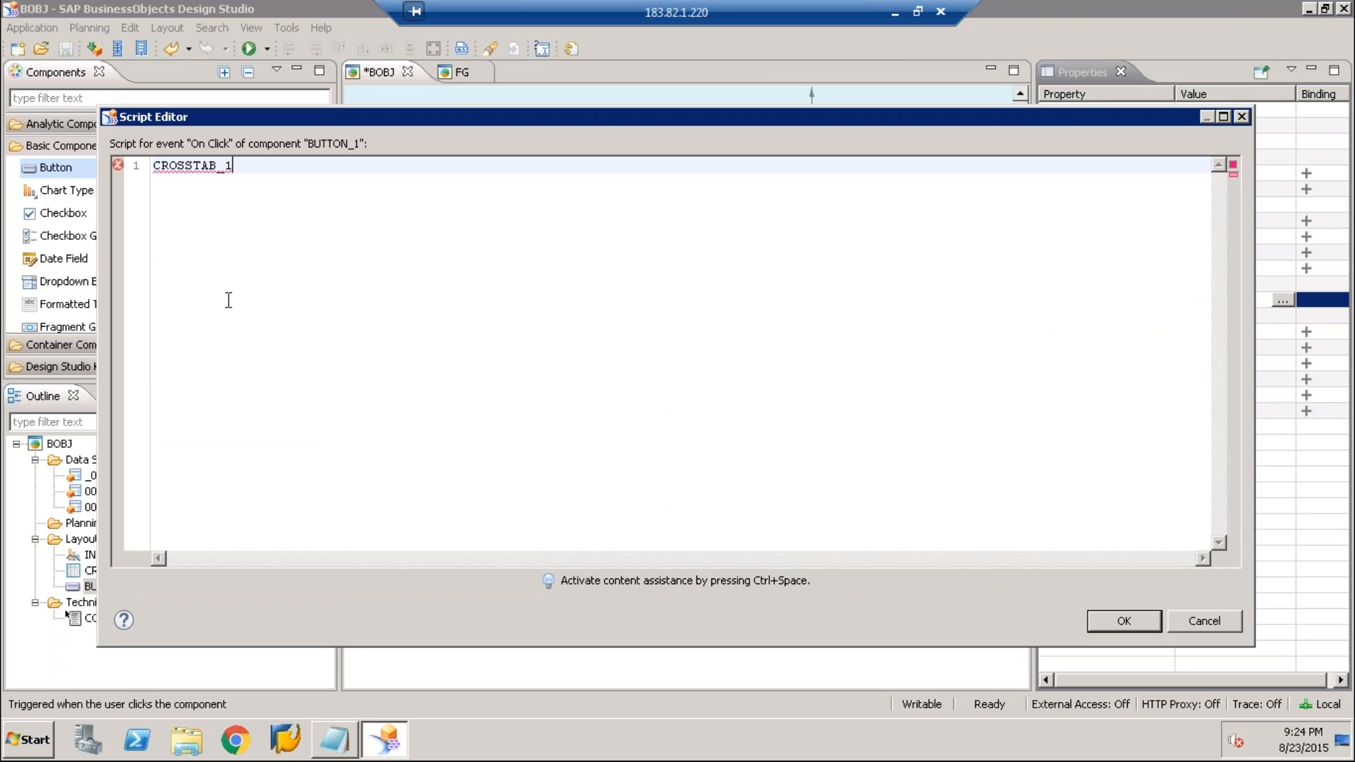
type(".")
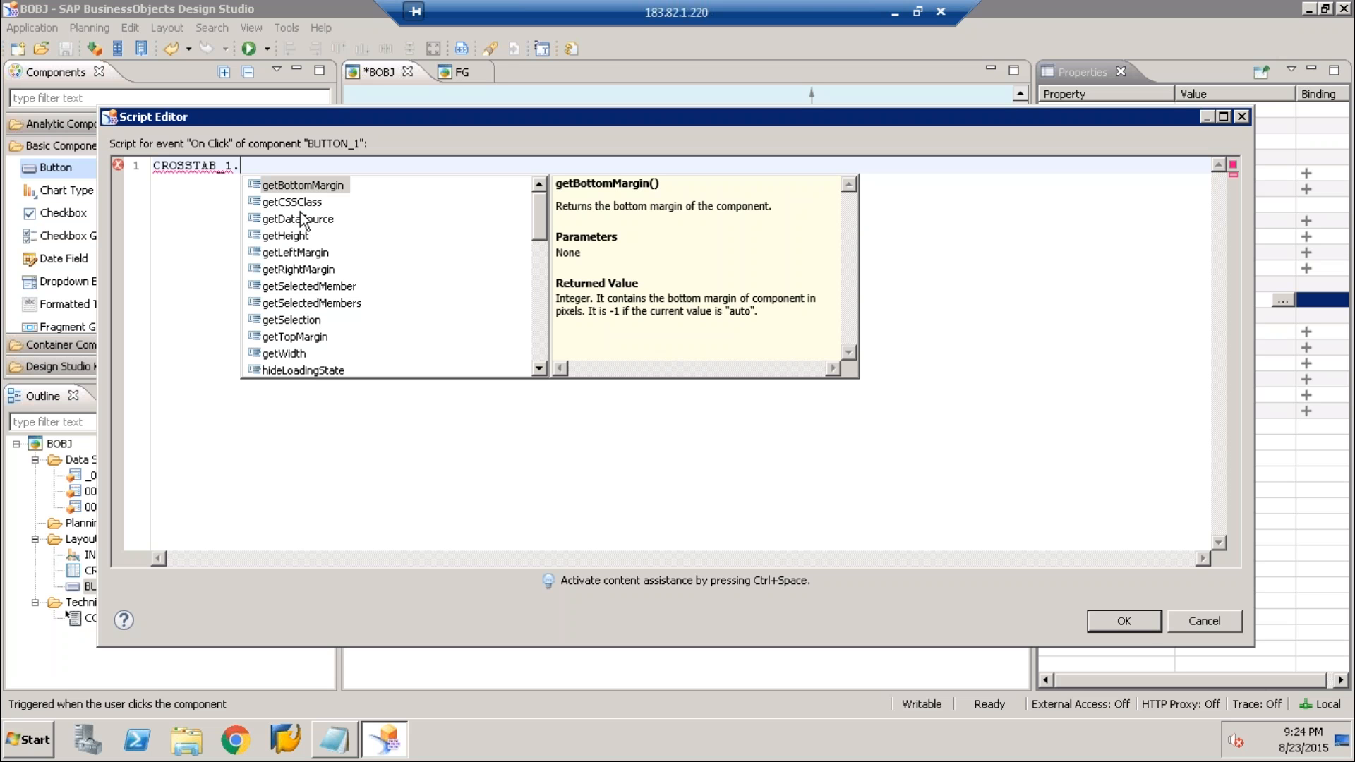
left_click(302, 219)
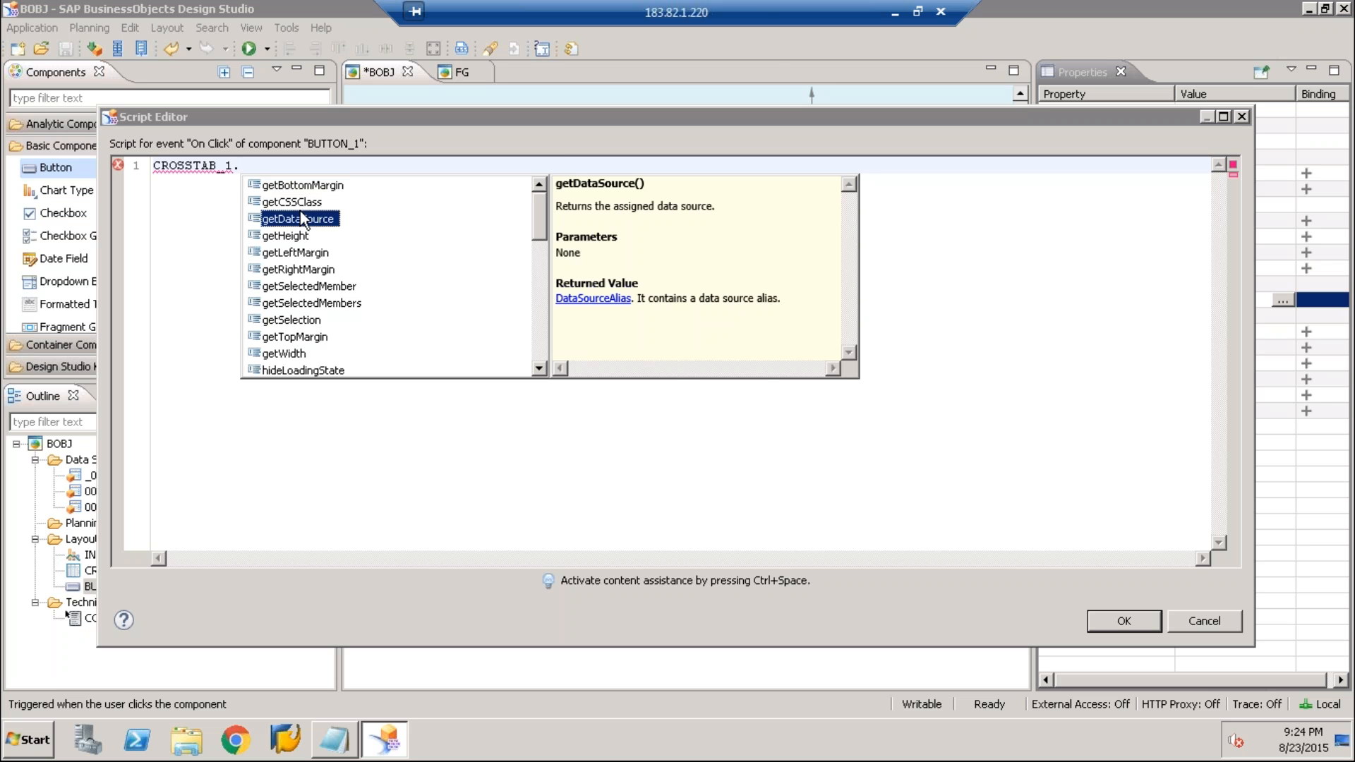
scroll(324, 261, "down", 1)
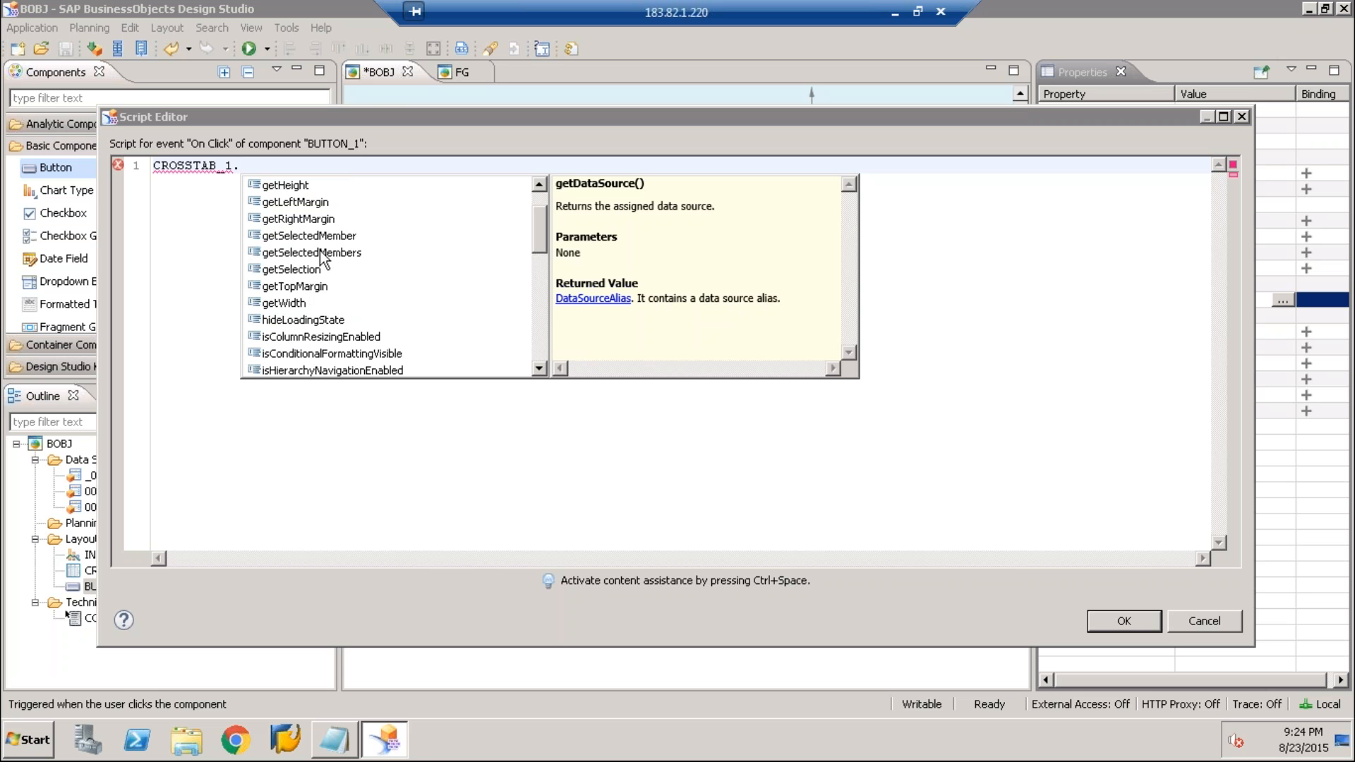
scroll(323, 259, "down", 2)
scroll(324, 259, "down", 1)
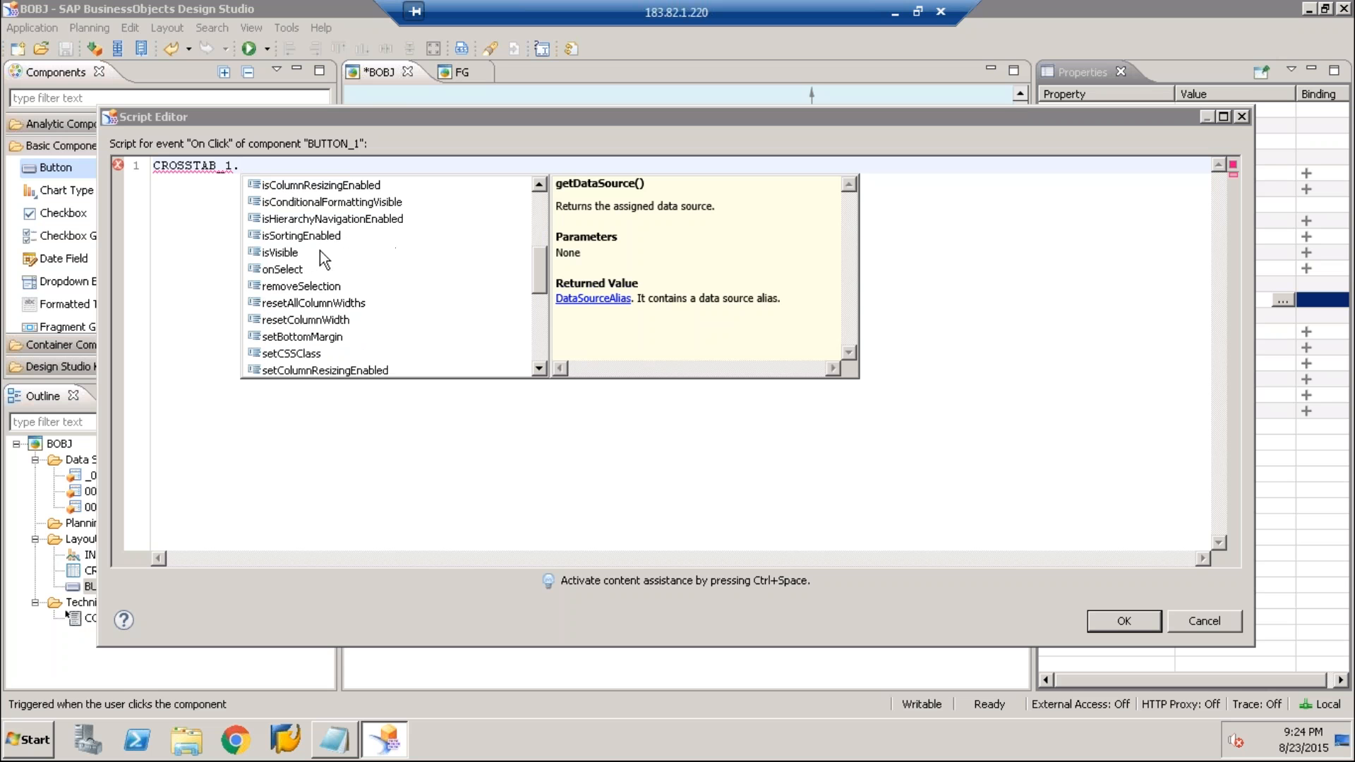
scroll(321, 257, "down", 5)
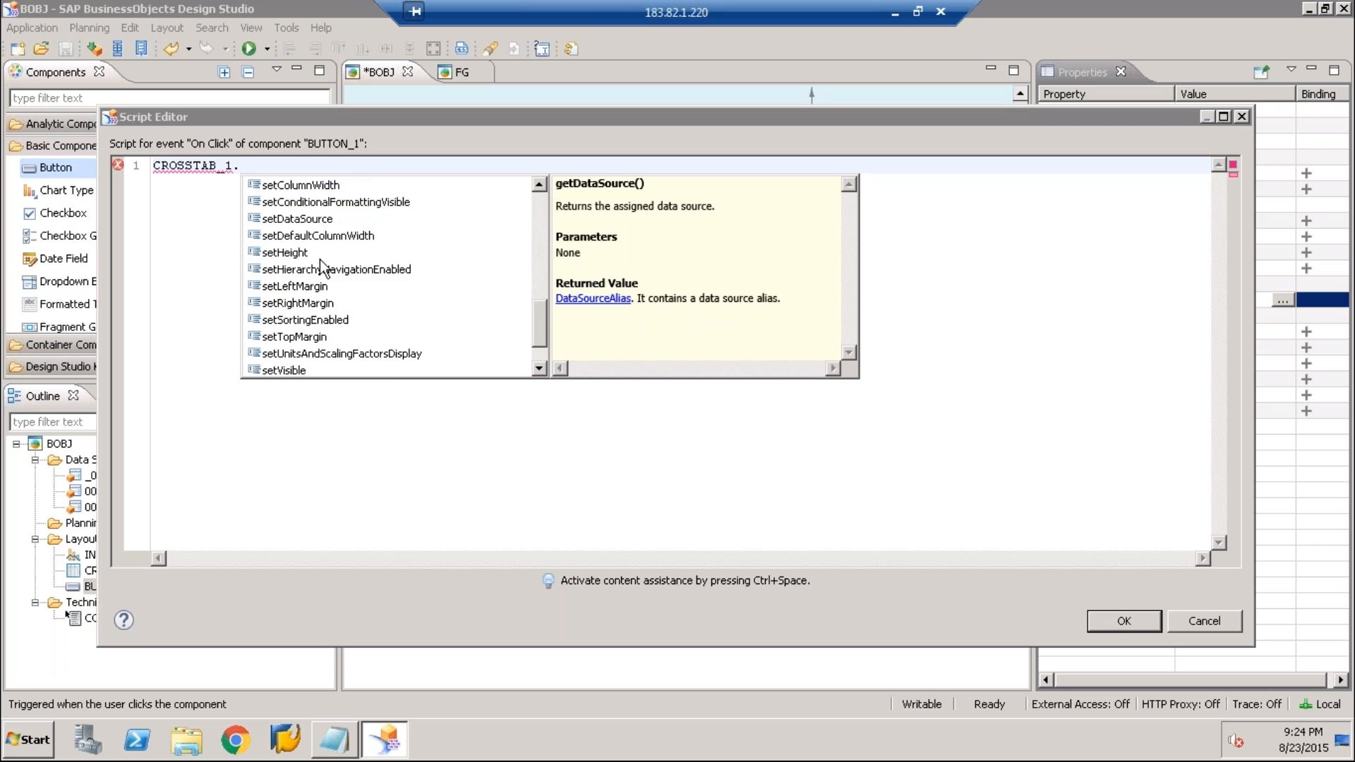
double_click(286, 327)
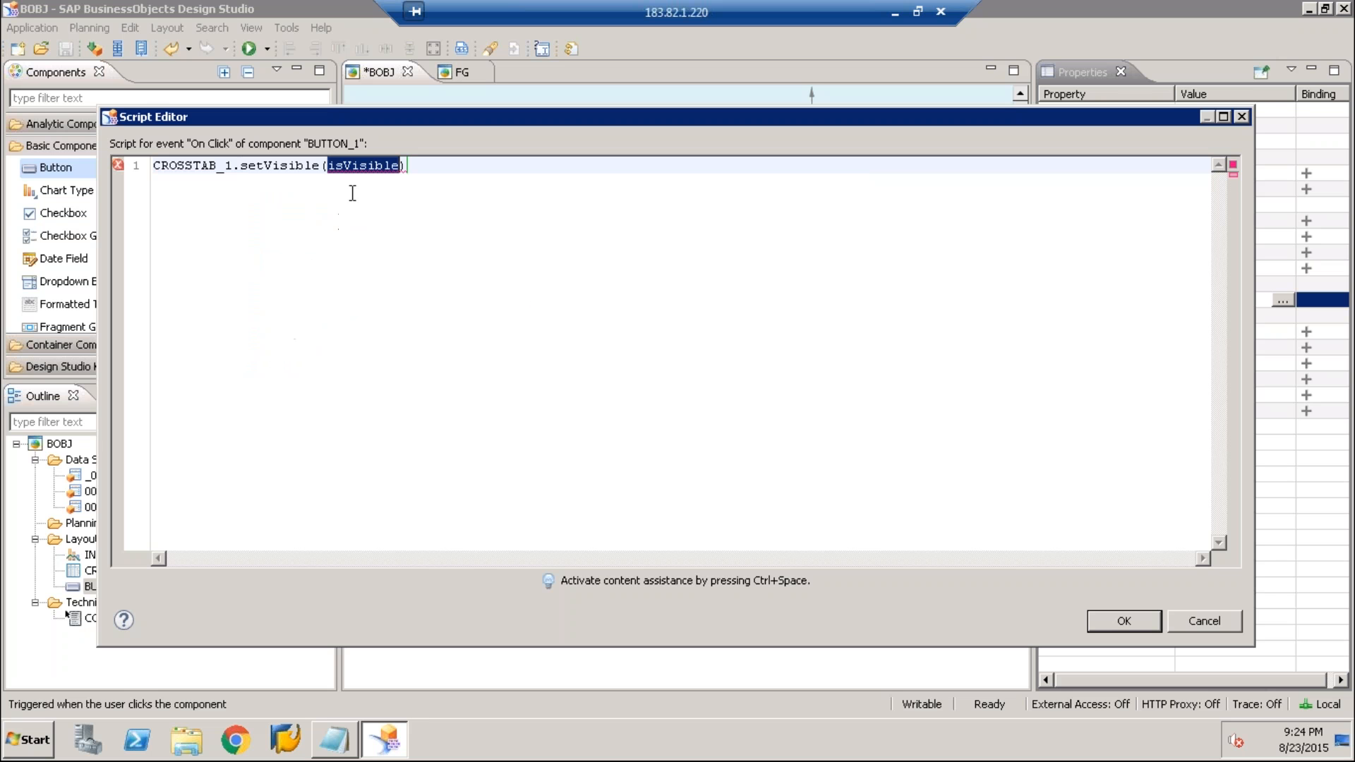
Complete the script as CROSSTAB_1.setVisible(false); and accept it
key("ctrl+space")
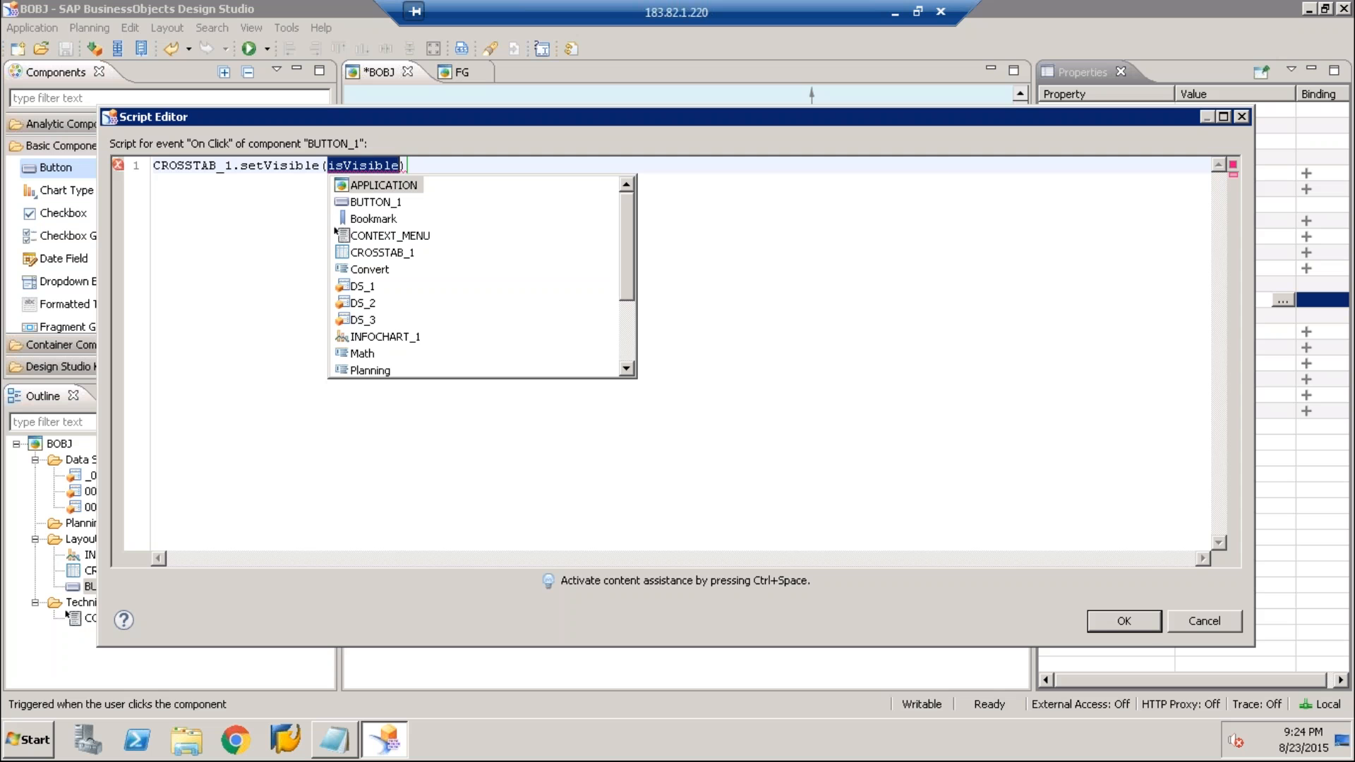
type("false")
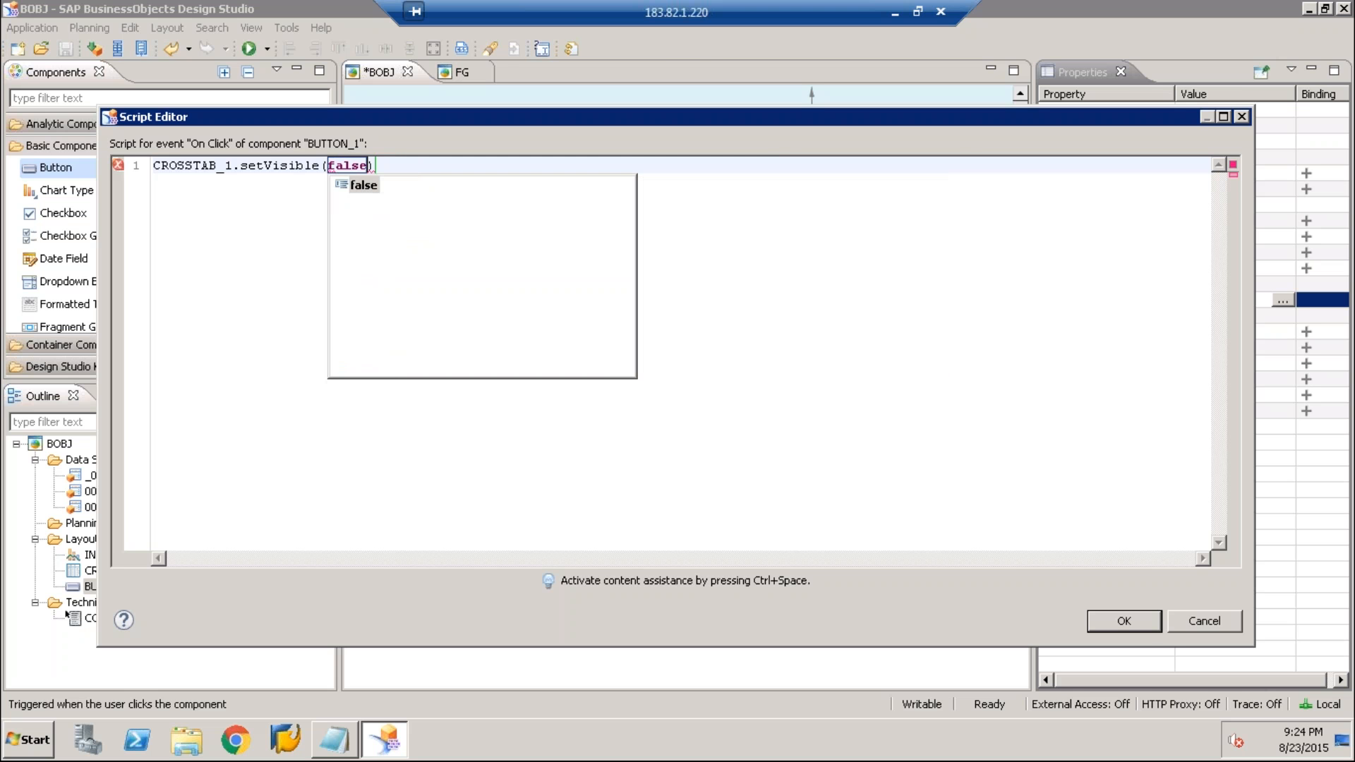
type(";")
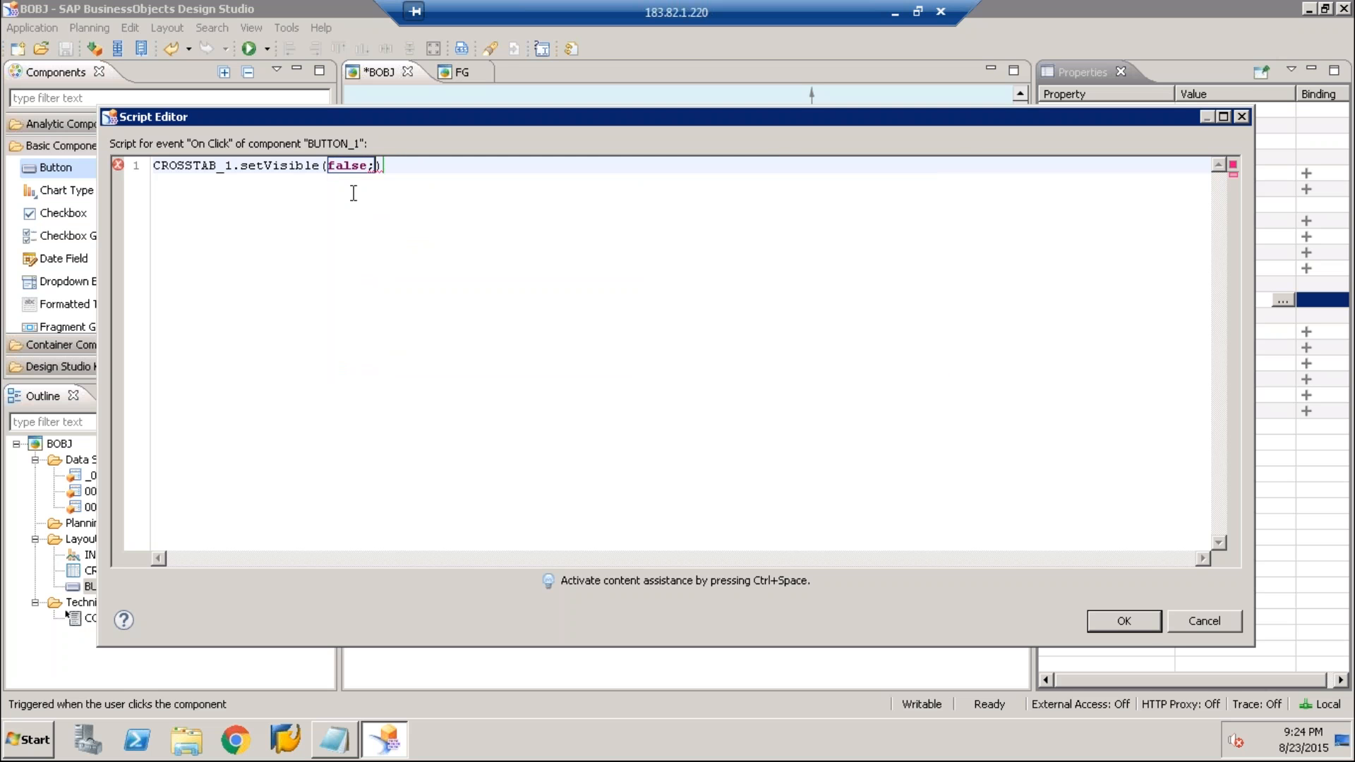
key("BackSpace")
key("Right")
type(";")
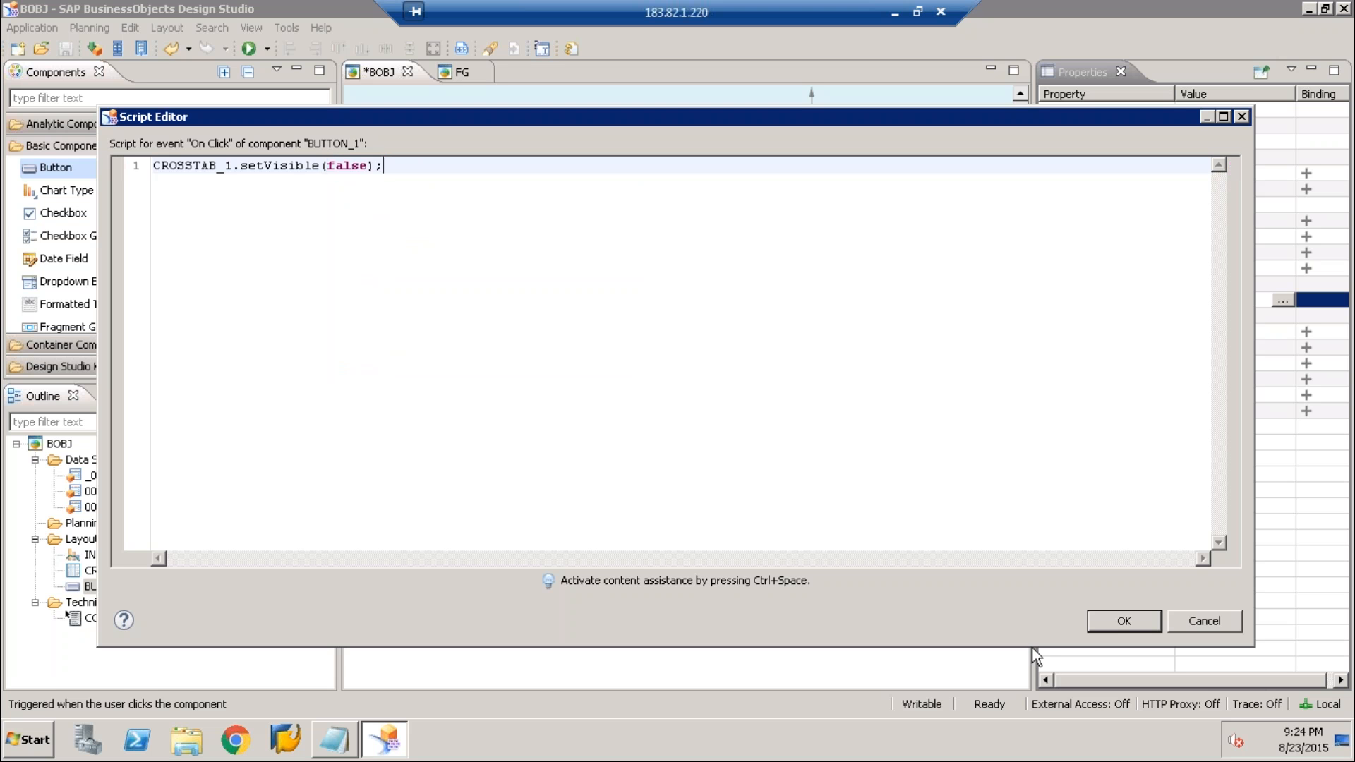
left_click(1111, 620)
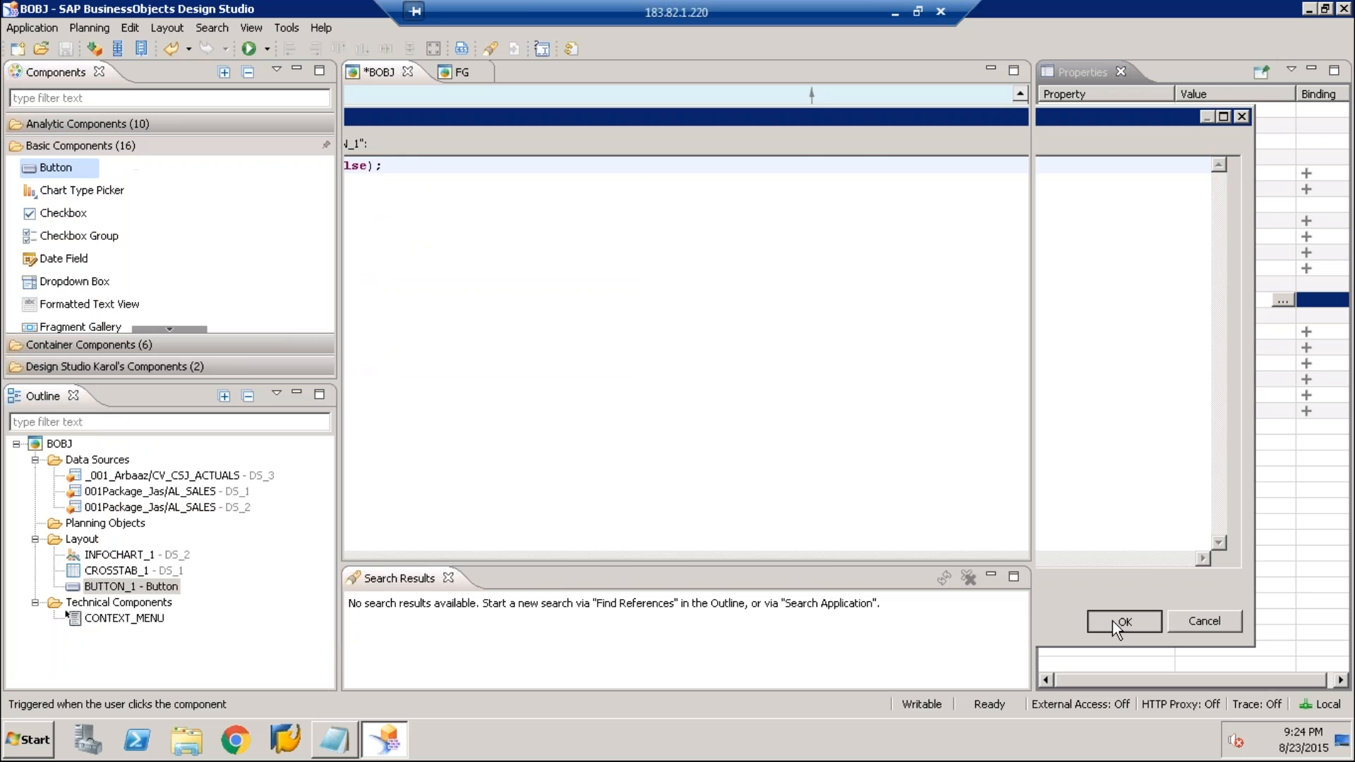
Save the application, run it in a maximized browser window to test hiding the crosstab with the button, and return to the design
key("ctrl+s")
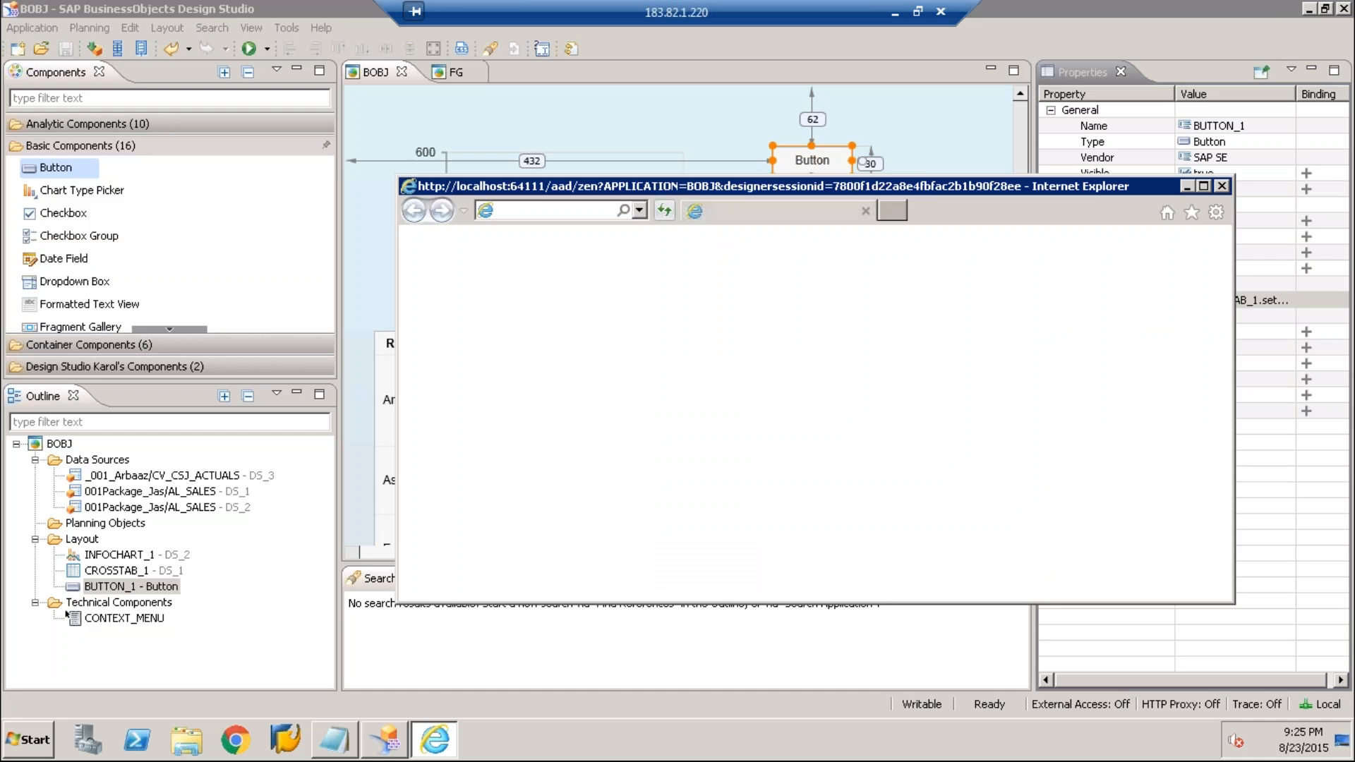
double_click(1014, 186)
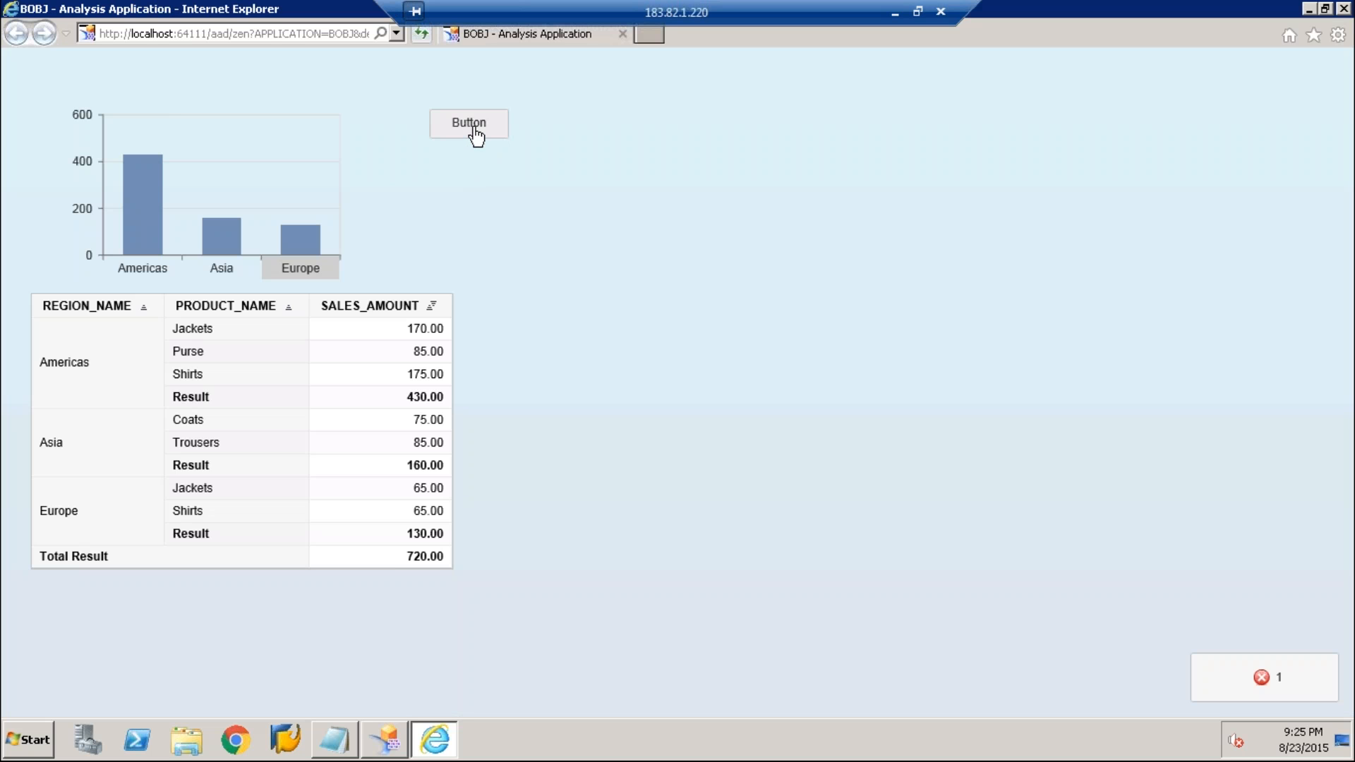
left_click(473, 127)
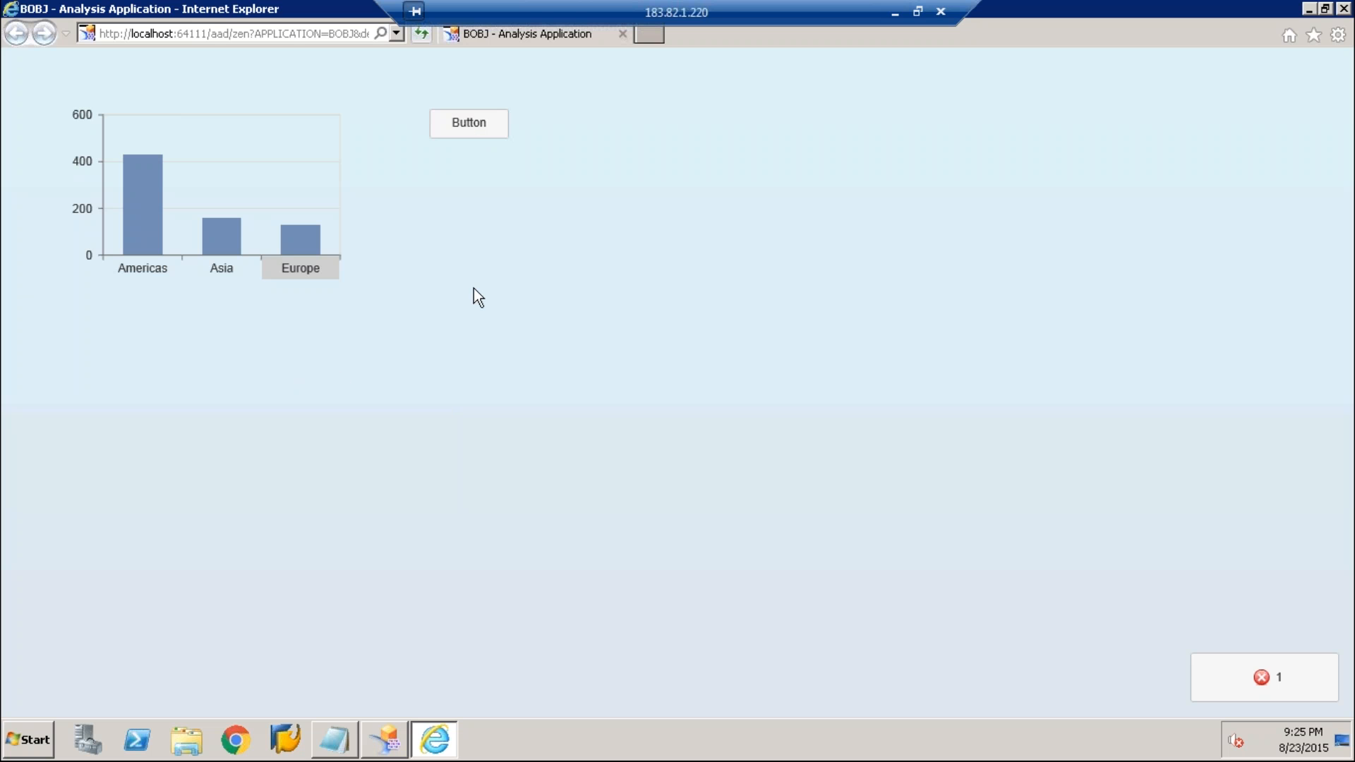
left_click(1344, 9)
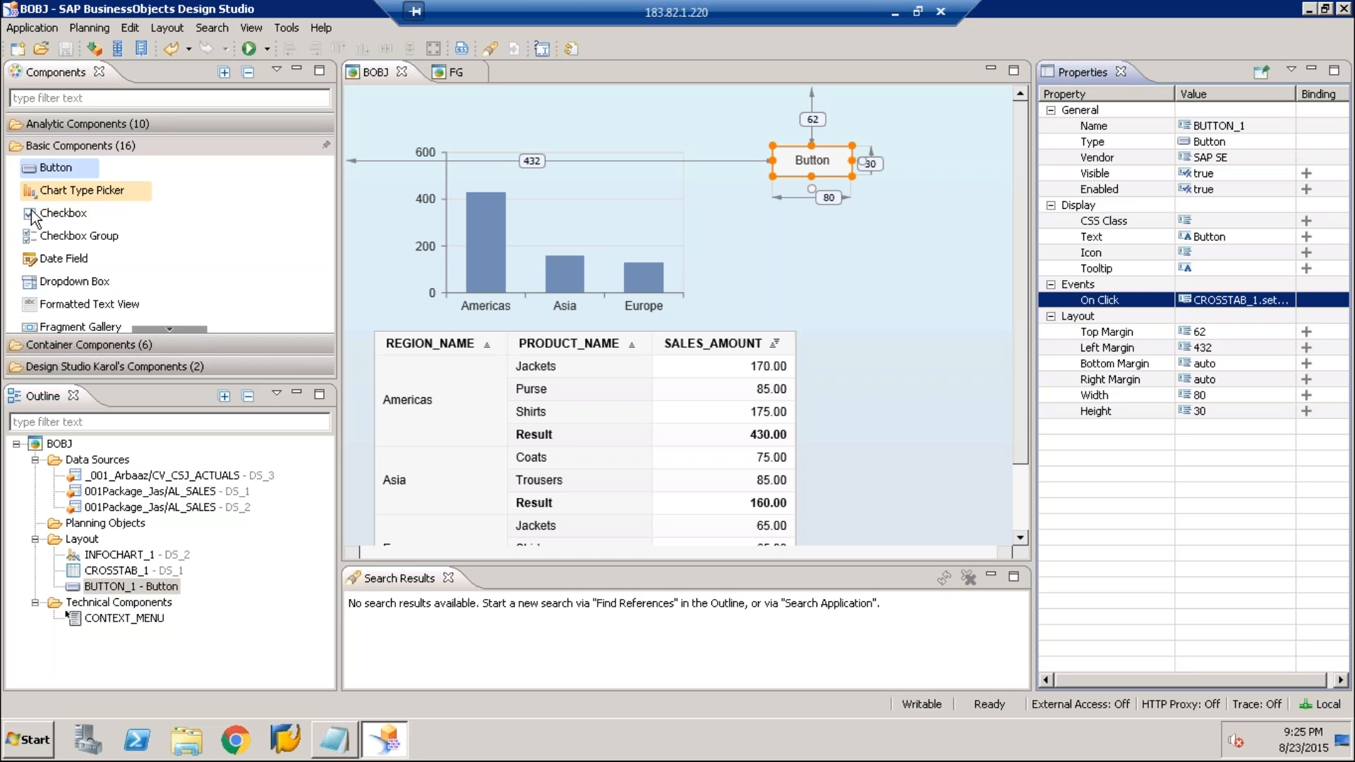
Add a Checkbox component below the button, at about 133 top margin and 425 left margin
left_click(65, 194)
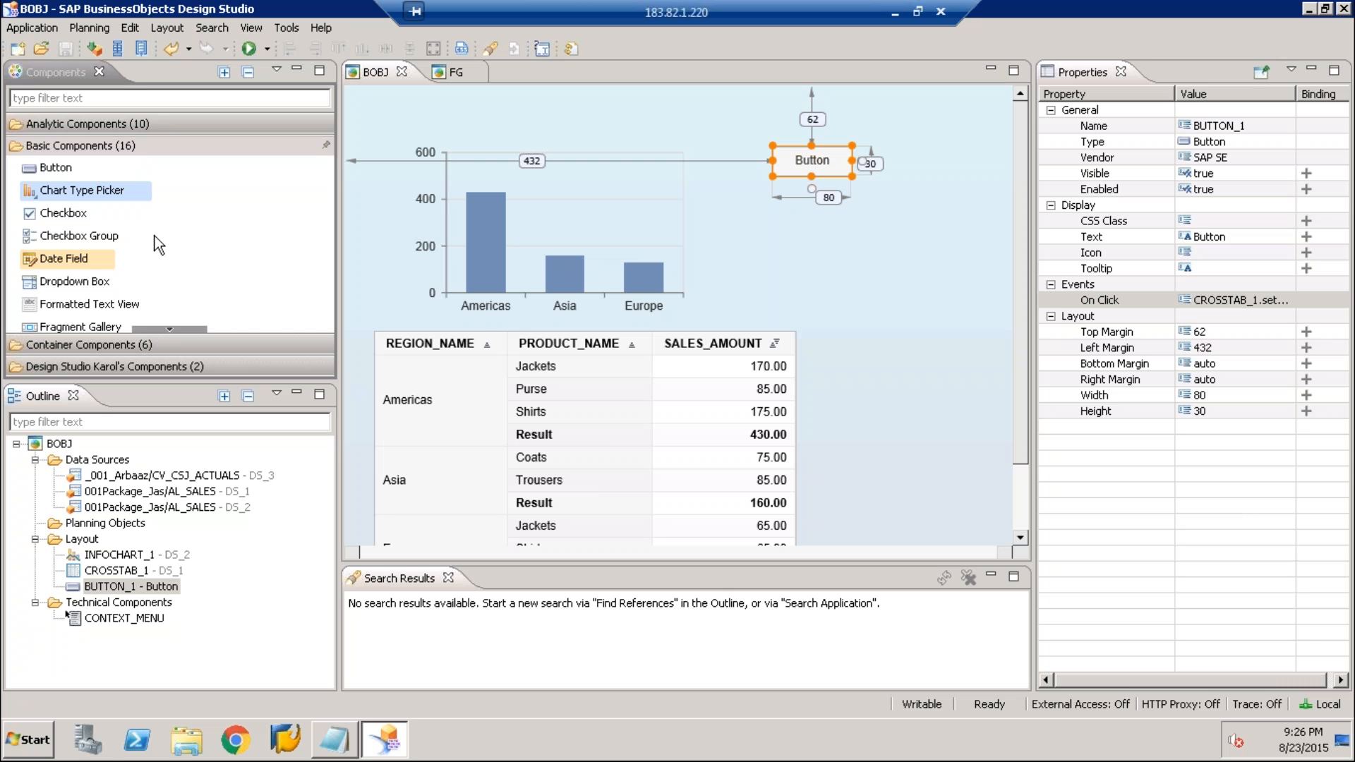
left_click_drag(60, 213, 787, 223)
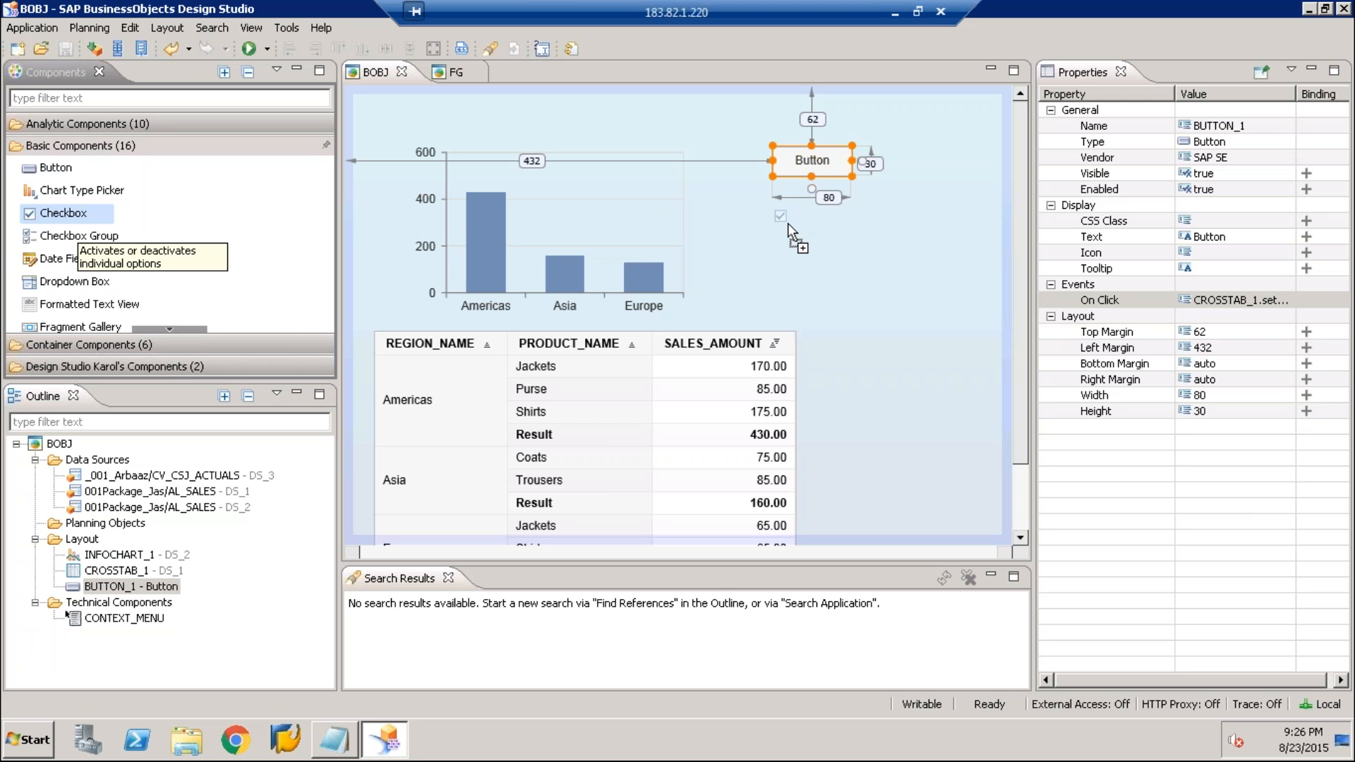
left_click_drag(788, 223, 811, 227)
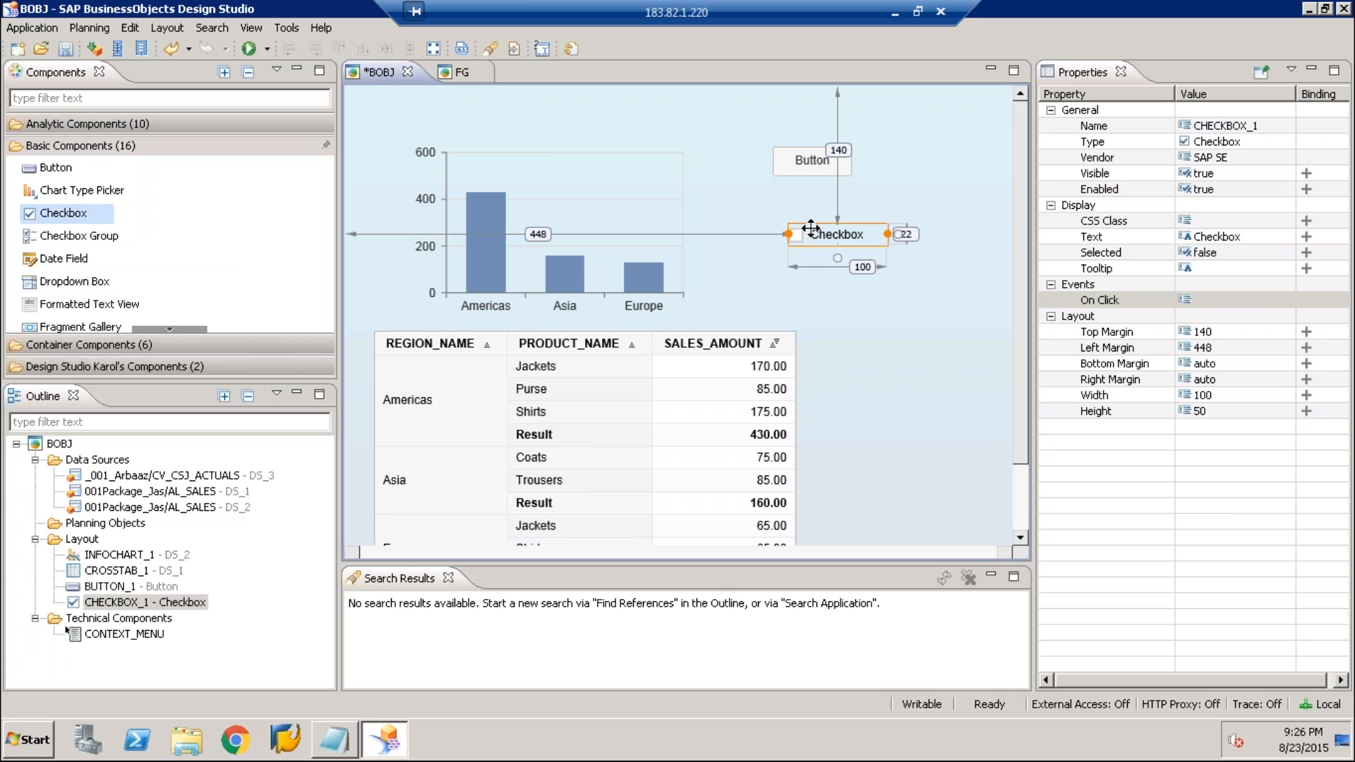
left_click_drag(811, 227, 788, 220)
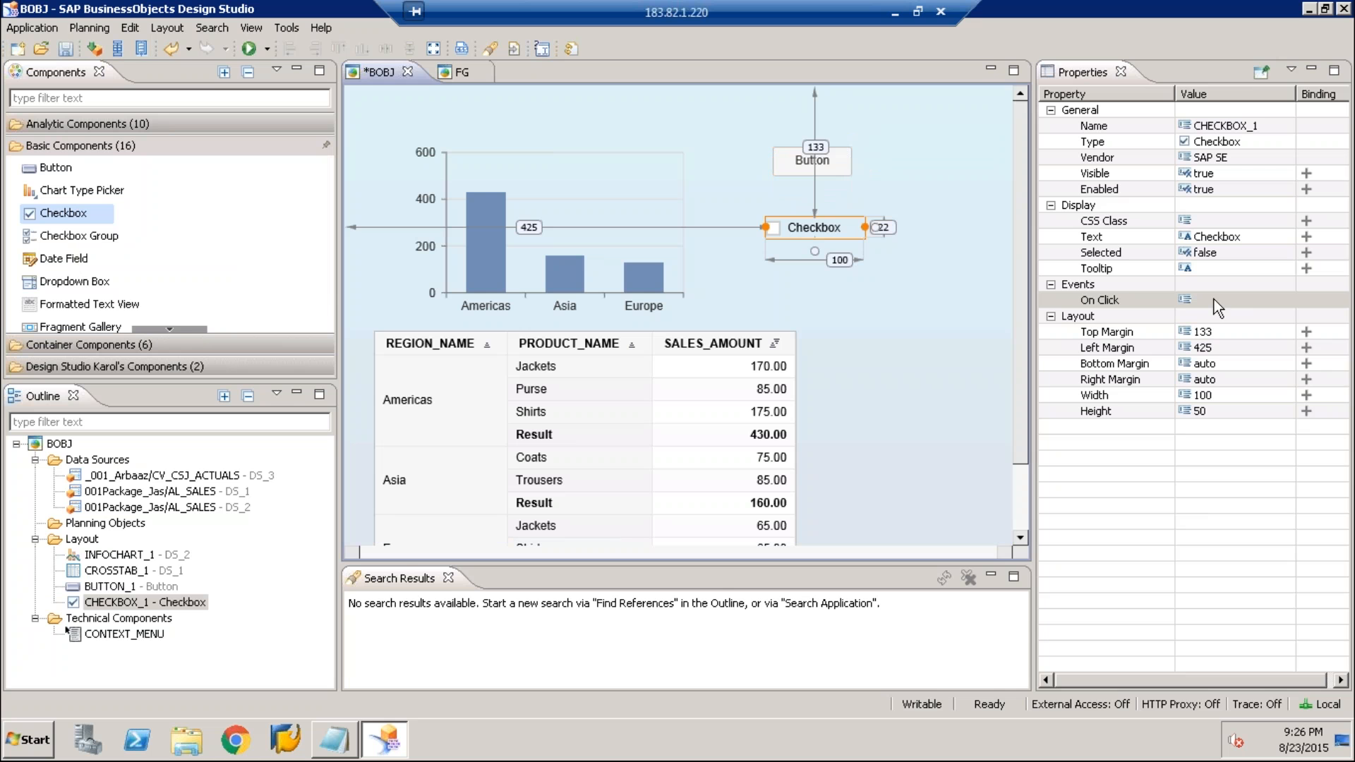
Open the script editor for the checkbox's On Click event and insert an if-Block template using content assistance
left_click(1214, 299)
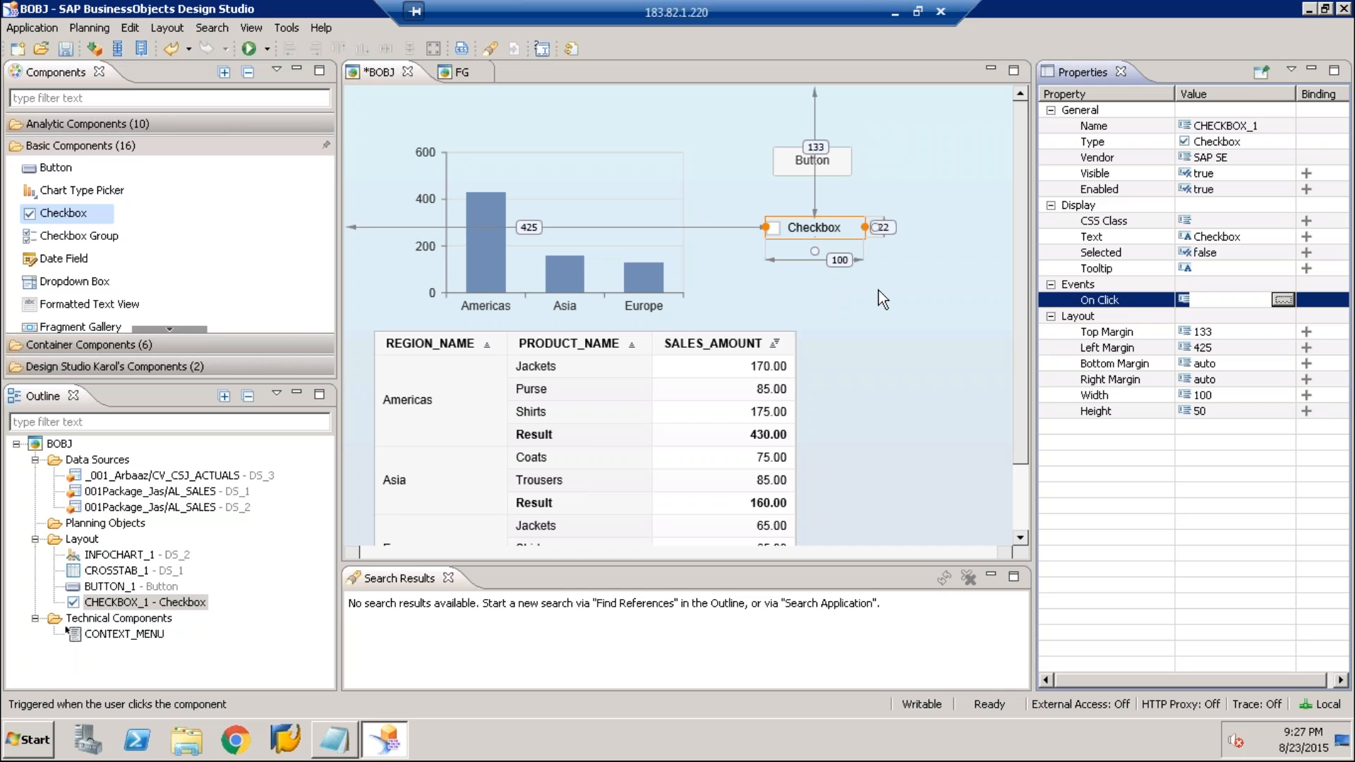
left_click(1282, 301)
left_click_drag(713, 103, 997, 447)
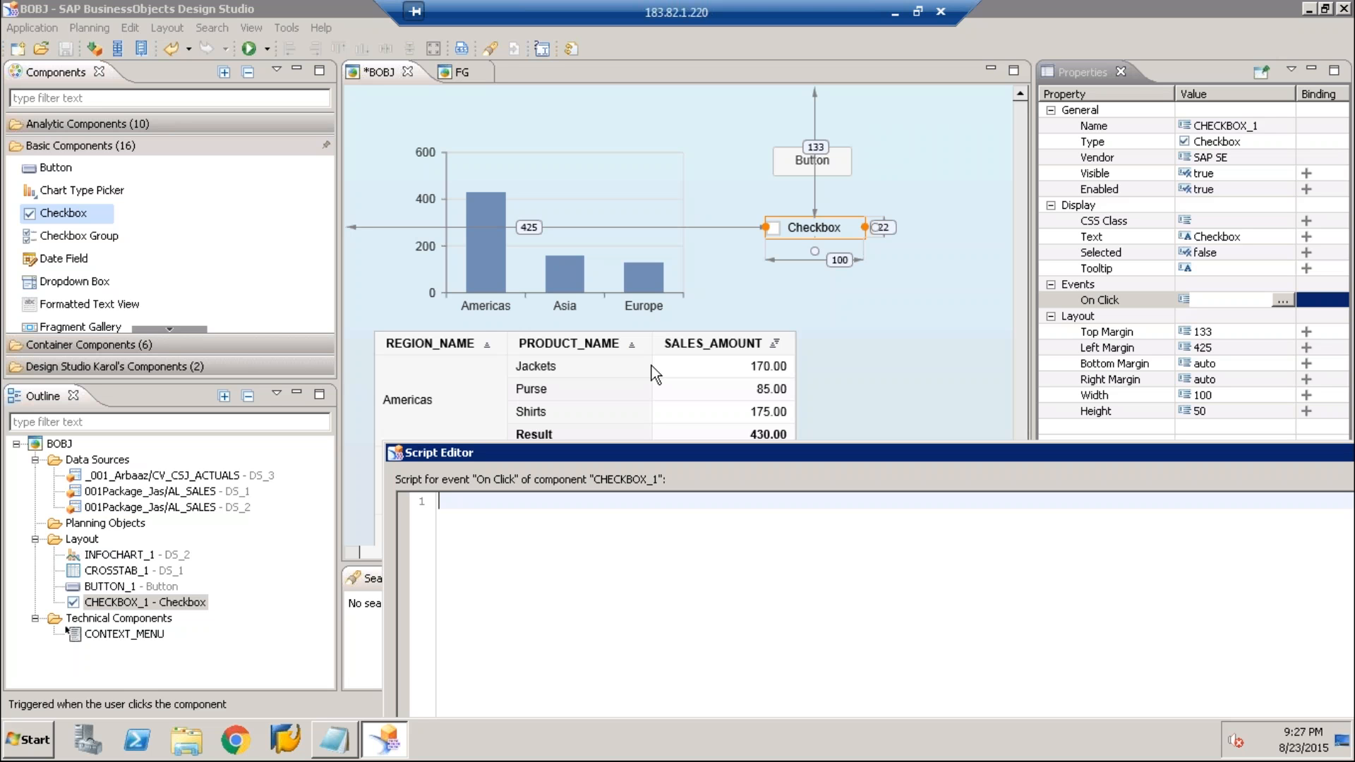
key("ctrl+space")
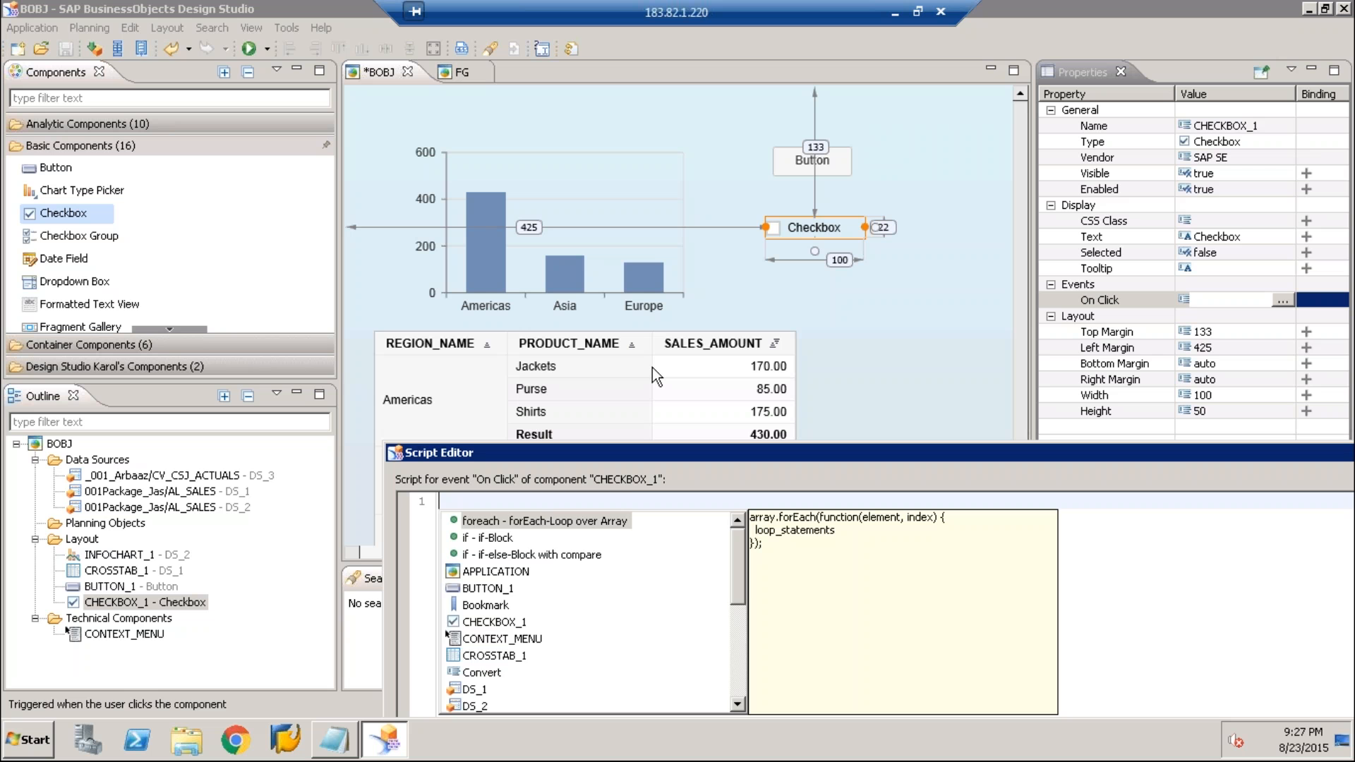
type("if")
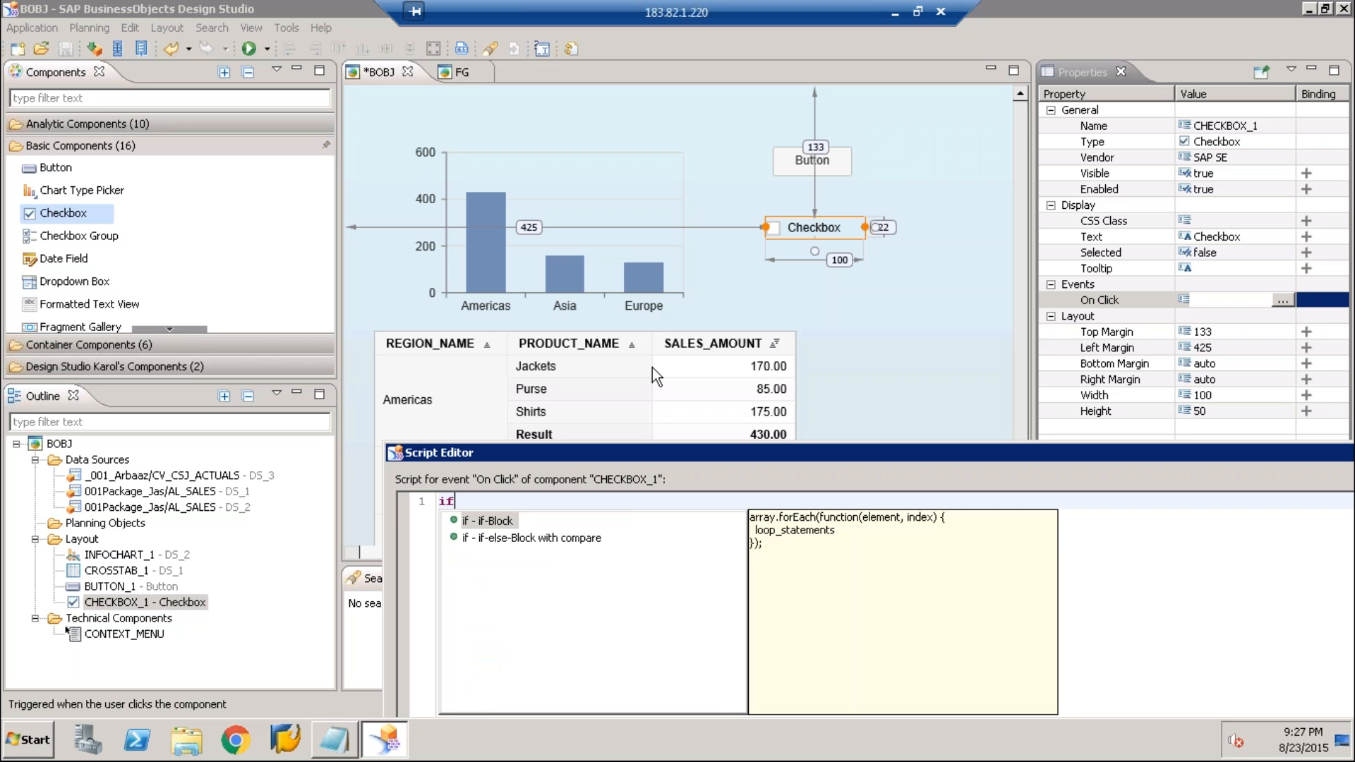
double_click(484, 520)
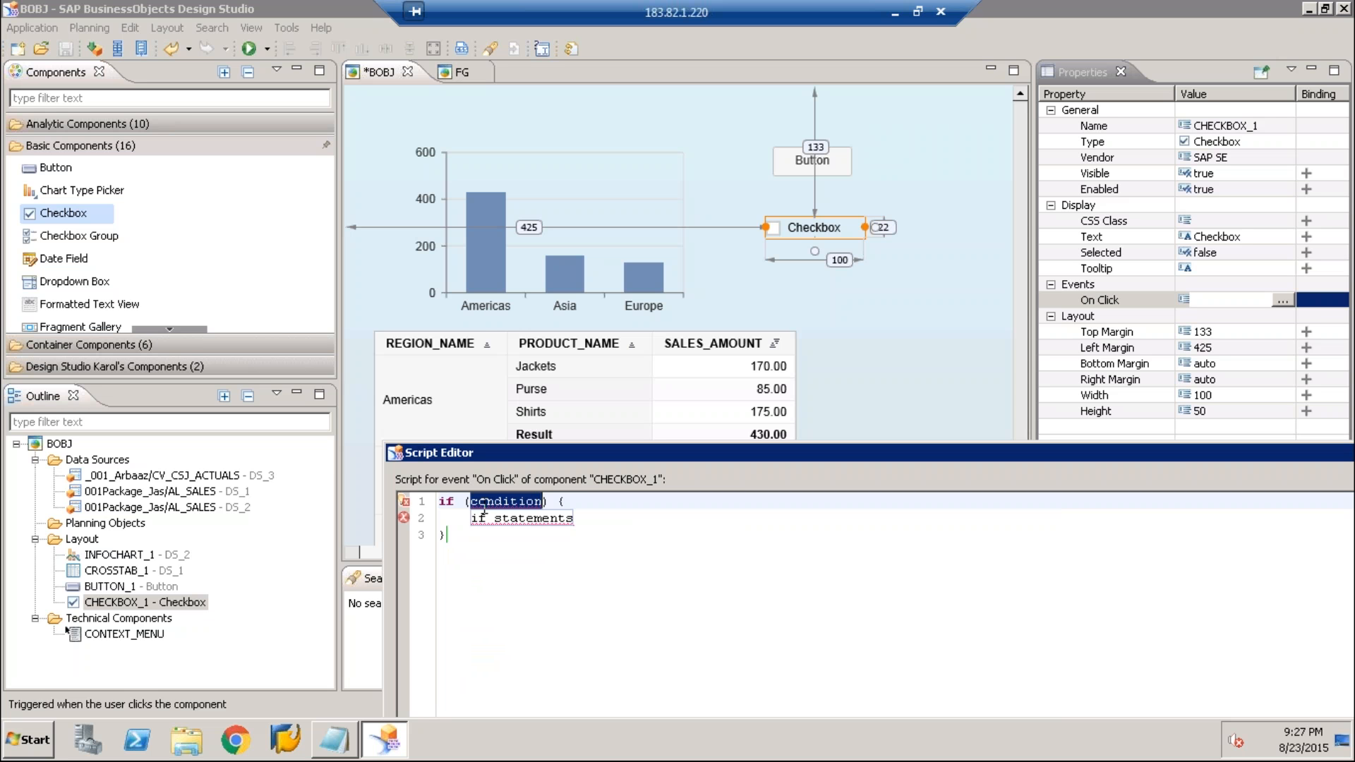
Set the if condition to CHECKBOX_1.isChecked() and its statement to CROSSTAB_1.setVisible(false);
type("ch")
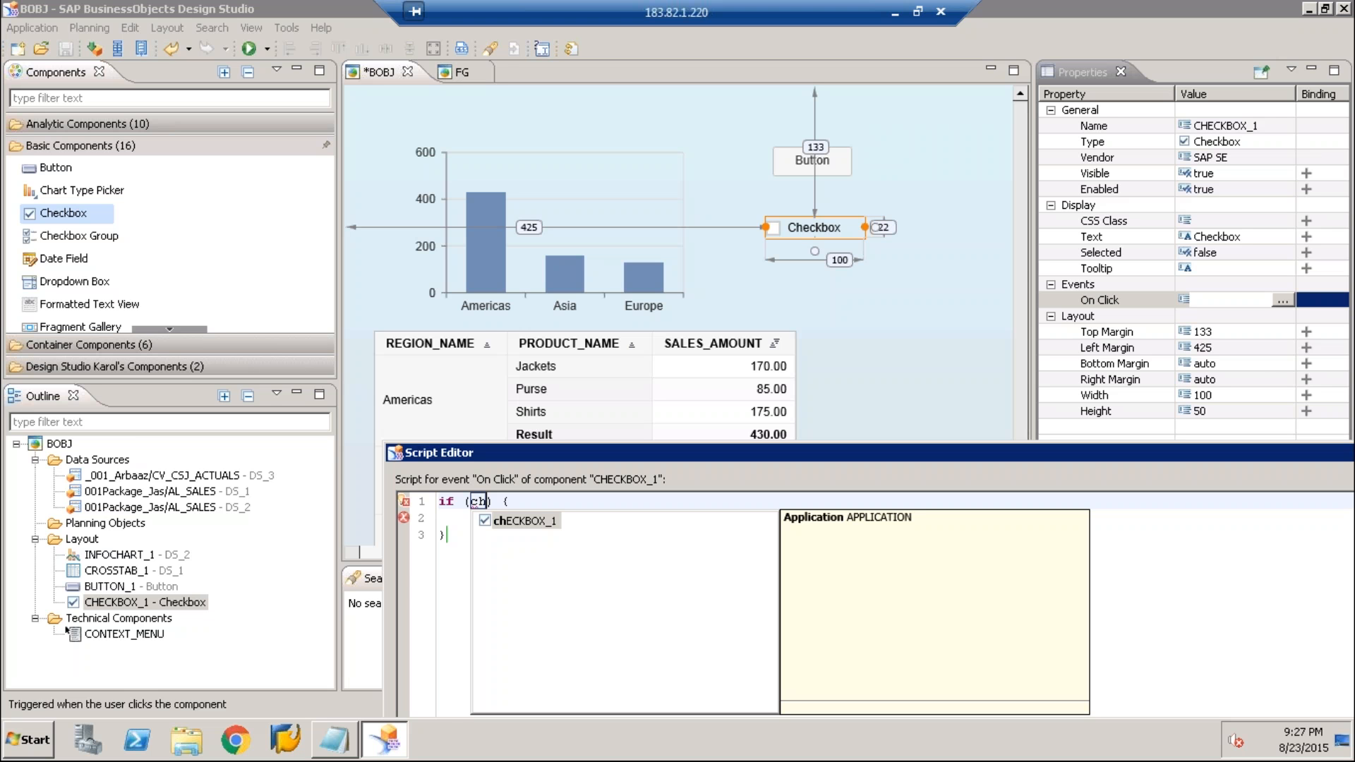
key("Return")
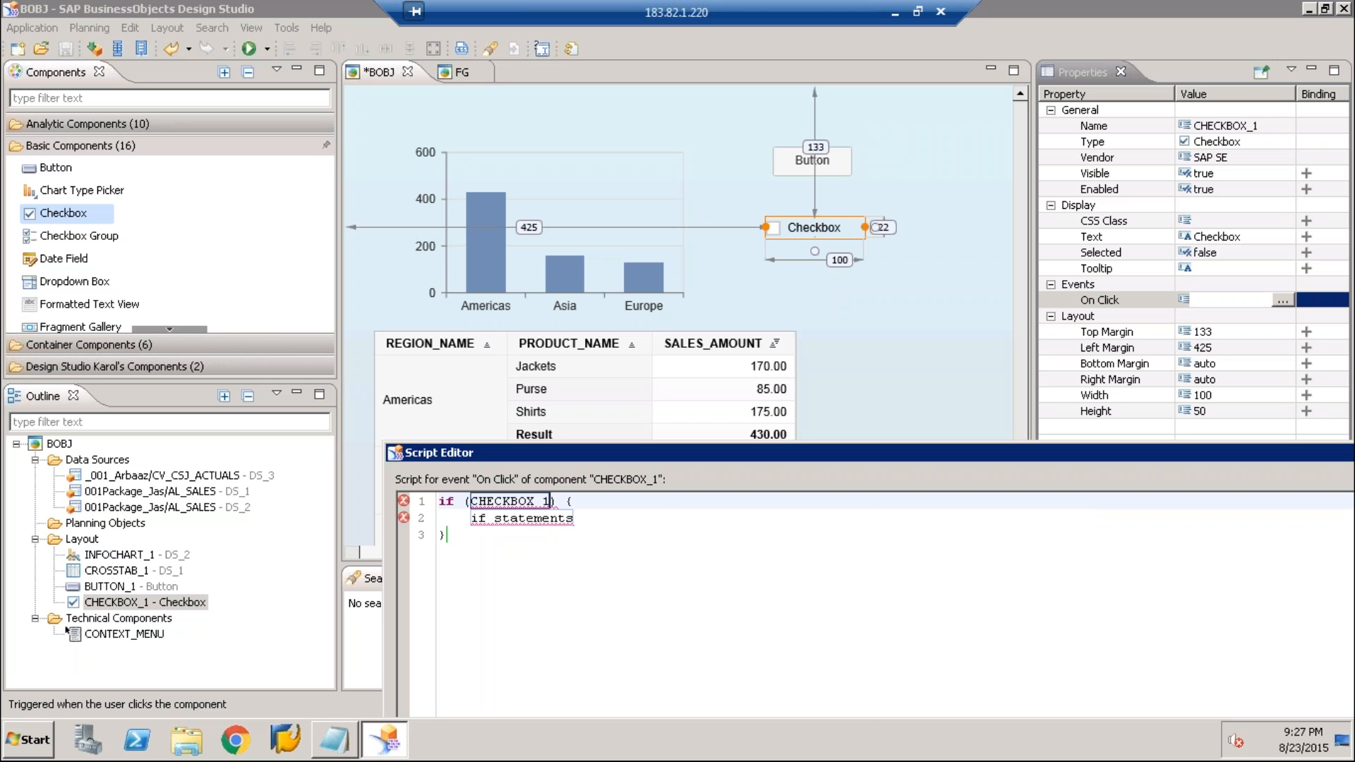
type(".setVisible(false")
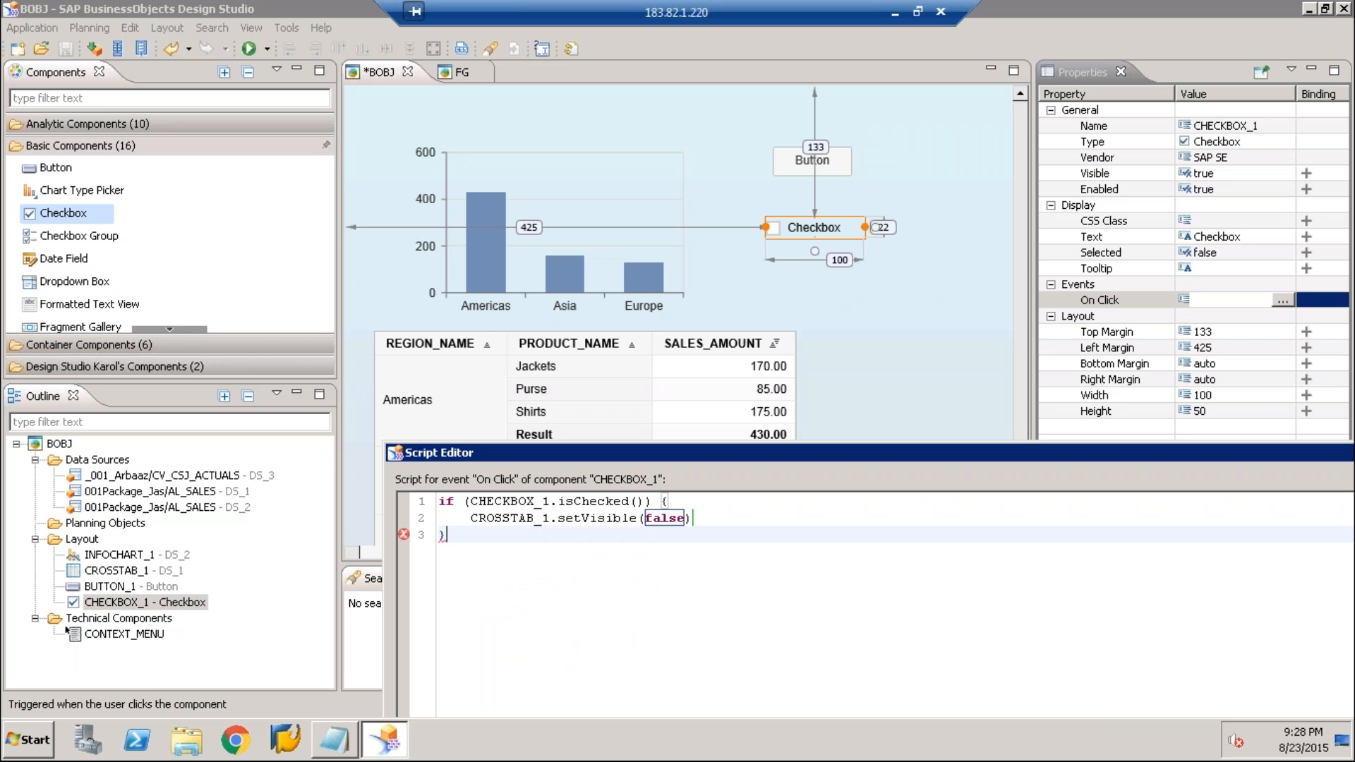
type("; }")
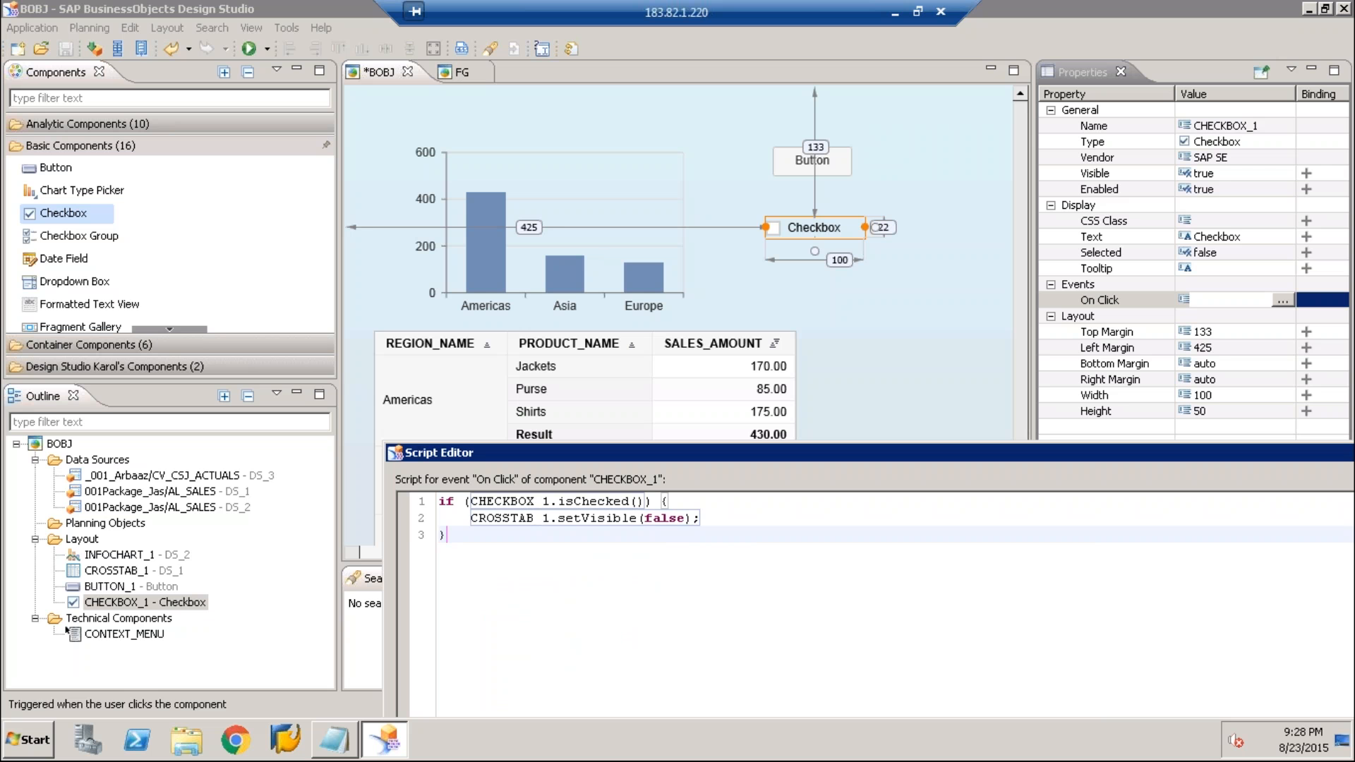
type("else")
Append an else branch to the script containing CROSSTAB_1.setVisible(false);
key("Return")
type("{")
key("Return")
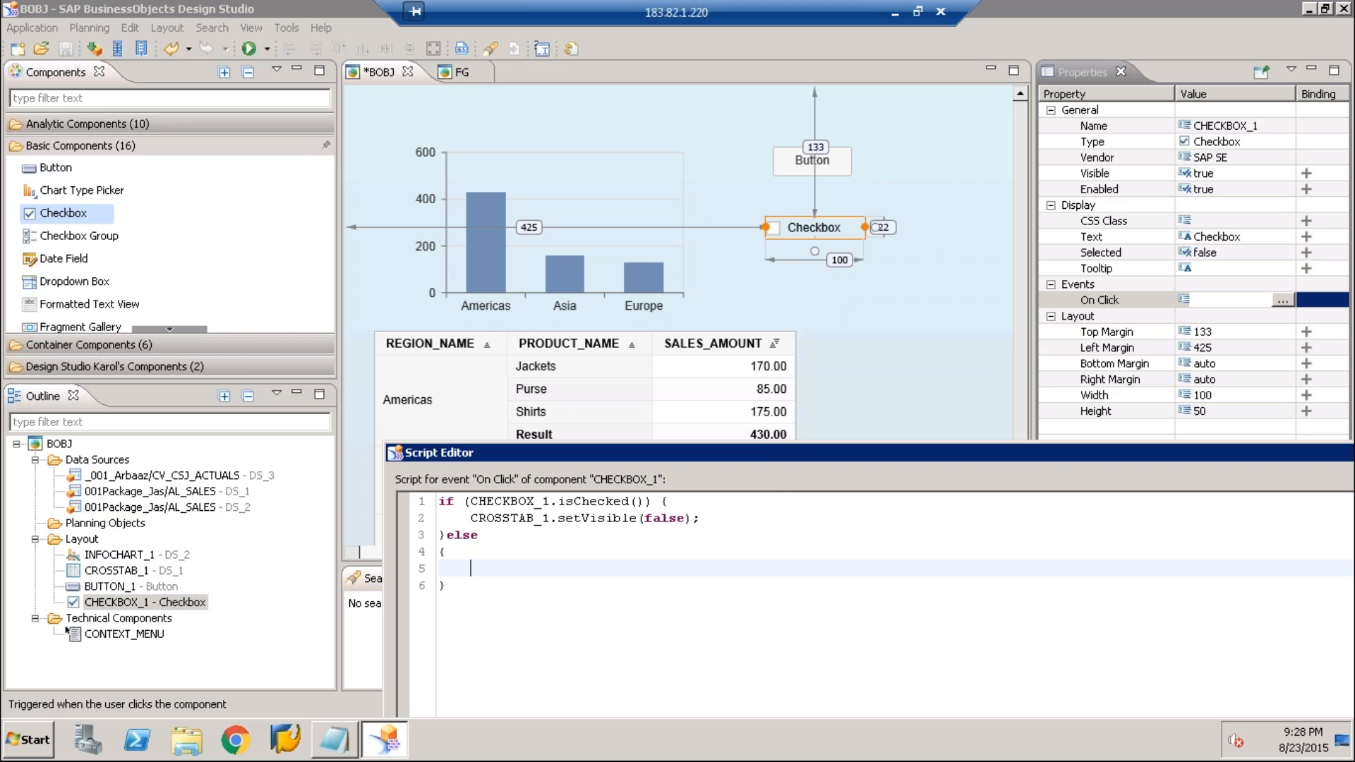
type("c")
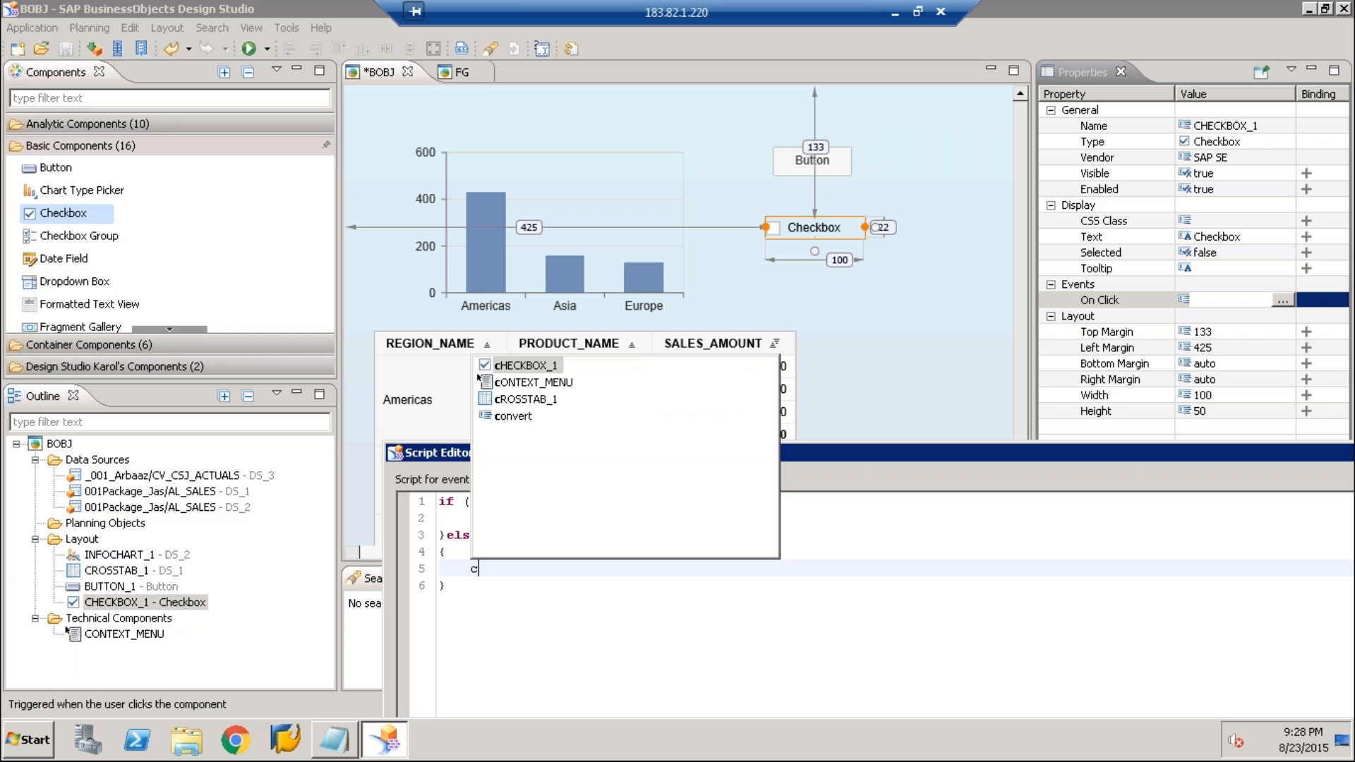
key("Down")
key("Down")
key("Return")
type(".setVisible(fal")
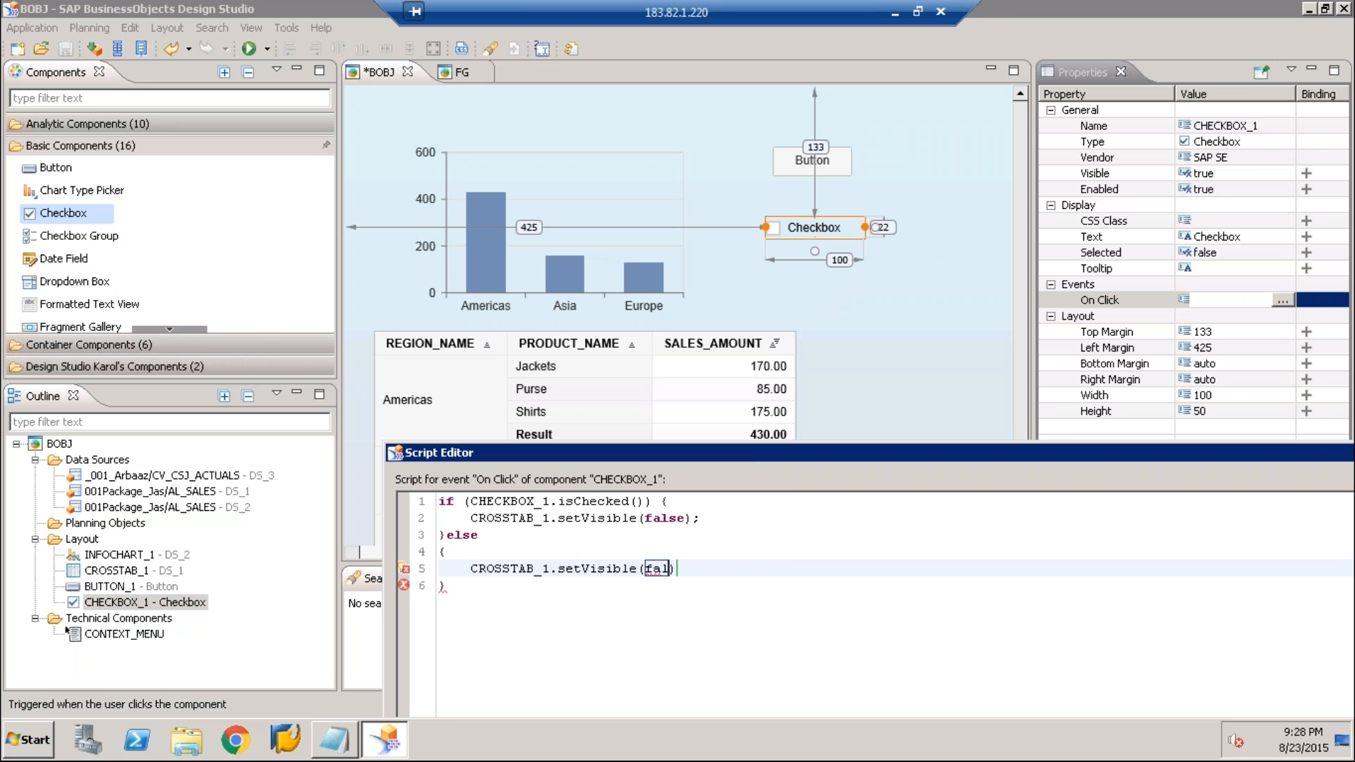
type("se);")
Change the setVisible argument in the if branch to true
left_click(687, 521)
key("BackSpace")
key("BackSpace")
key("BackSpace")
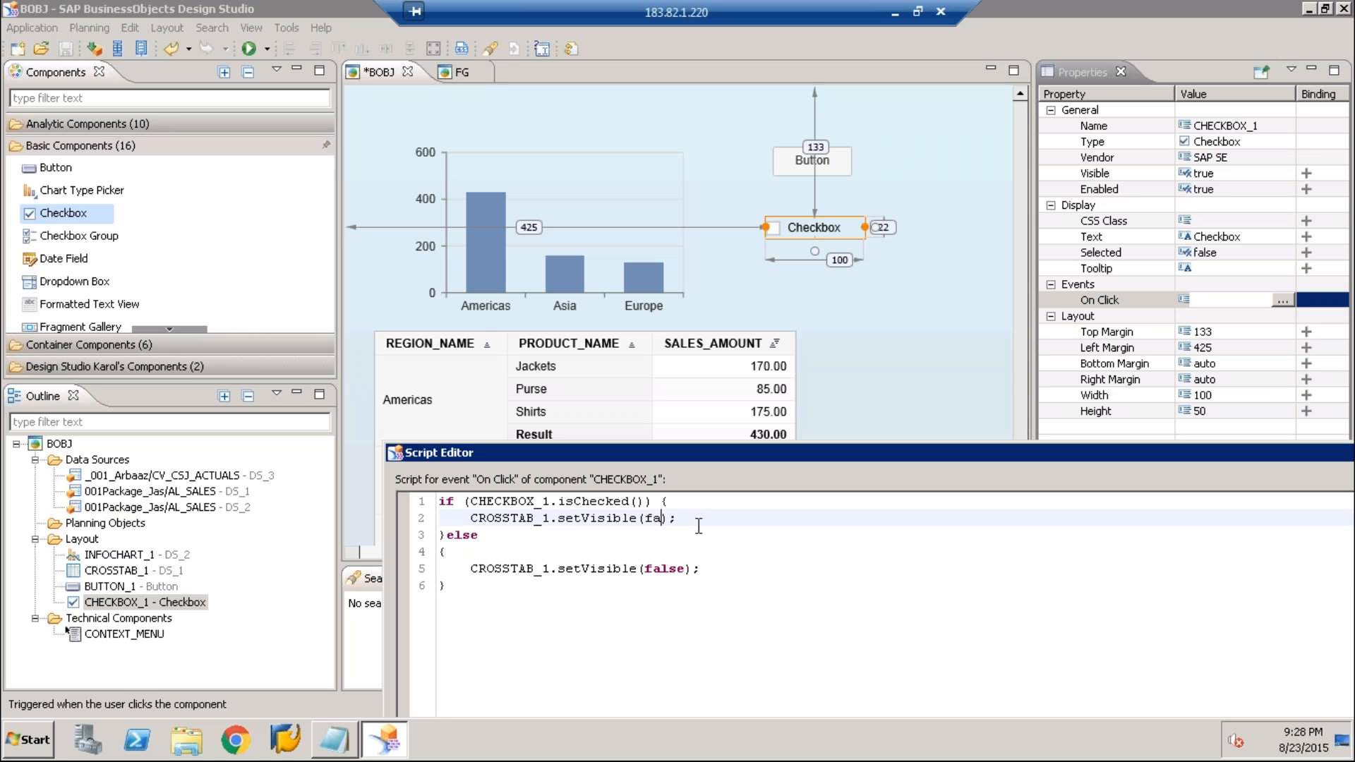
key("BackSpace")
key("BackSpace")
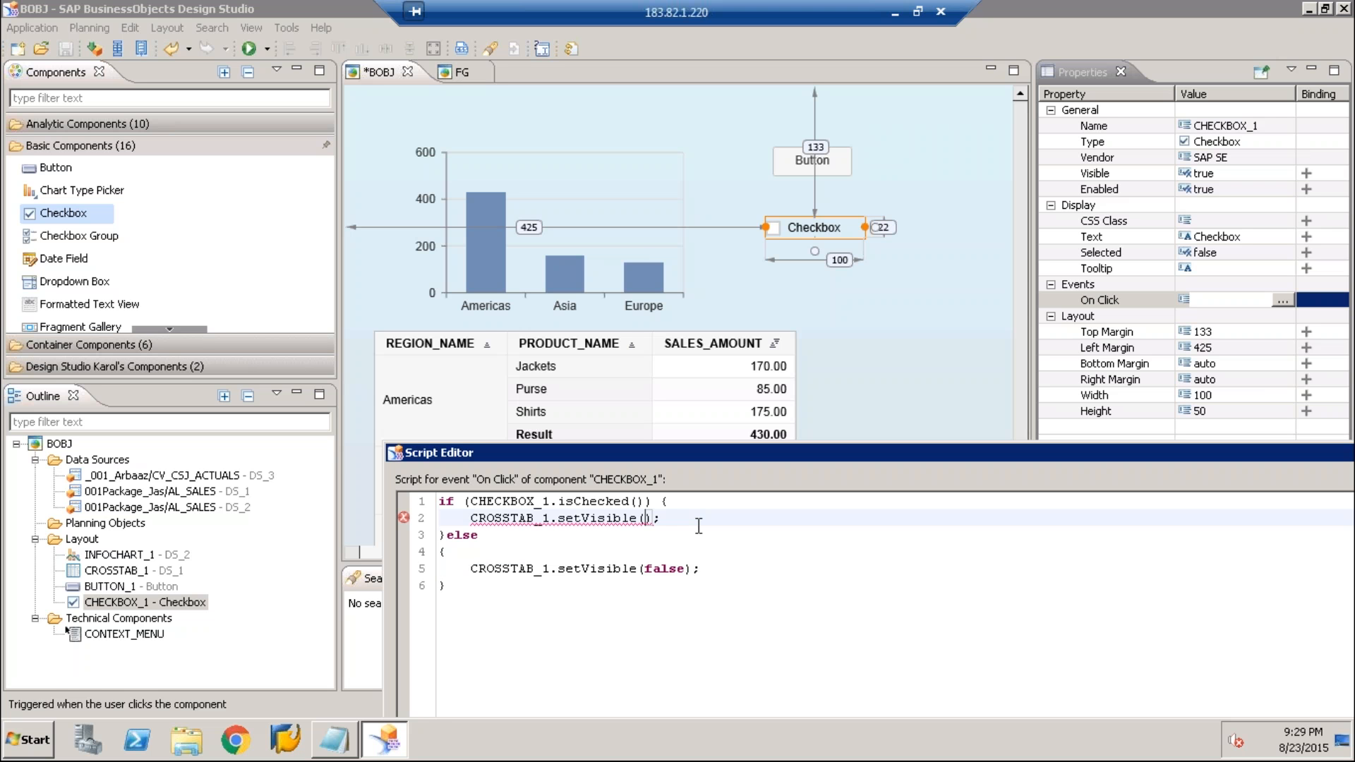
type("true")
Extend the if condition with == true after CHECKBOX_1.isChecked()
key("Up")
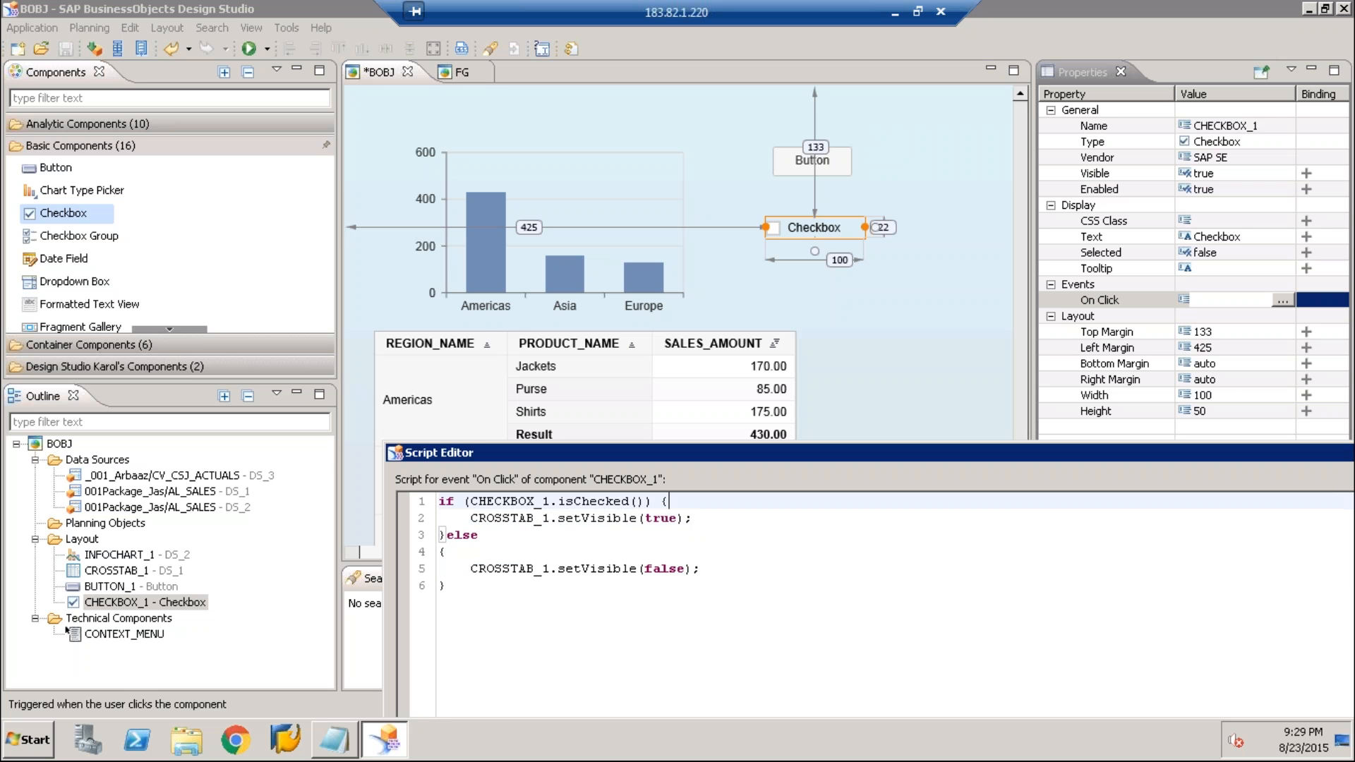
key("Left")
key("Left")
key("Left")
type("== true")
left_click(691, 517)
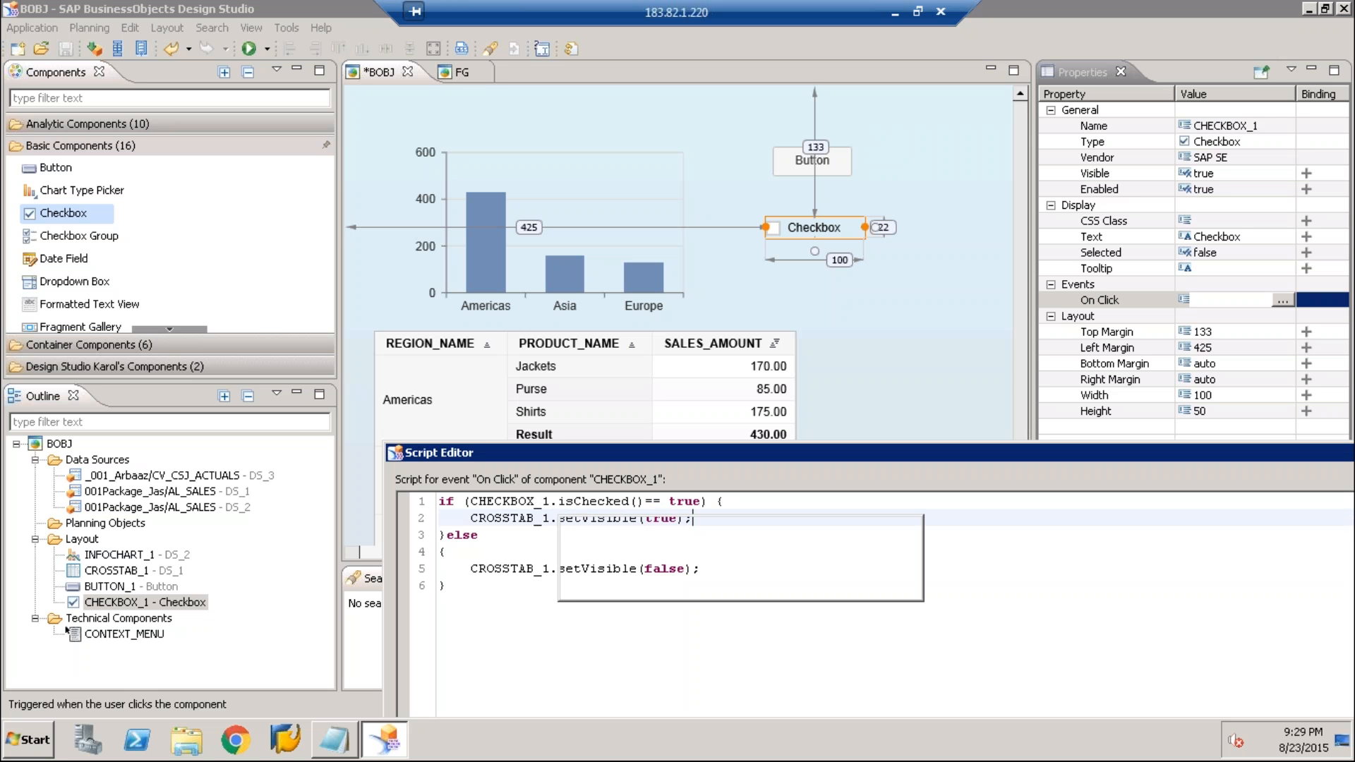
Accept the checkbox's On Click script and set the checkbox's Selected property to true
left_click(526, 519)
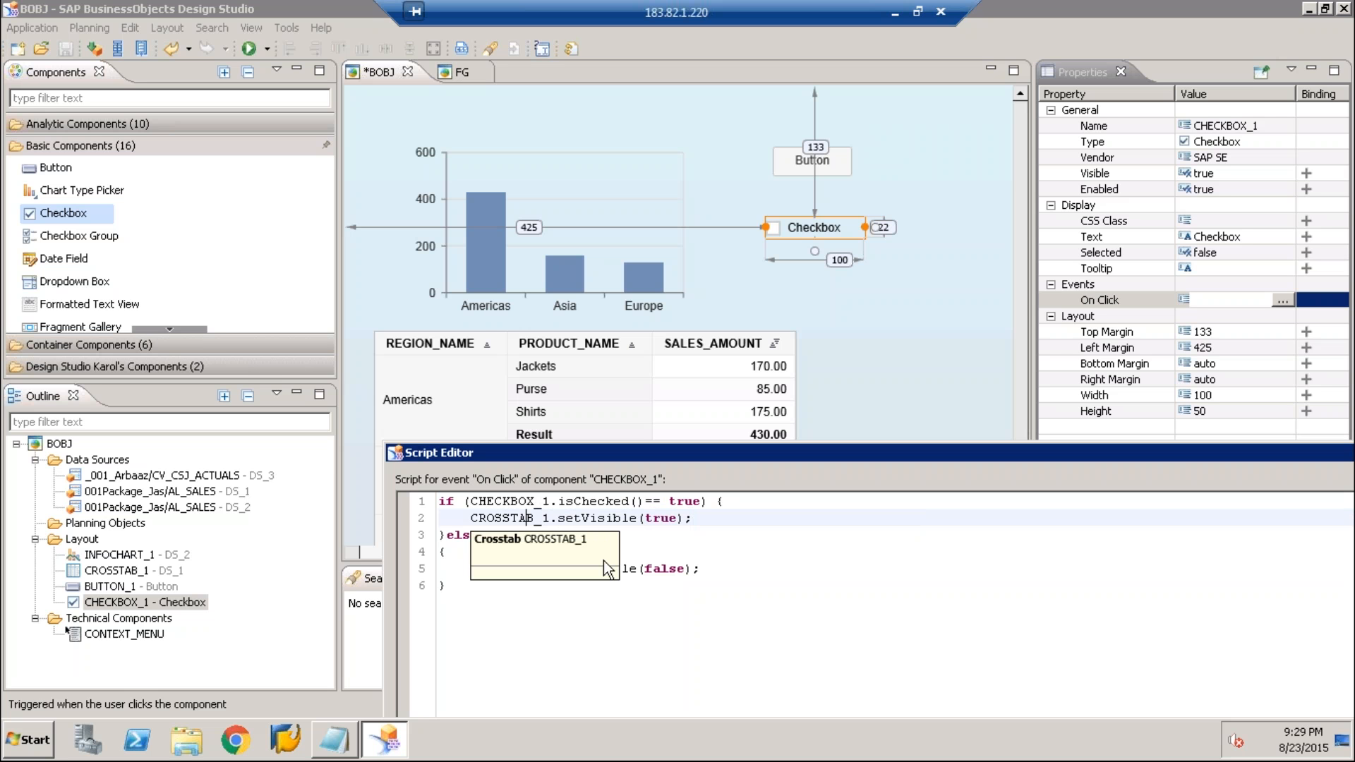
left_click(616, 593)
left_click_drag(824, 452, 806, 391)
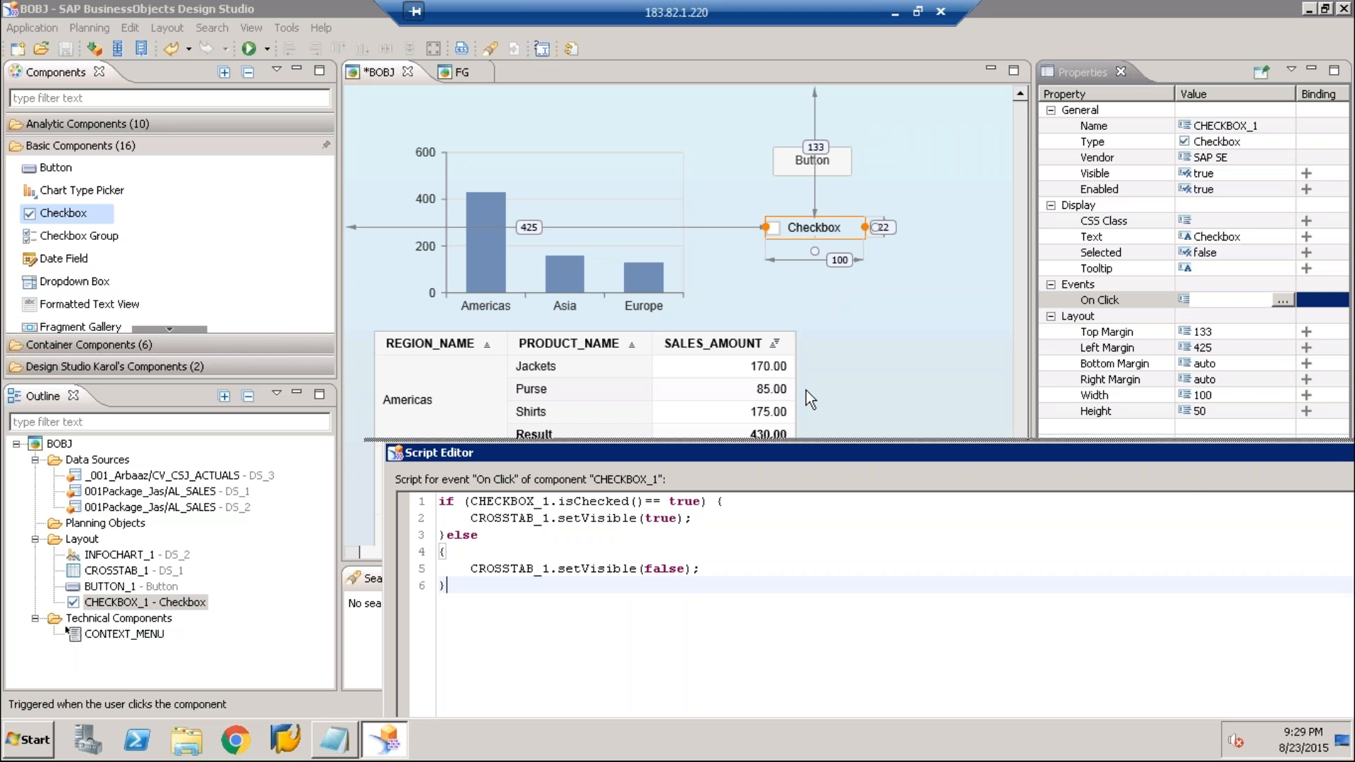
left_click_drag(806, 391, 627, 226)
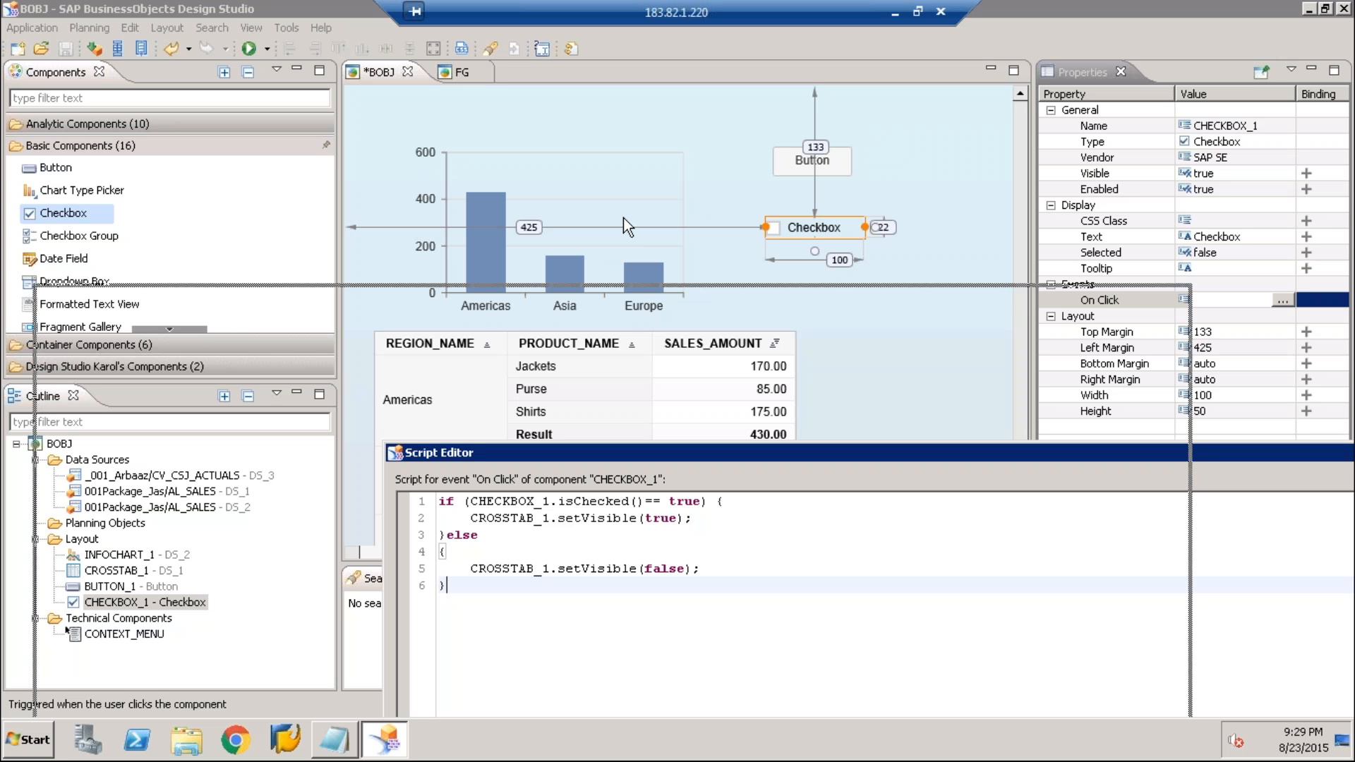
left_click(1286, 253)
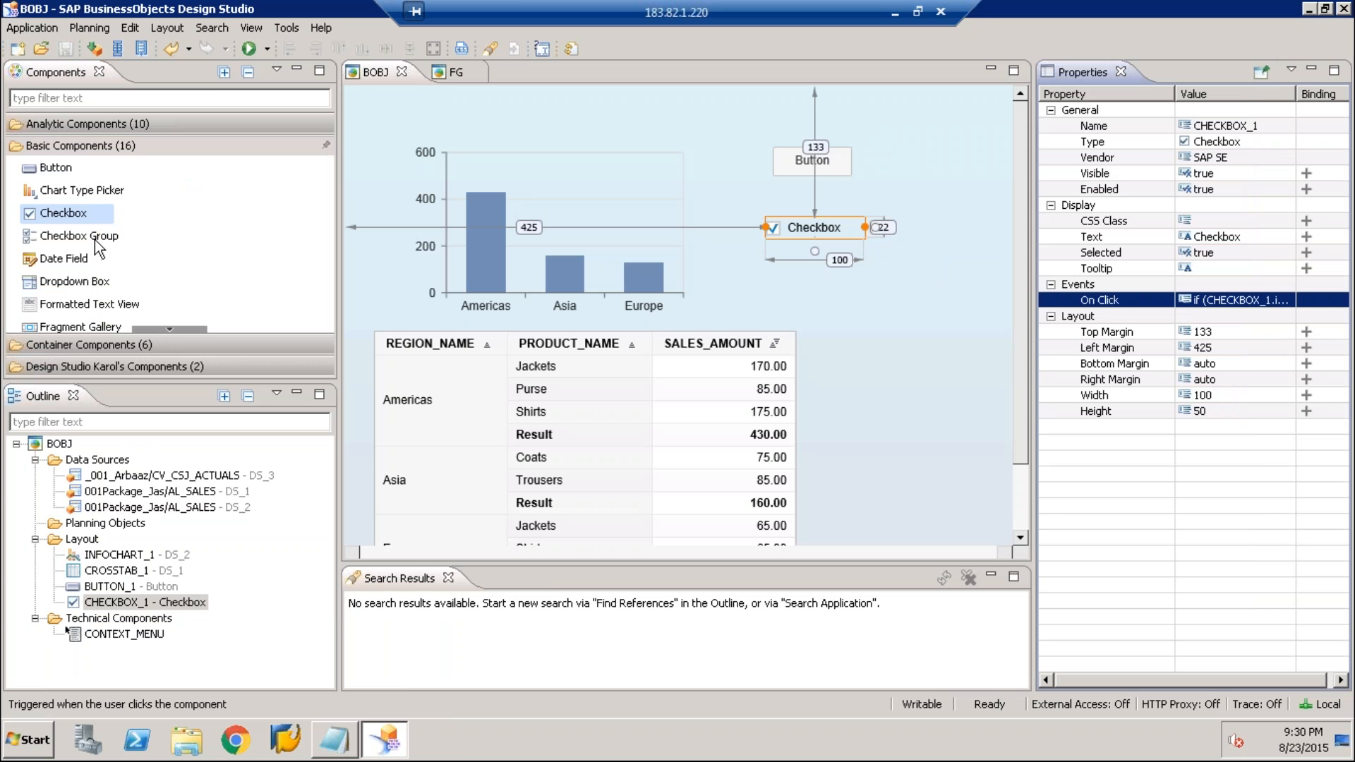
Add a Checkbox Group component beside the crosstab, at about 251 top margin and 478 left margin
left_click(103, 241)
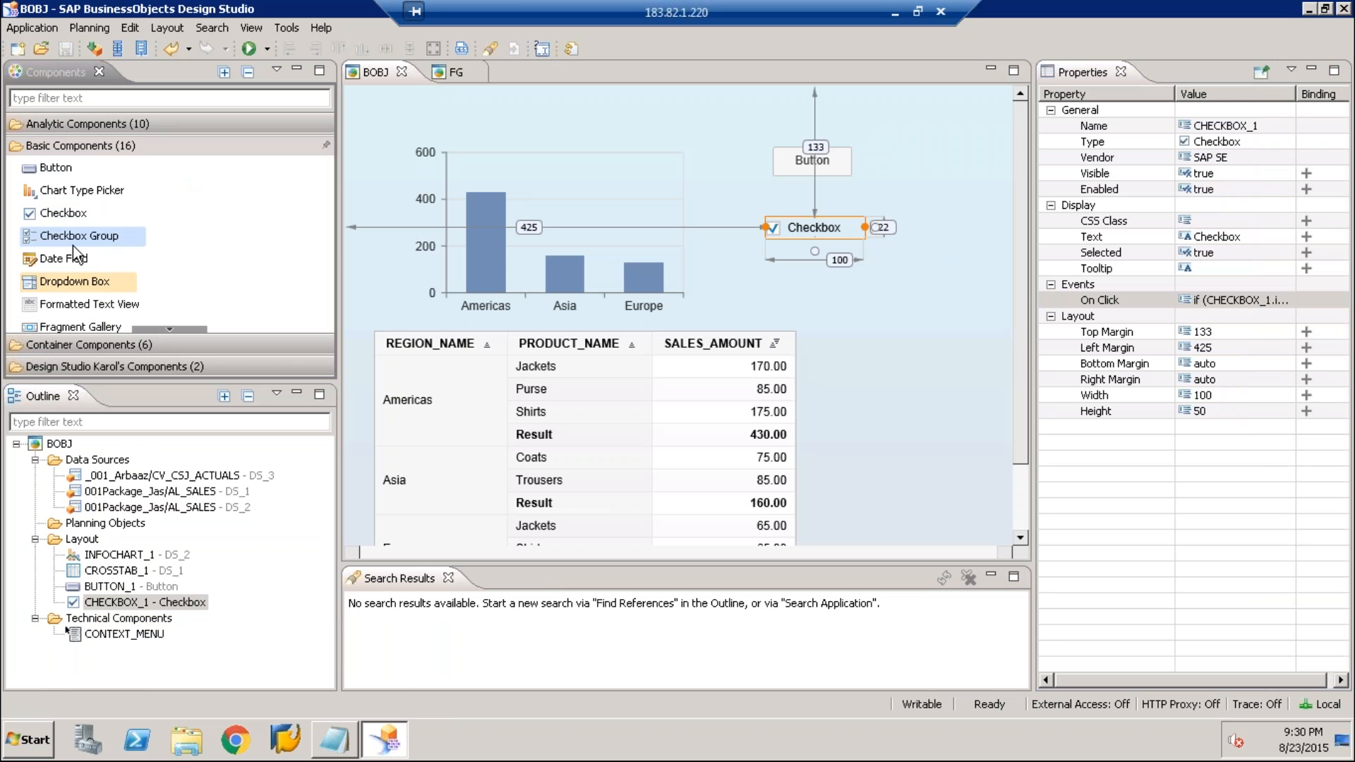
left_click_drag(72, 238, 814, 336)
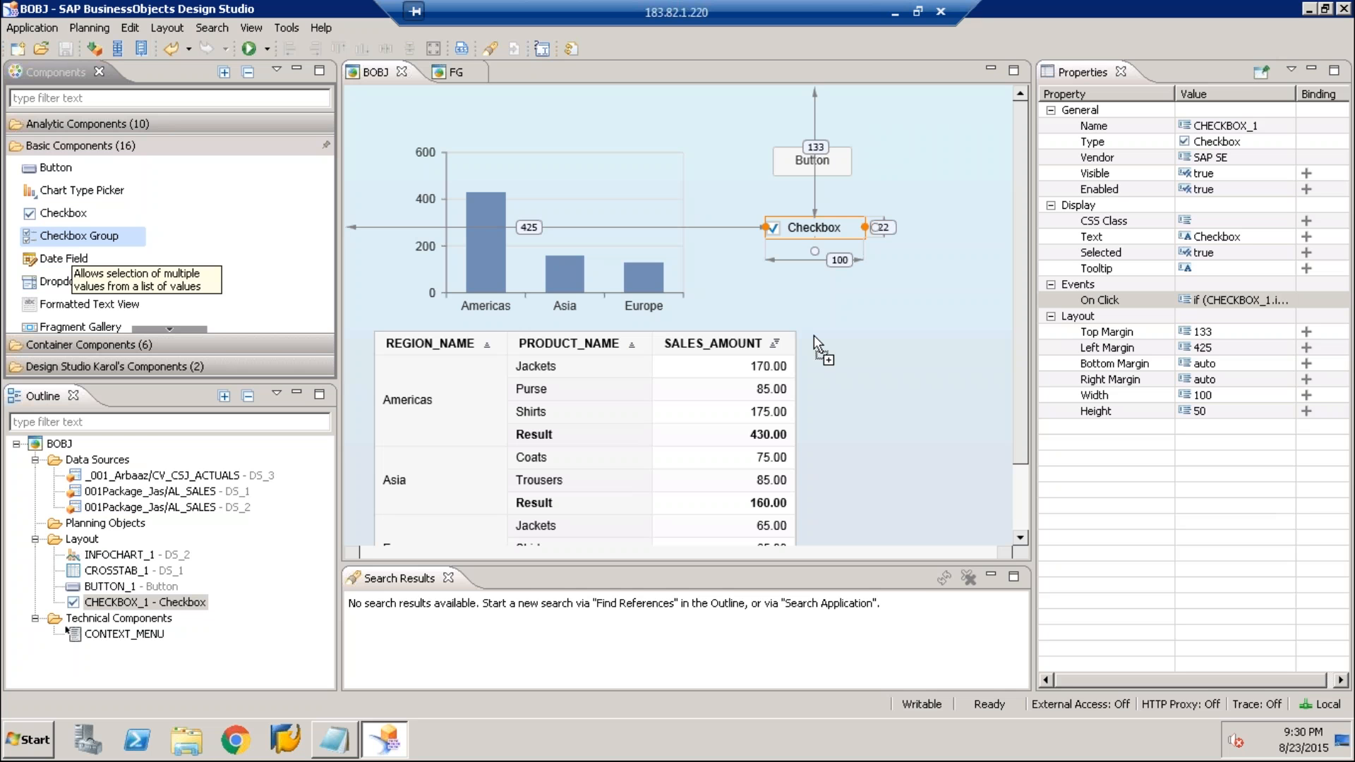
left_click_drag(814, 336, 832, 339)
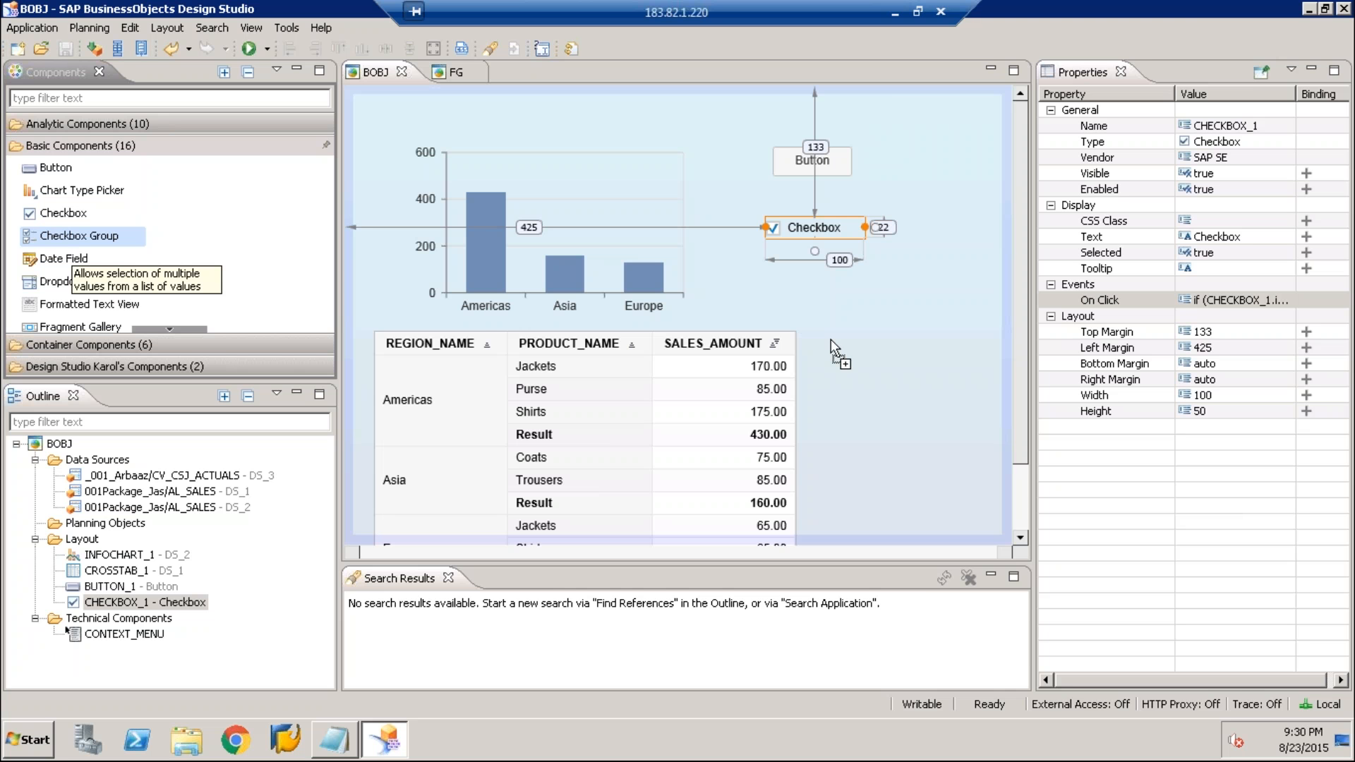
left_click_drag(832, 338, 831, 339)
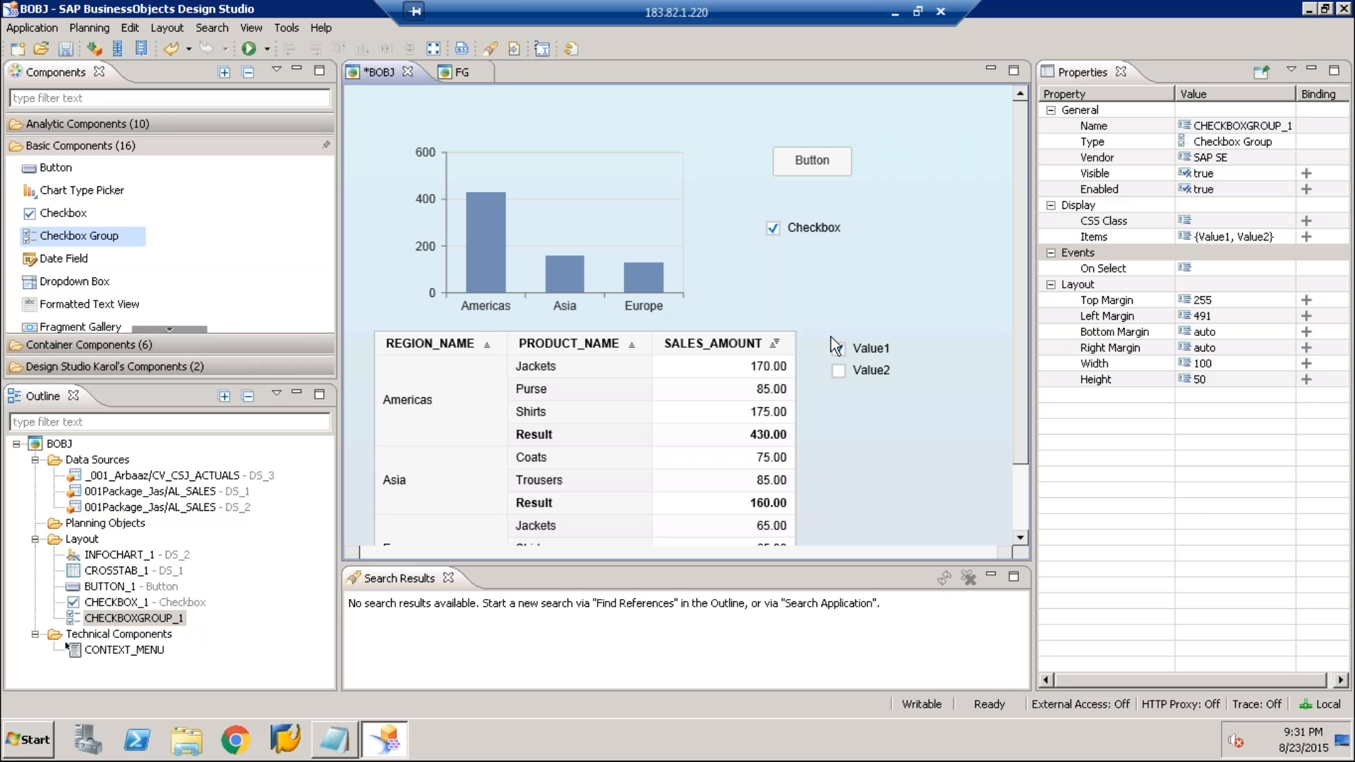
left_click_drag(850, 357, 857, 365)
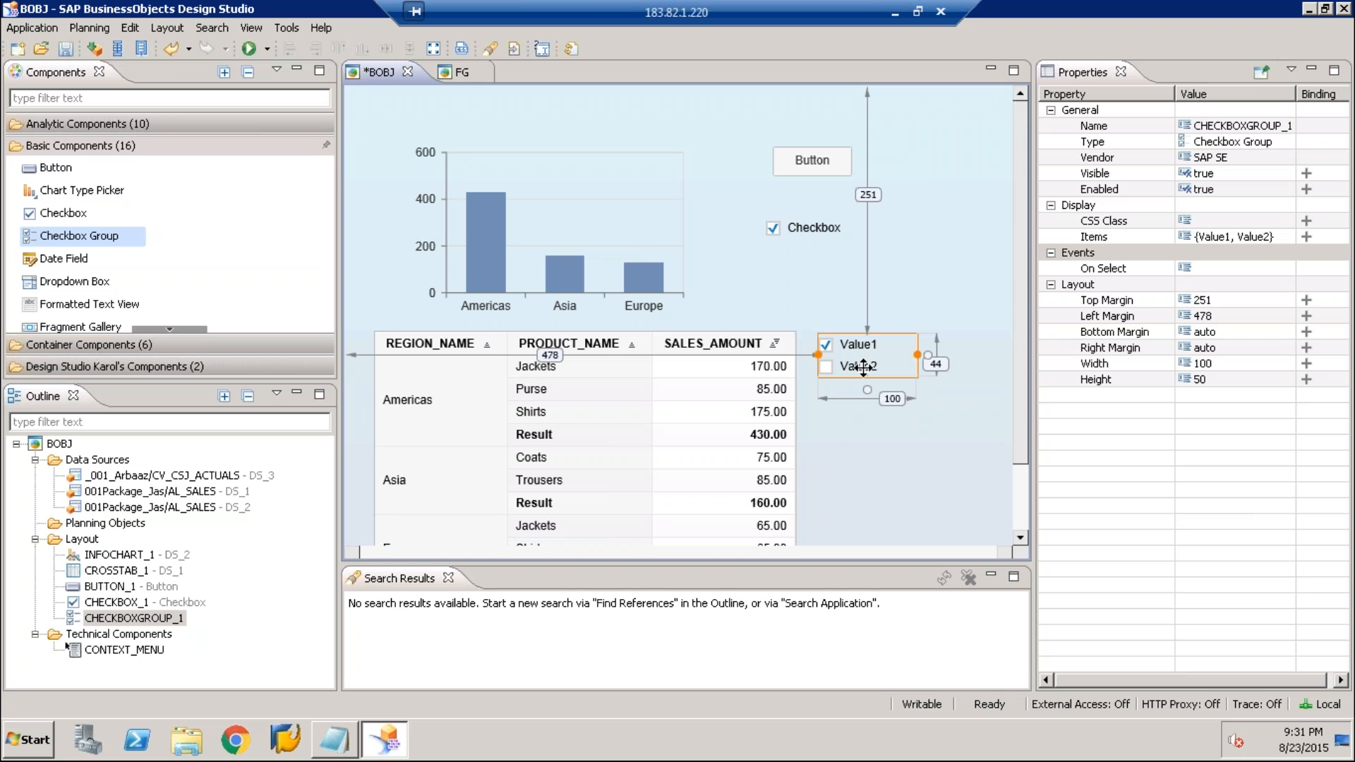
Try inserting four more items into the checkbox group's item list, and discard them
left_click(1251, 240)
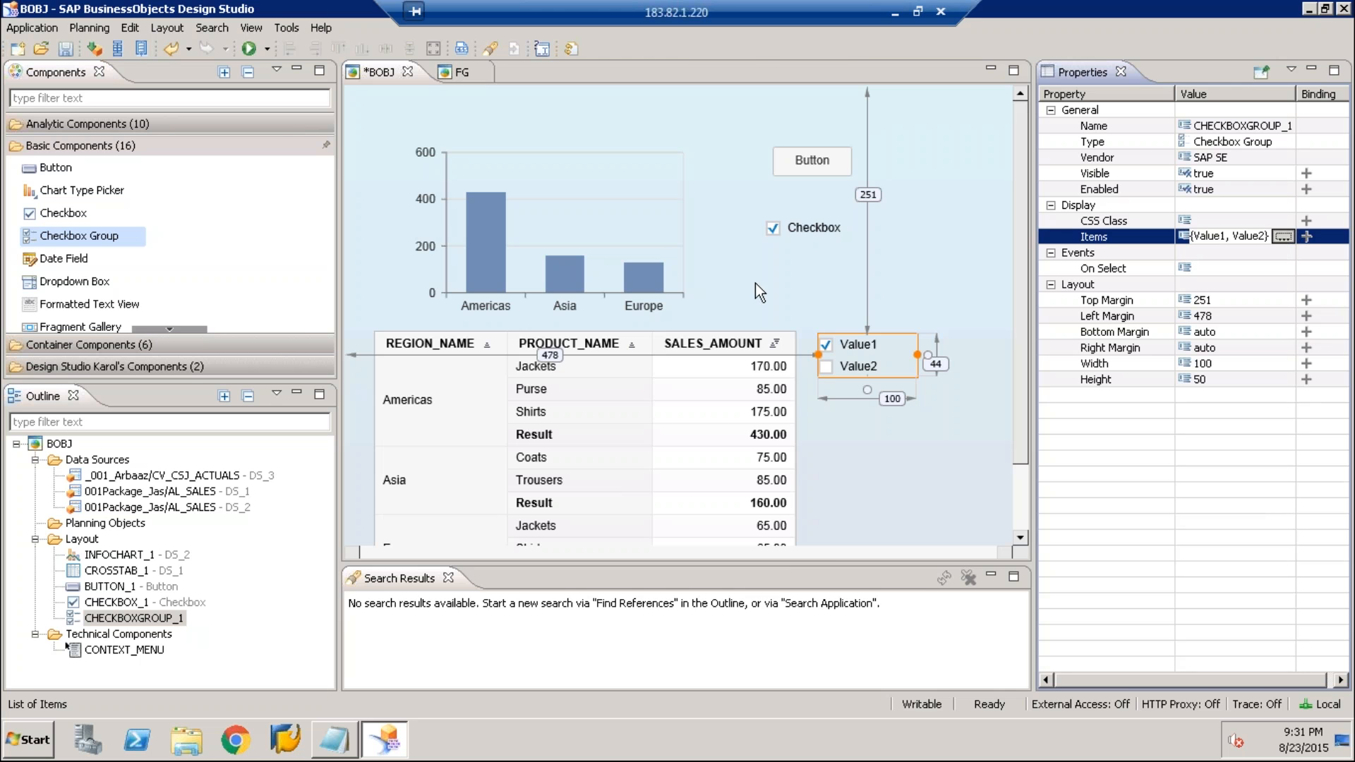
left_click(891, 166)
left_click(890, 166)
left_click(890, 166)
left_click(891, 167)
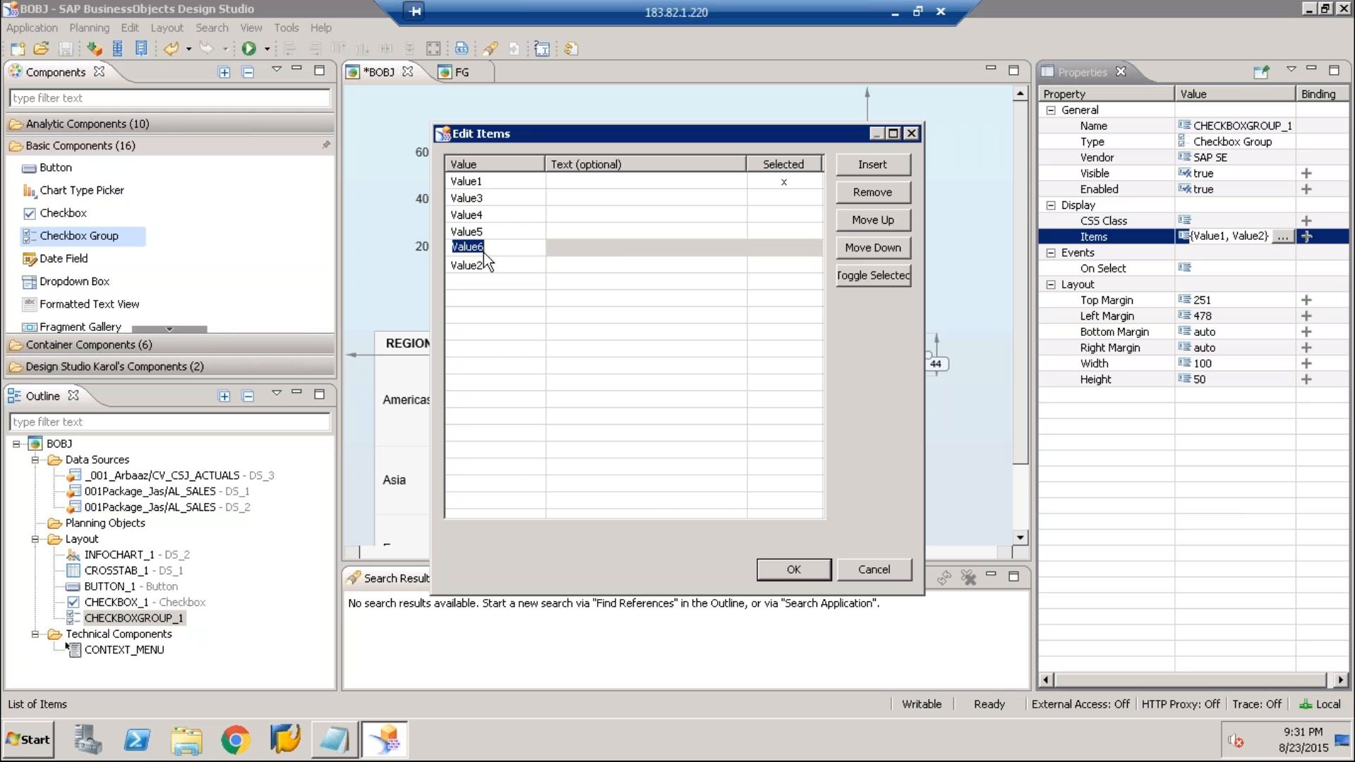
left_click(874, 570)
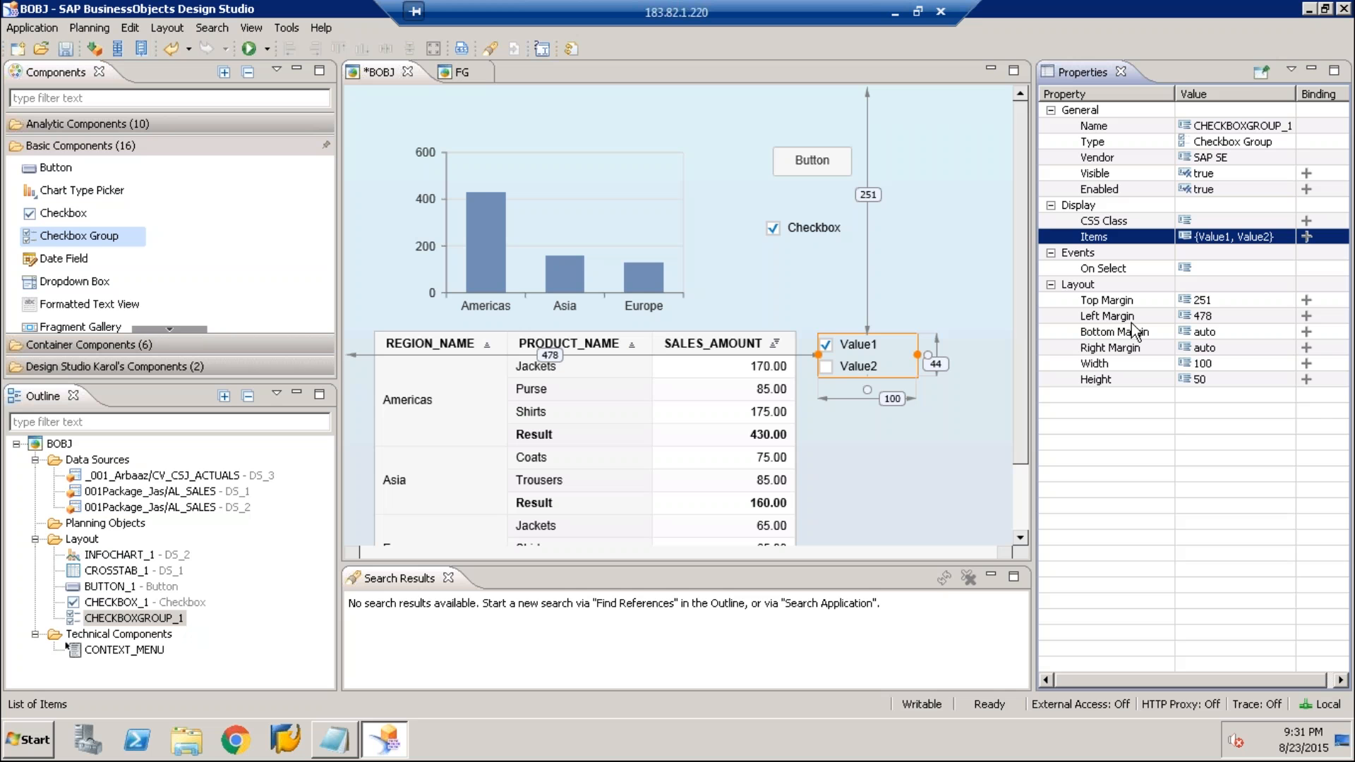
Bind the checkbox group's Items property, reveal its filter-binding target settings, and bind its source as well
left_click(1306, 237)
left_click(1070, 237)
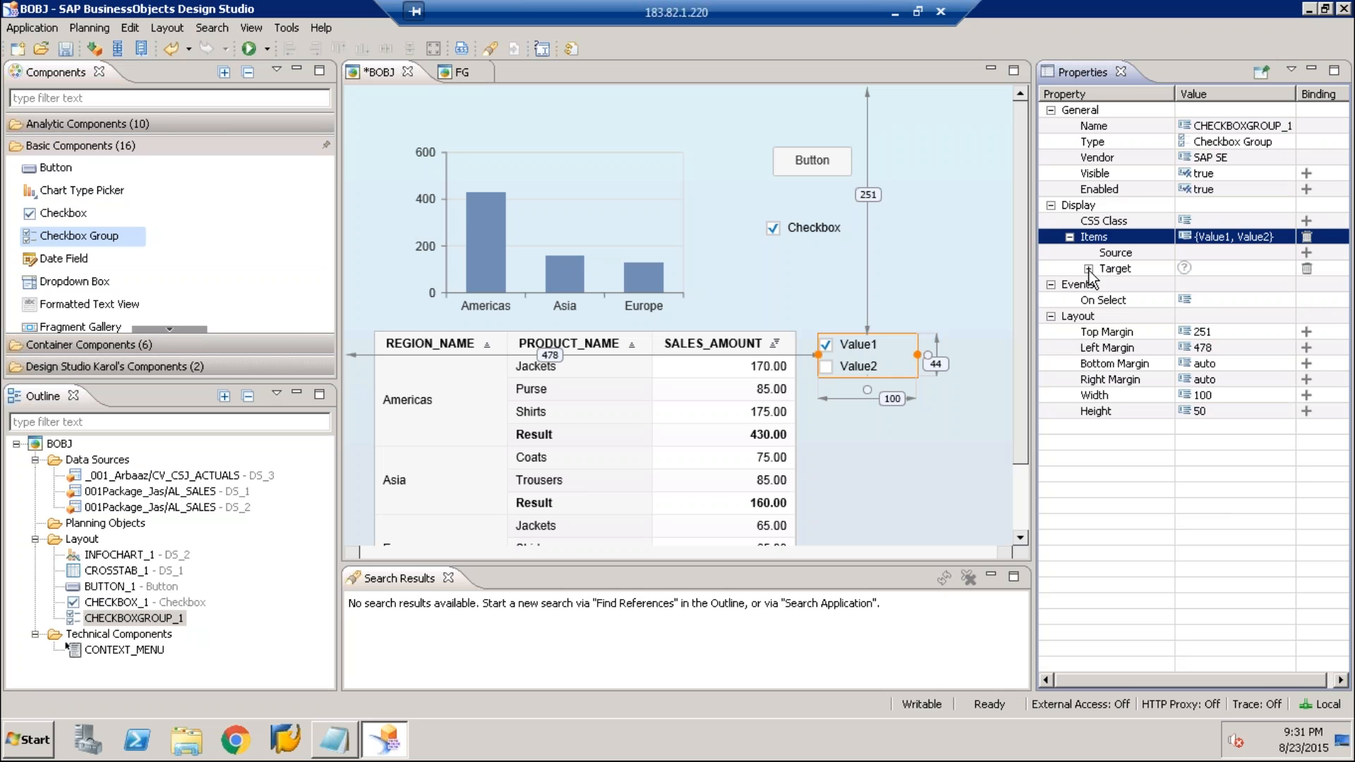
left_click(1088, 269)
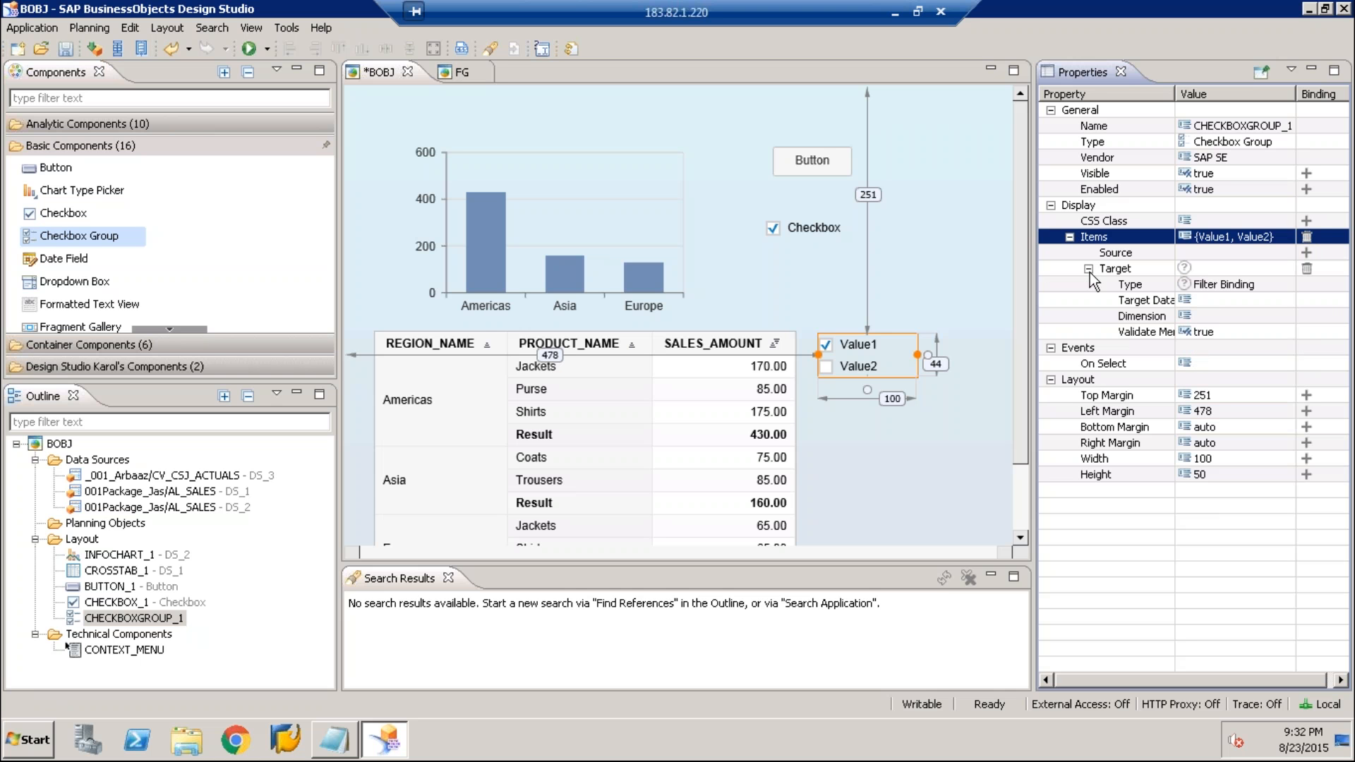
left_click(1307, 252)
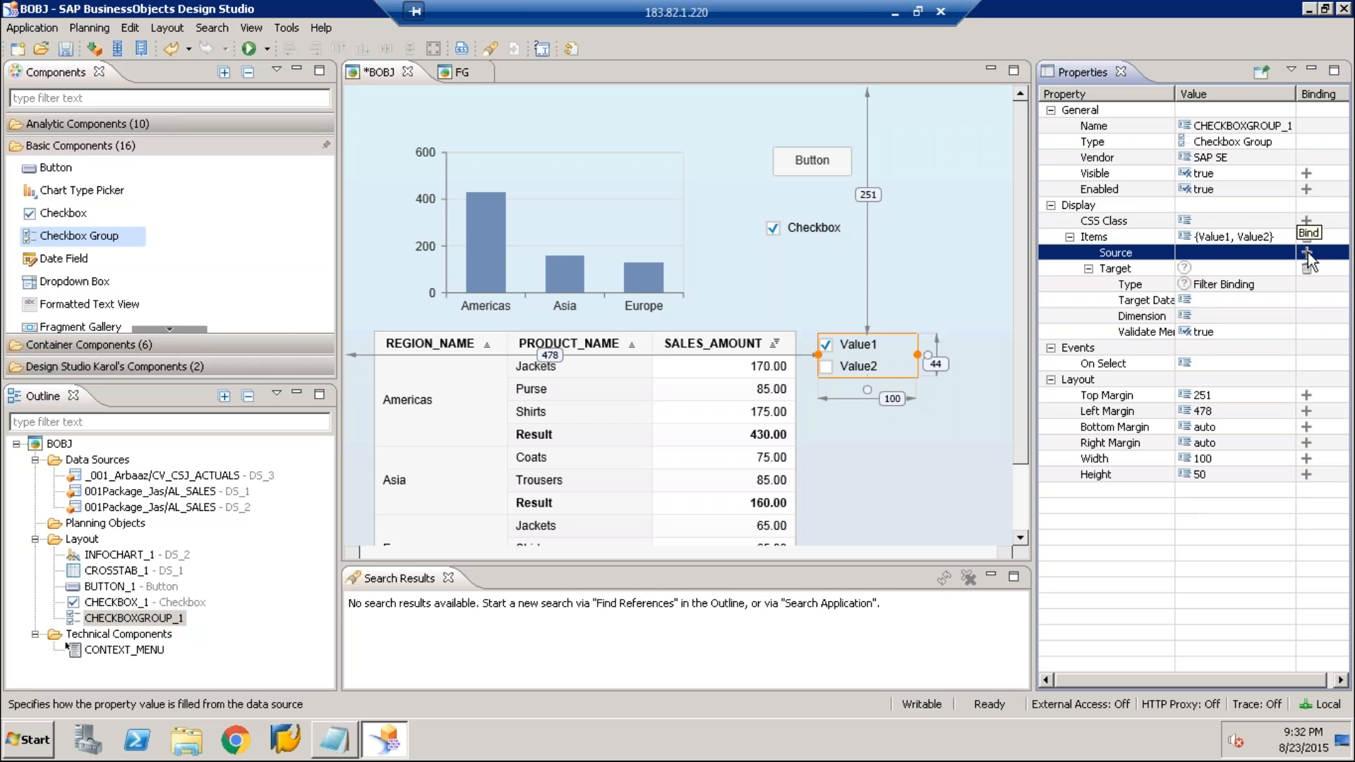
left_click(1307, 252)
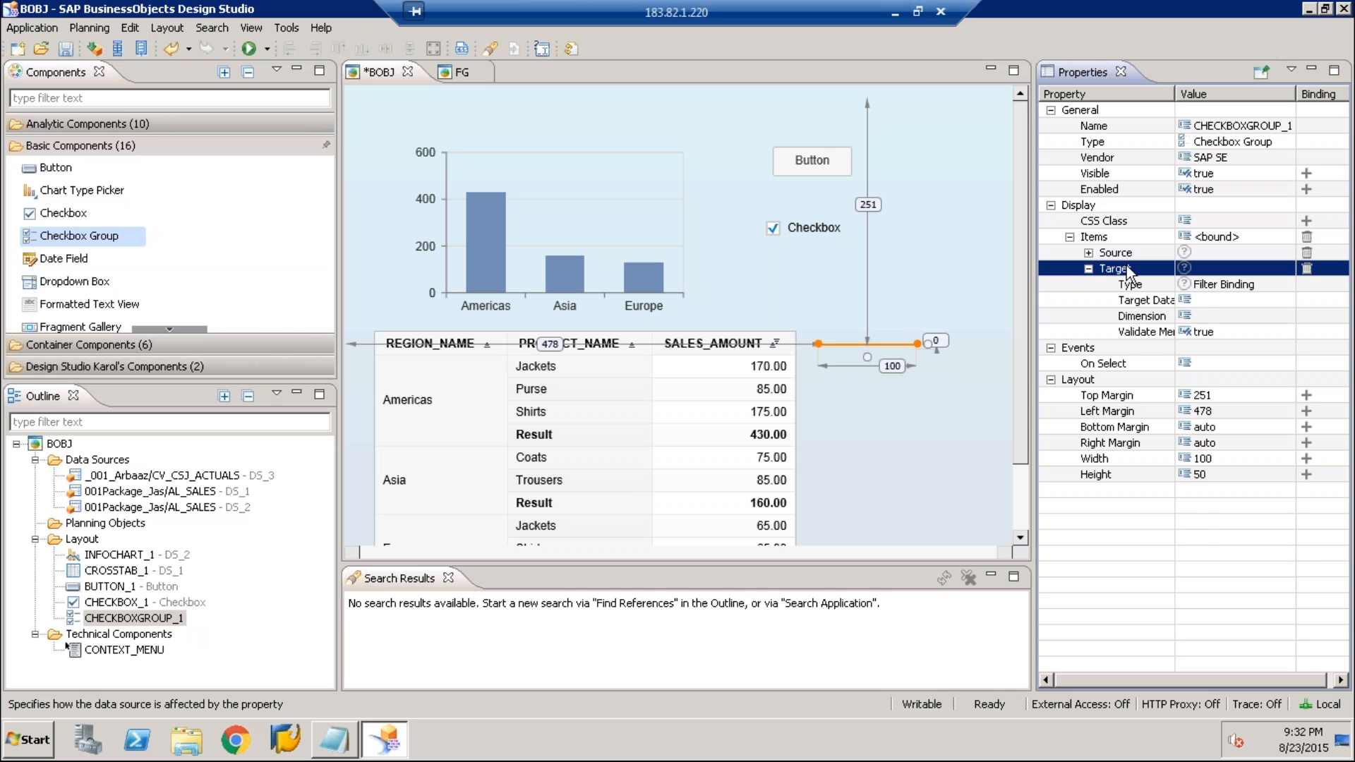
Set the checkbox group's source binding to data source DS_1 and dimension PRODUCT_NAME
left_click(1089, 252)
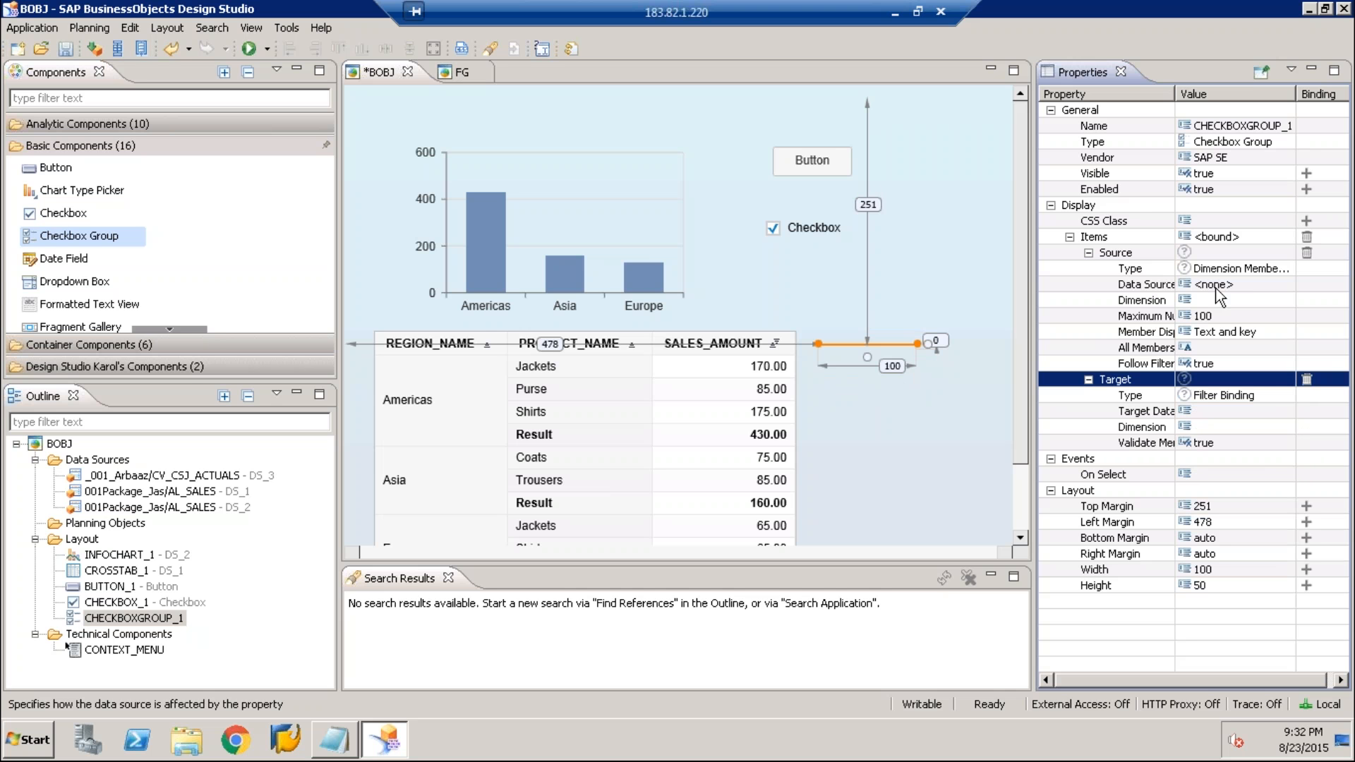
left_click(1217, 286)
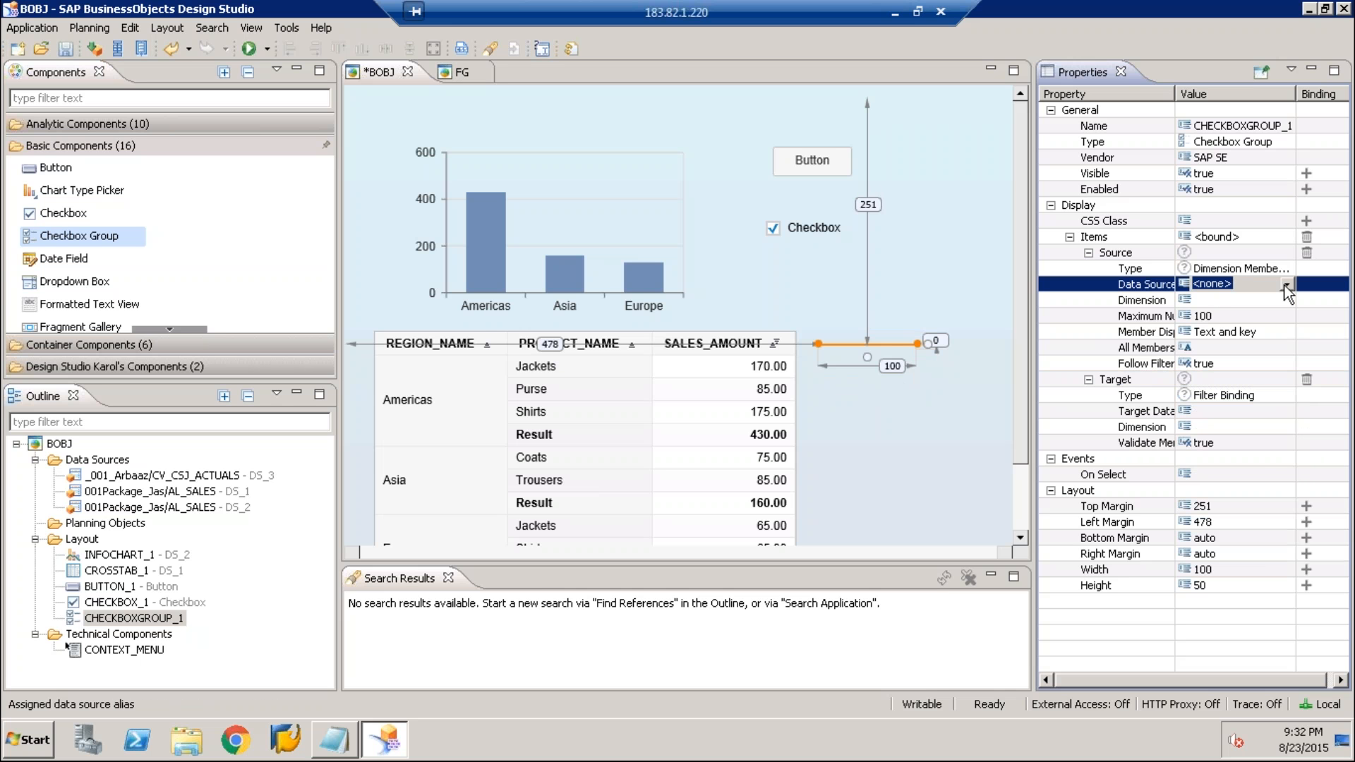
left_click(1286, 285)
left_click(1282, 311)
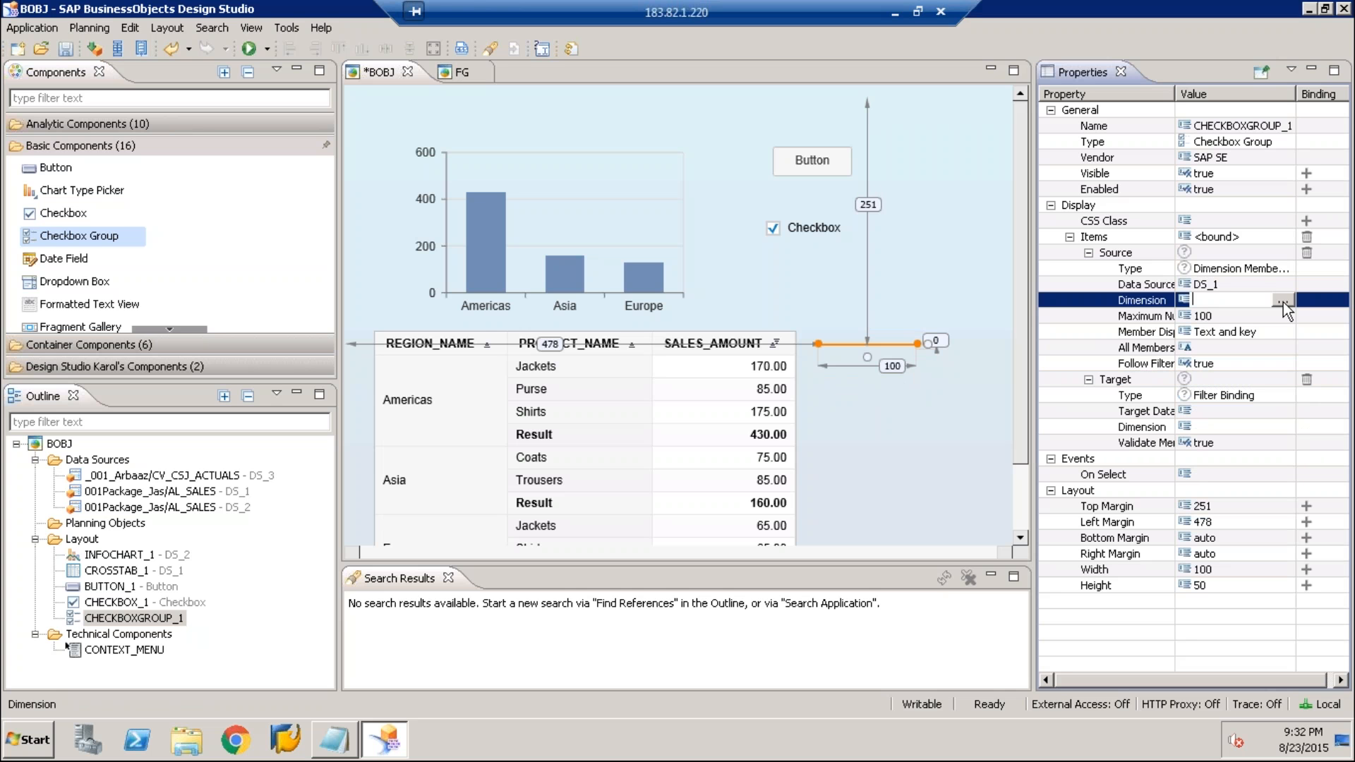
left_click(1283, 302)
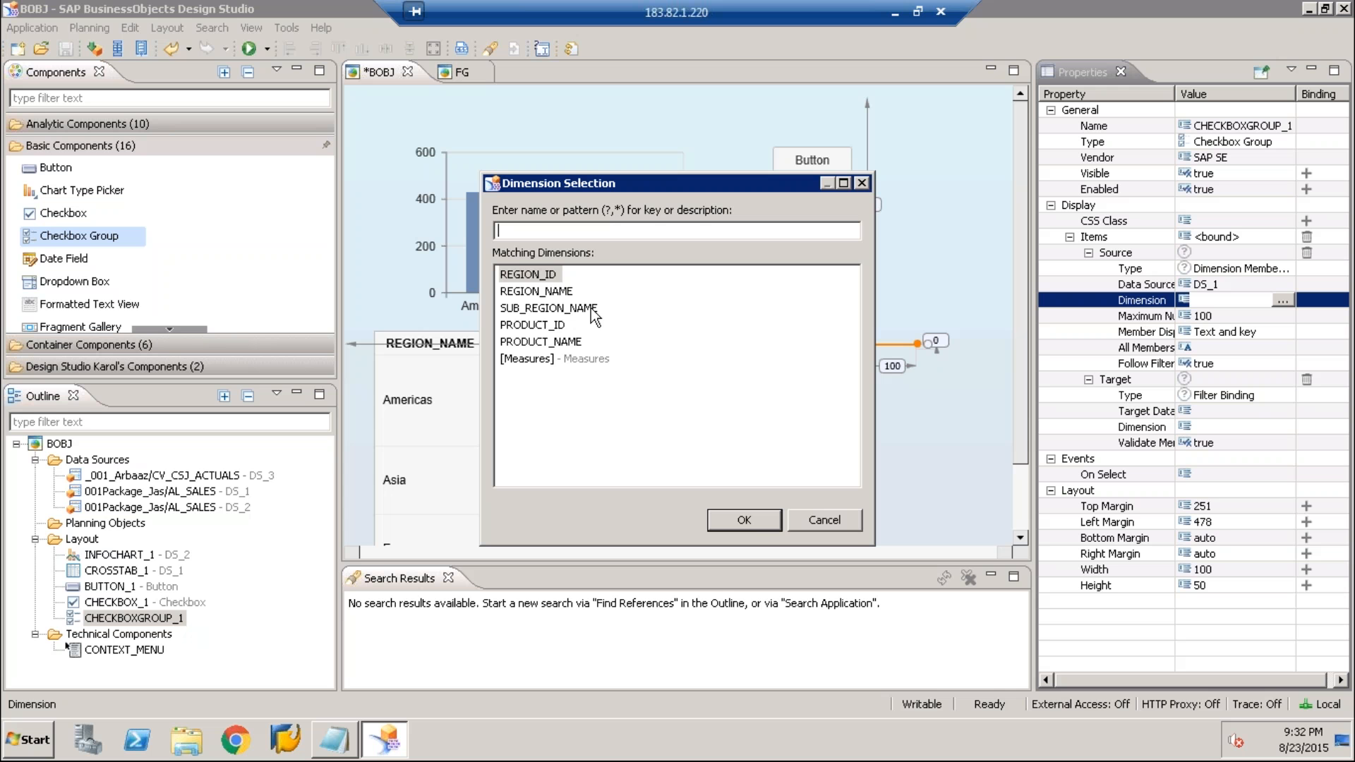
double_click(557, 342)
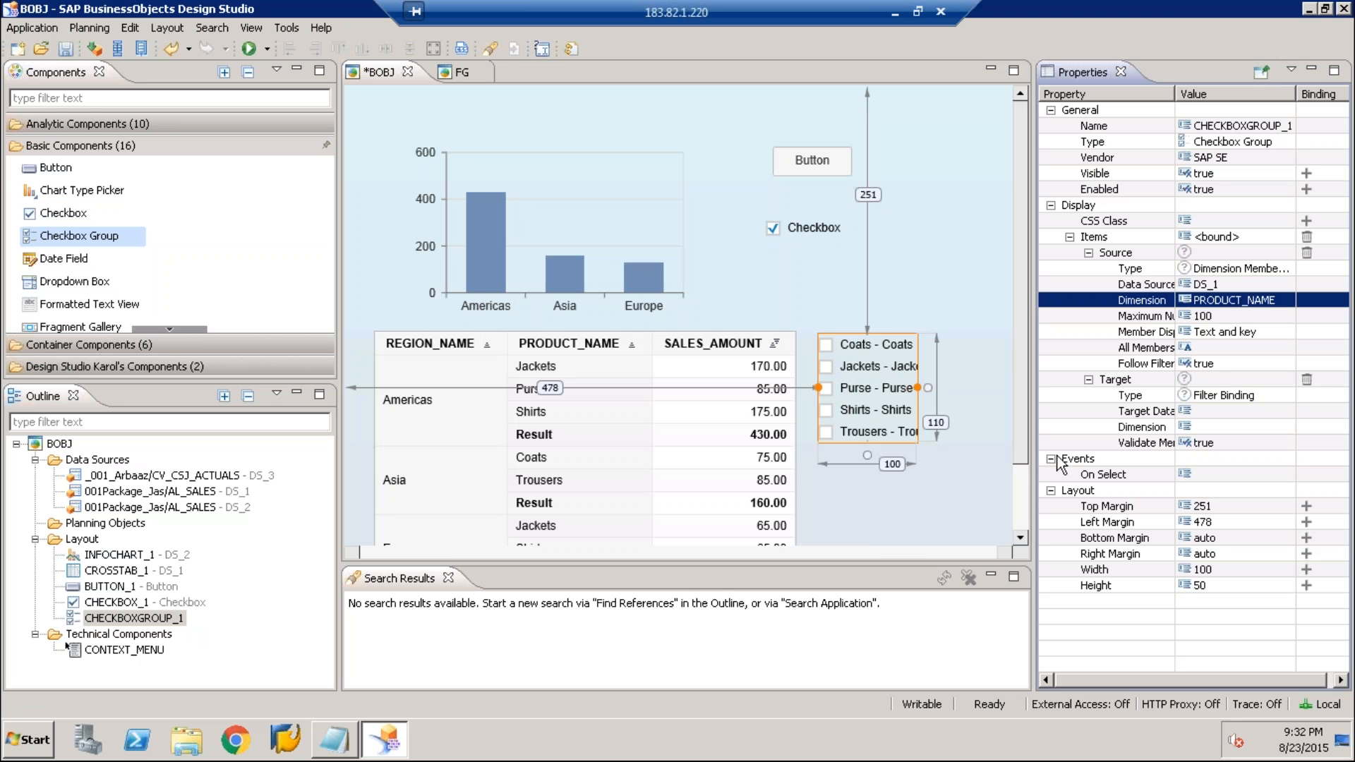
Set the source binding's member display to Text and its all-members text to ALL
left_click(1224, 332)
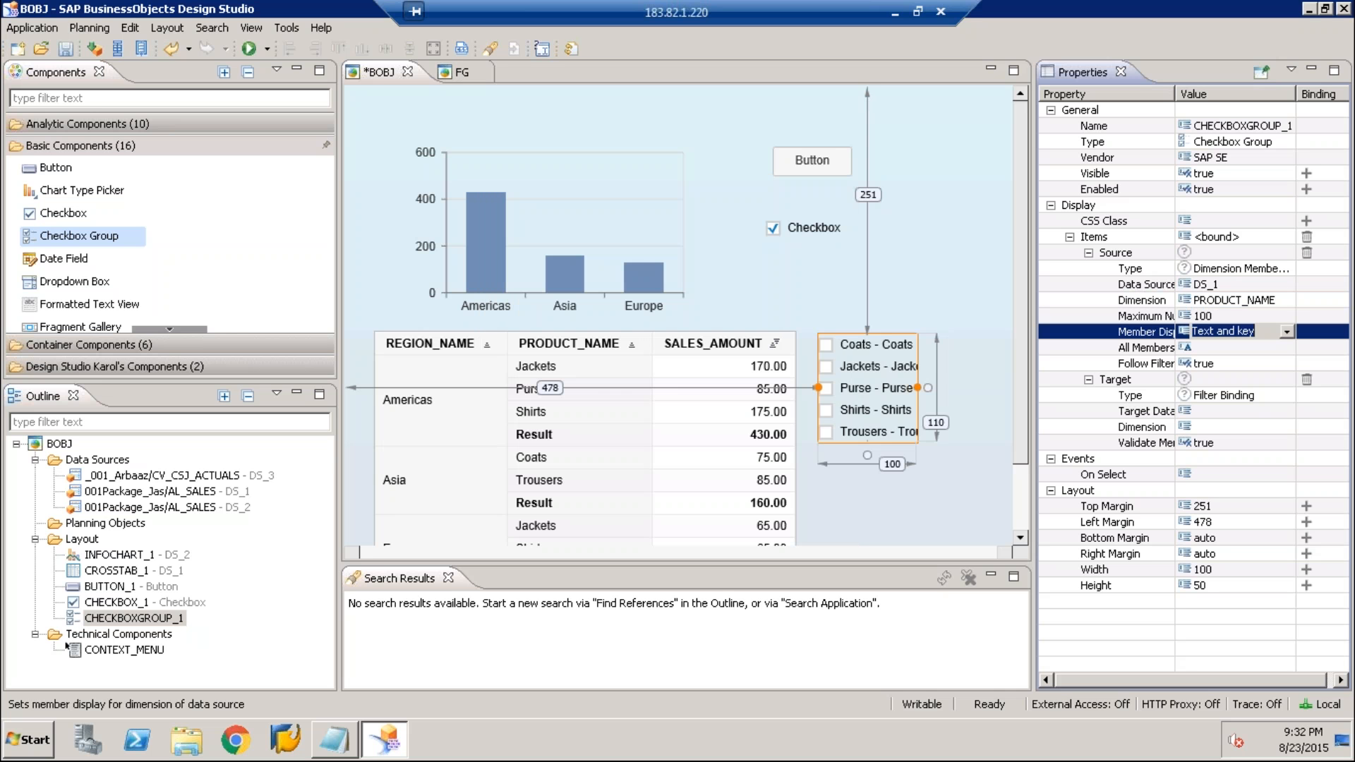
left_click(1225, 345)
left_click(1217, 345)
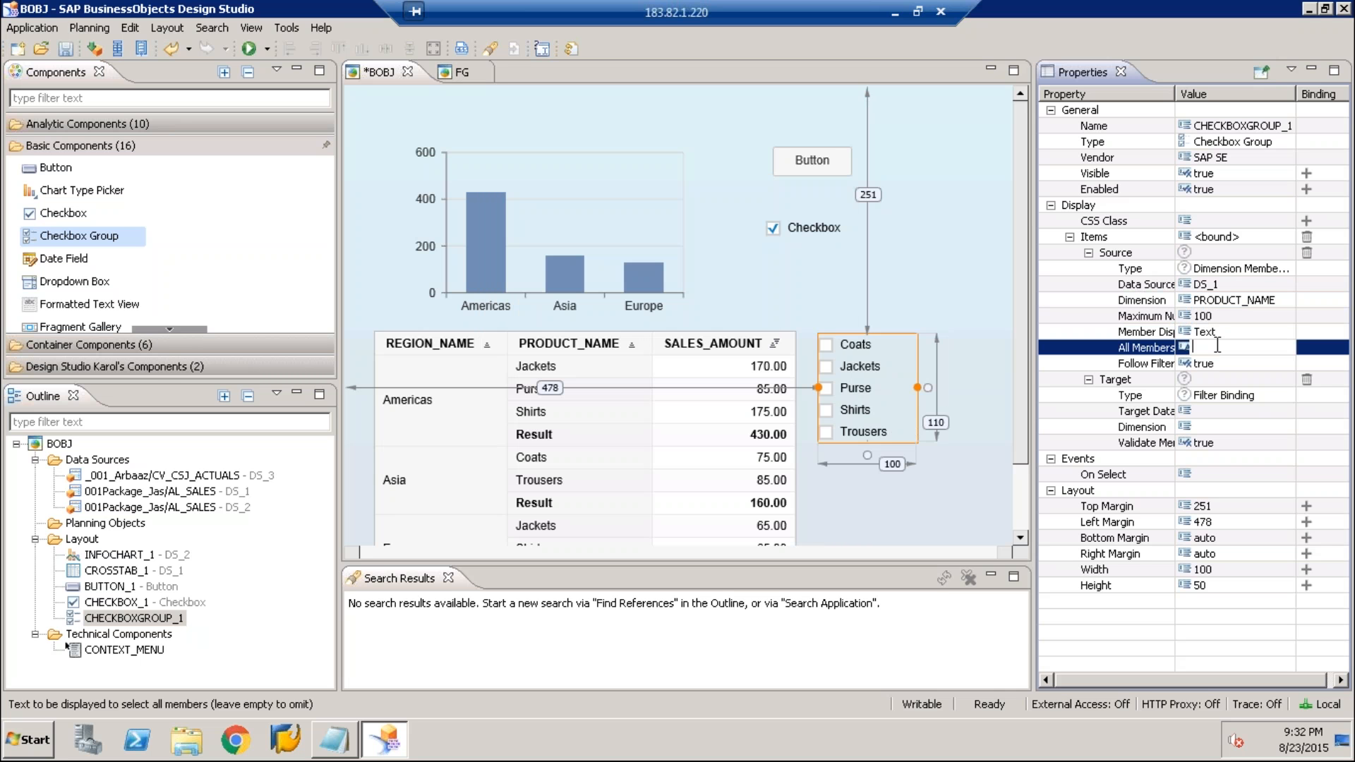
type("ALL")
key("Escape")
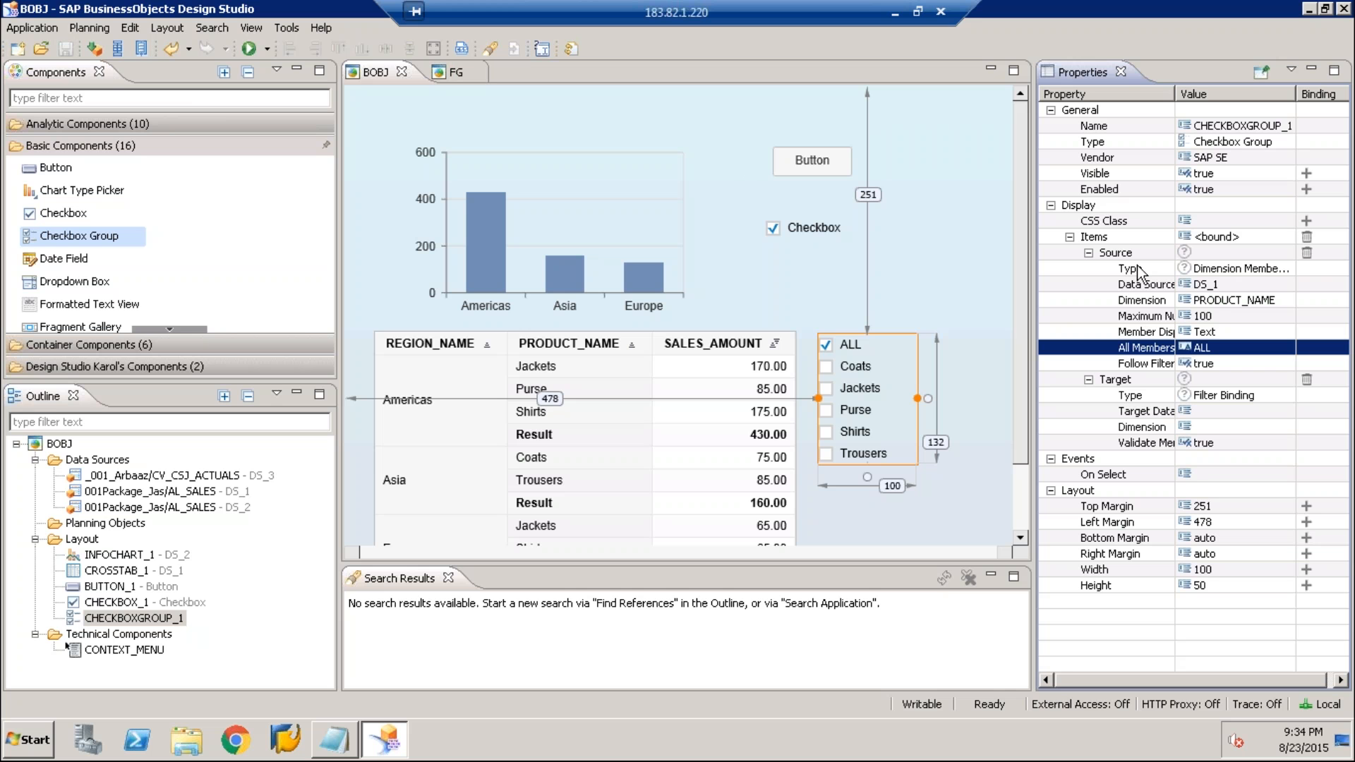
Set the checkbox group's target binding to data sources DS_1 and DS_2 with dimension PRODUCT_NAME
left_click(1153, 379)
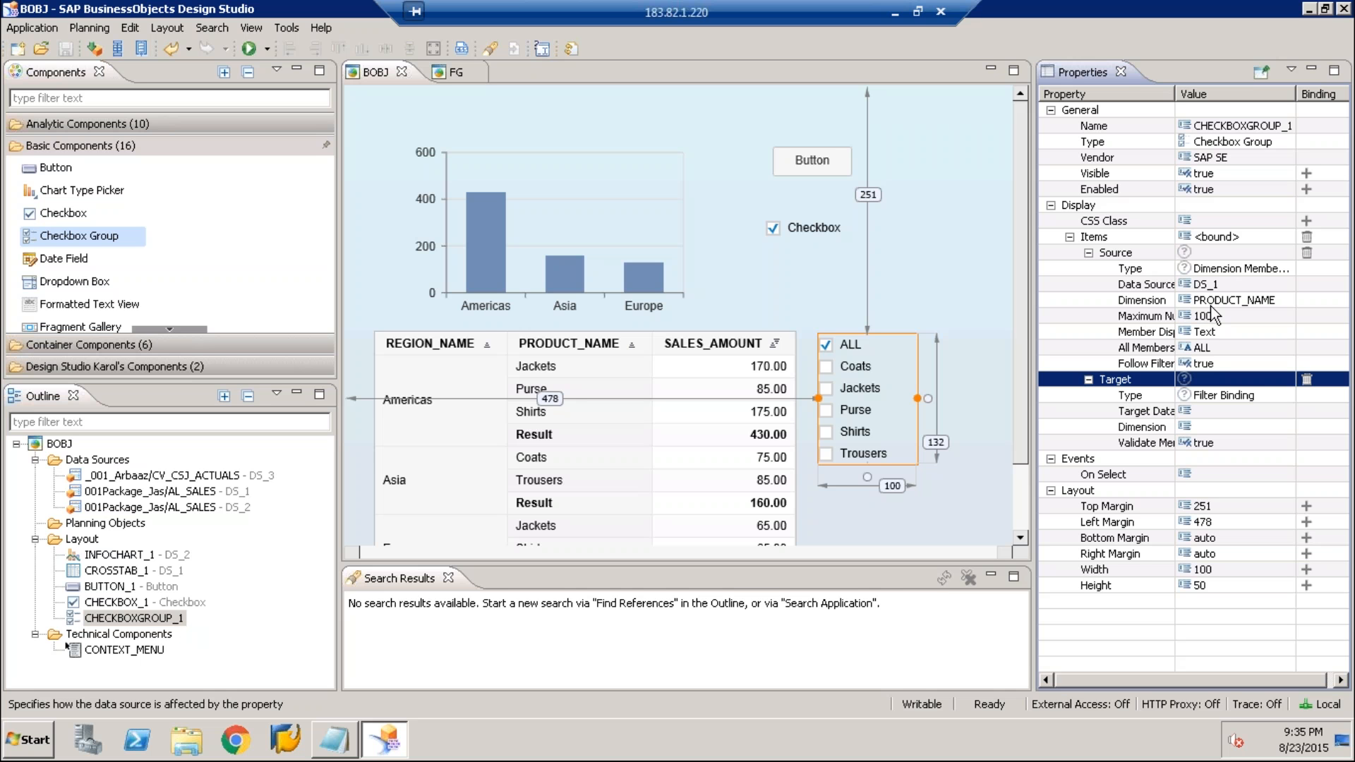
left_click(1234, 410)
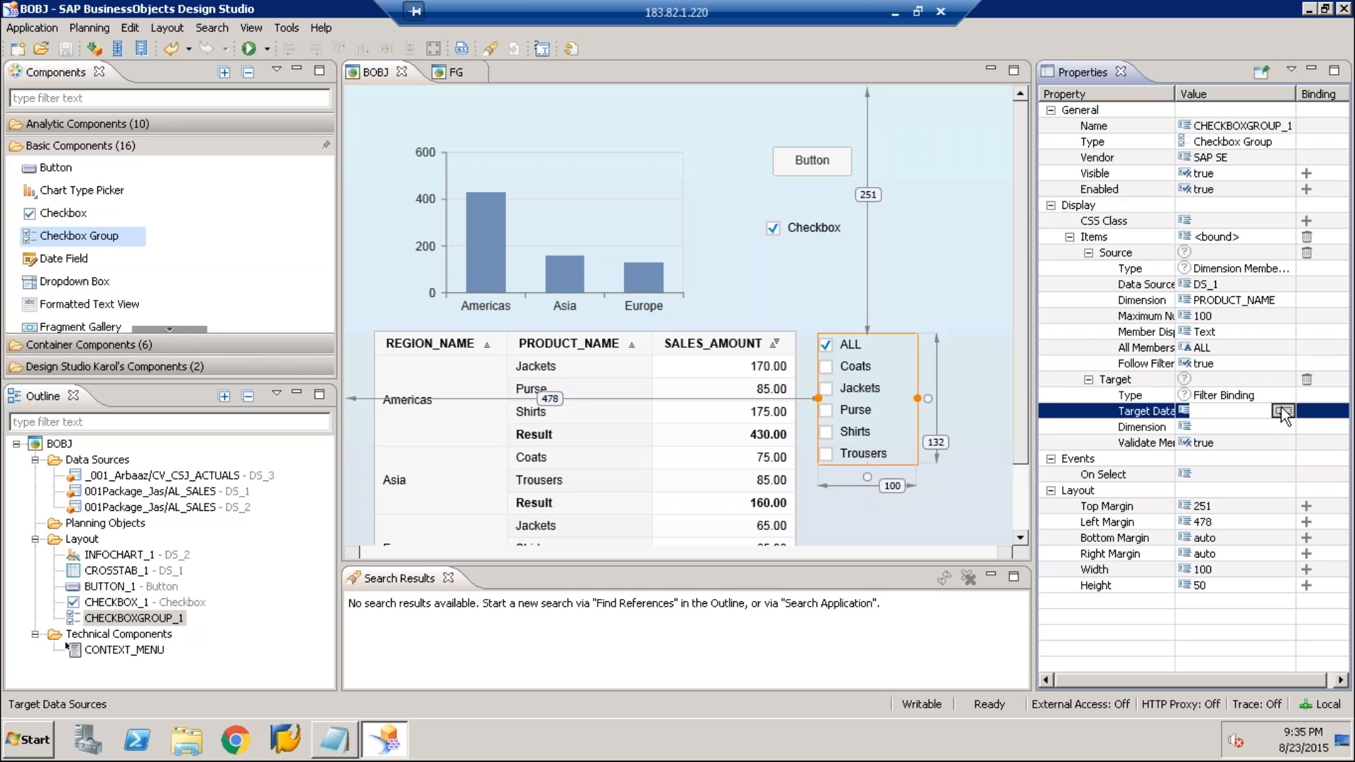
left_click(1281, 410)
left_click(1263, 427)
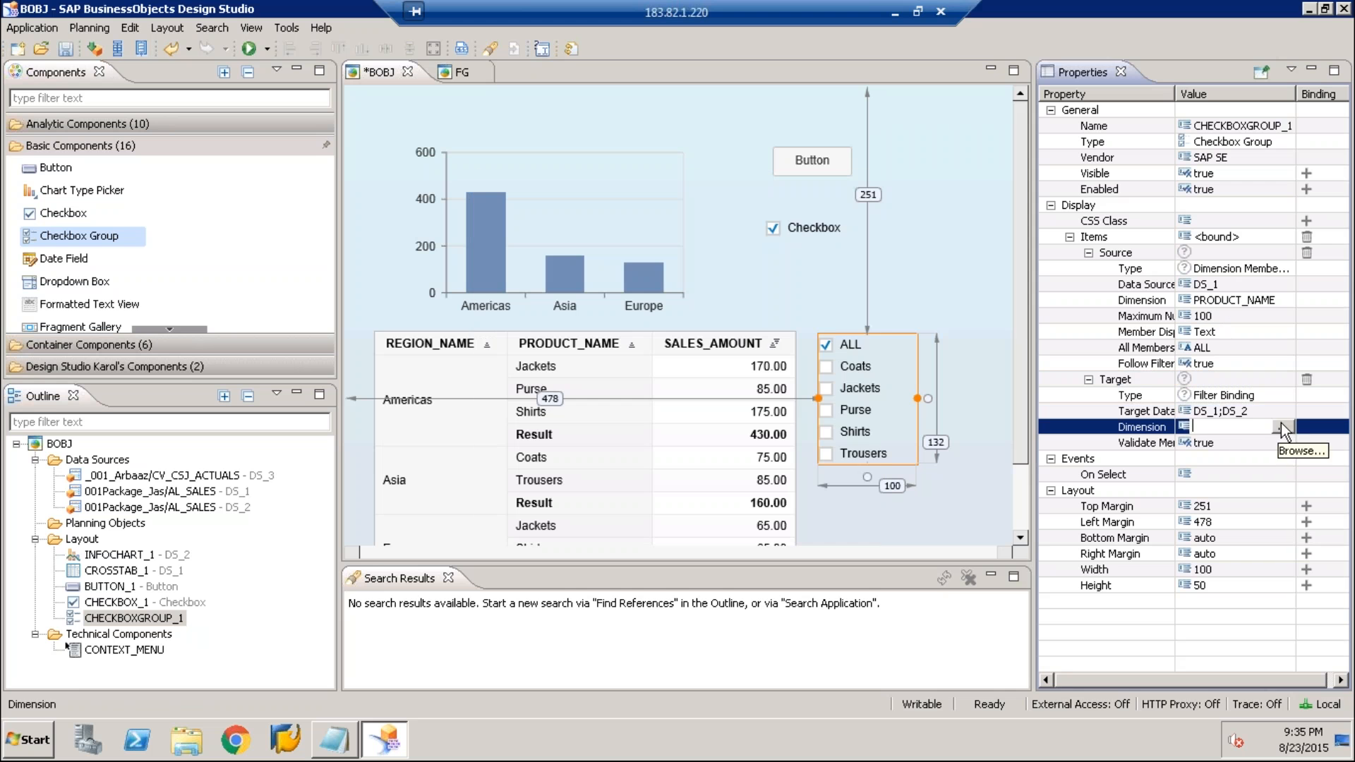
left_click(1282, 427)
double_click(570, 343)
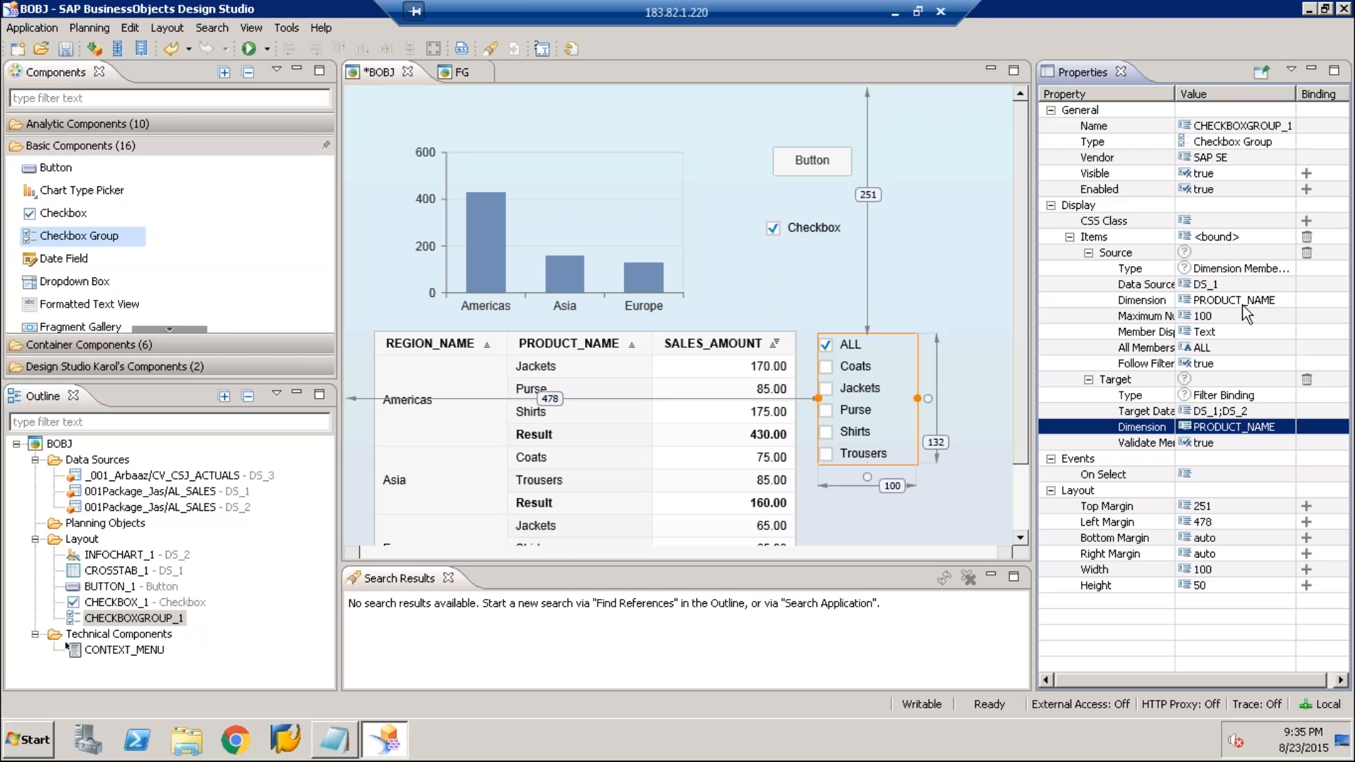
Execute the application locally and maximize its browser window to preview it
left_click(250, 53)
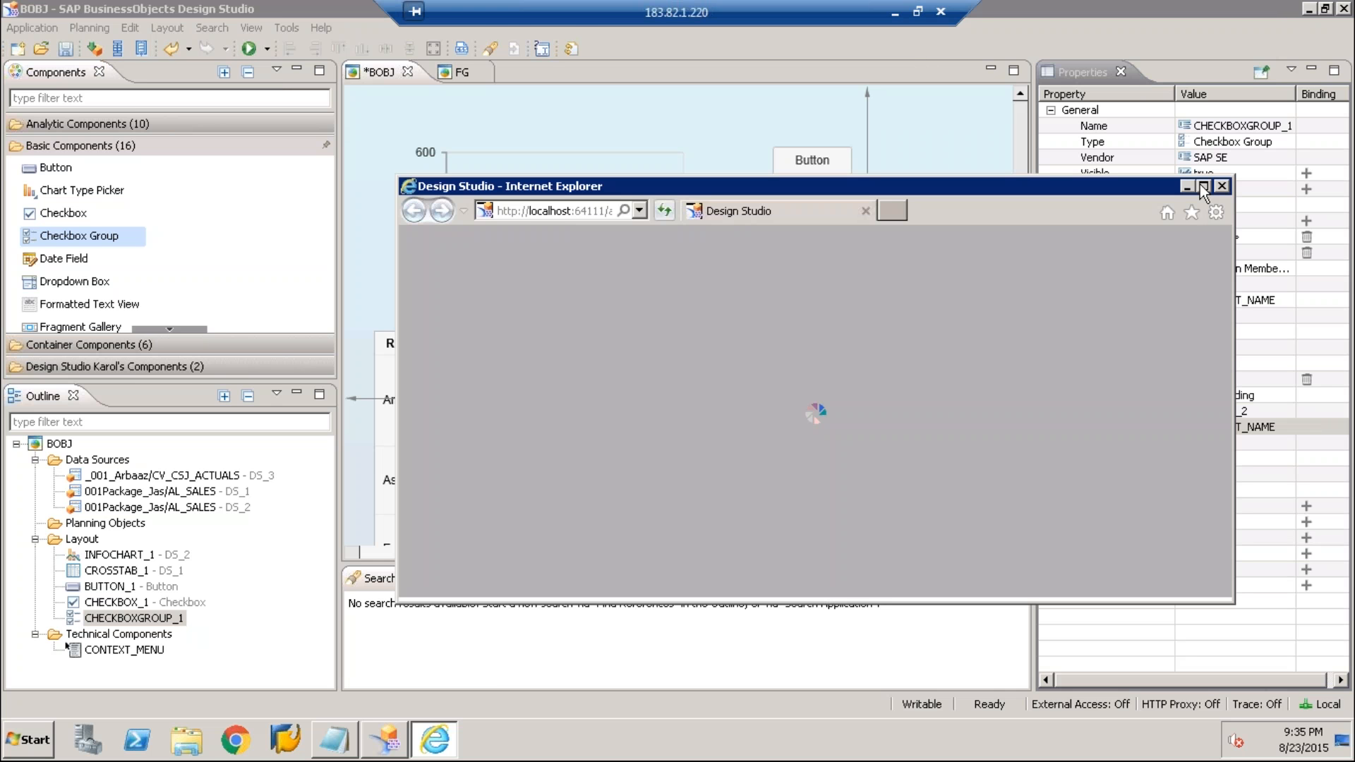
left_click(1204, 187)
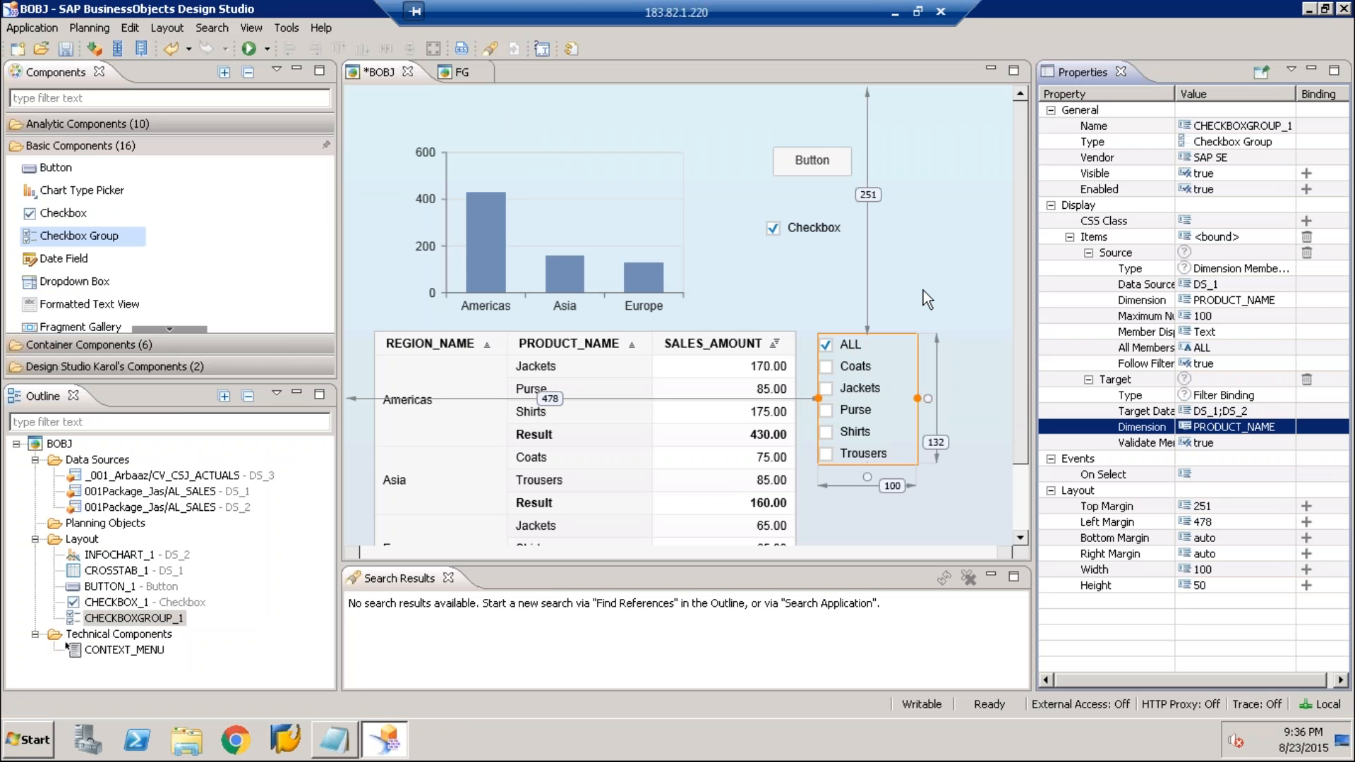
Add a Dropdown Box at about 262 top and 607 left margin, a Radio Button Group beneath it, and a List Box below the checkbox group
left_click(87, 236)
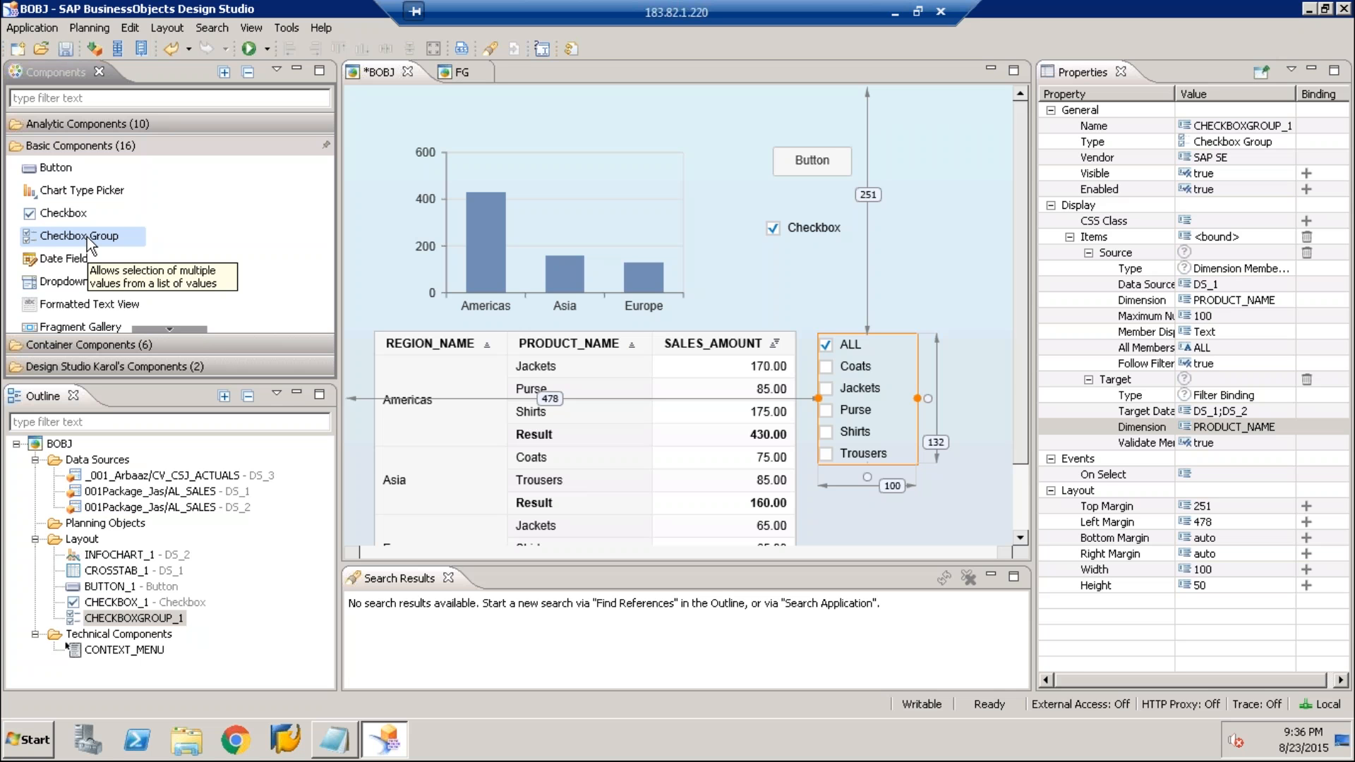
scroll(595, 370, "down", 2)
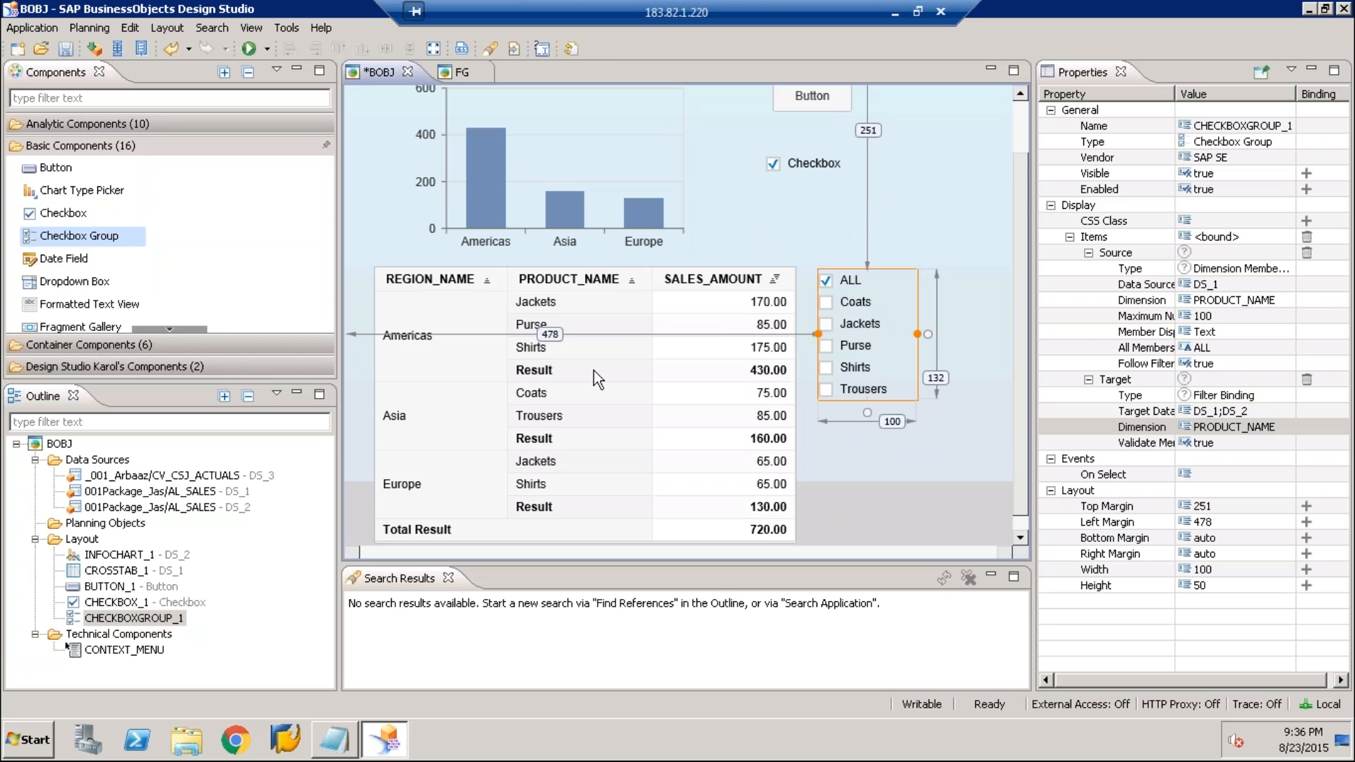
left_click_drag(58, 298, 836, 419)
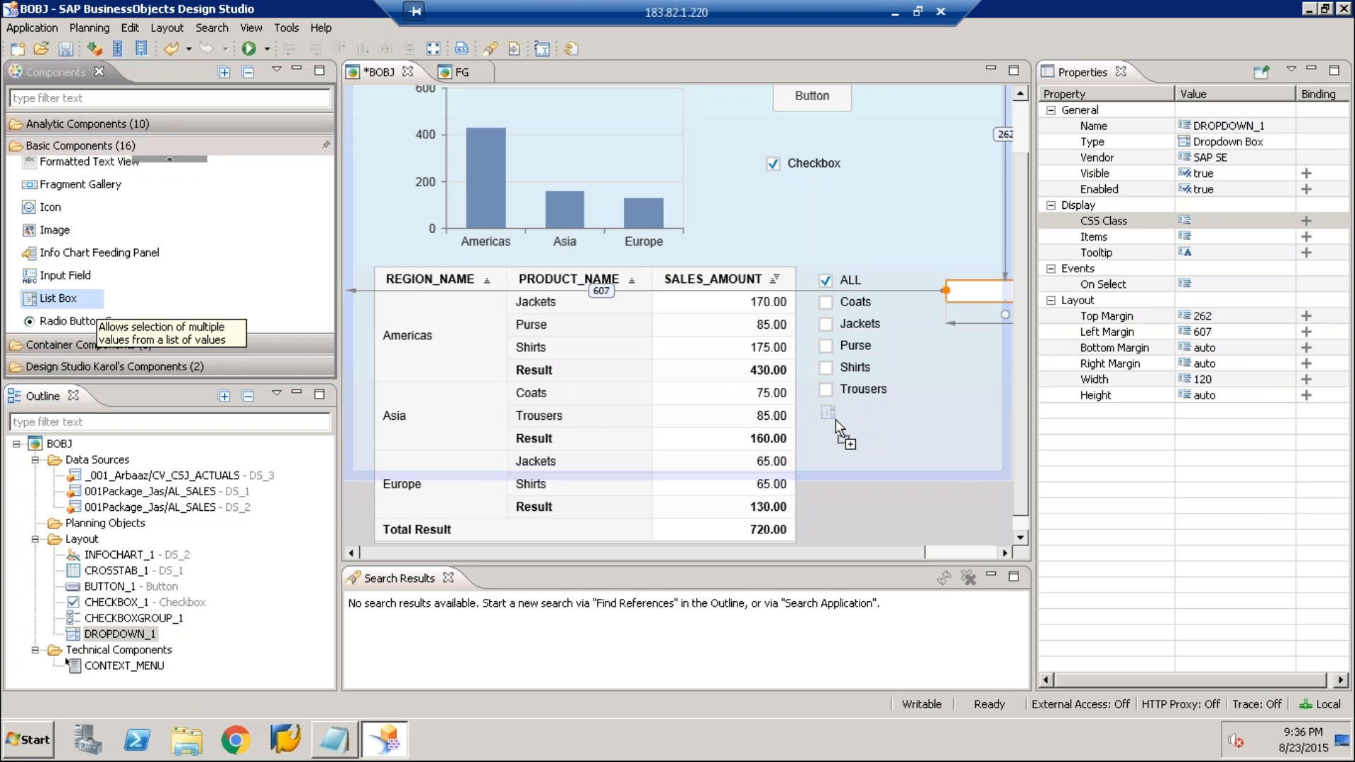
left_click_drag(836, 419, 836, 420)
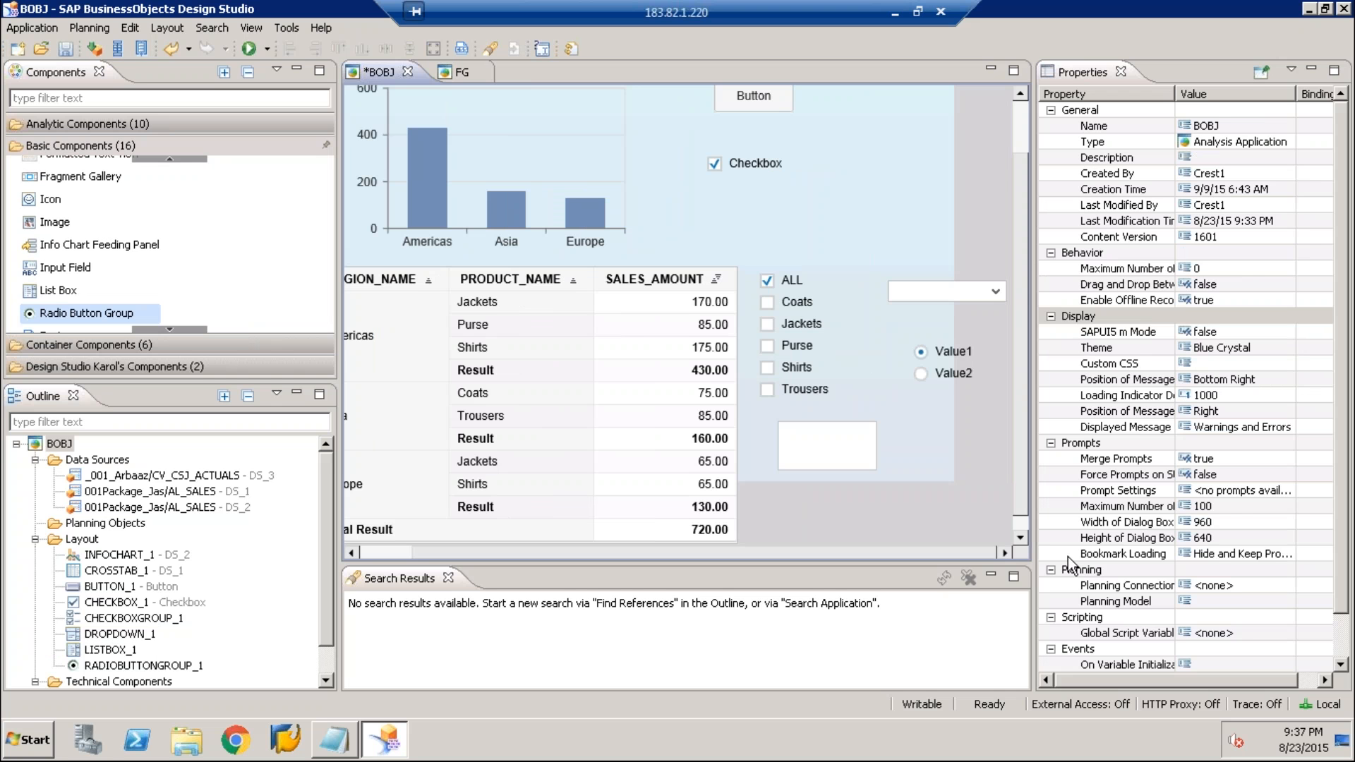
left_click(942, 474)
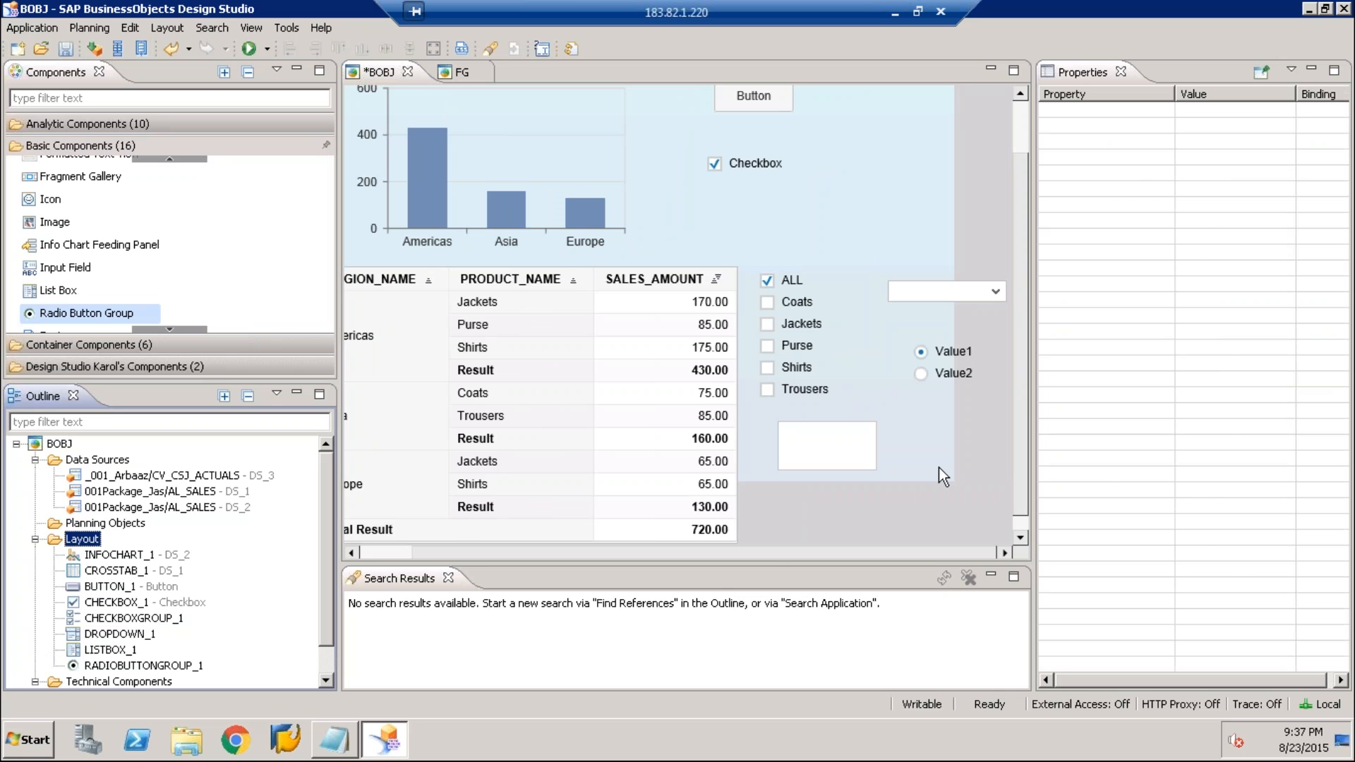
left_click(940, 468)
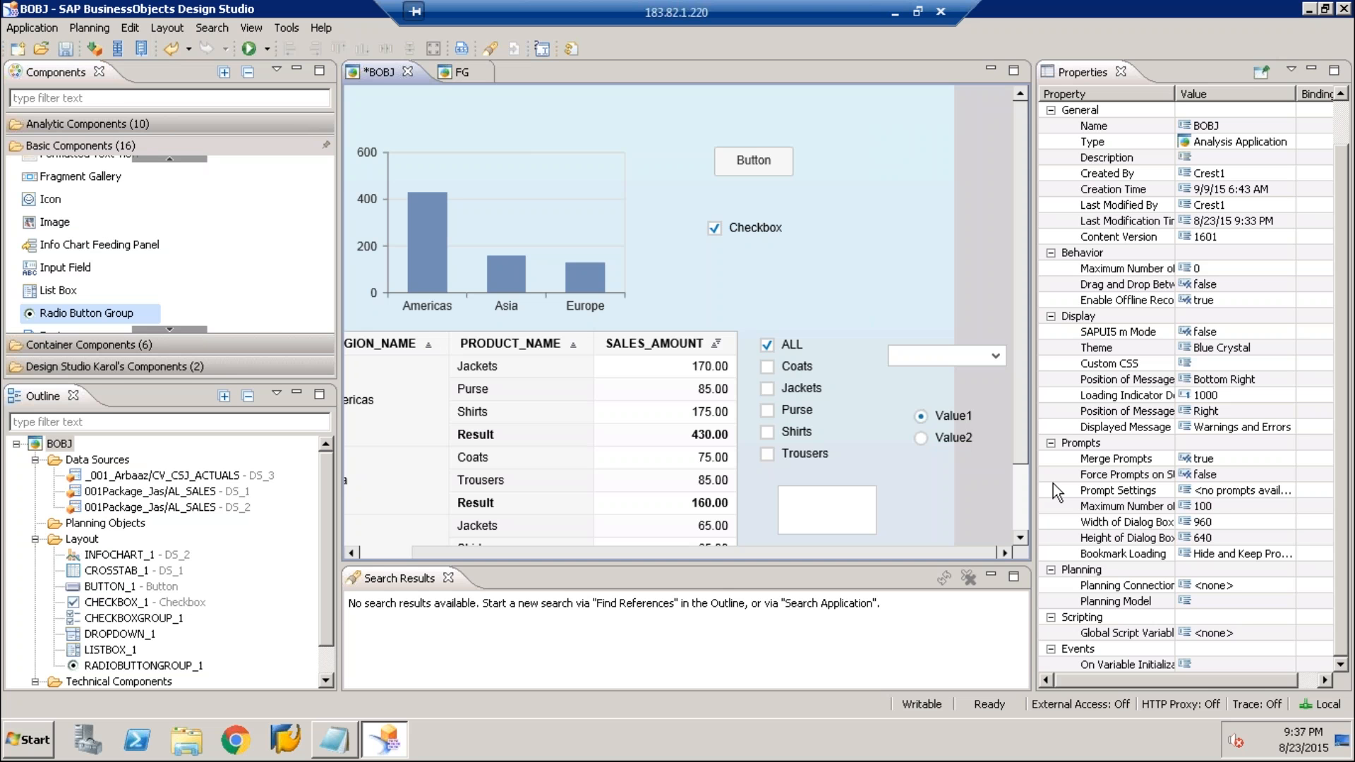
Move the dropdown box to about 254 top and 578 left margin, and the radio button group to about 315 top and 585 left
left_click_drag(926, 354, 902, 347)
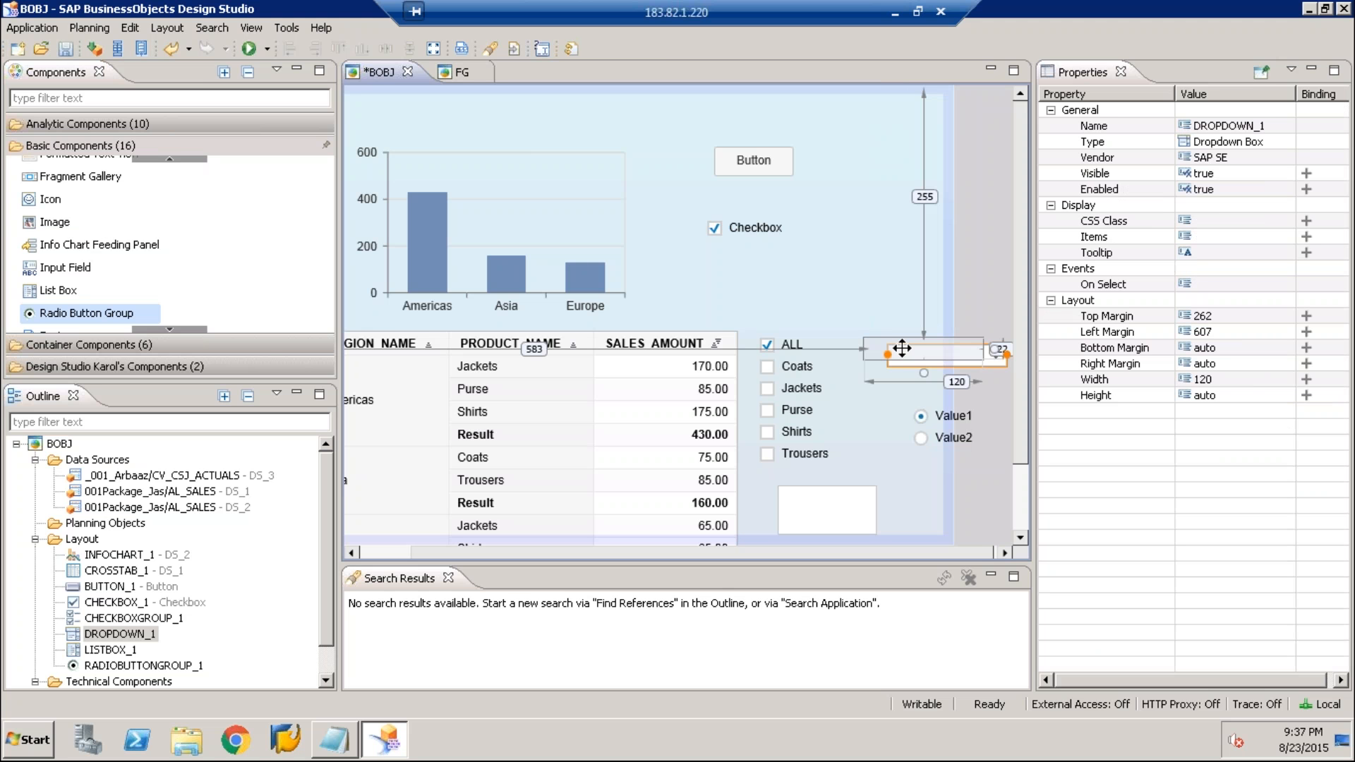
left_click_drag(902, 349, 898, 348)
left_click_drag(947, 426, 900, 418)
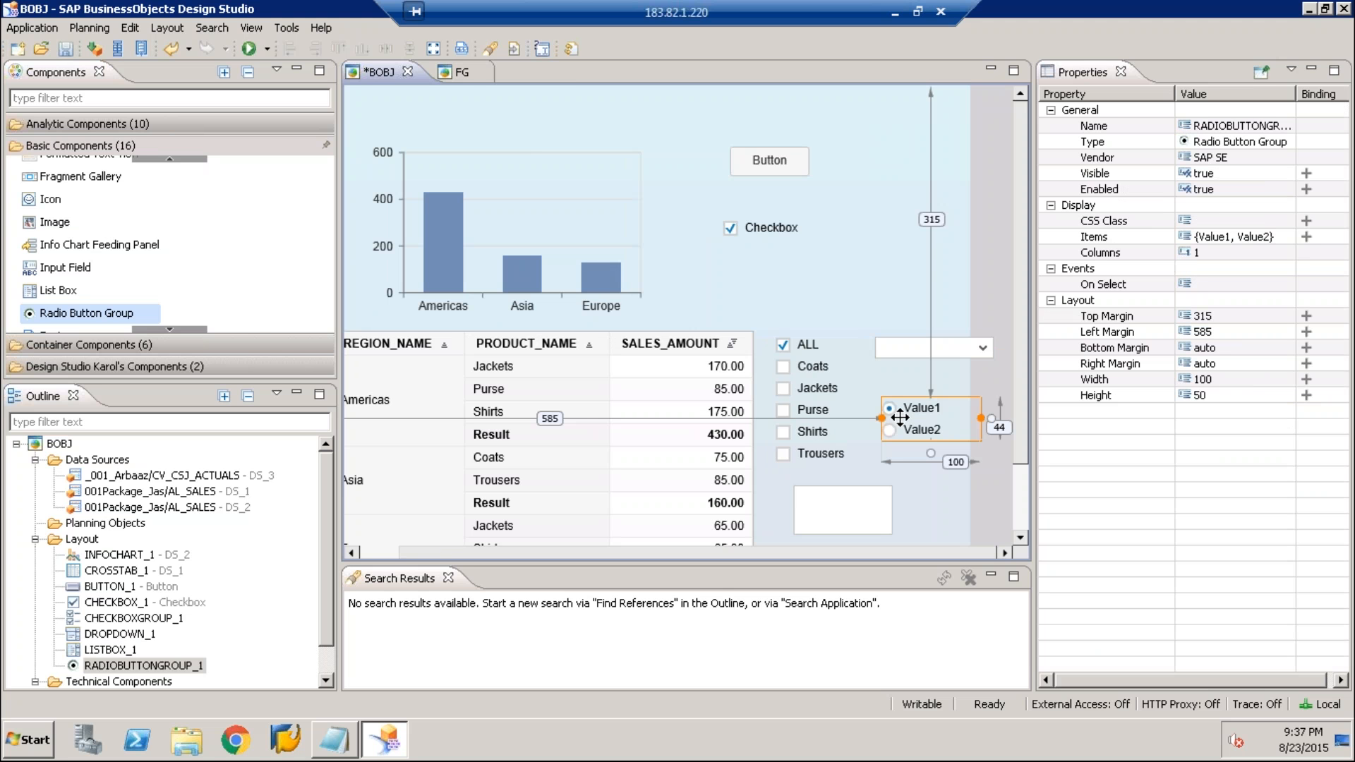
Examine the dropdown's properties, the checkbox group's Items binding settings, and the radio button group's properties
left_click(933, 348)
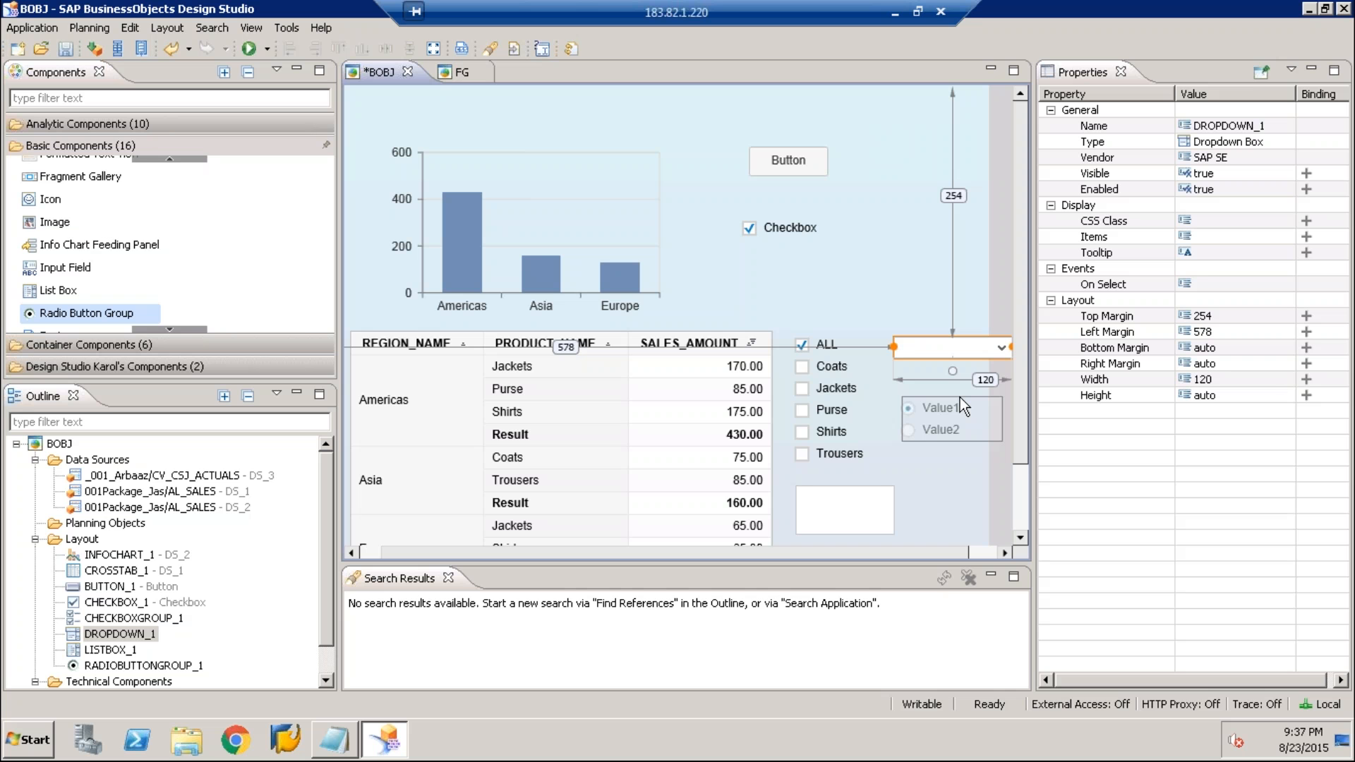
left_click(843, 398)
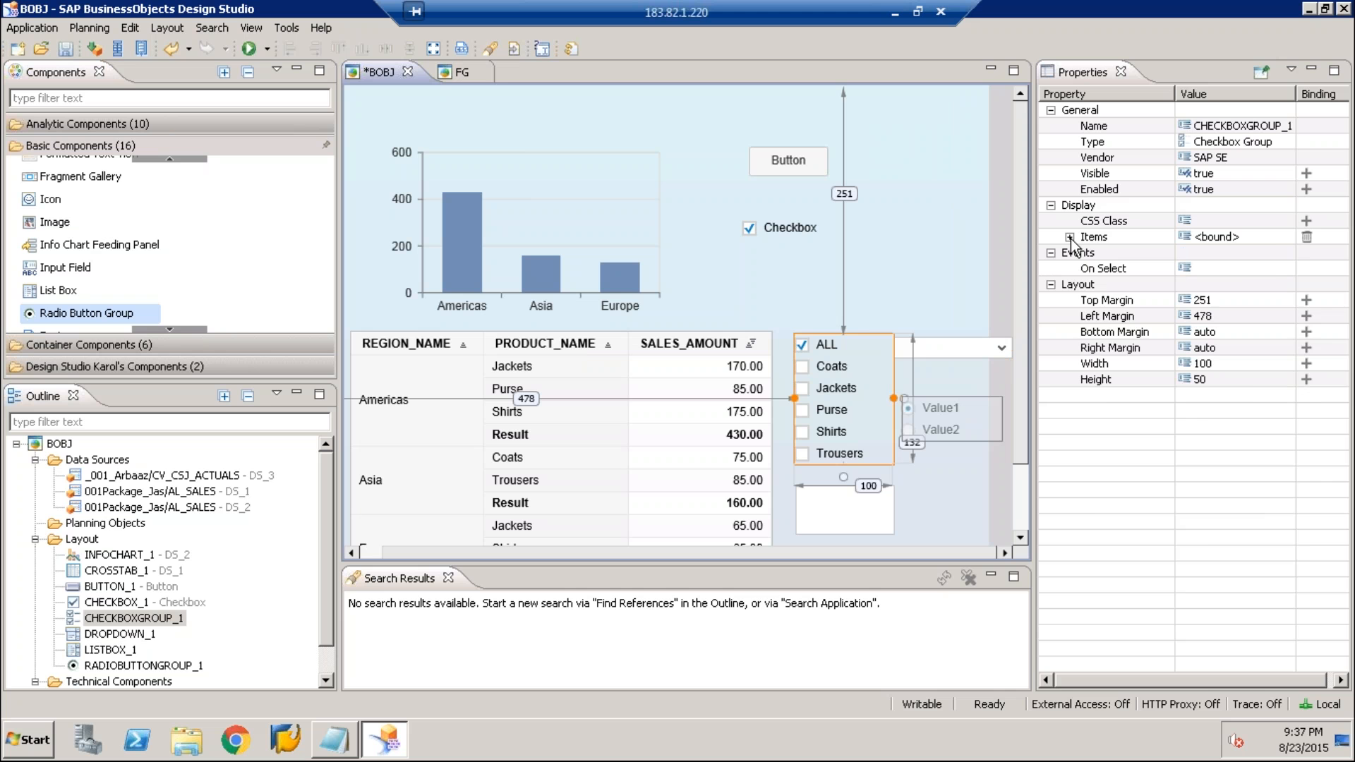
left_click(1070, 238)
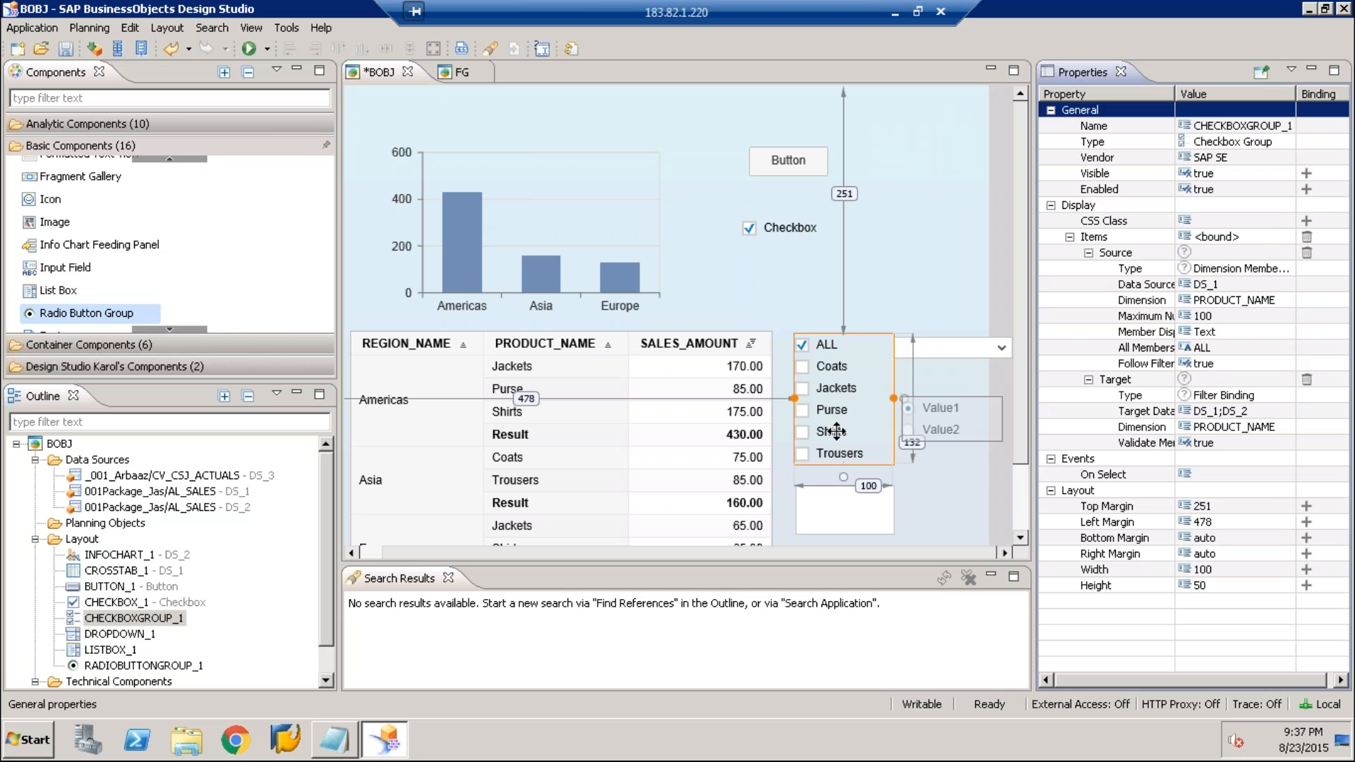
left_click(938, 420)
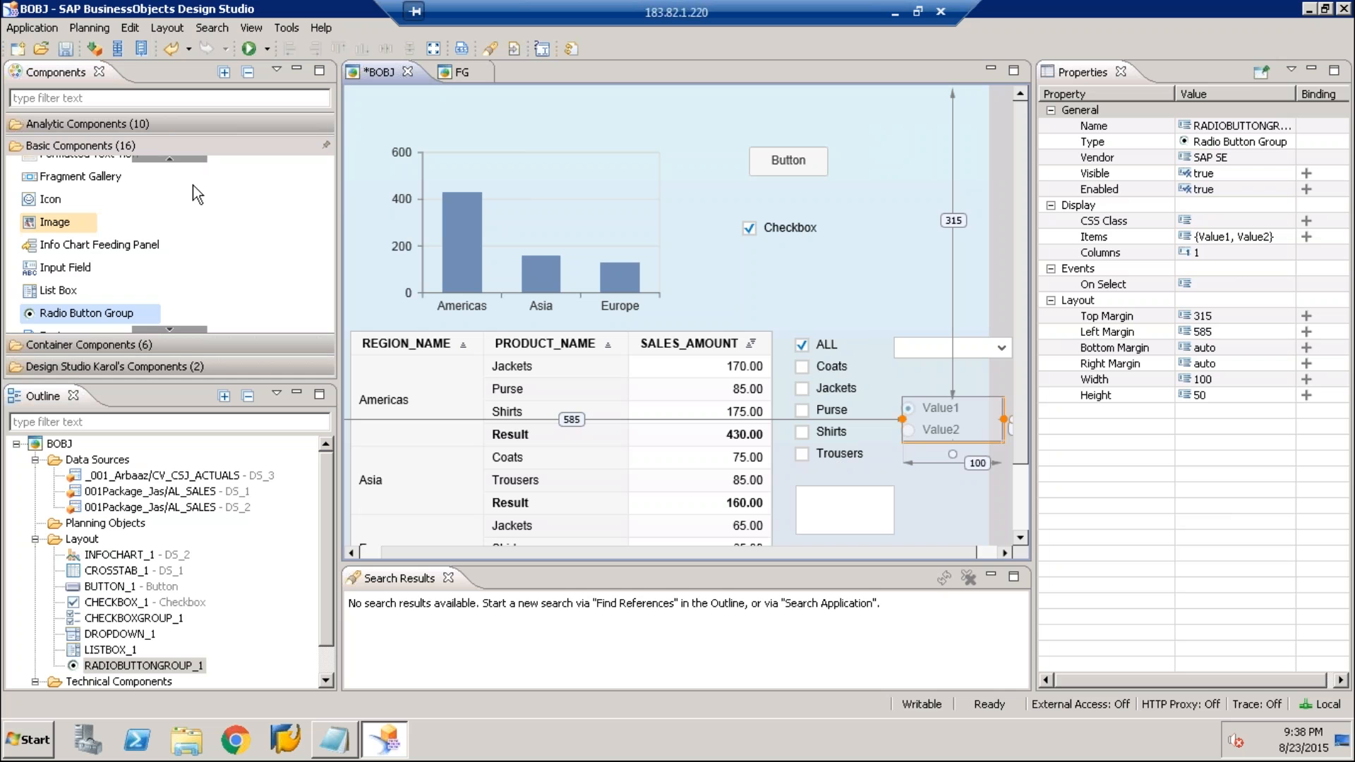
Add a Tabstrip container over the chart area at about 28 top margin and 39 left margin
left_click(194, 146)
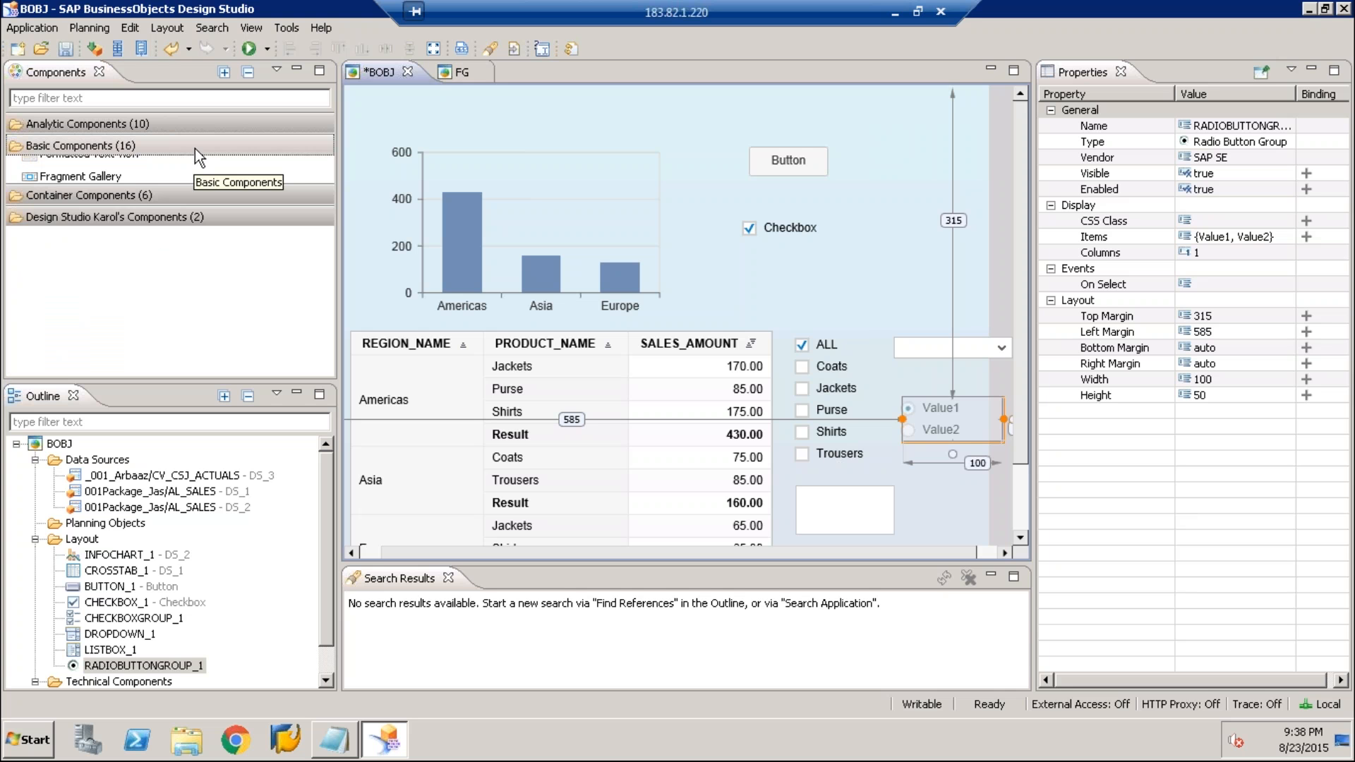
left_click(154, 164)
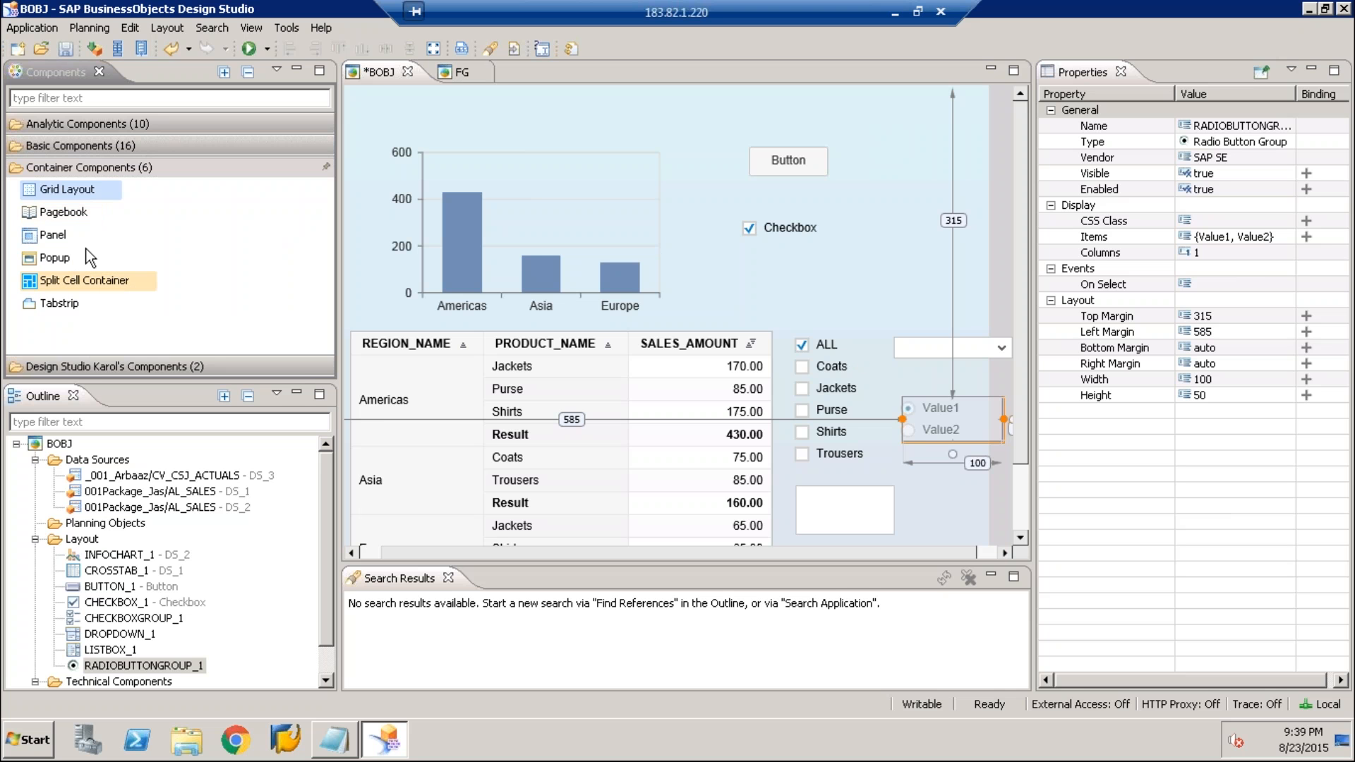
left_click_drag(62, 308, 359, 112)
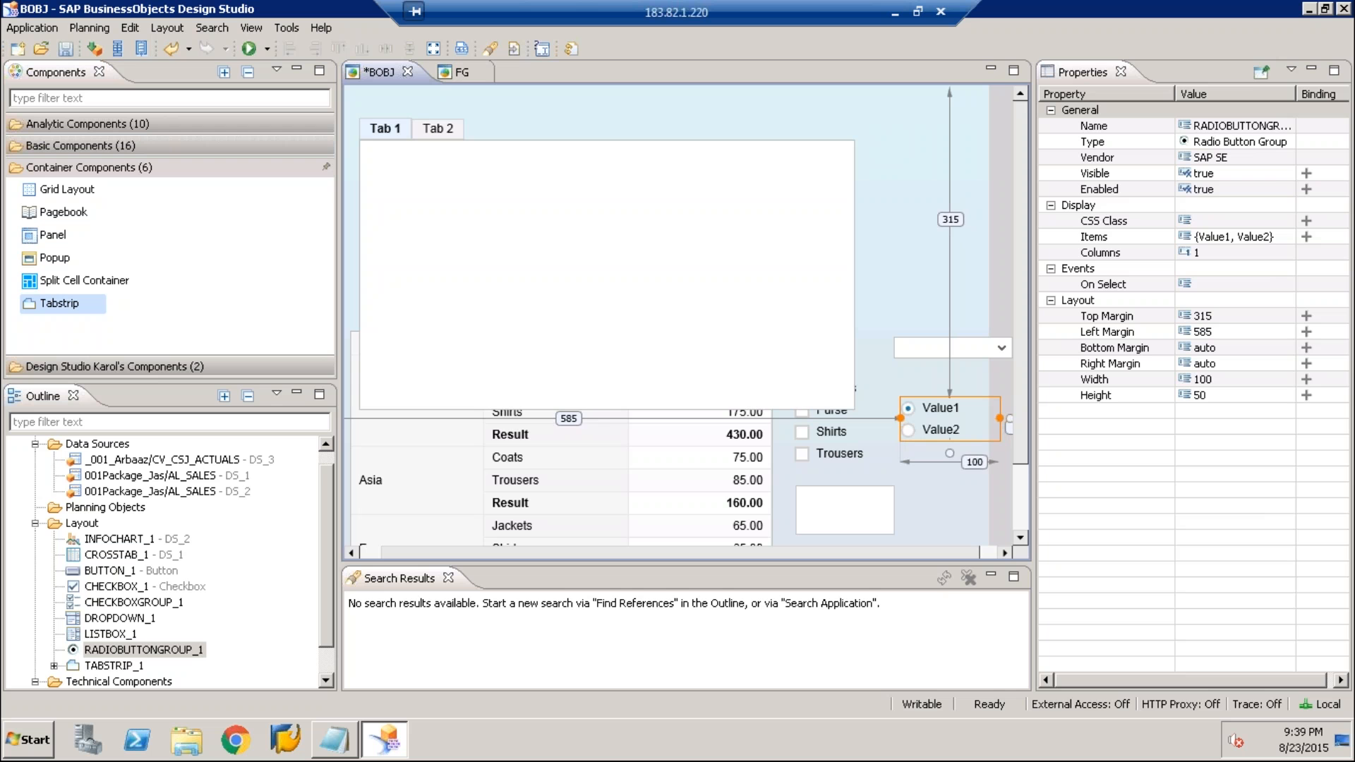
Move all existing components, from INFOCHART_1 through RADIOBUTTONGROUP_1, into TAB_1 of the tabstrip
left_click(54, 666)
left_click(119, 504)
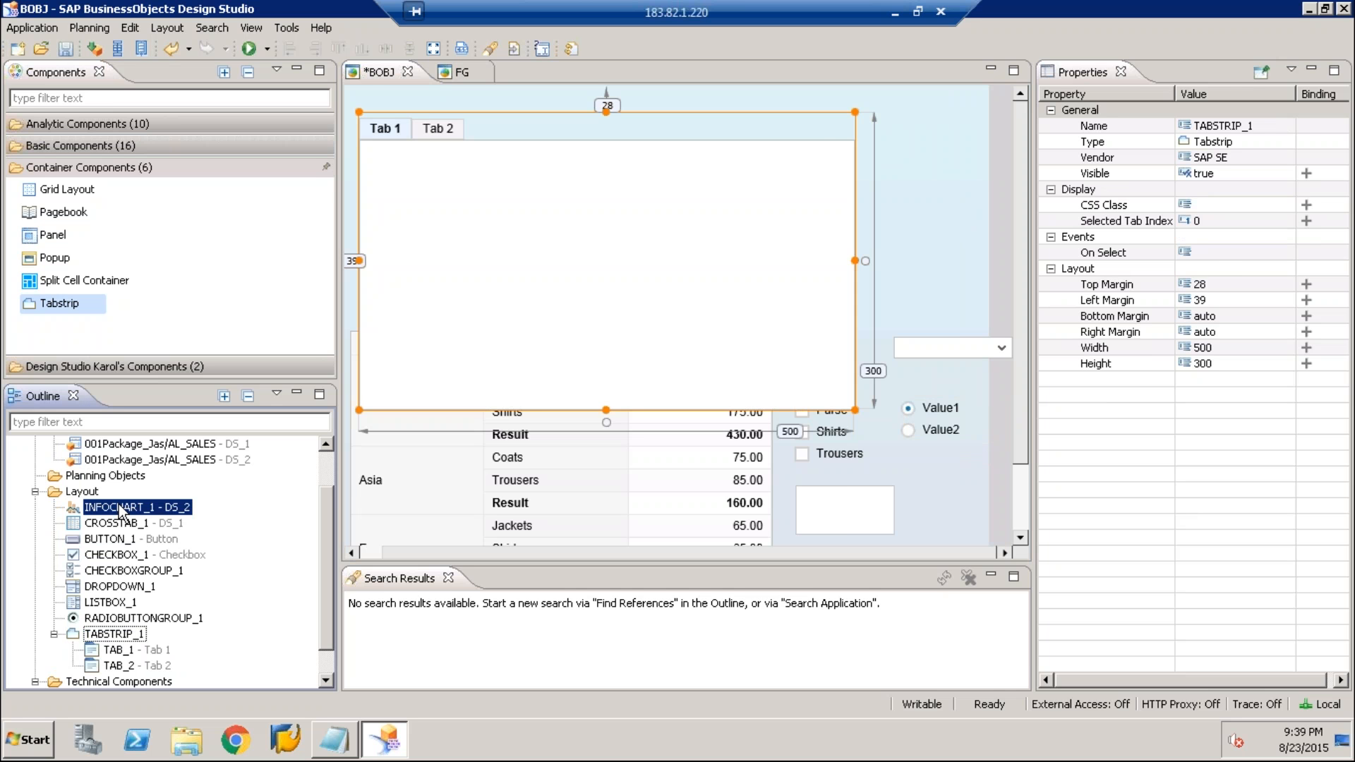
key("shift+Down")
key("shift+Down")
key("shift+Down")
key("shift+Down")
key("shift+Down")
key("shift+Down")
key("shift+Down")
left_click(159, 666, "ctrl")
left_click_drag(165, 643, 127, 618)
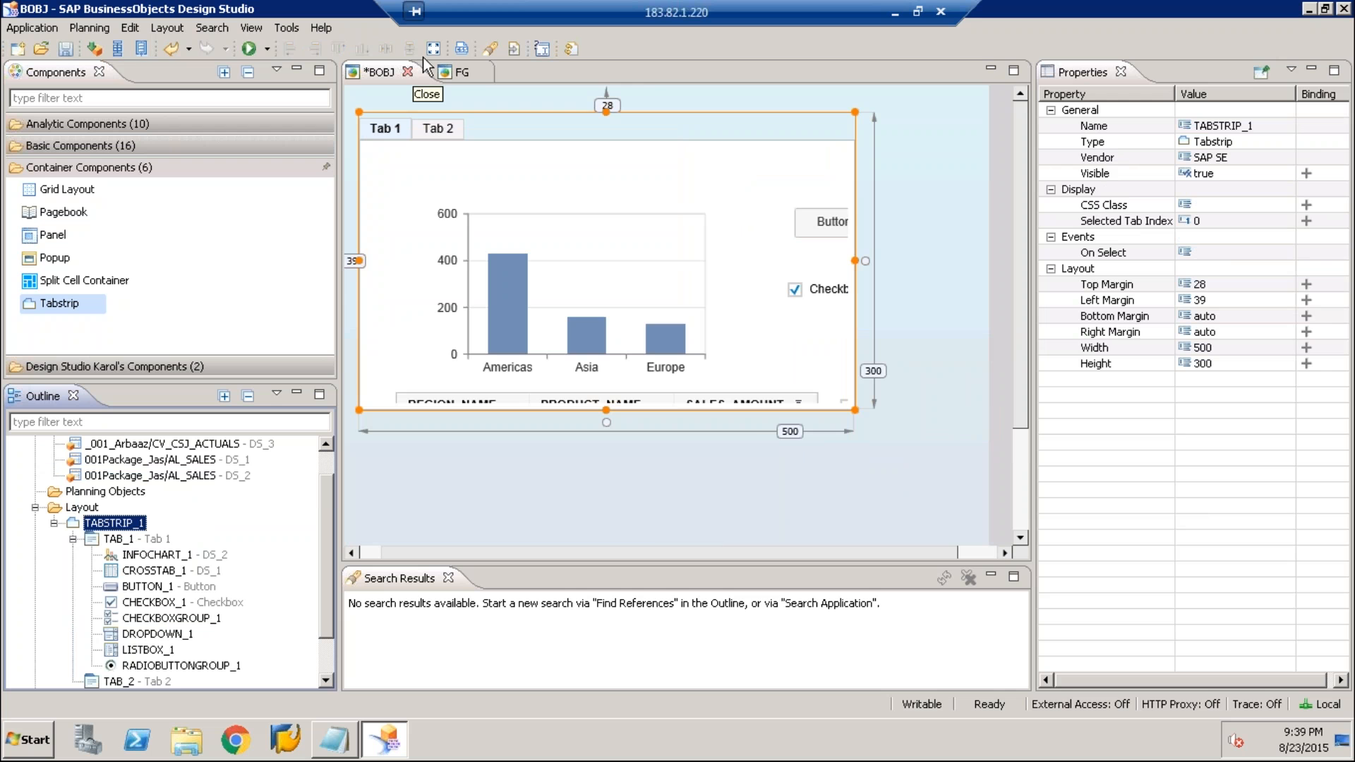
Maximize the tabstrip so it fills the whole layout, with all four margins at 0 and automatic width and height
left_click(433, 48)
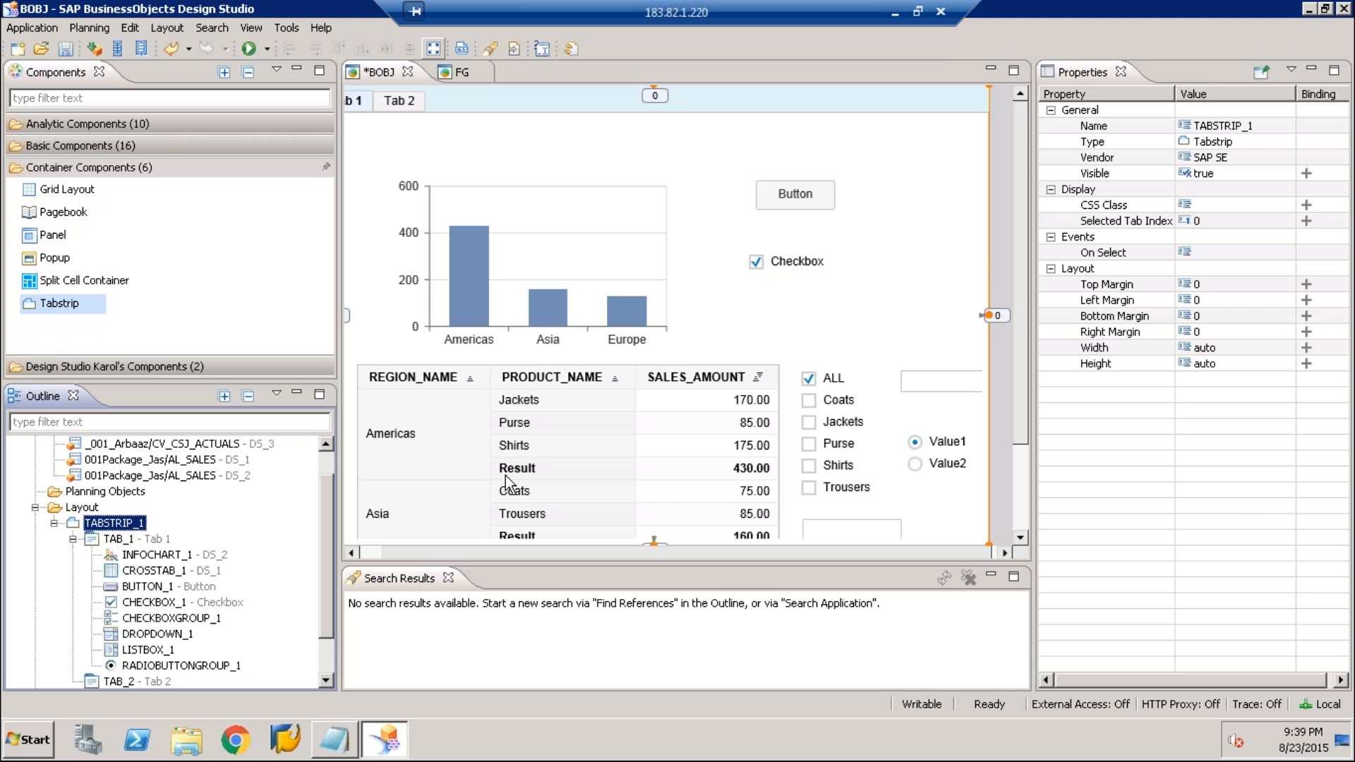
left_click(816, 285)
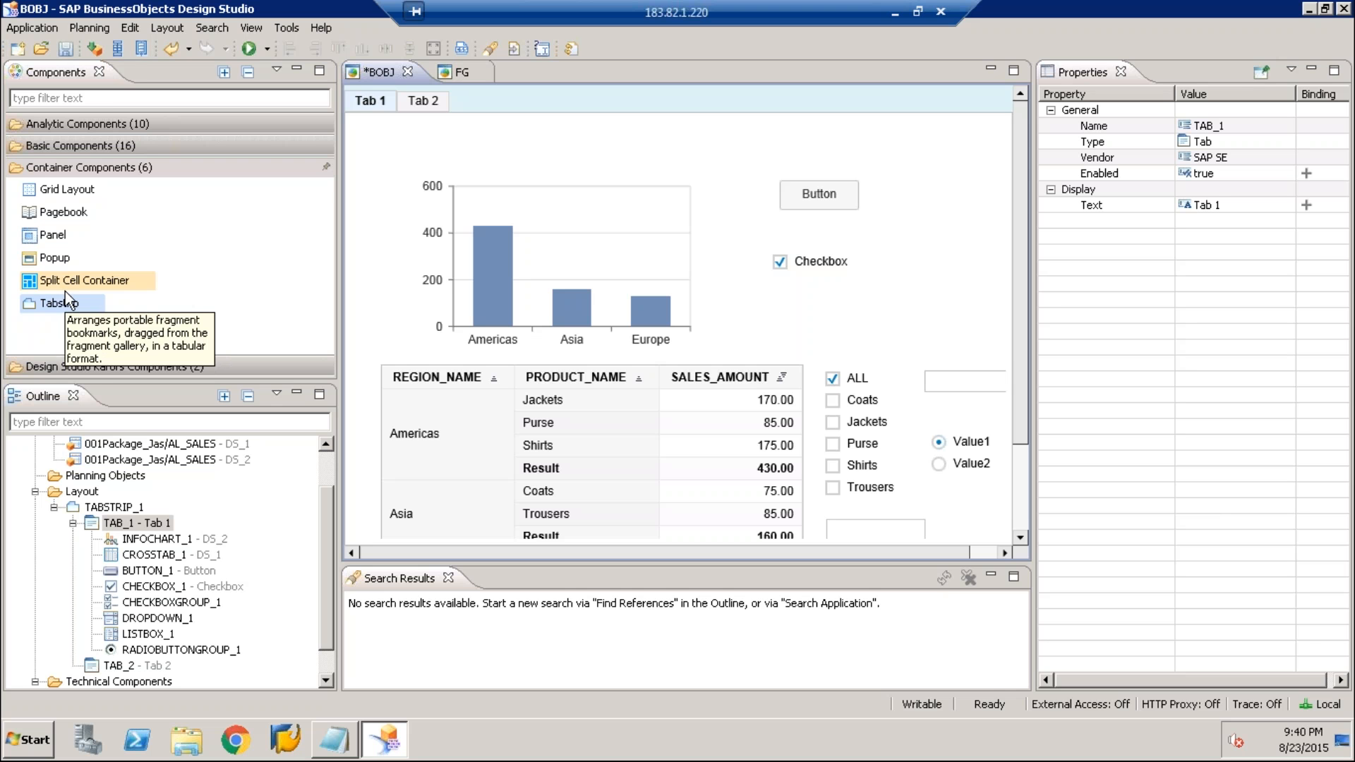
Add a Panel container to TAB_1 at about 26 top and 4 left margin, sized to about 131 by 301
left_click(47, 239)
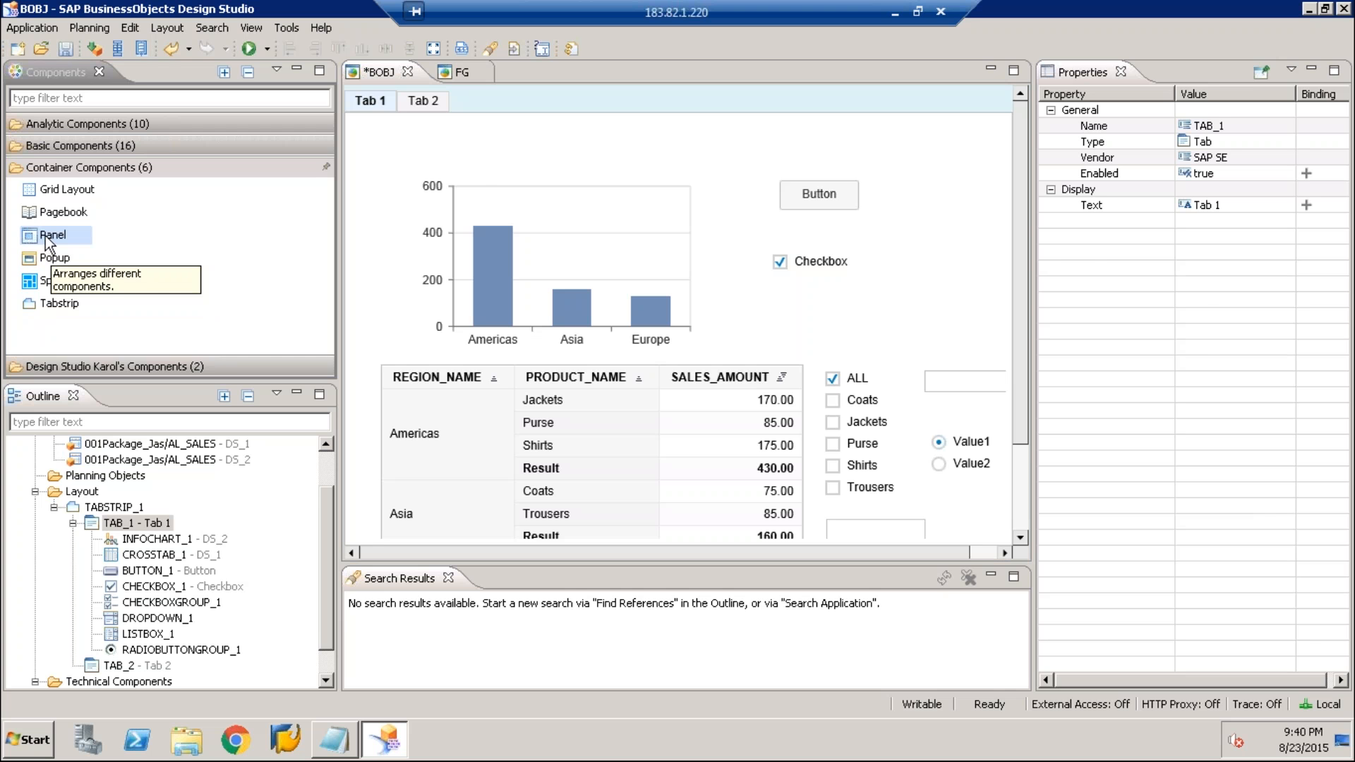
left_click_drag(45, 236, 454, 201)
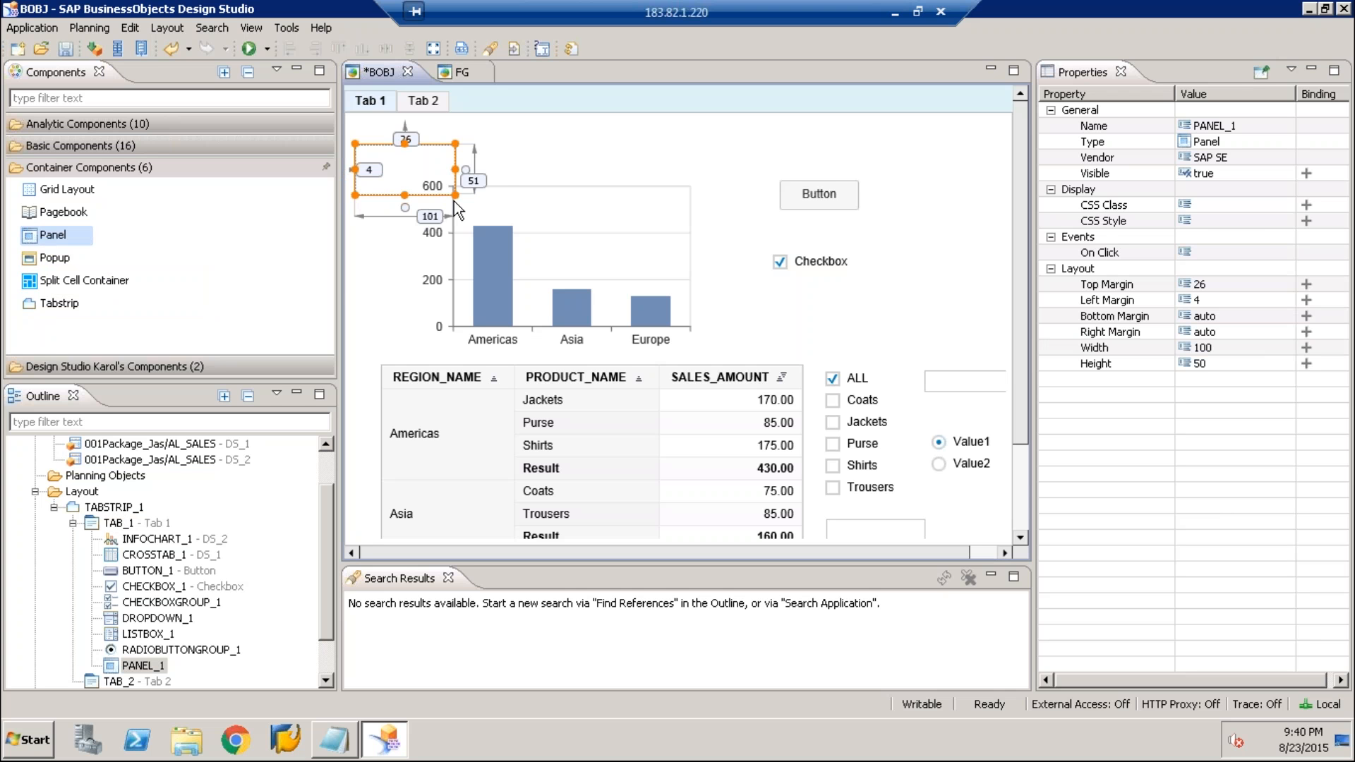
left_click_drag(455, 201, 486, 444)
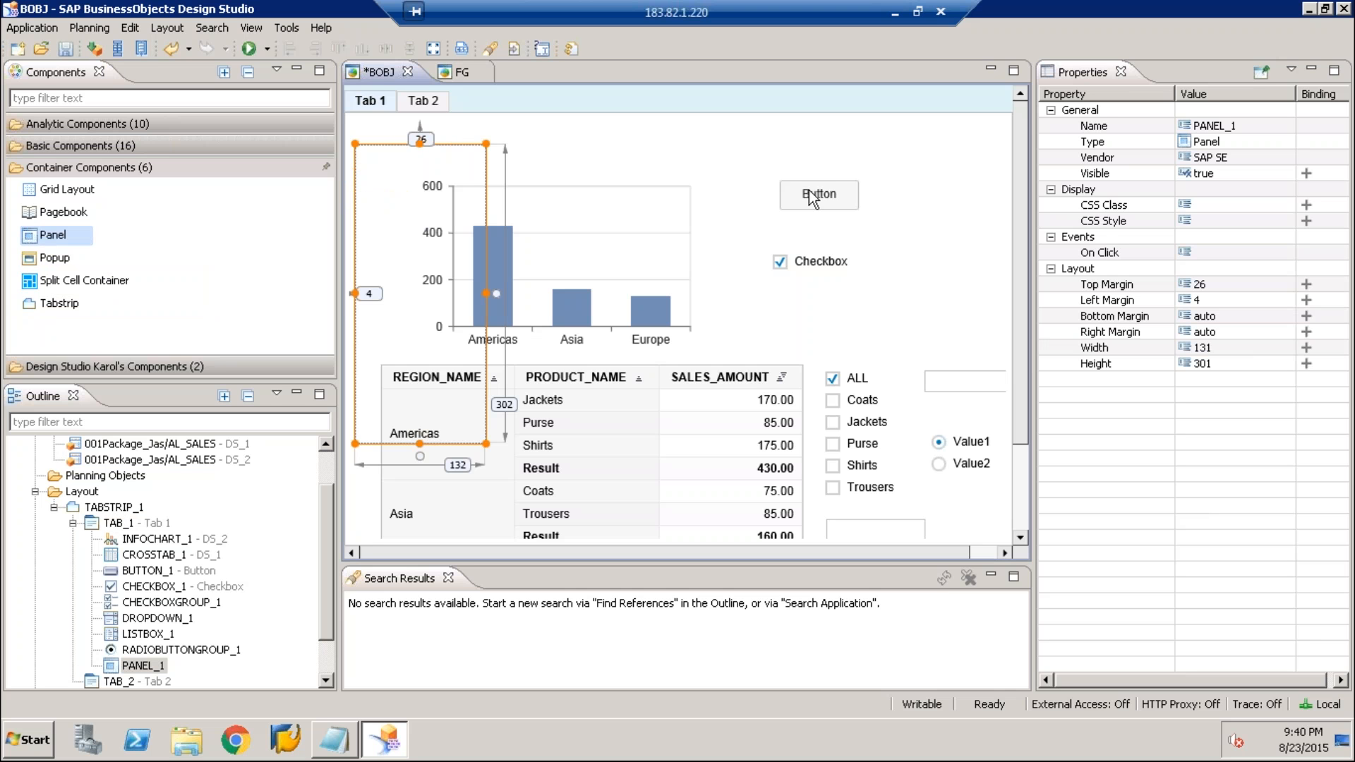
Move the button and the checkbox into the panel, placing the button near its upper edge with the checkbox below it
left_click(811, 199)
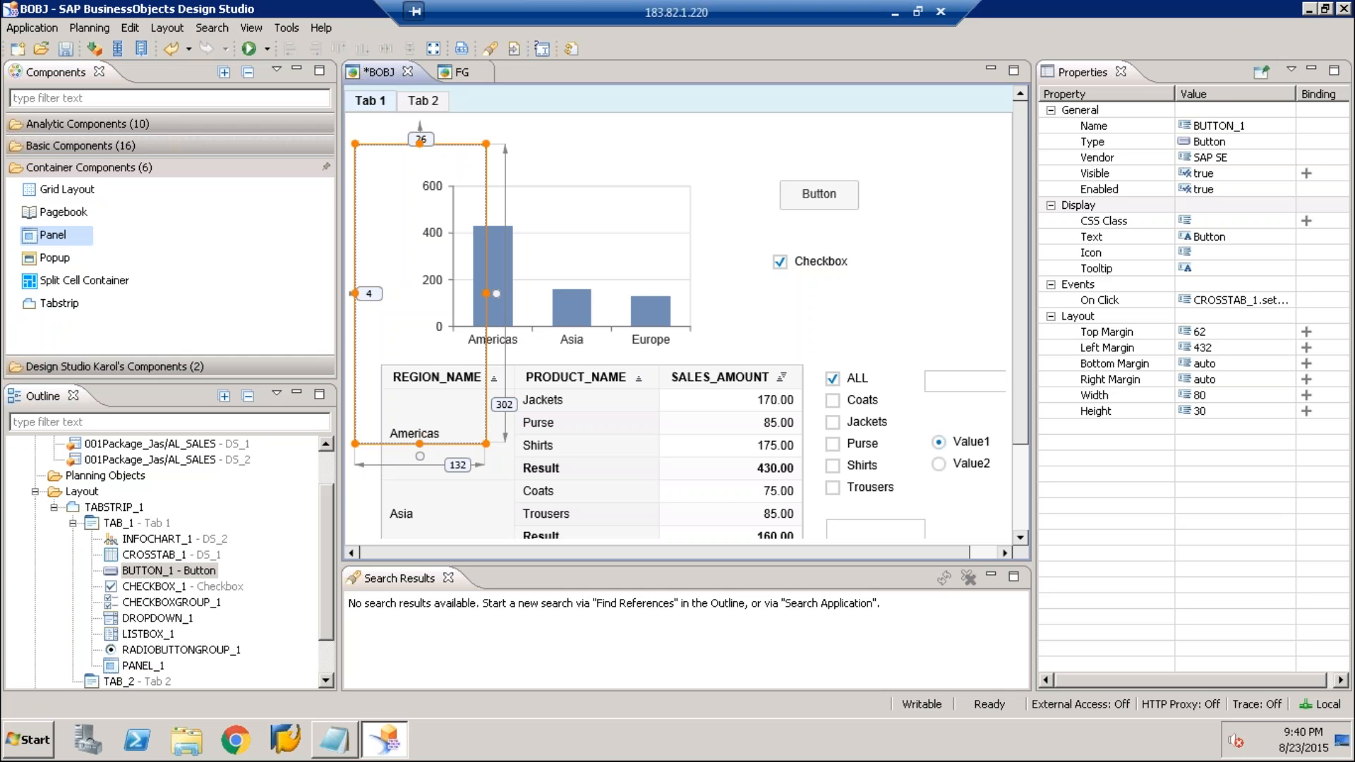
left_click_drag(812, 199, 393, 177)
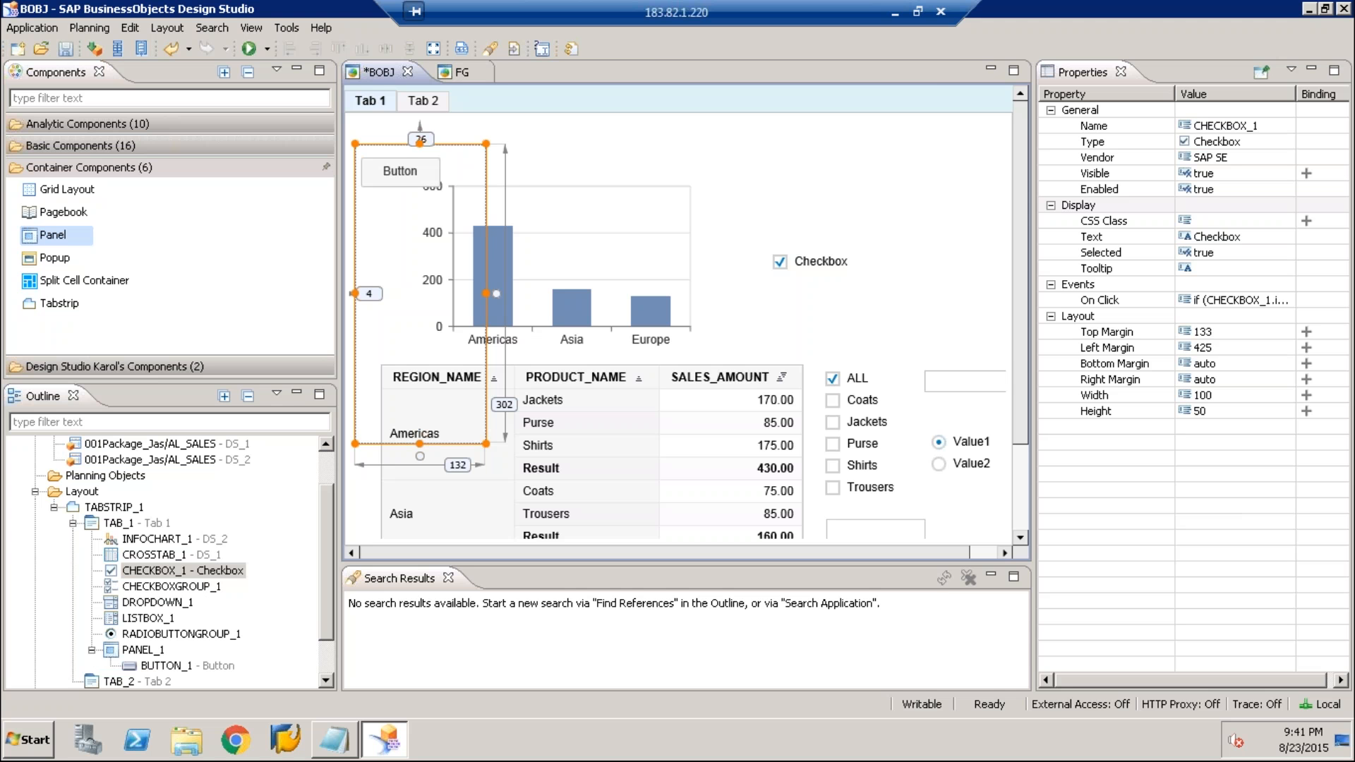
left_click_drag(780, 261, 363, 266)
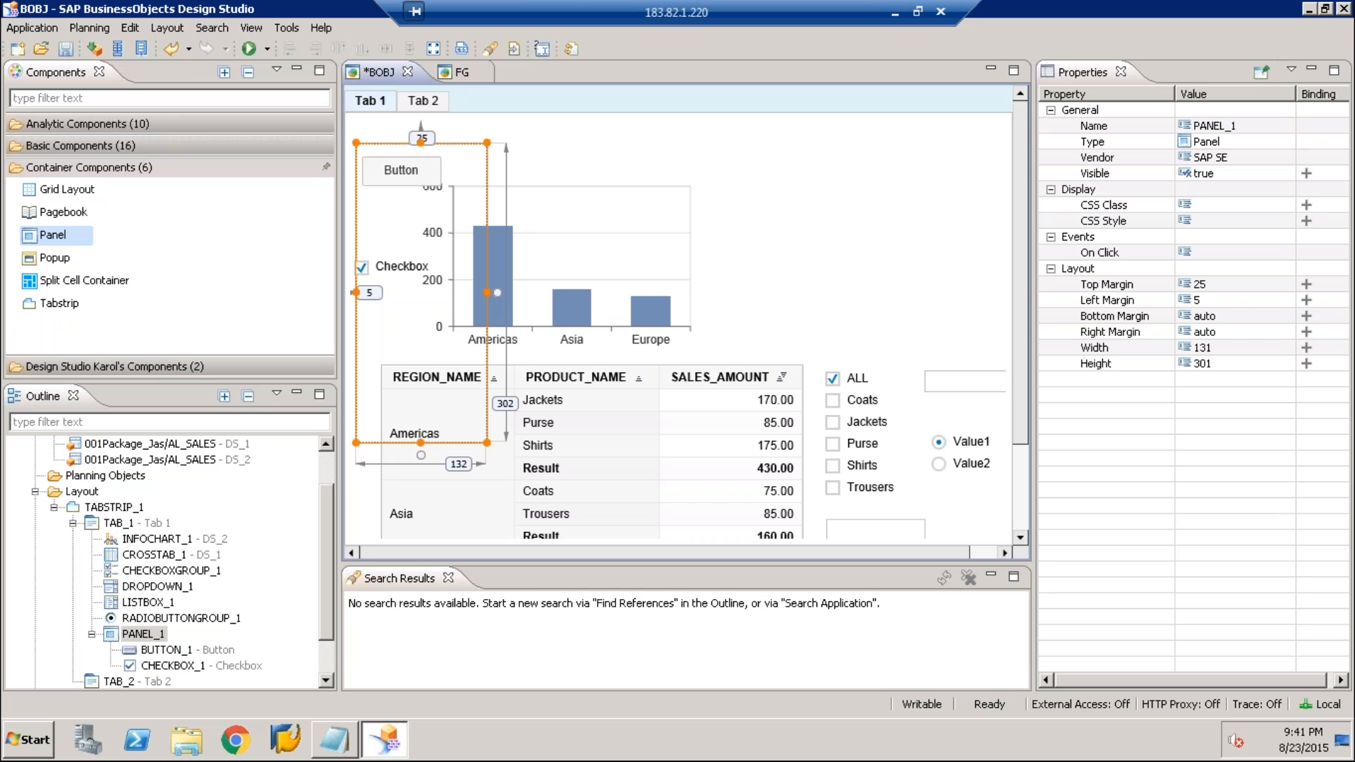
Examine the properties of the tabstrip, the panel, the info chart and the crosstab in turn
left_click(812, 240)
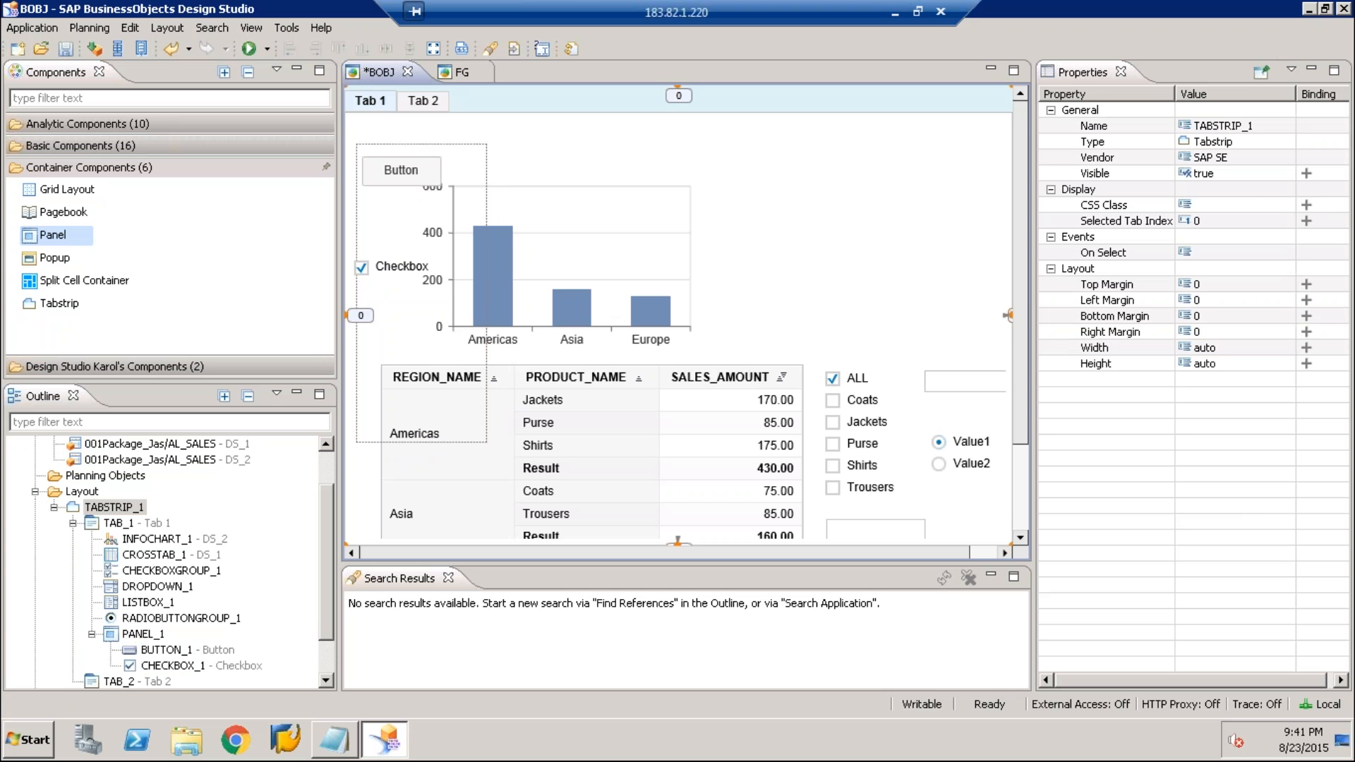
left_click(426, 175)
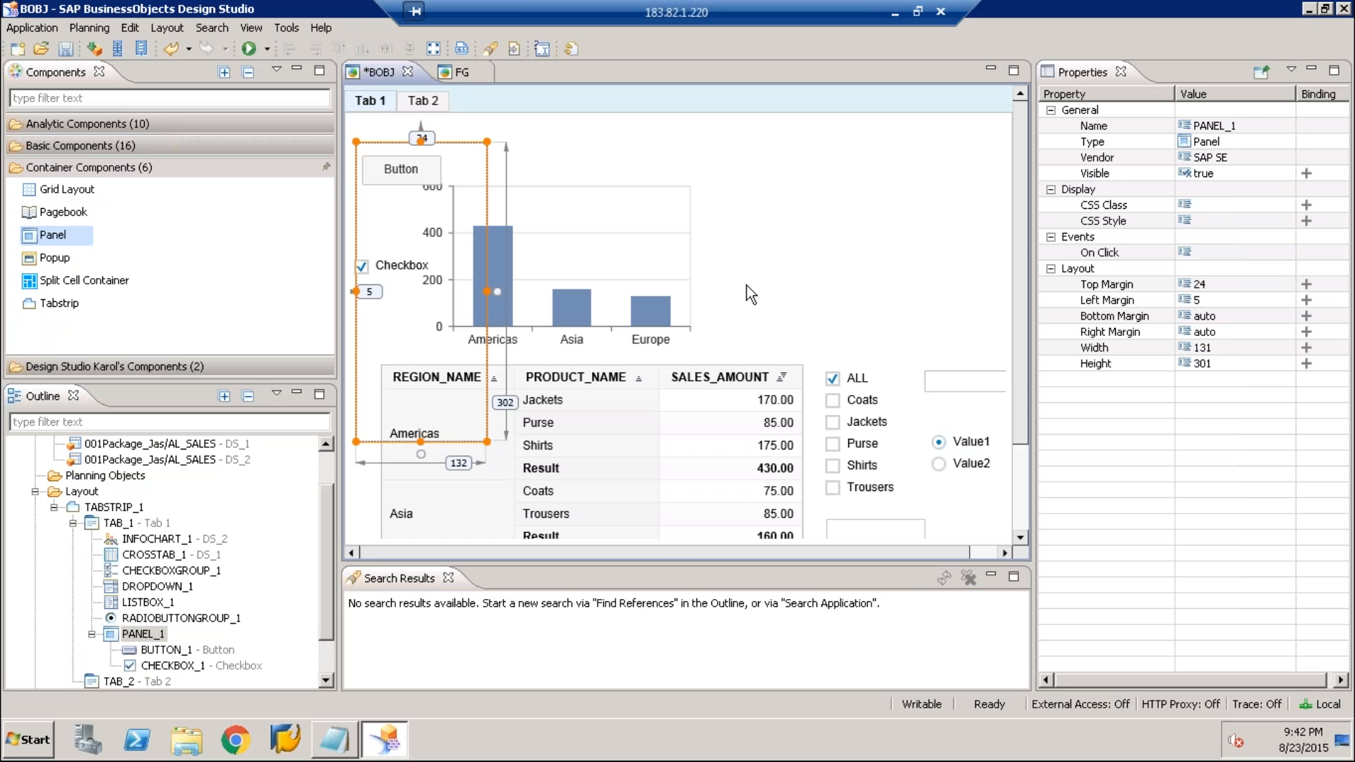
left_click(747, 285)
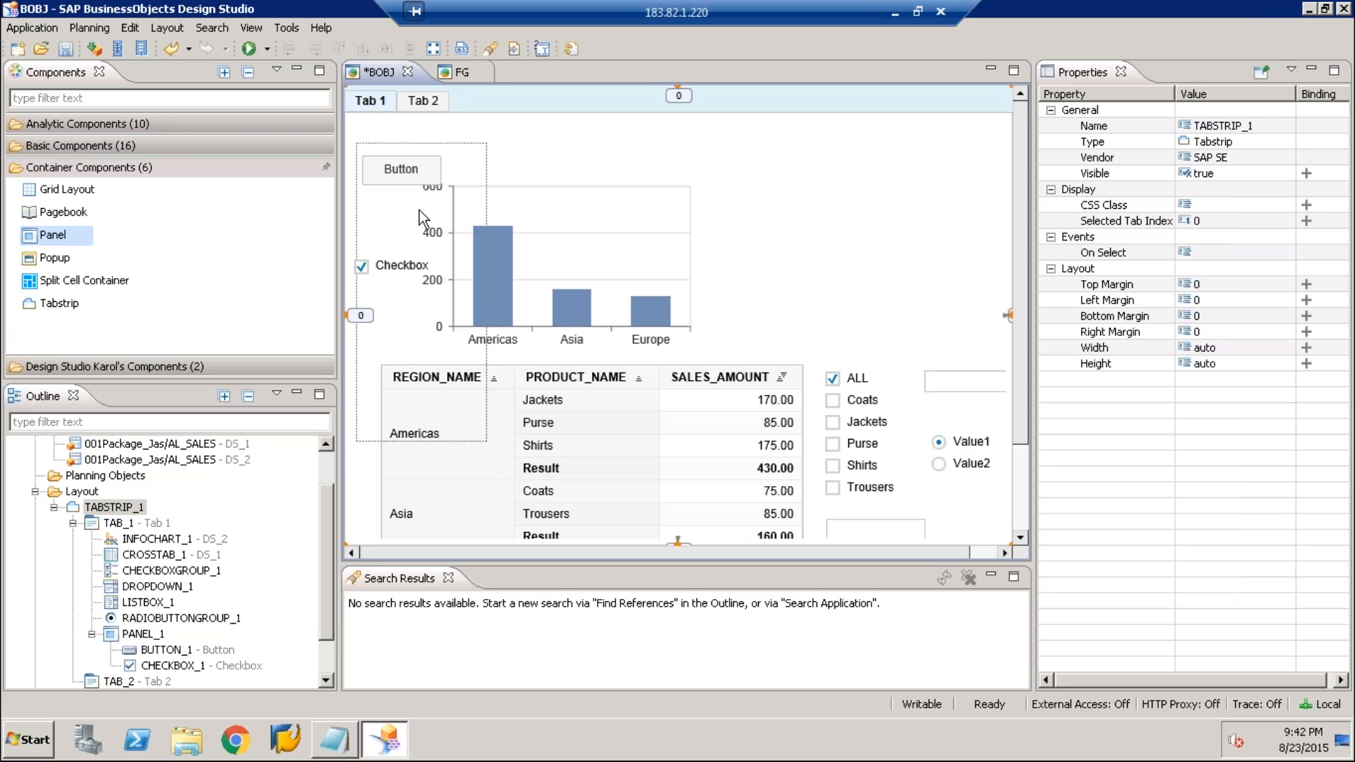
left_click(419, 210)
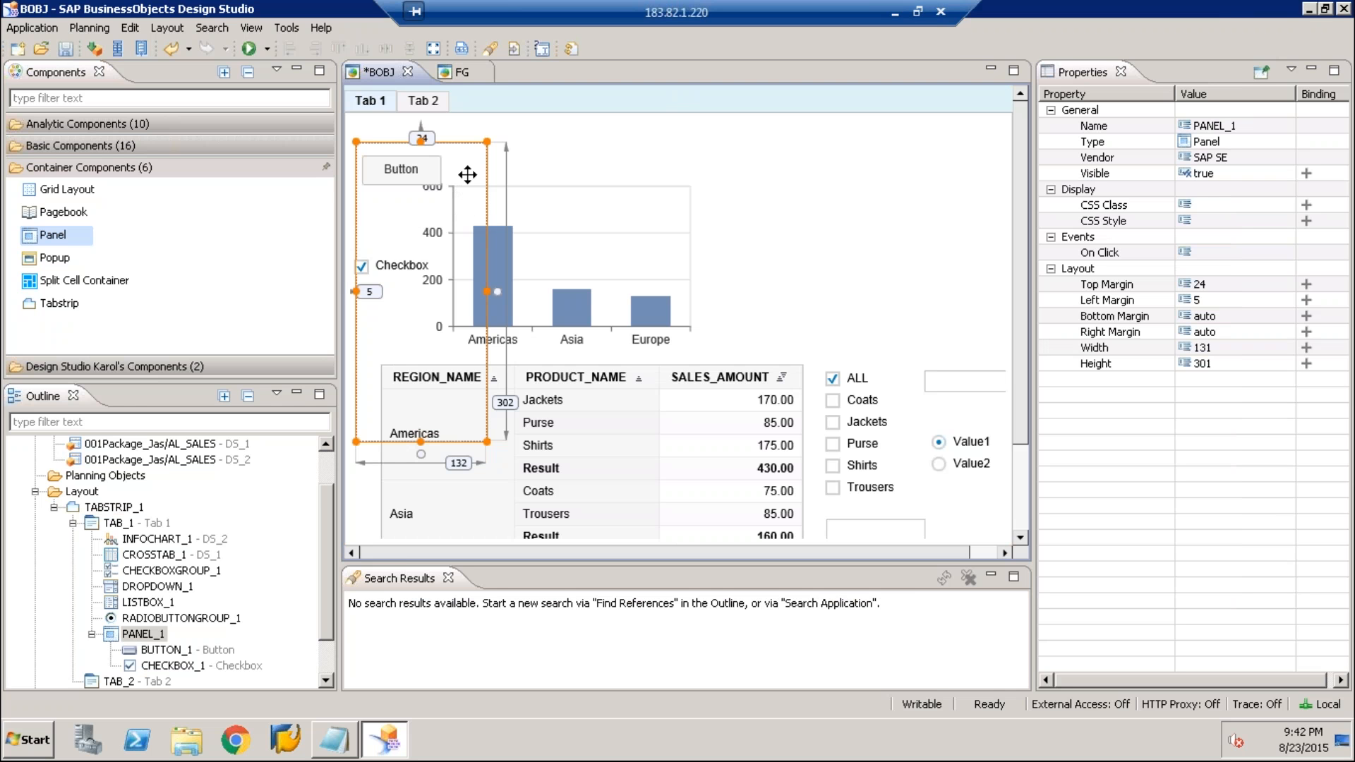
left_click(647, 203)
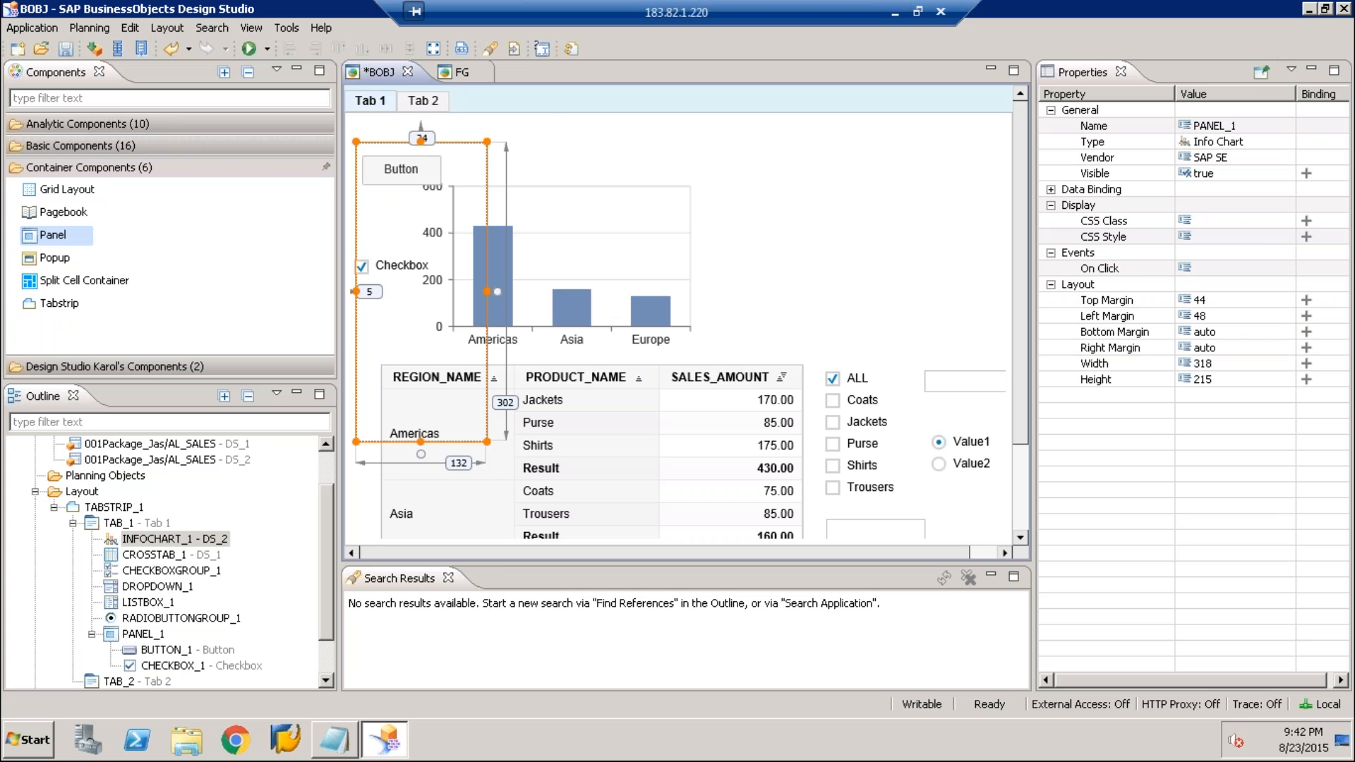
left_click(497, 291)
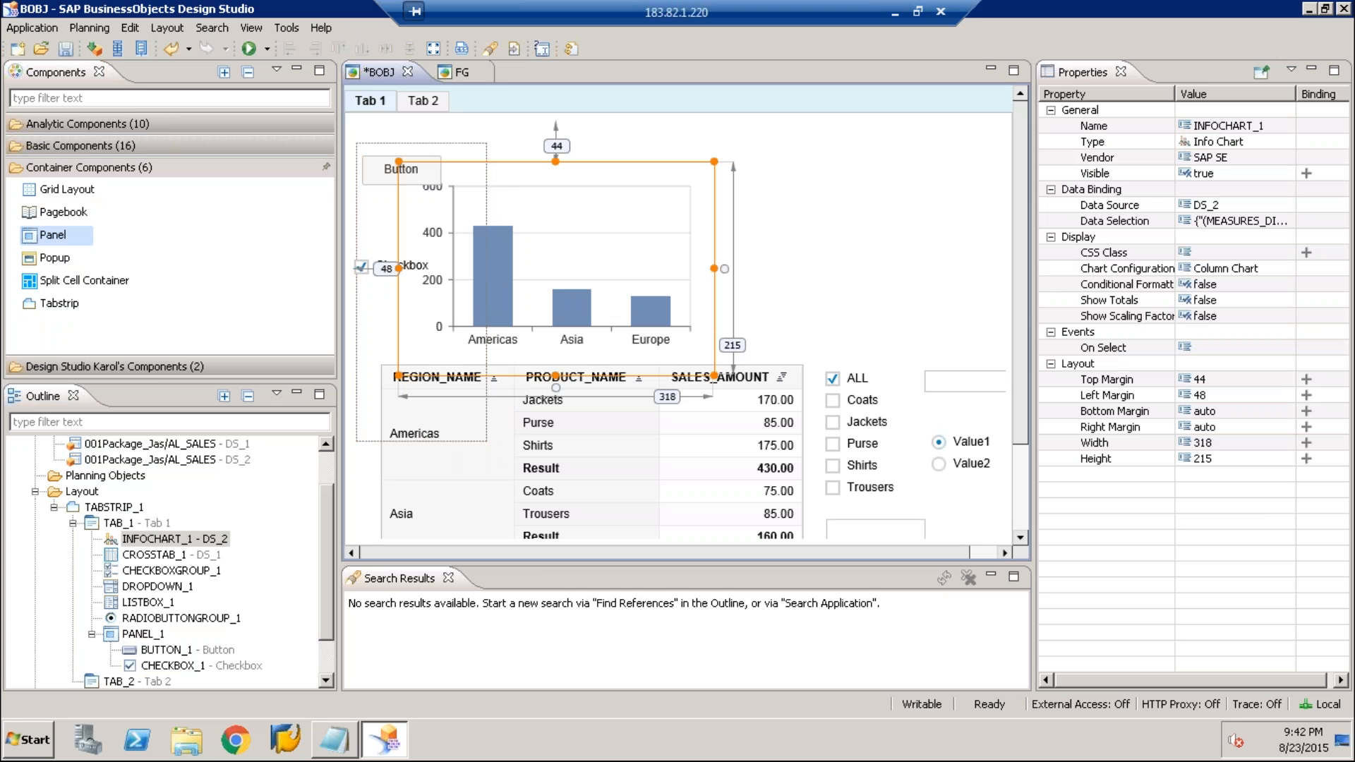
left_click(558, 439)
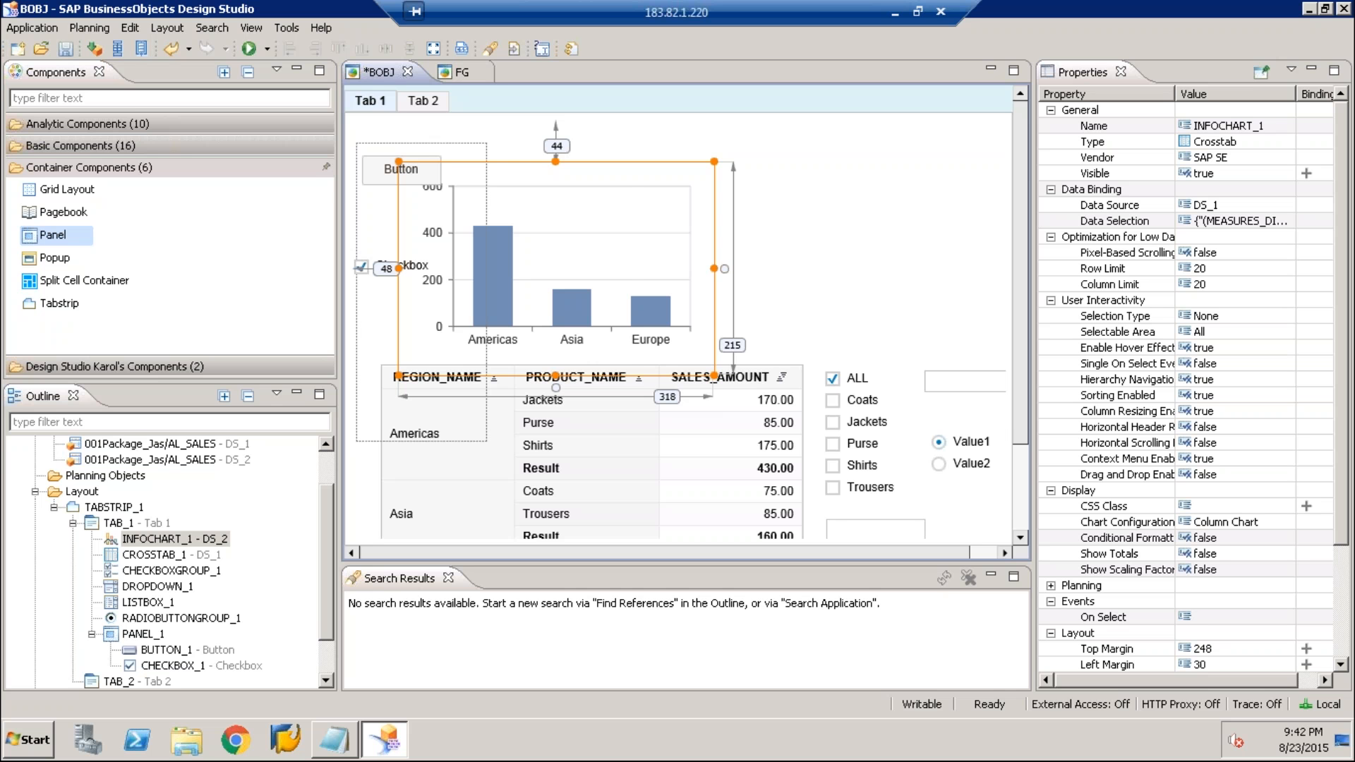
Give PANEL_1 the CSS style "background-color: blue" and save the application
left_click(650, 441)
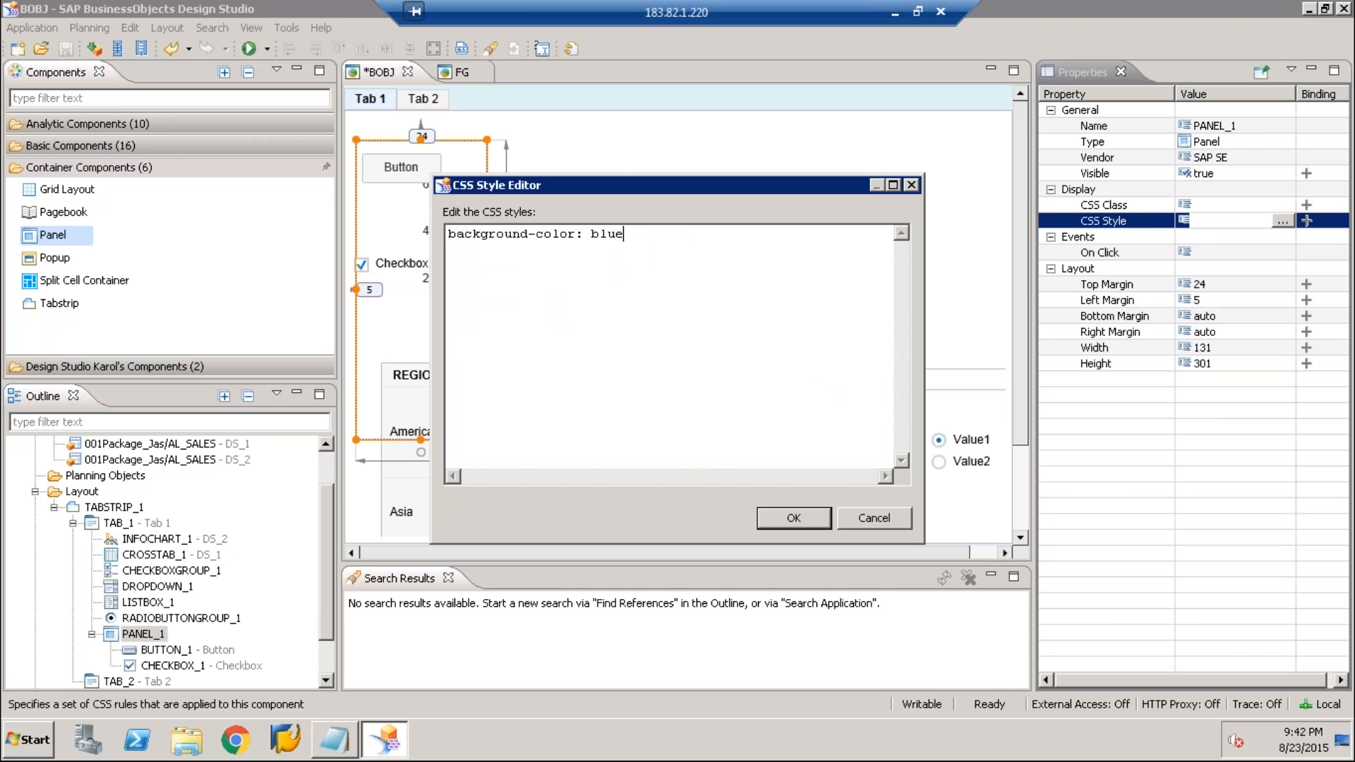
left_click(793, 518)
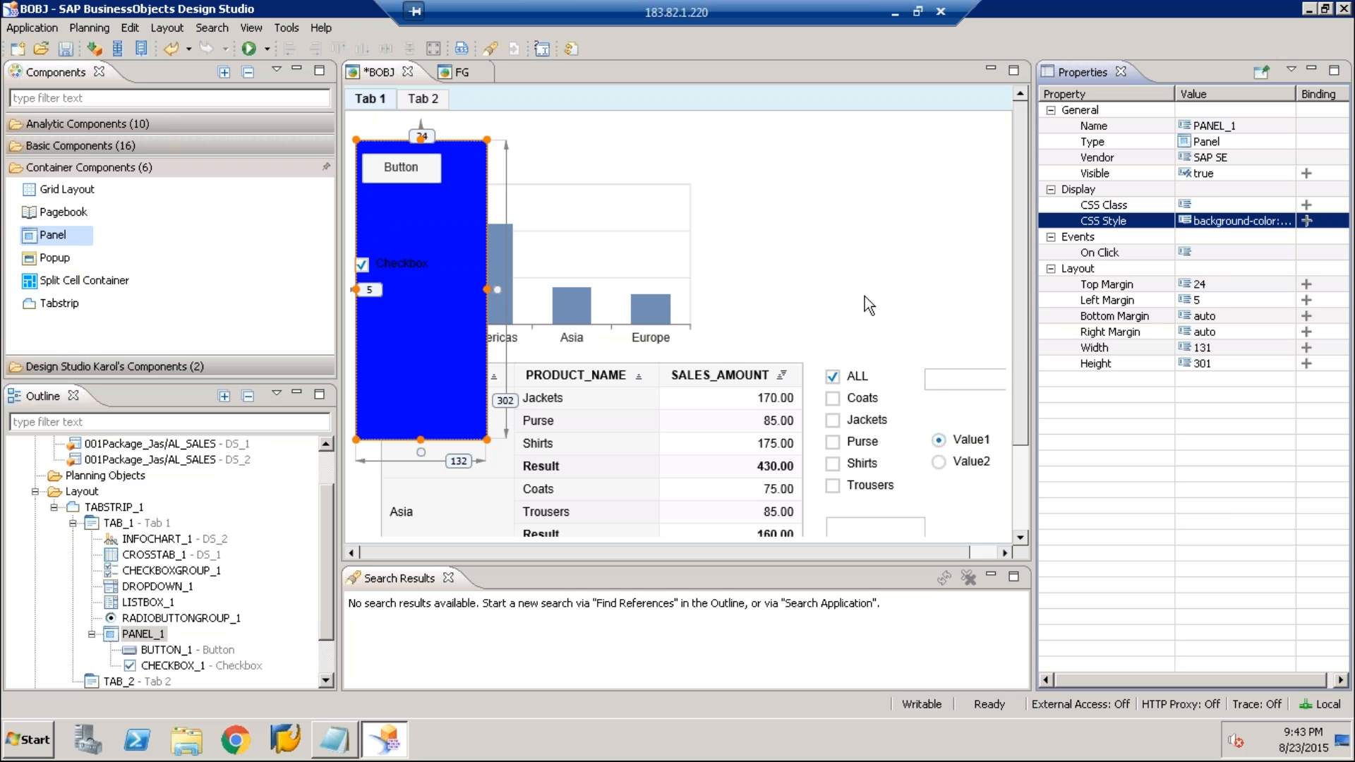
left_click(428, 304)
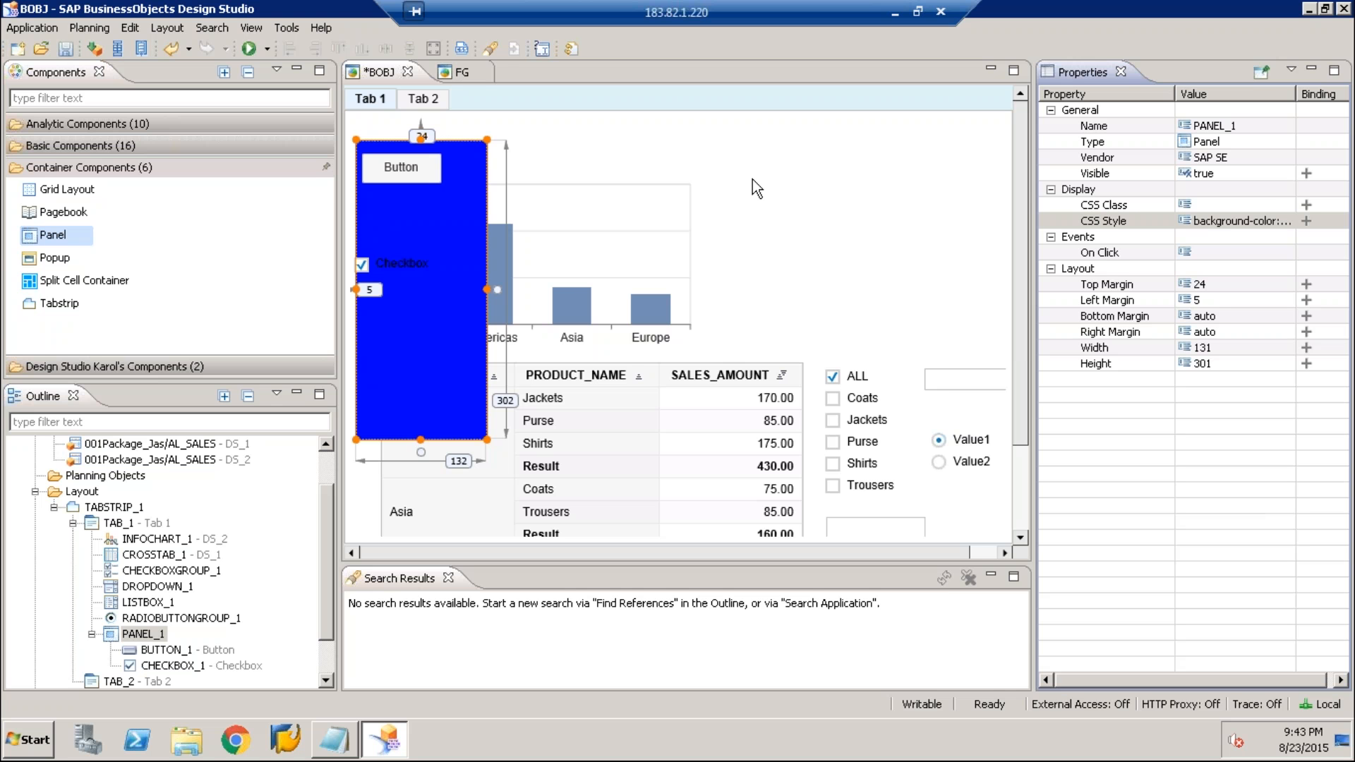
left_click(753, 181)
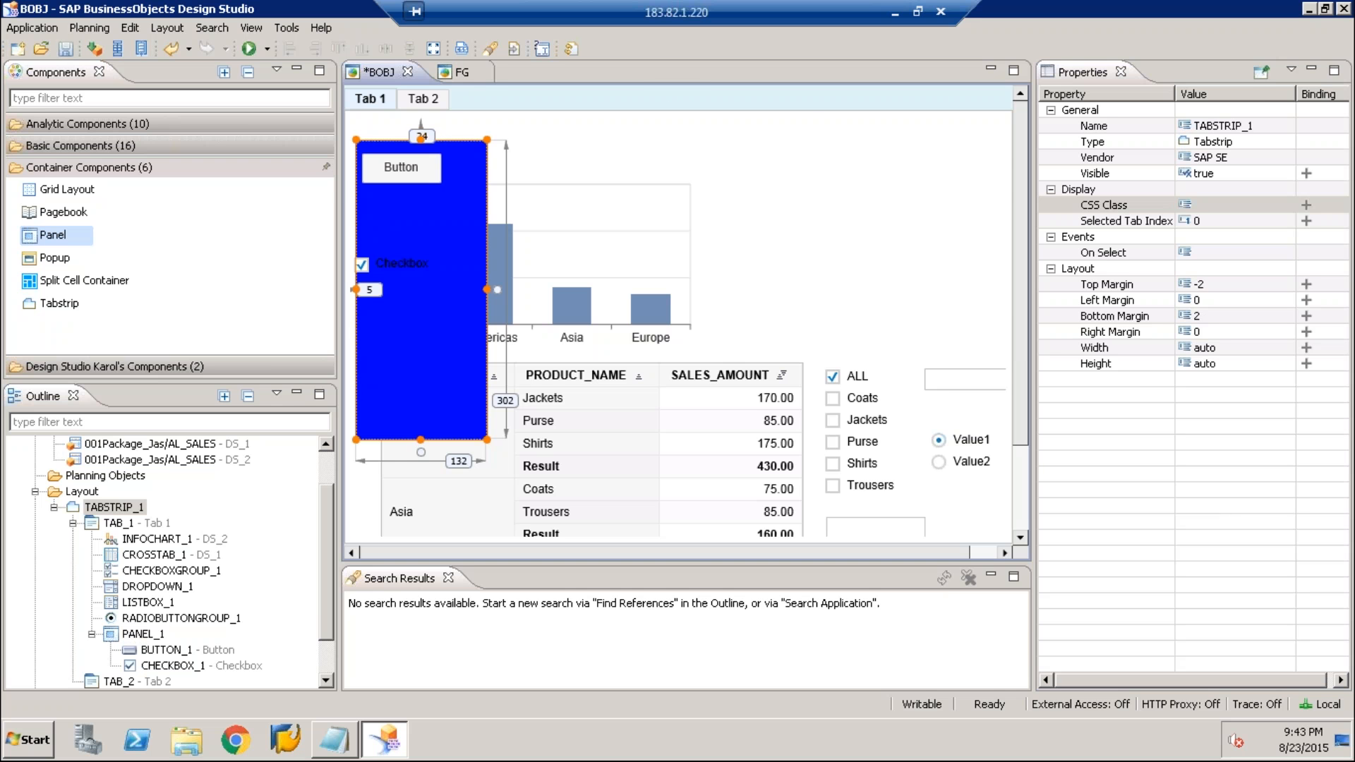
key("ctrl+s")
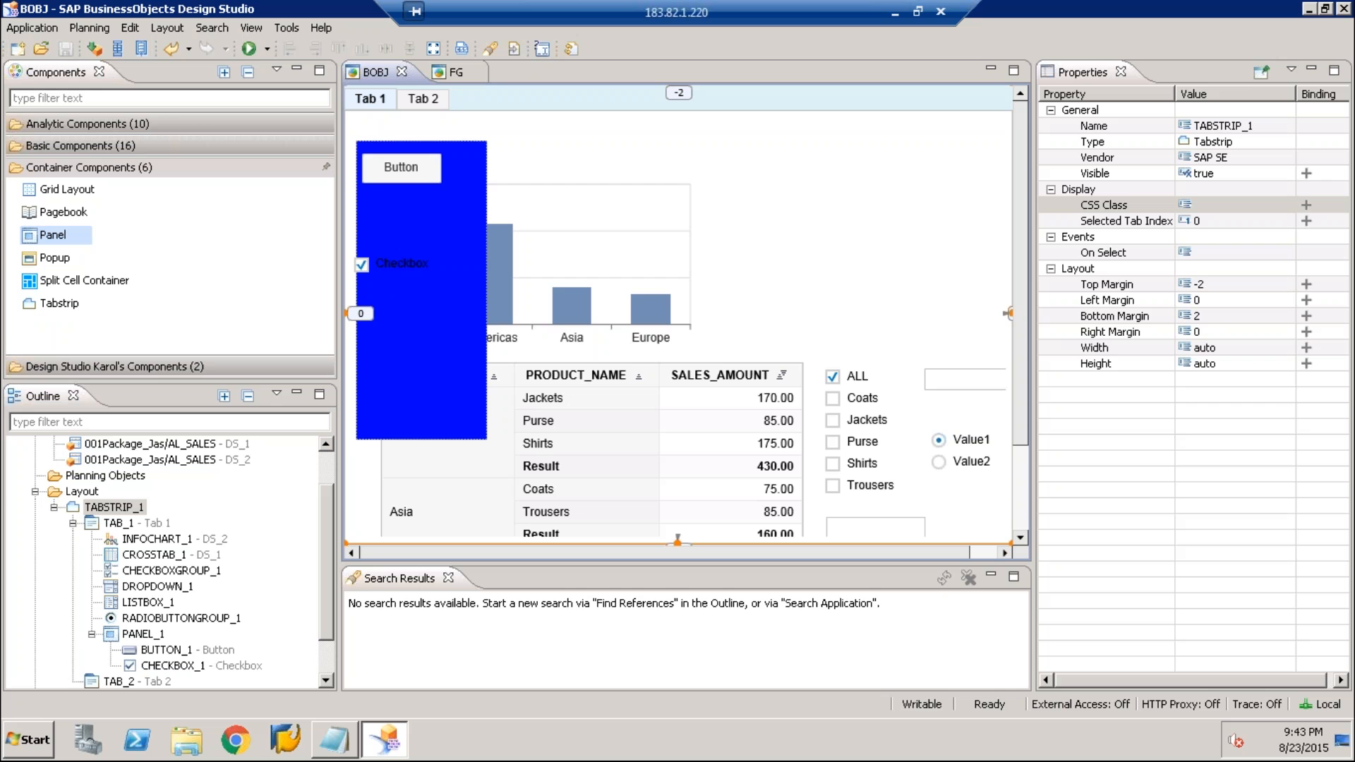
Inspect the source binding of the checkbox group's Items property and save the application
left_click(89, 168)
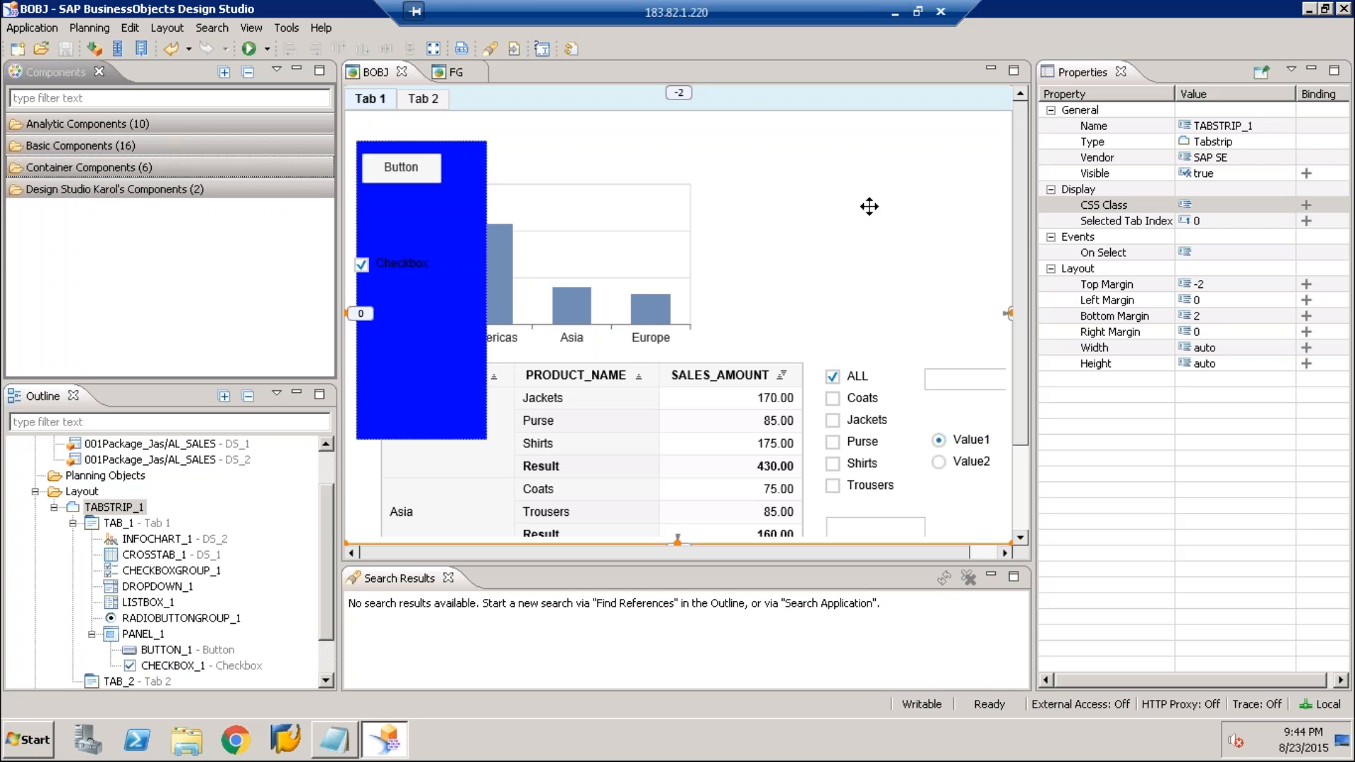
left_click(327, 507)
left_click_drag(326, 507, 329, 463)
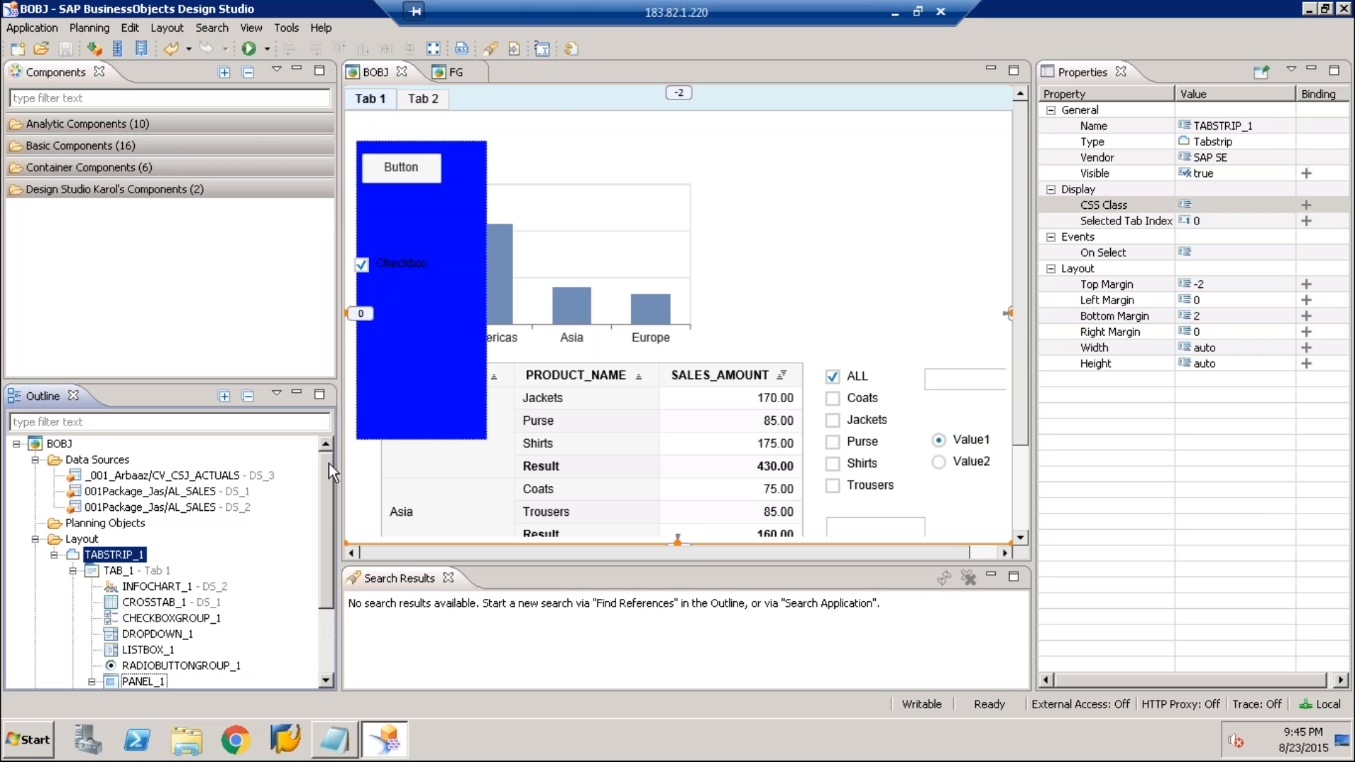
left_click(926, 385)
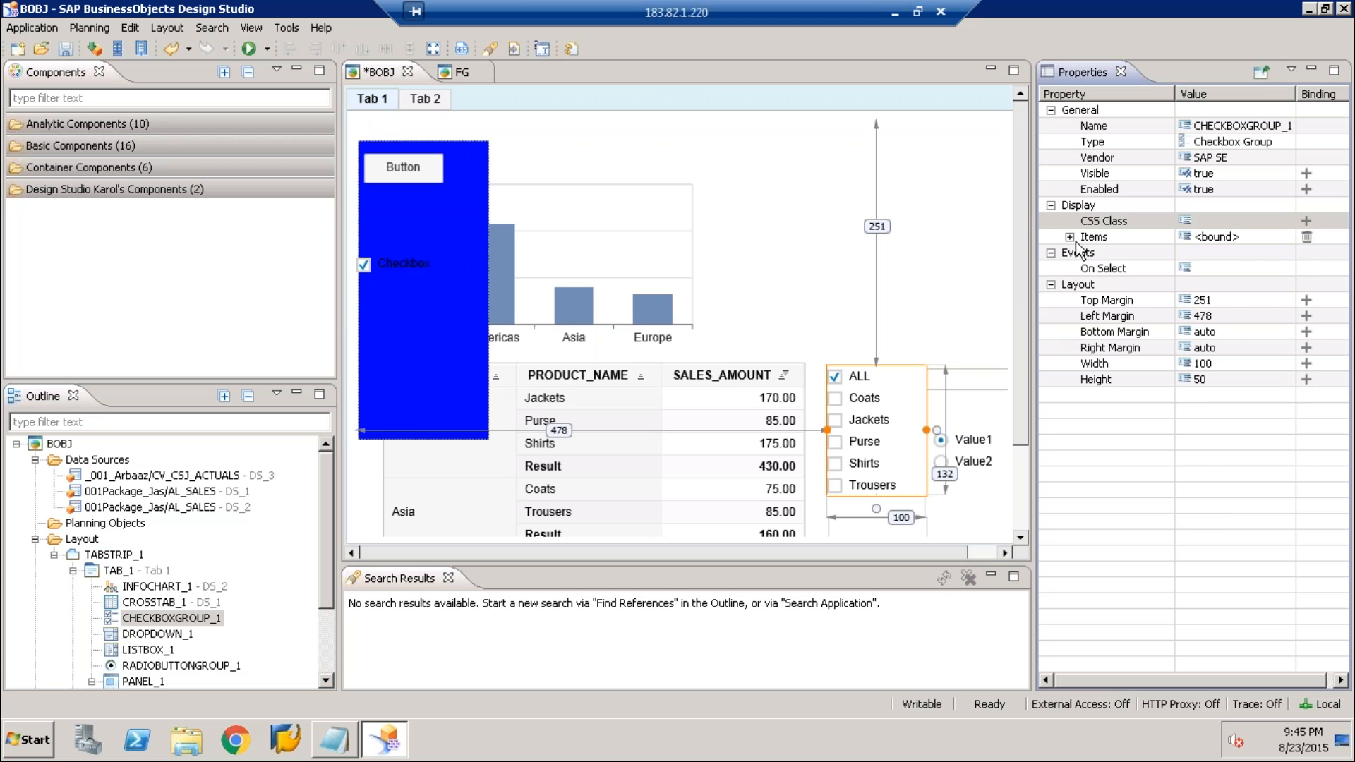
left_click(1070, 237)
left_click(1089, 253)
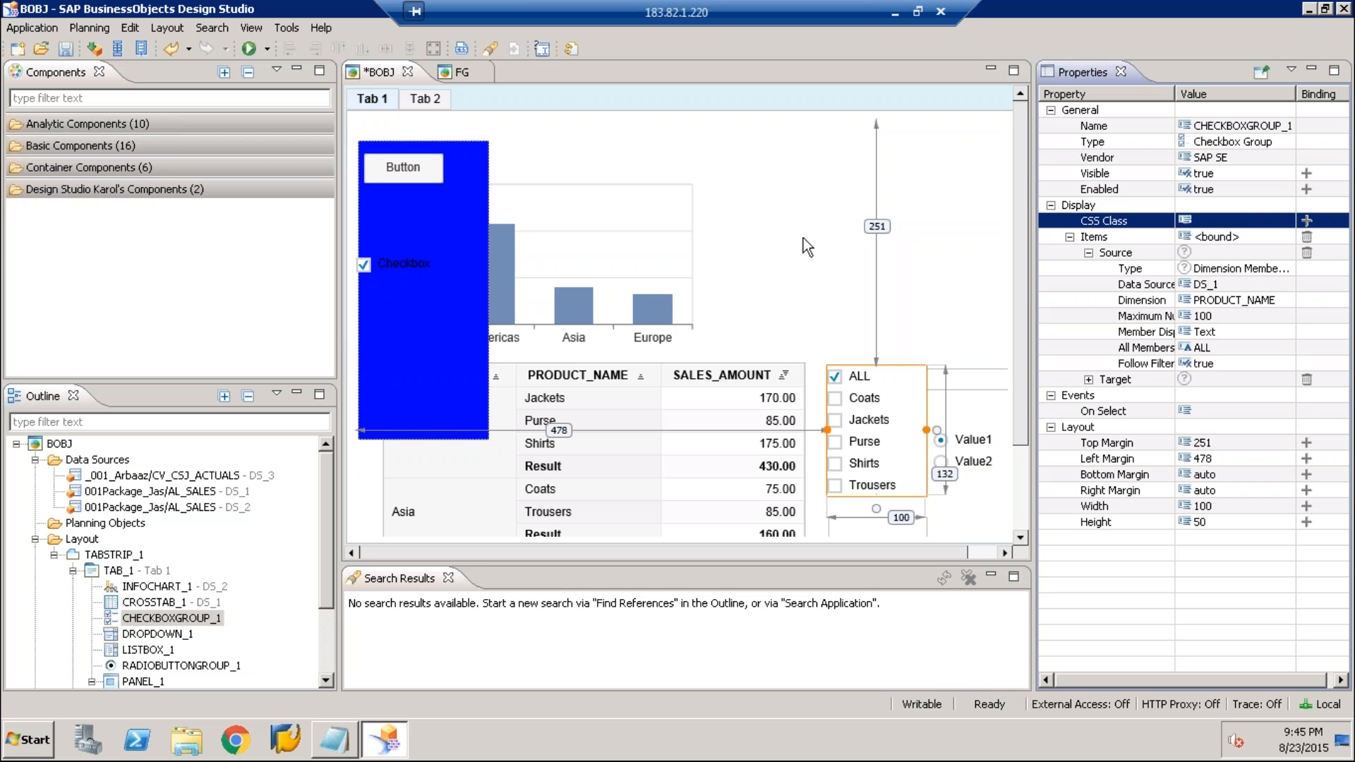
left_click(66, 48)
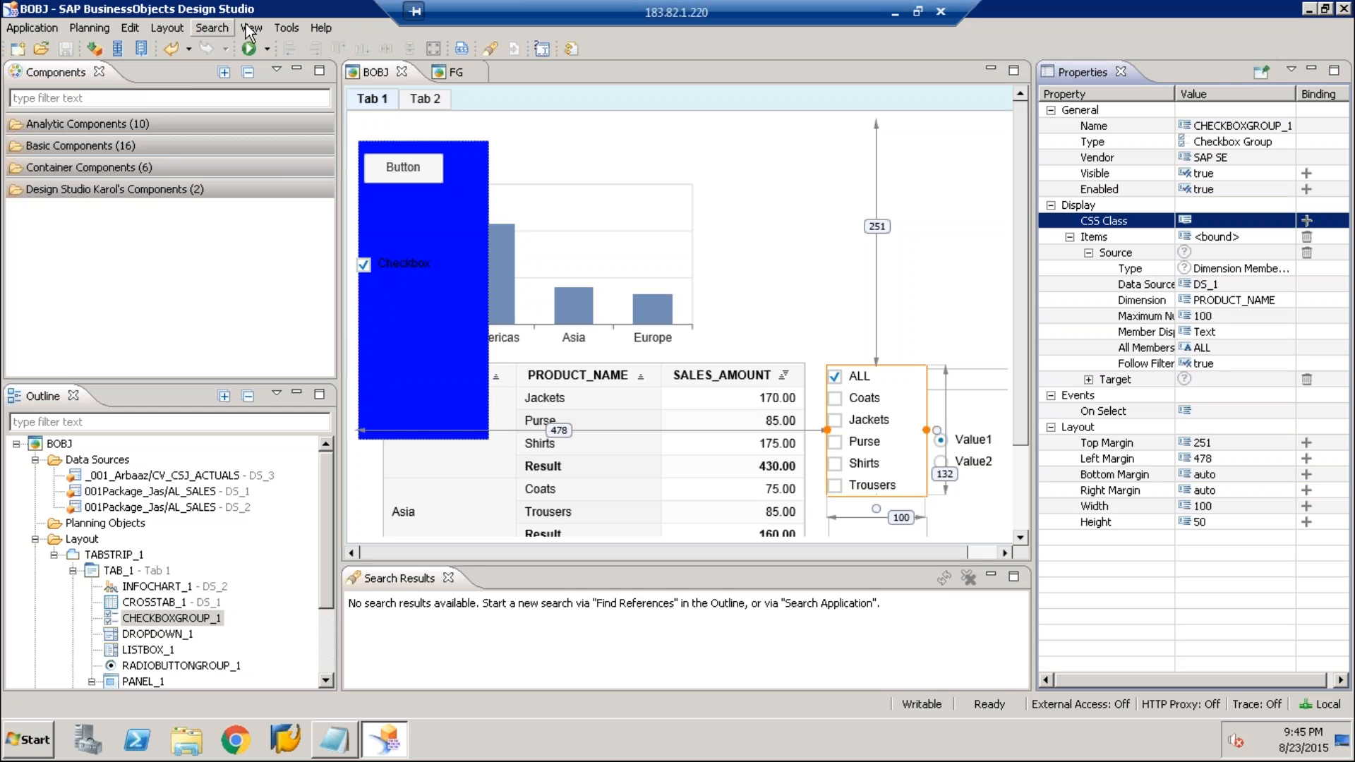
Open the application preferences and switch from the Backend Connections settings to the Application Design settings
left_click(287, 27)
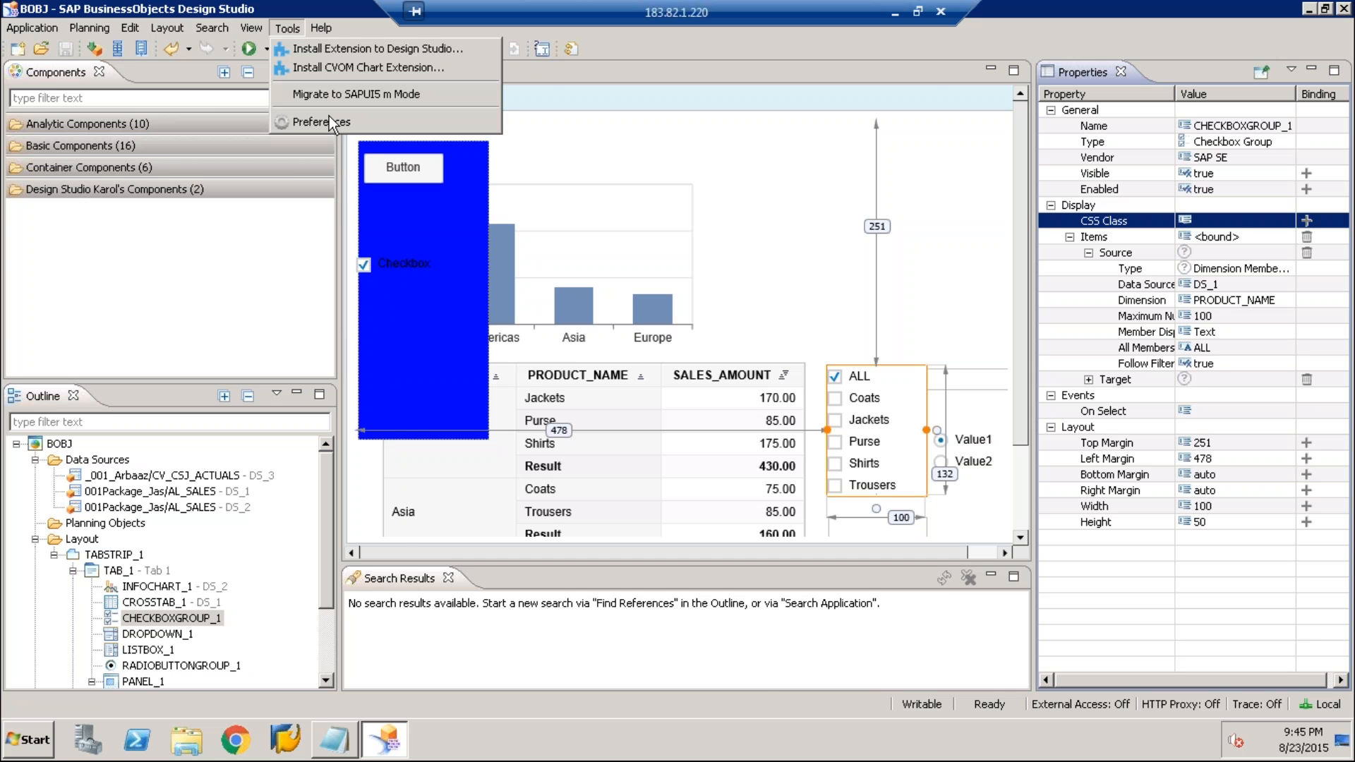
left_click(329, 123)
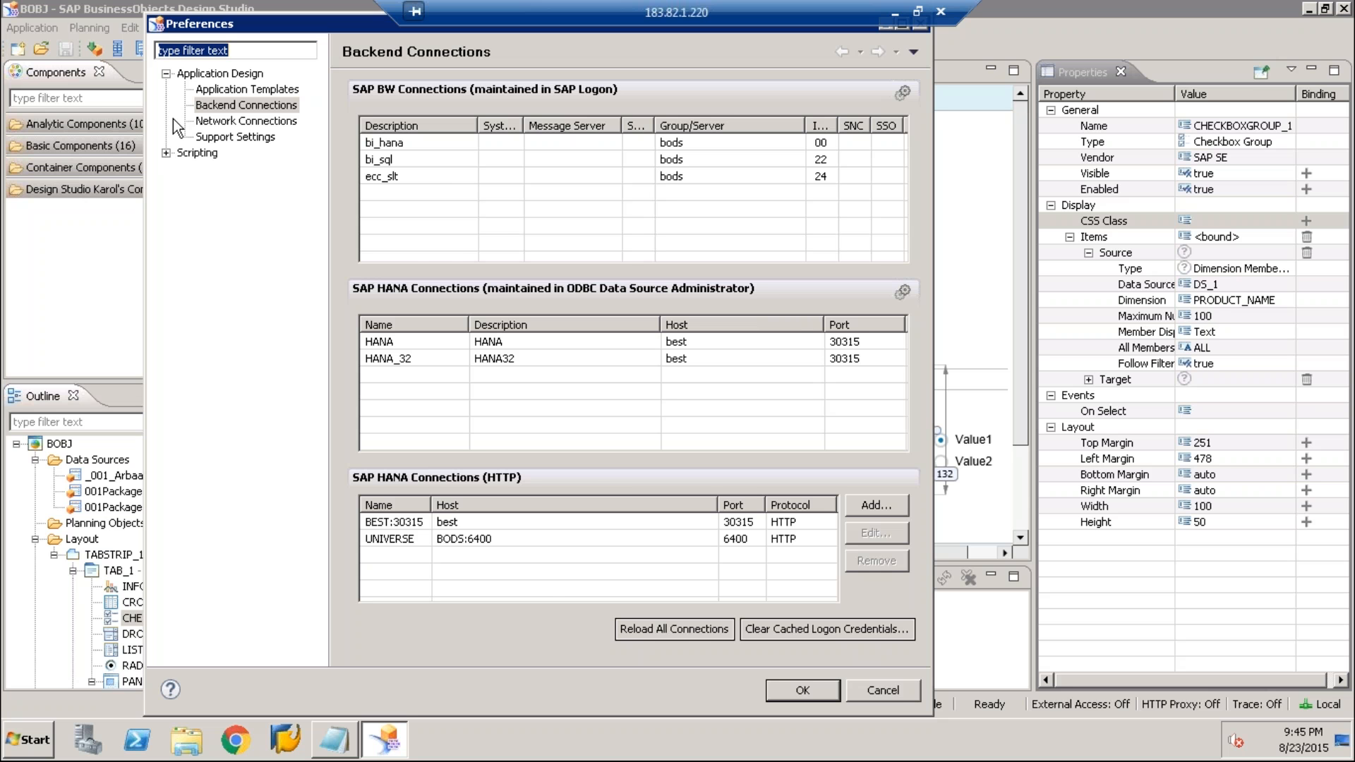
left_click(220, 74)
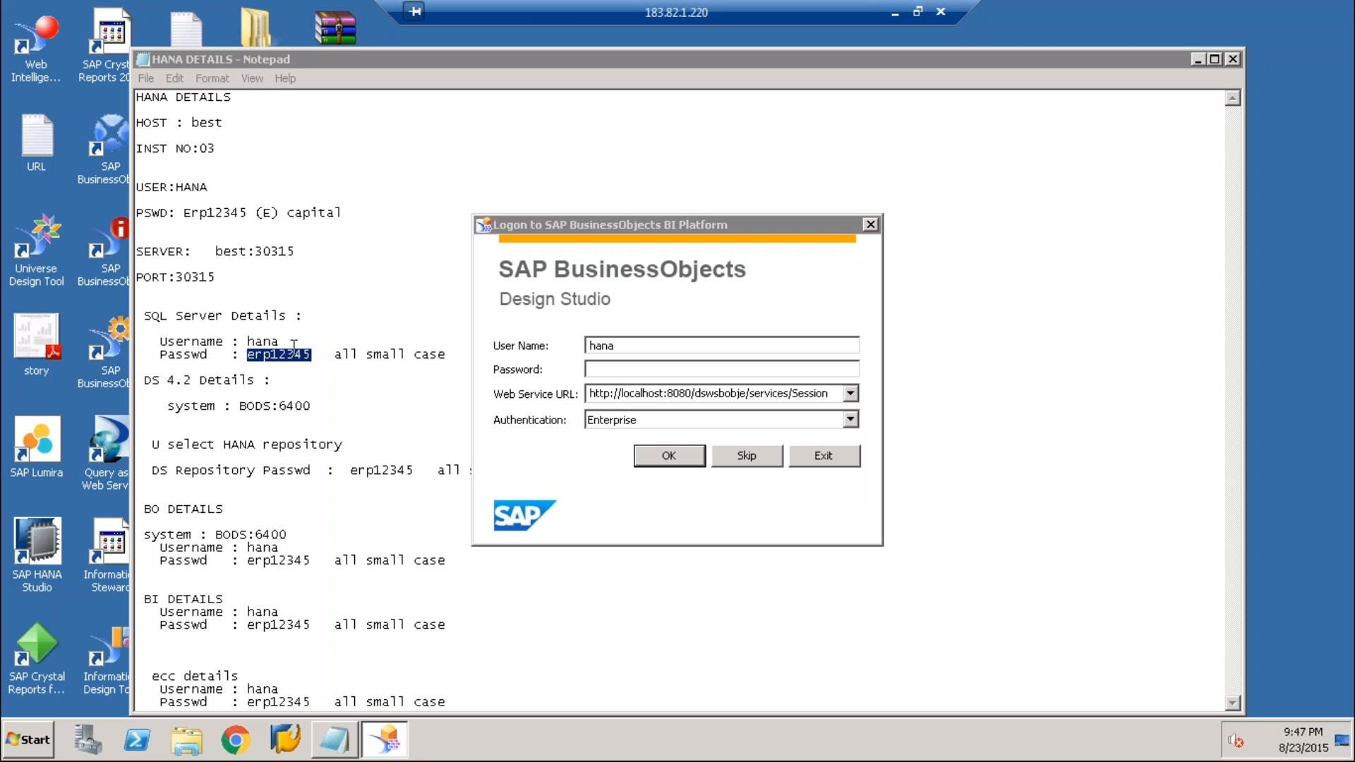
Copy the account password from the HANA DETAILS file for the Password field and log on to the BI platform
right_click(281, 352)
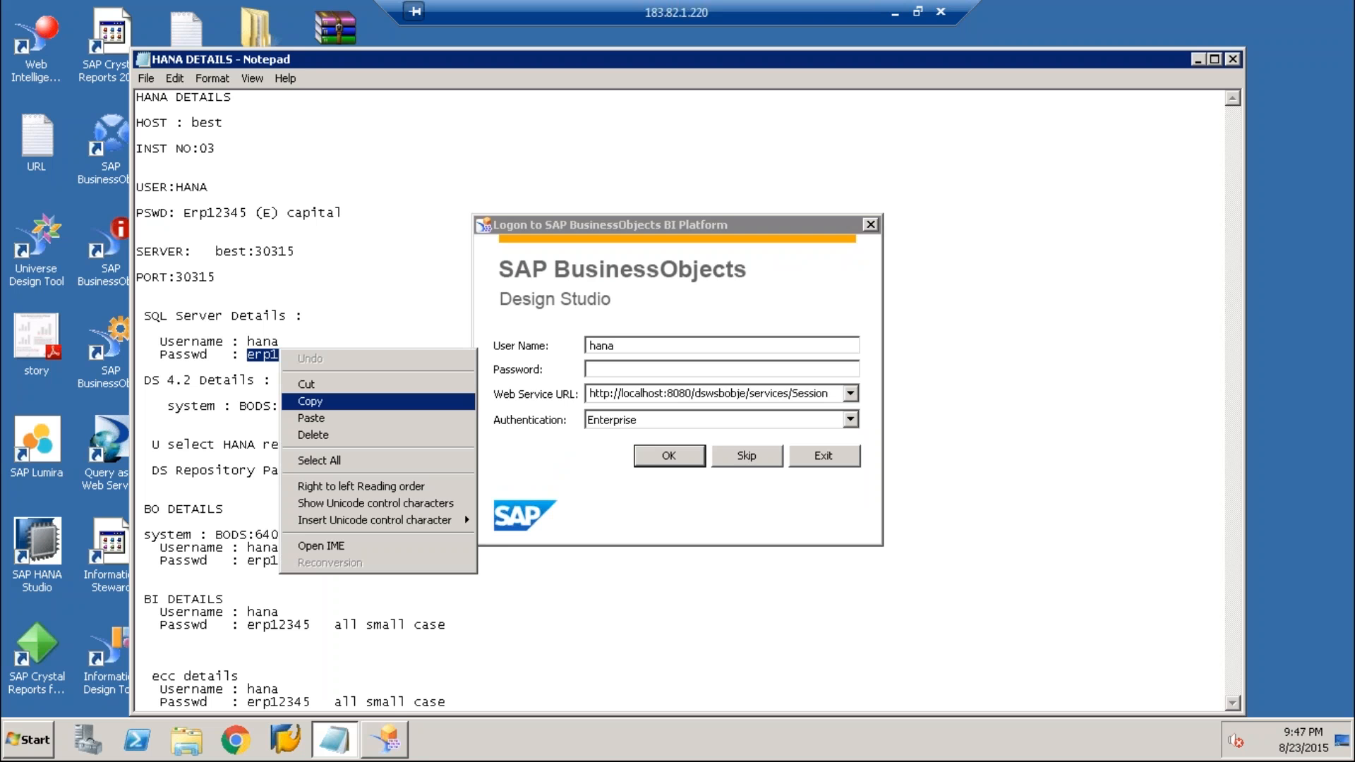
left_click(311, 401)
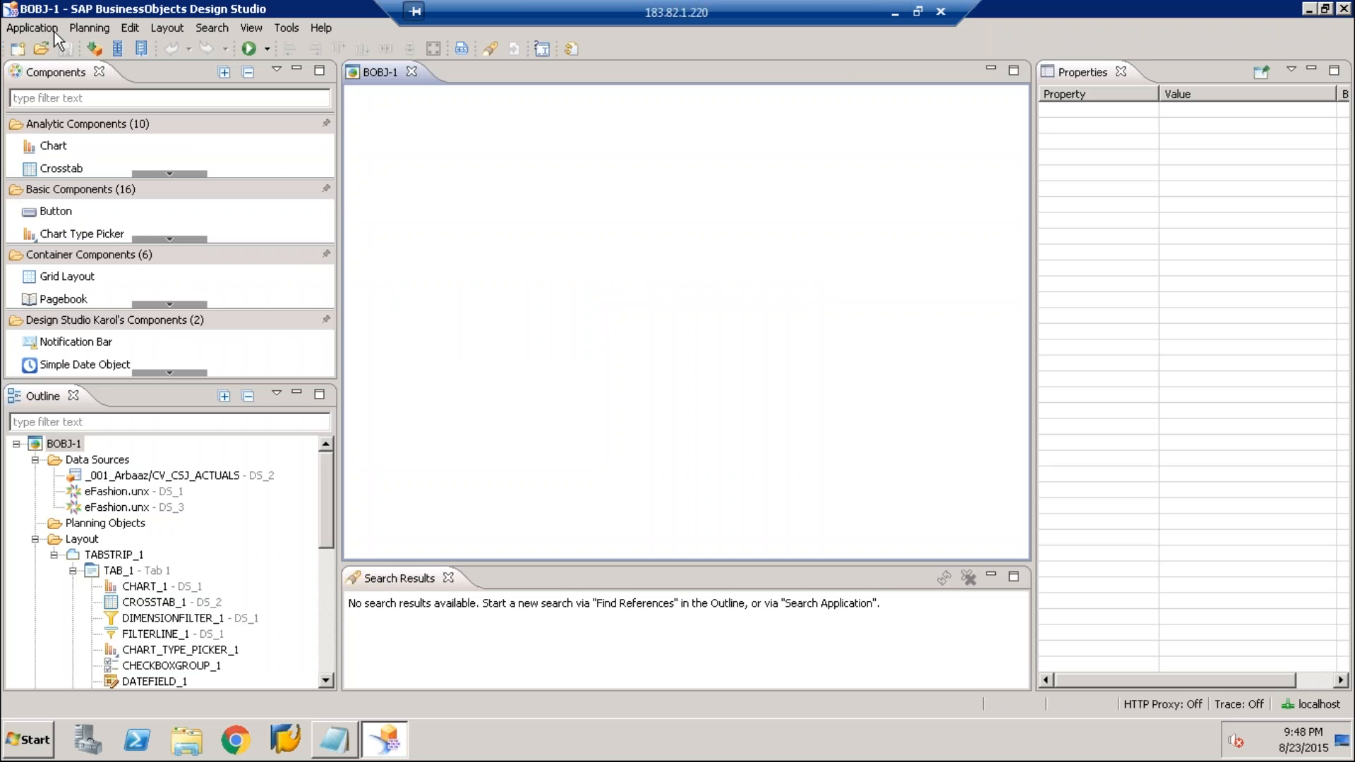
Try to create a new application on the BI platform
left_click(54, 29)
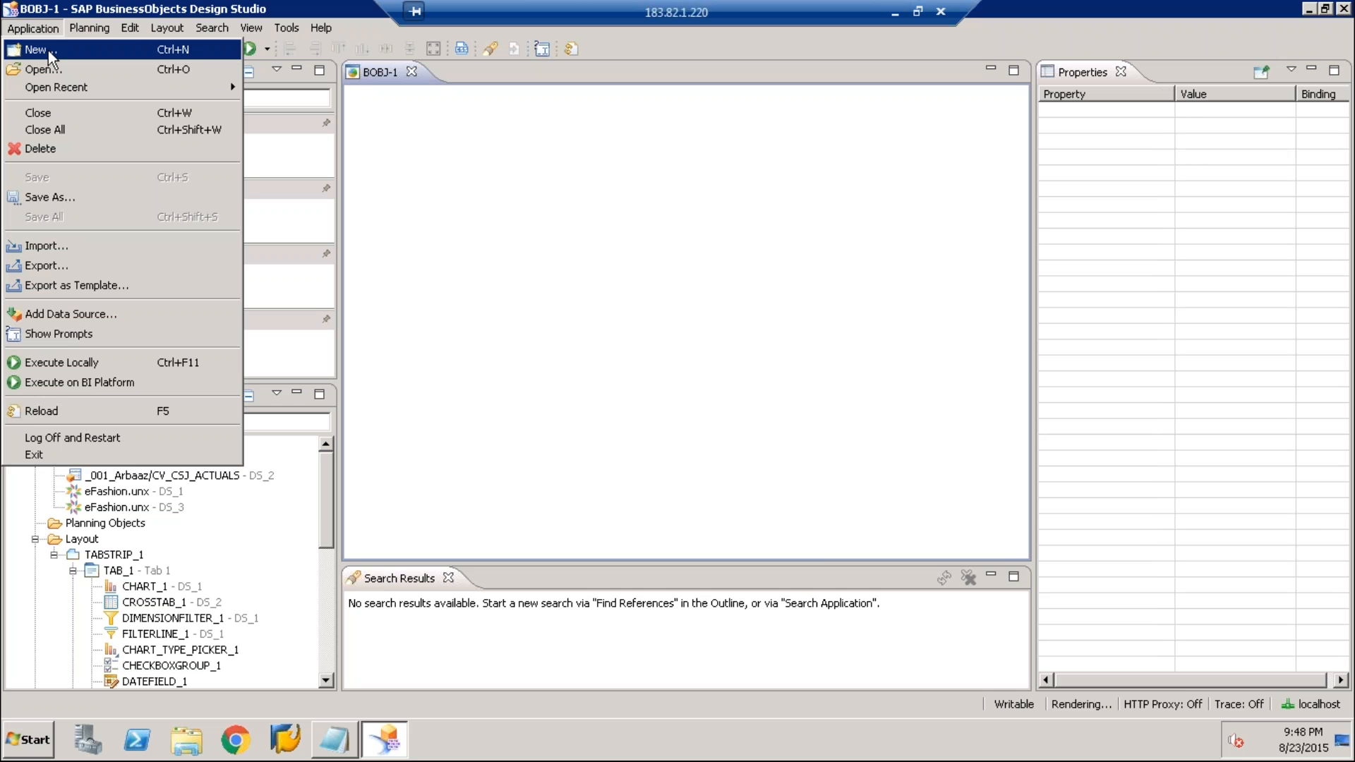
left_click(48, 49)
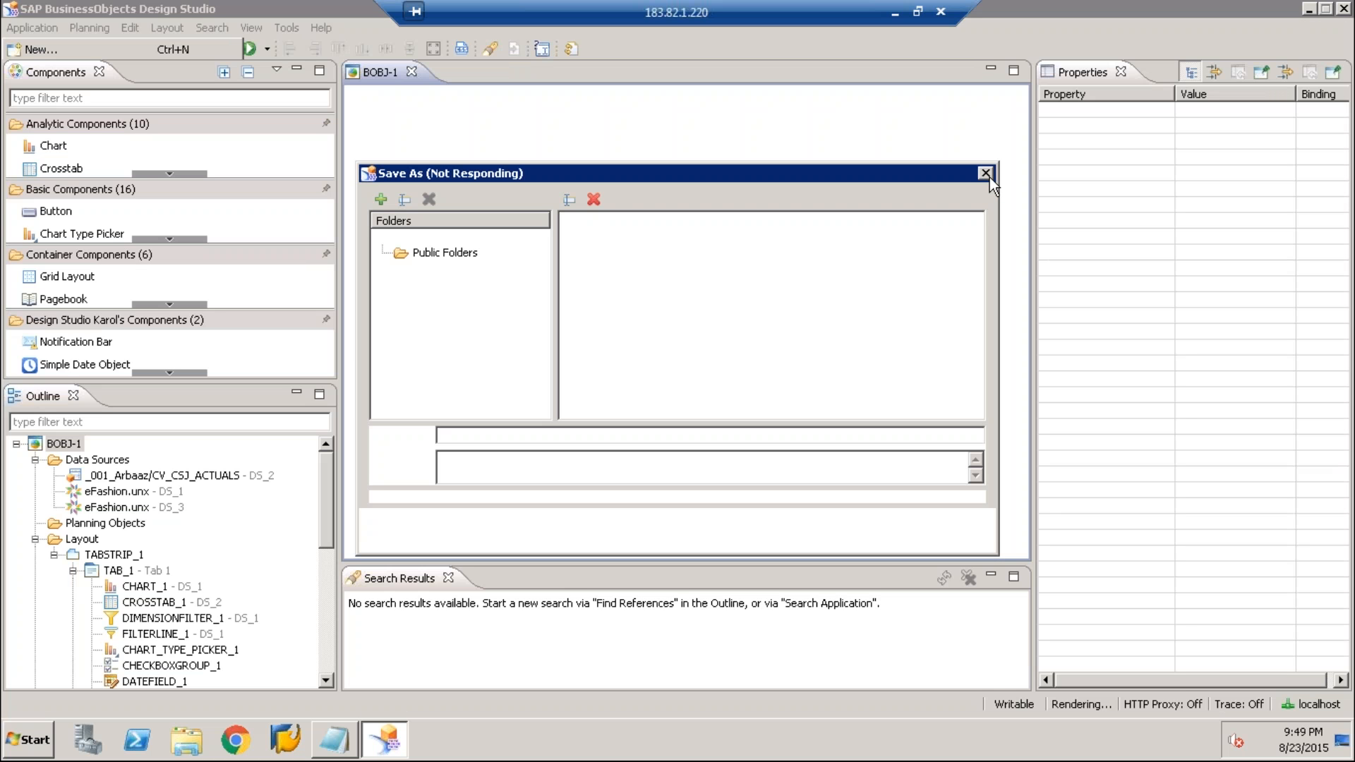
left_click(990, 177)
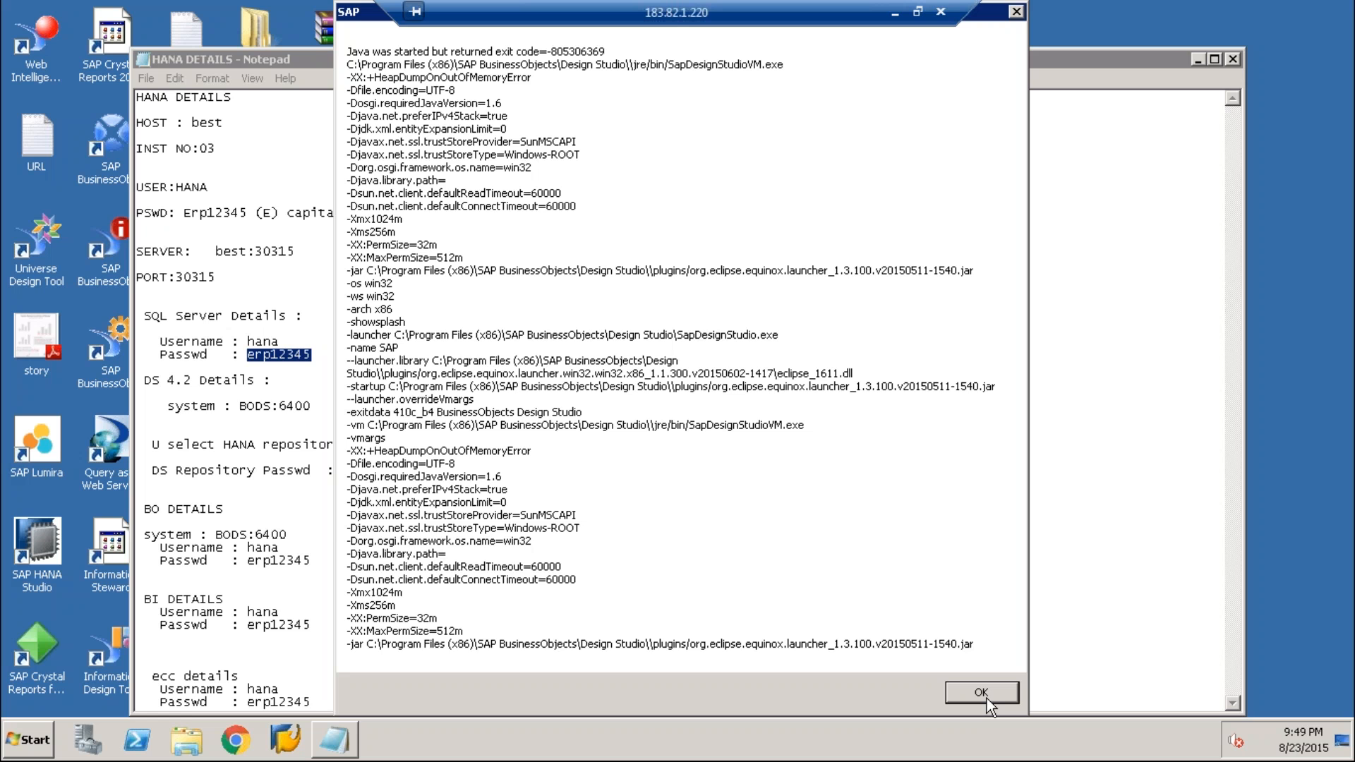
left_click(982, 692)
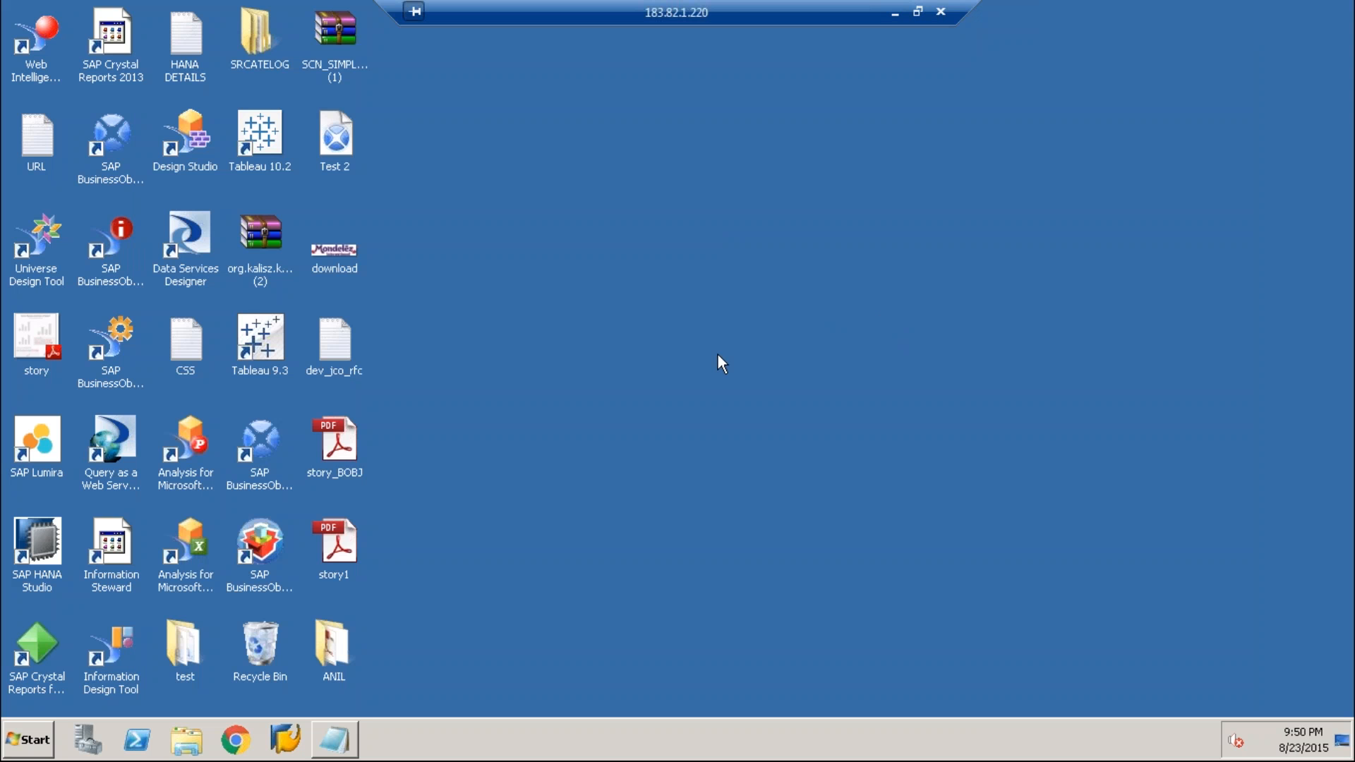
Launch SAP Lumira from the desktop
double_click(50, 447)
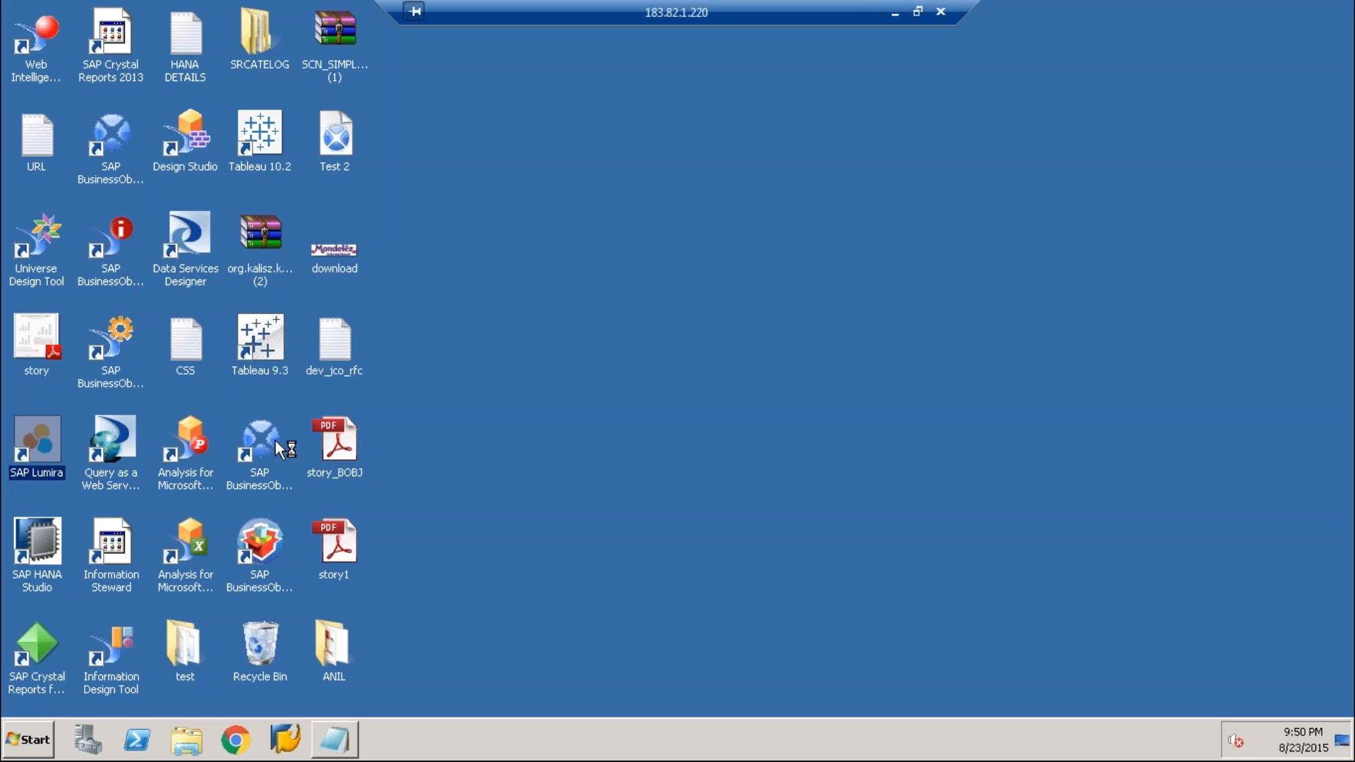
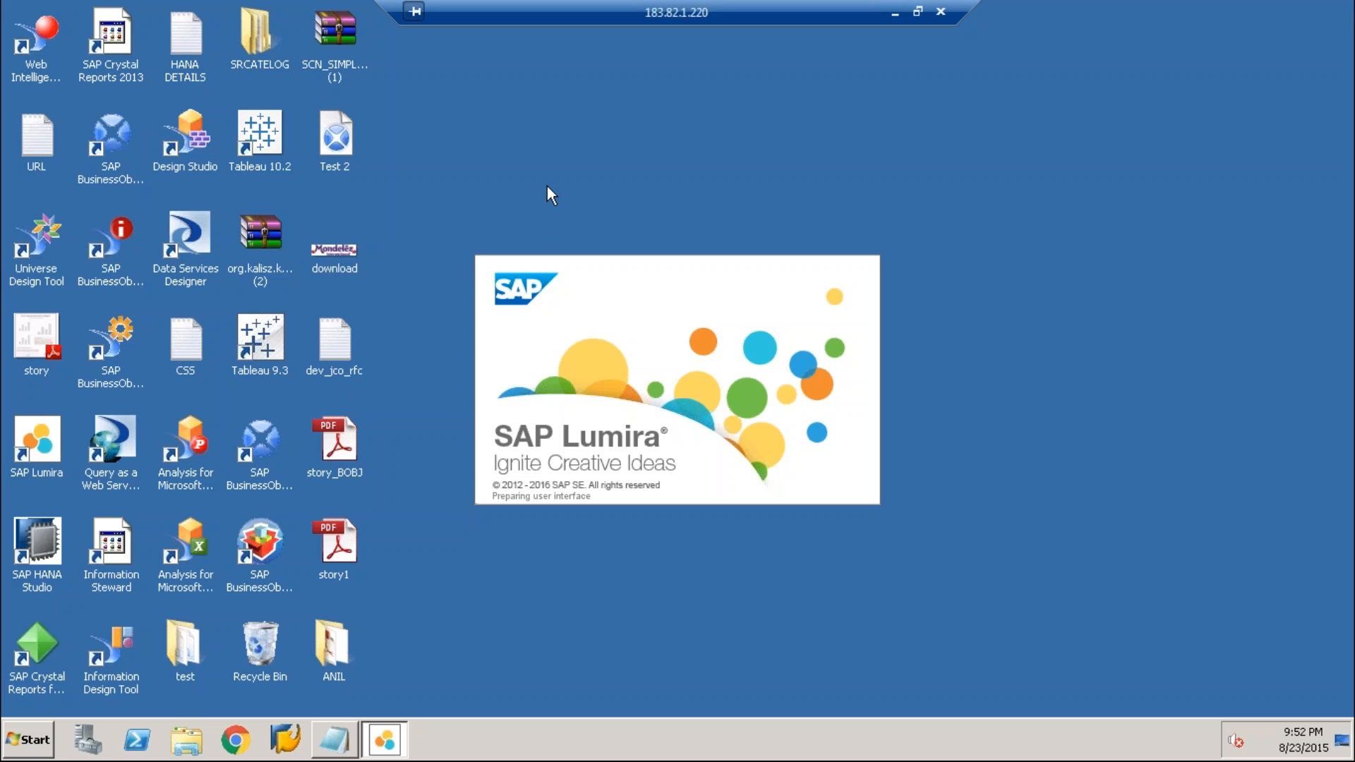
left_click(342, 743)
left_click(342, 743)
Open Windows Task Manager while SAP Lumira is stuck at its splash screen
right_click(561, 735)
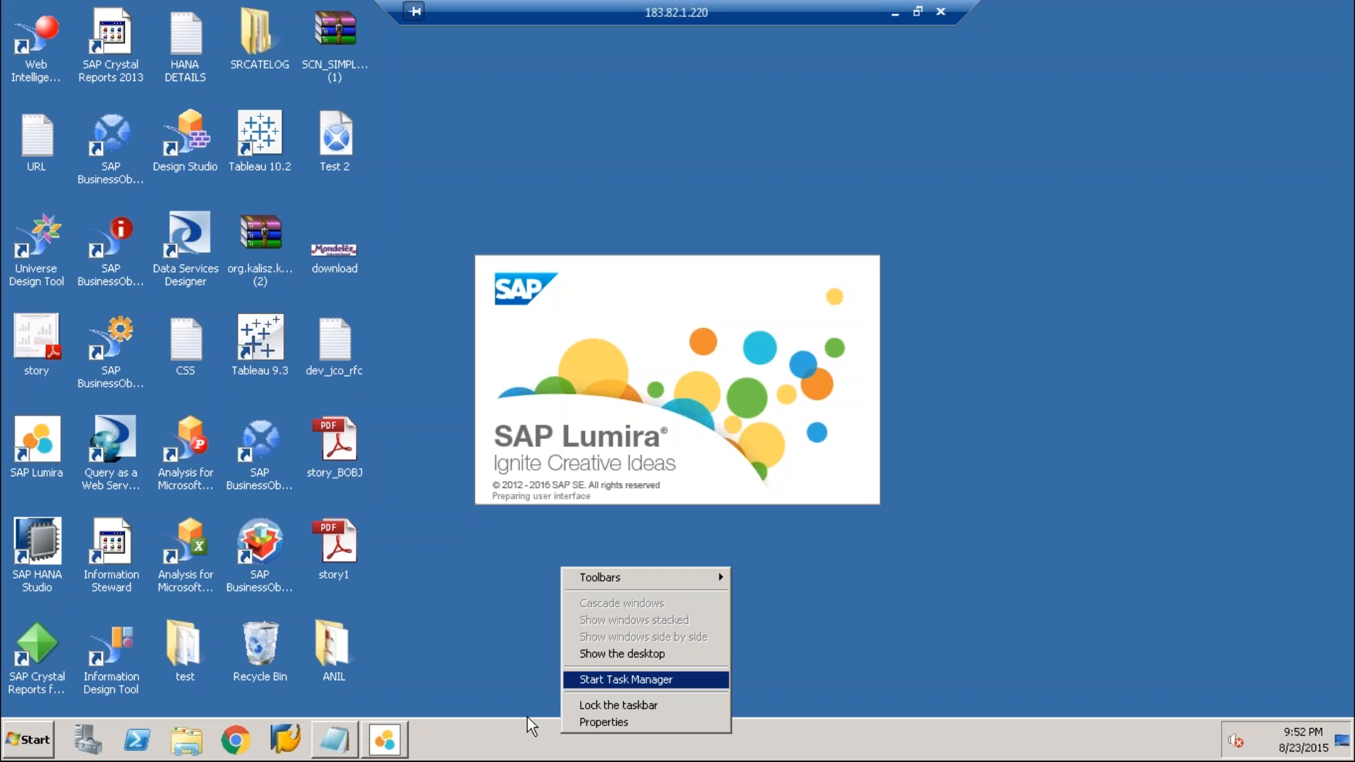
left_click(527, 729)
right_click(528, 758)
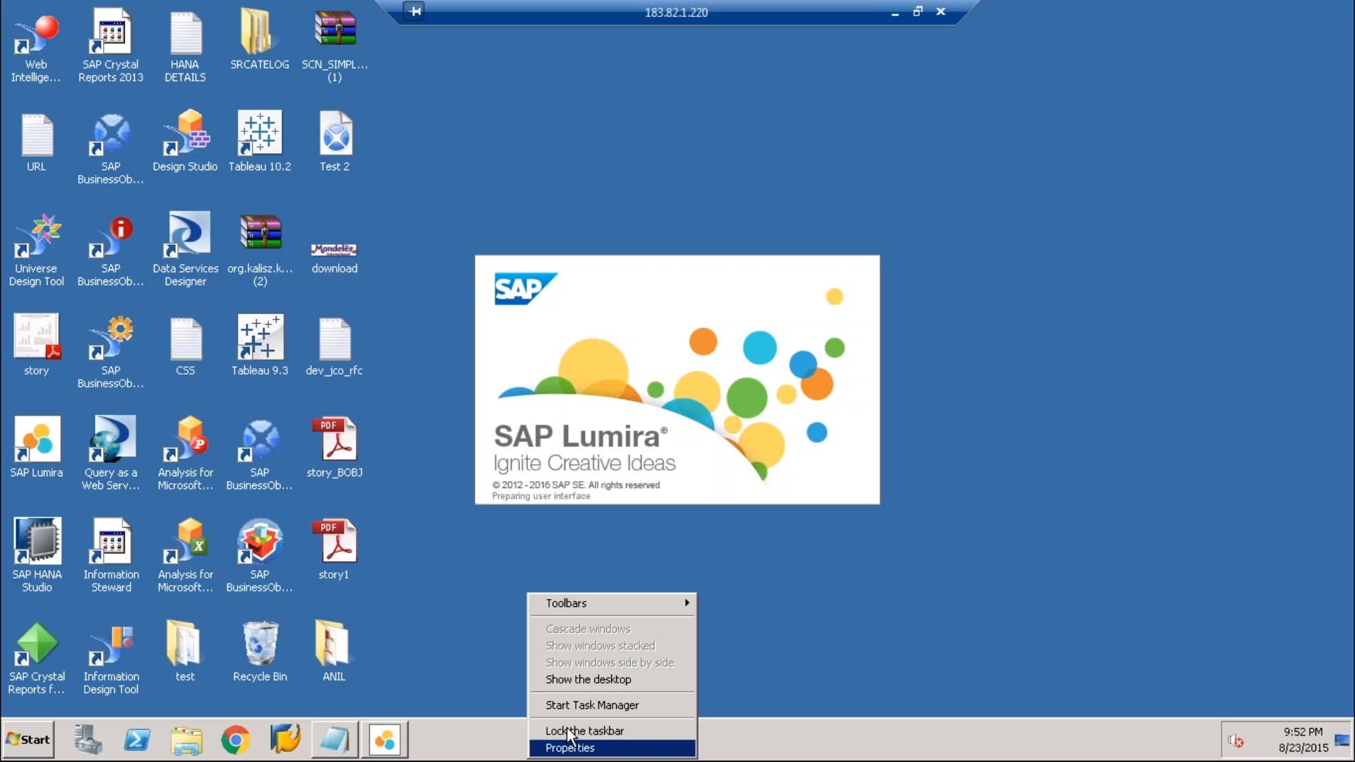
left_click(752, 389)
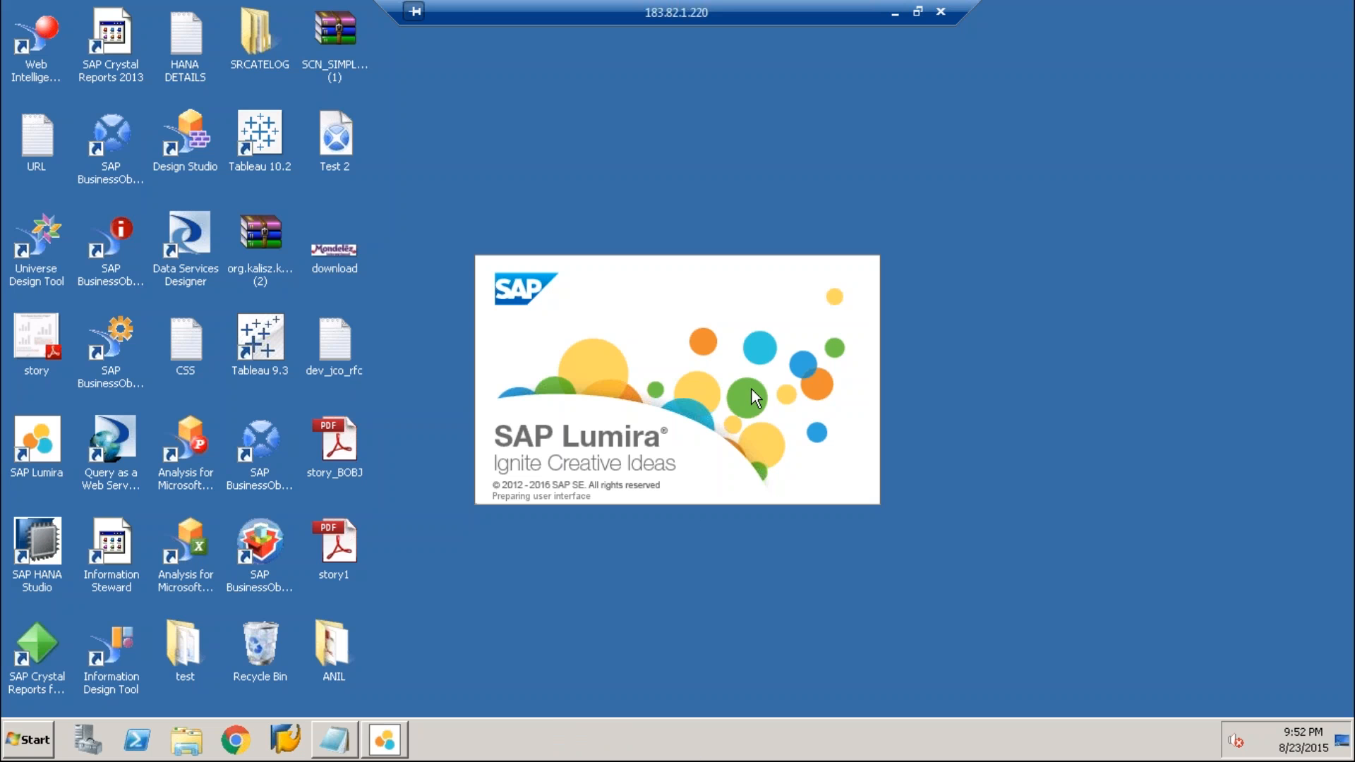
right_click(535, 749)
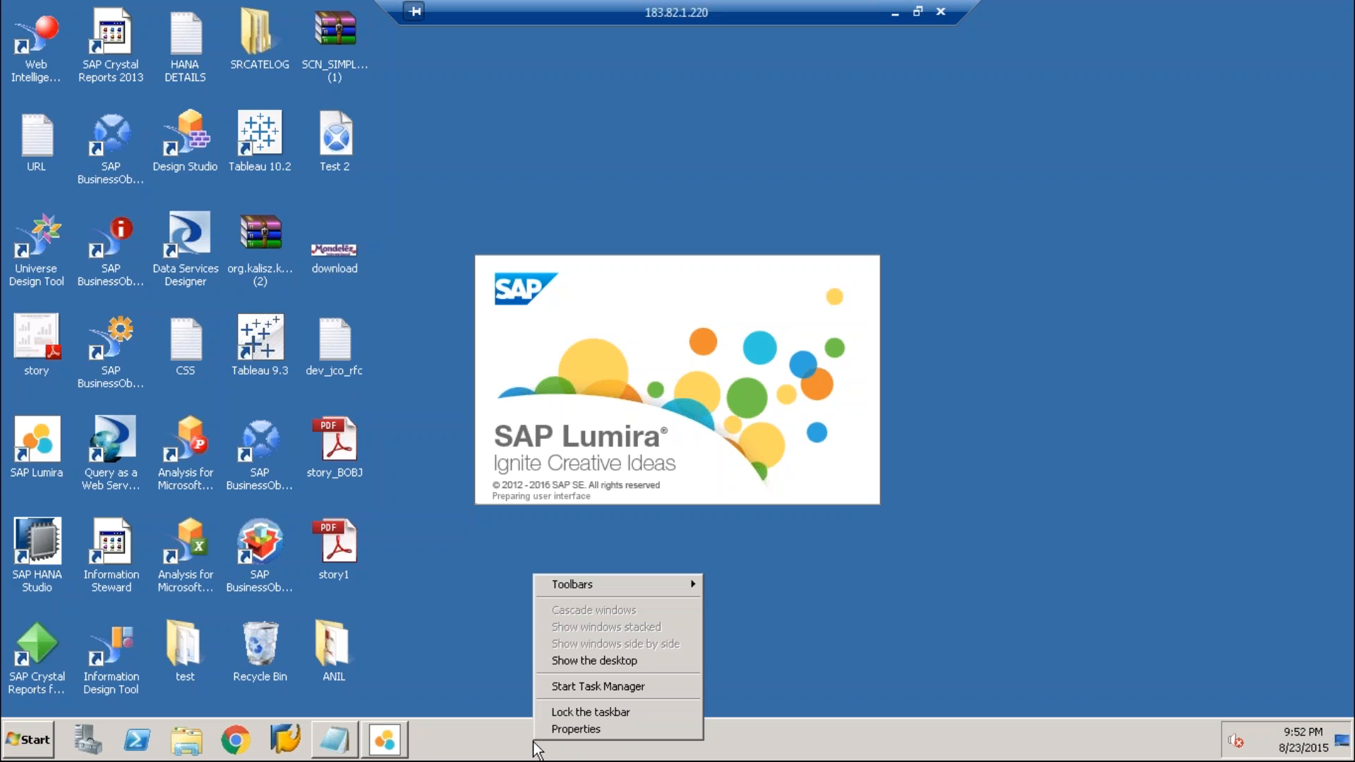
left_click(586, 688)
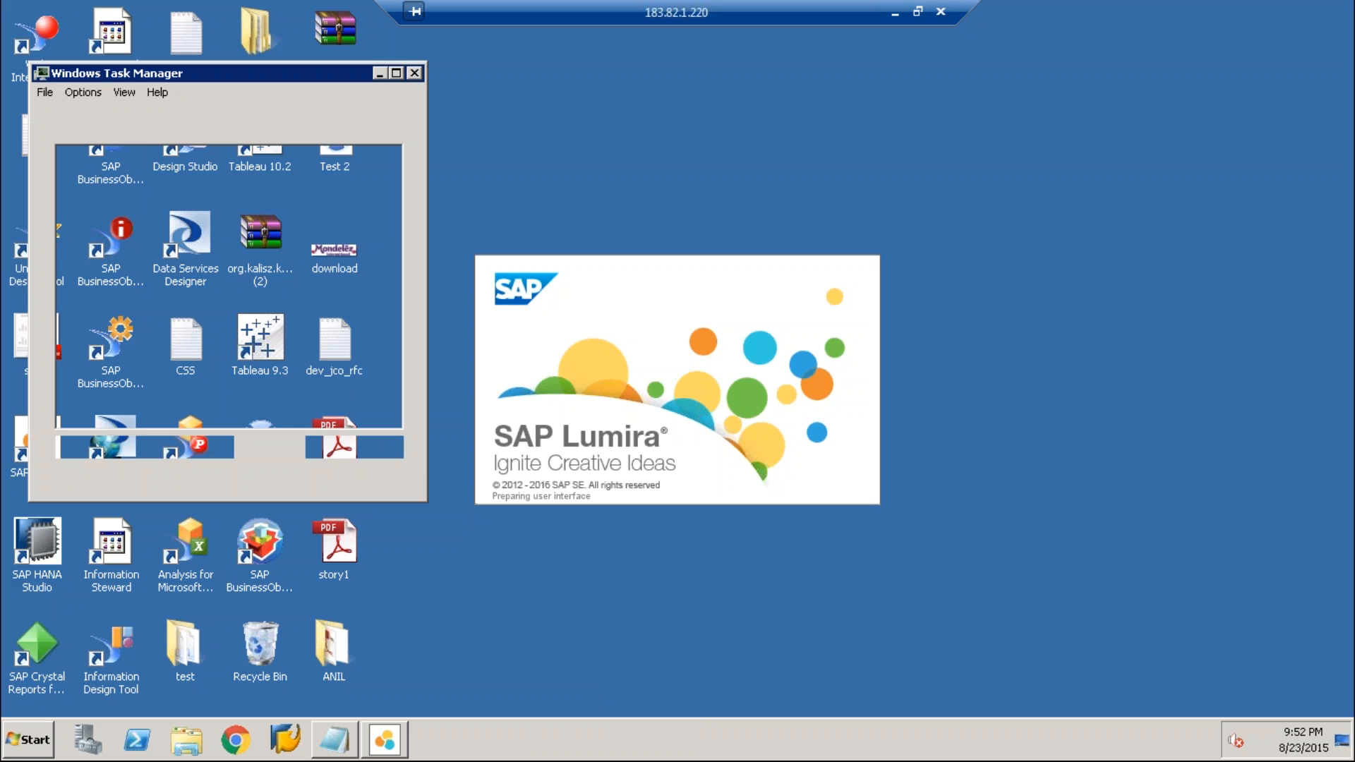
End the unresponsive SAP Lumira task in Task Manager
left_click(74, 110)
left_click(205, 450)
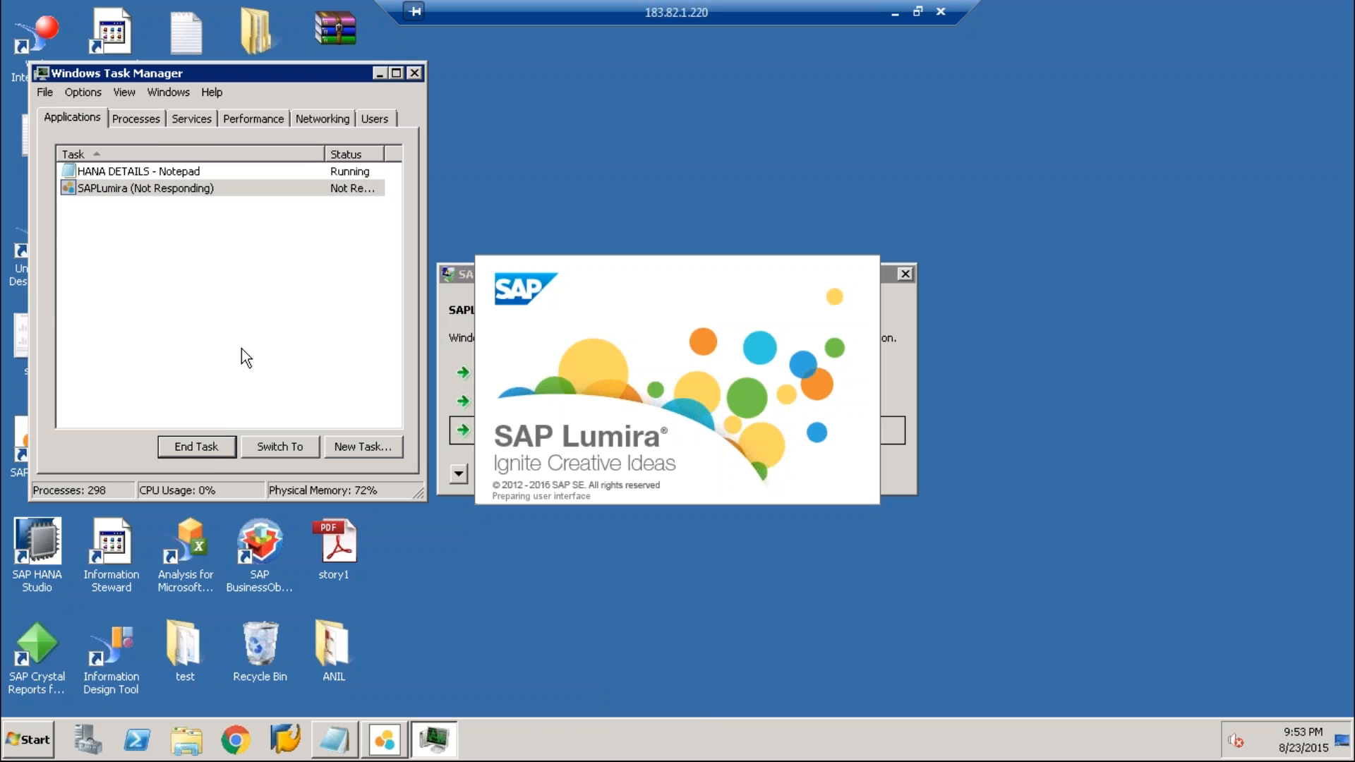
left_click(455, 277)
left_click(480, 319)
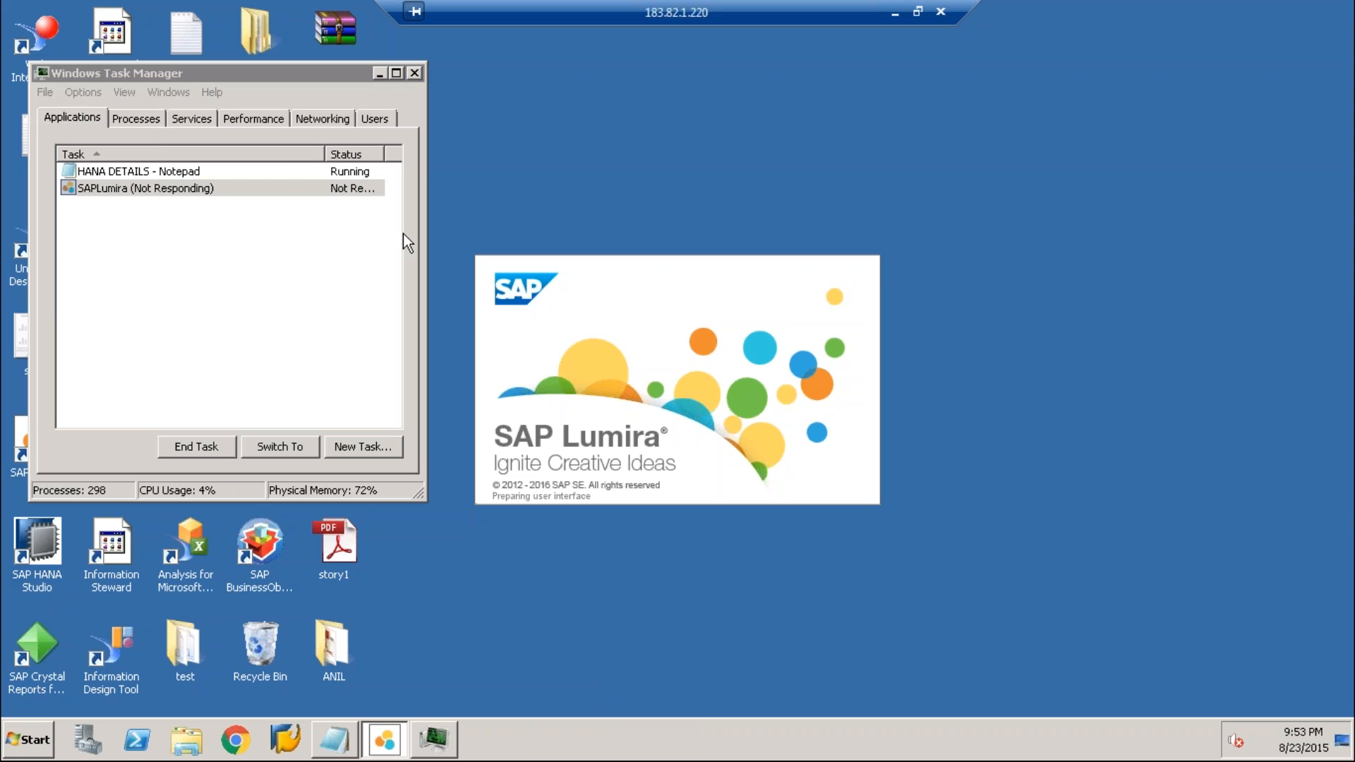
left_click(146, 188)
left_click(196, 446)
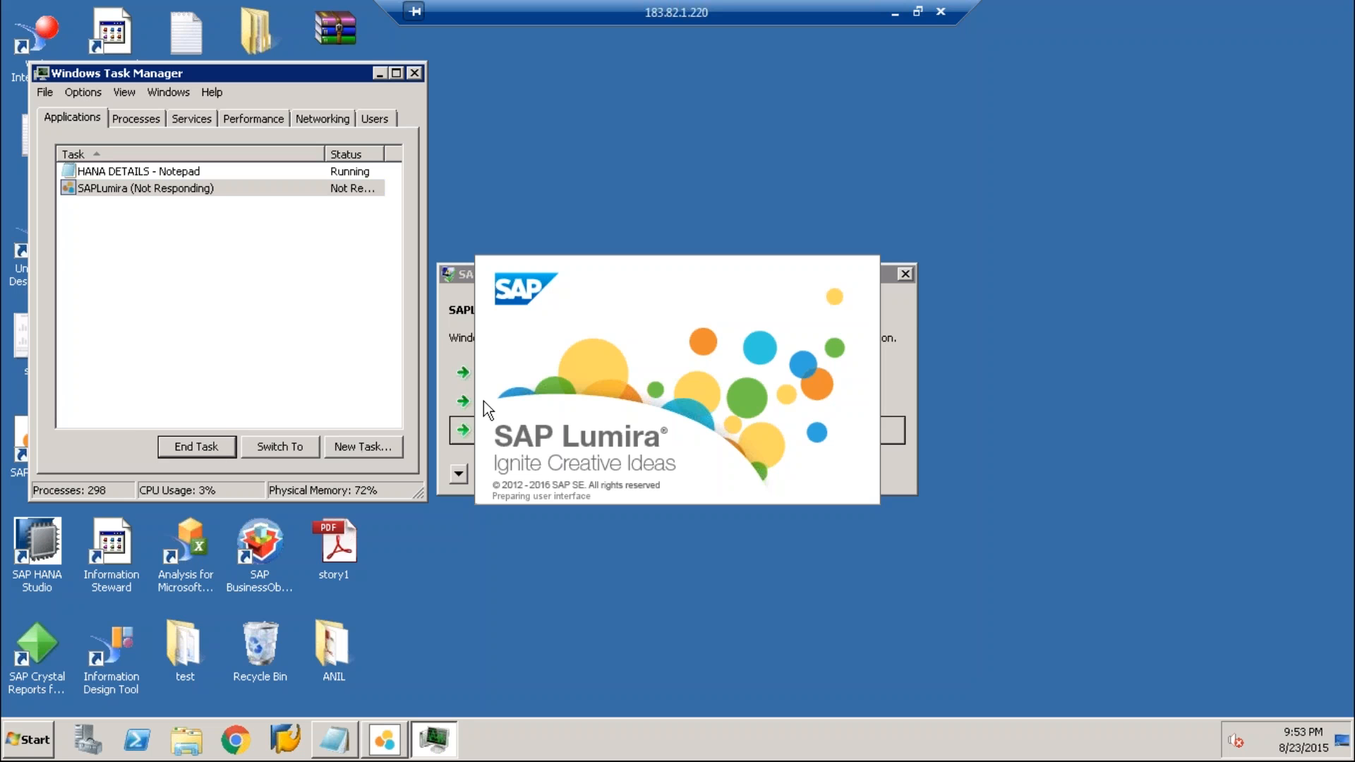
left_click(887, 270)
left_click_drag(932, 349, 1273, 428)
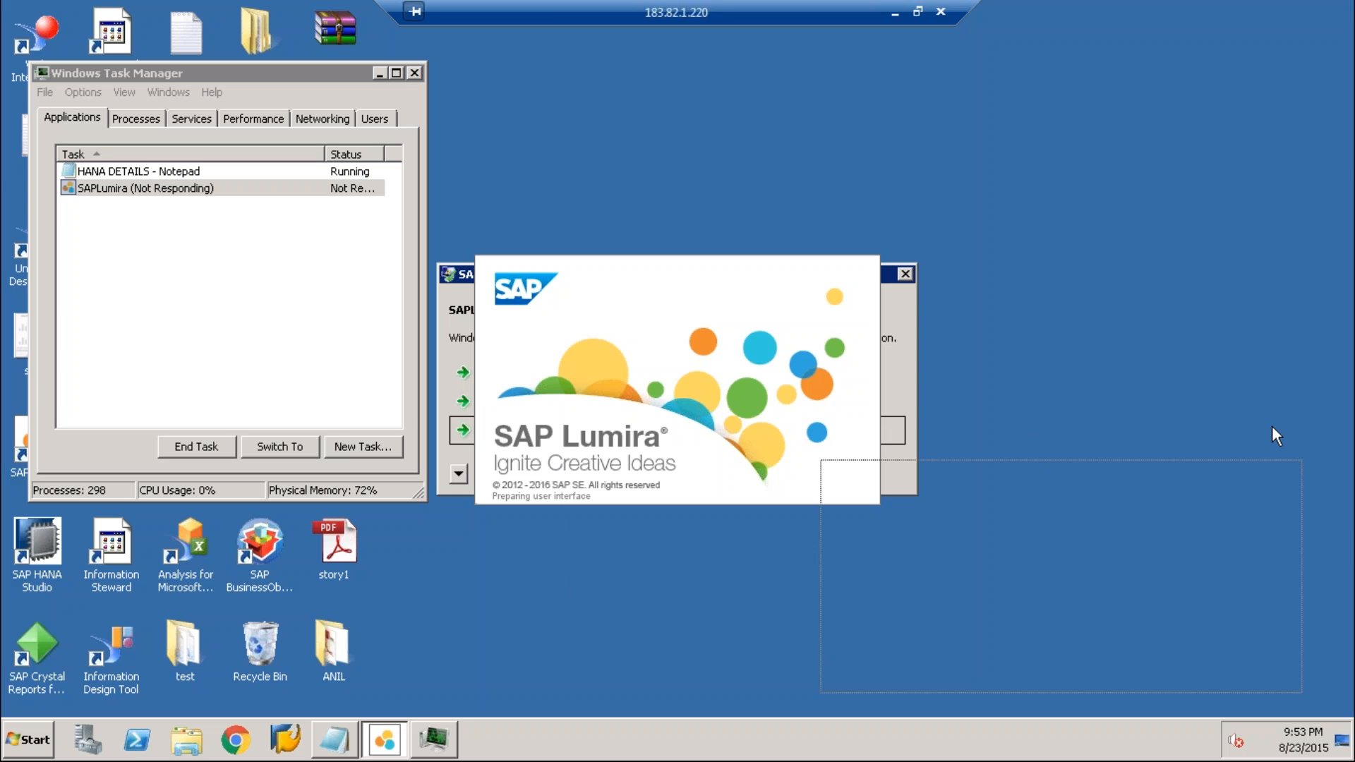
left_click_drag(1272, 425, 1272, 426)
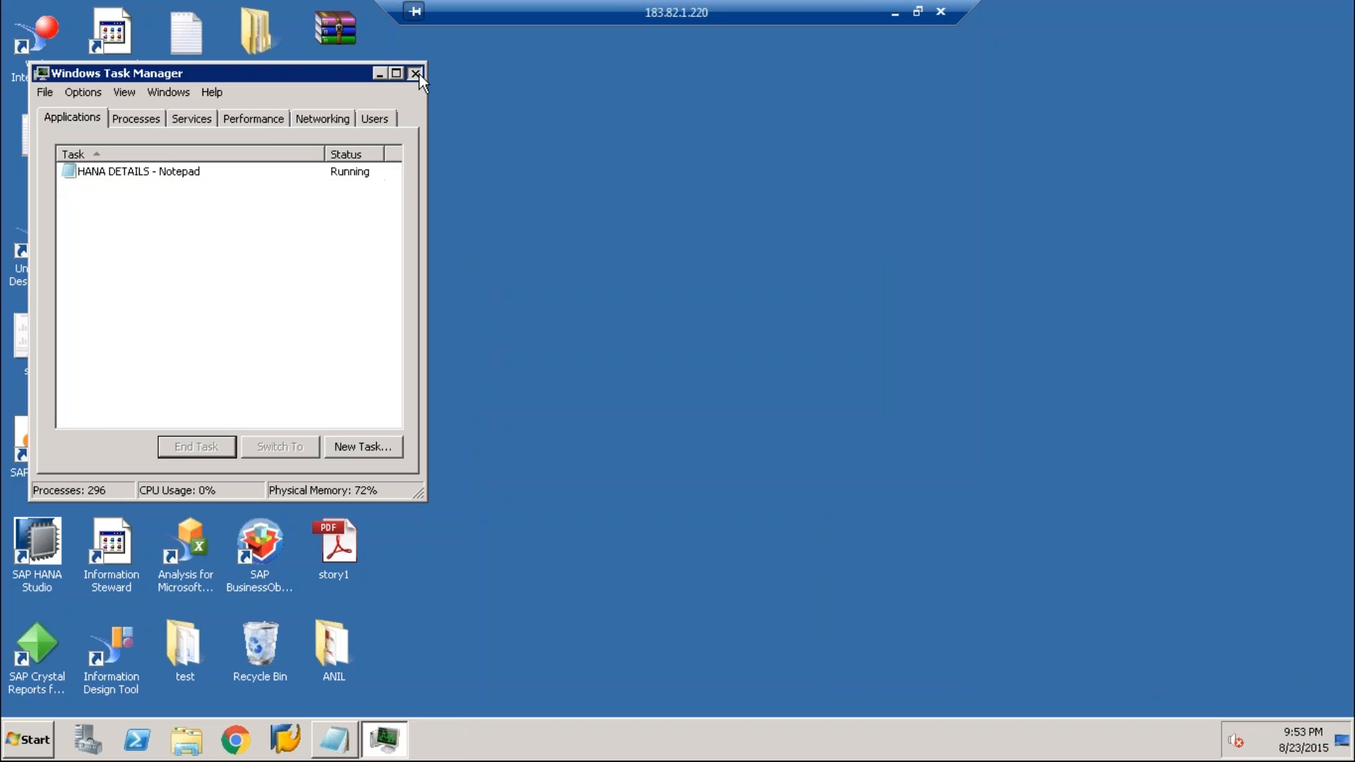
Close Task Manager, reopen SAP Lumira and dismiss the prompt to terminate it
left_click(416, 73)
right_click(477, 112)
left_click(508, 158)
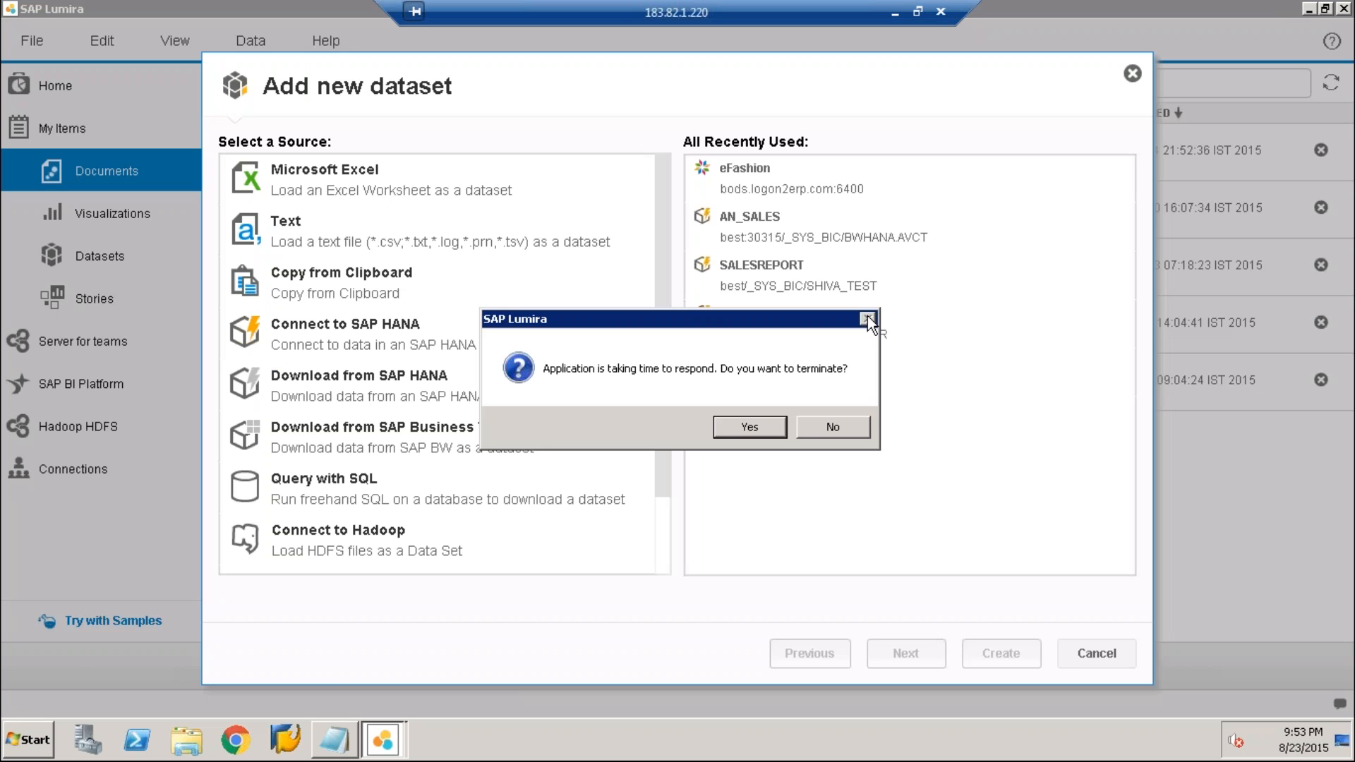
left_click(867, 318)
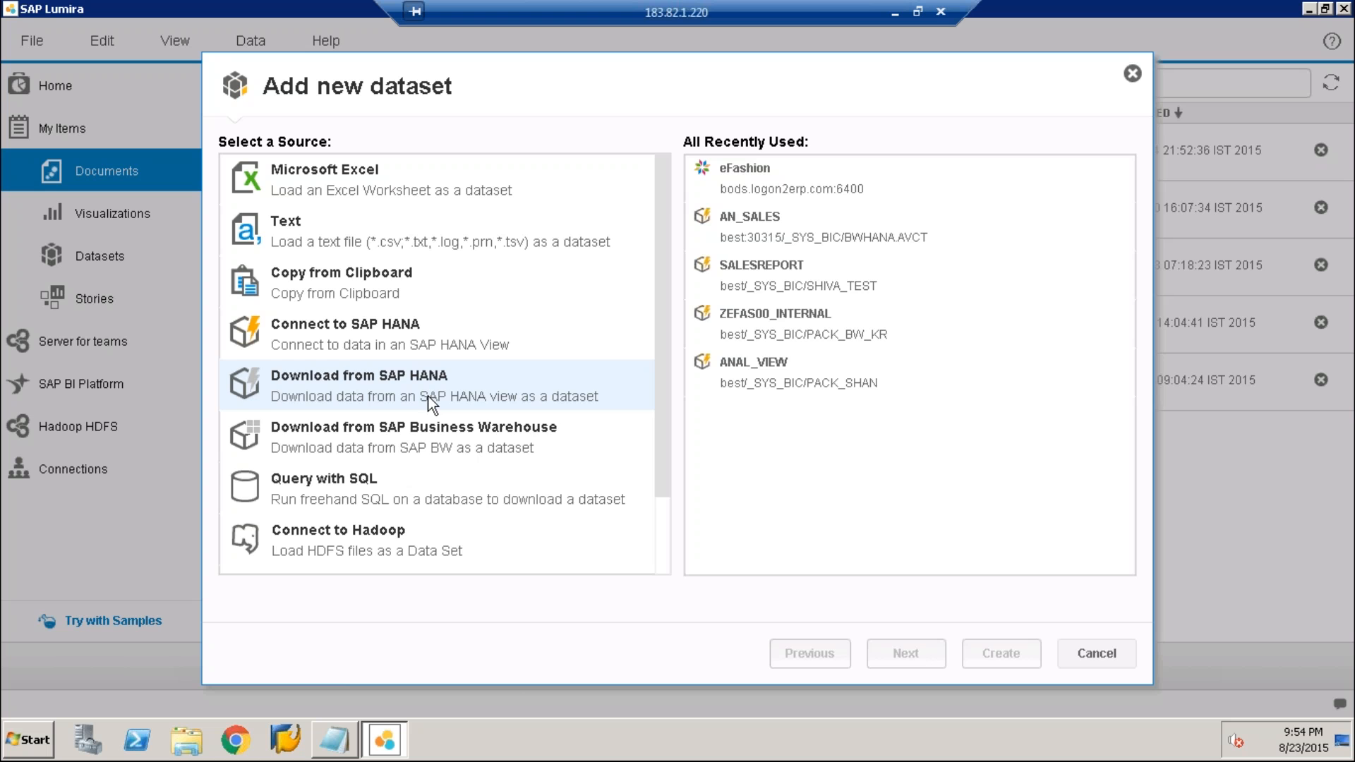
Choose Universe as the source of the new dataset and load the eFashion universe
left_click(432, 404)
scroll(381, 441, "down", 1)
left_click(386, 445)
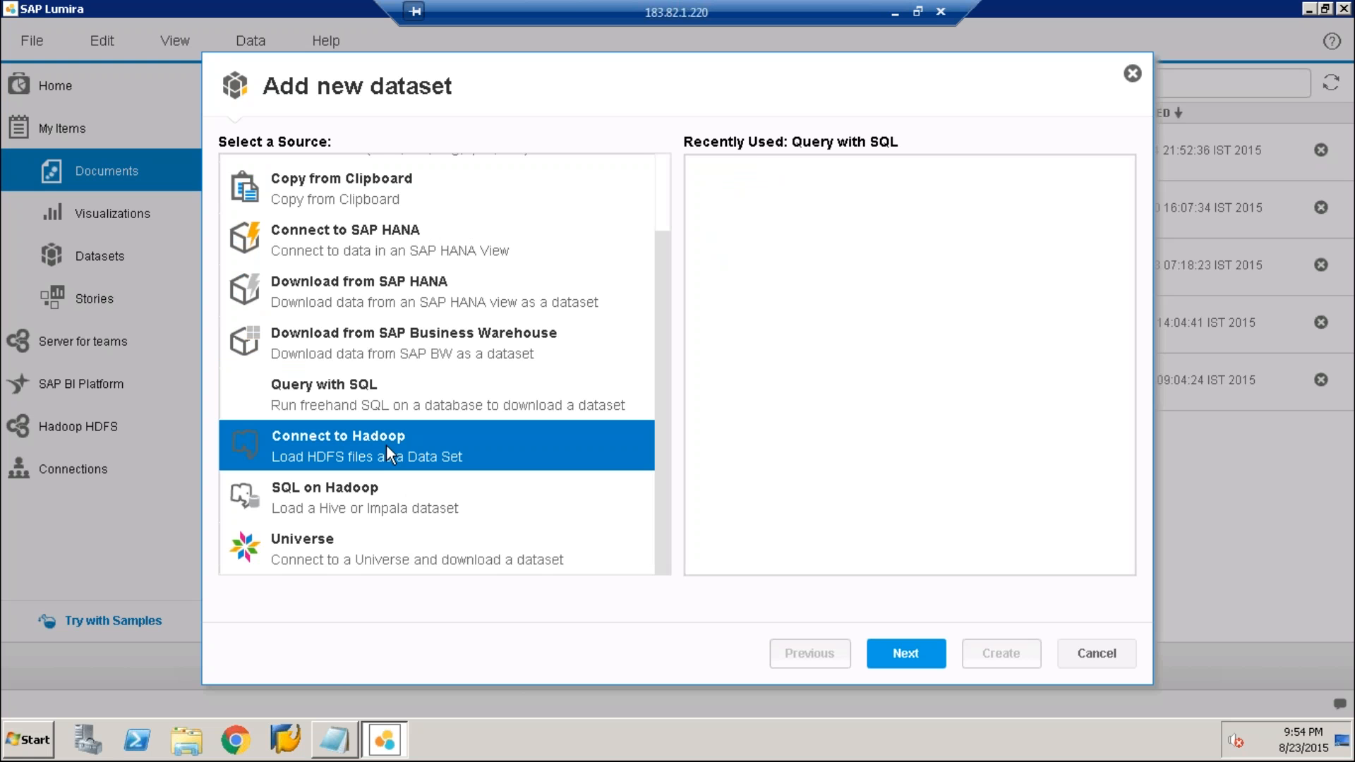
key("Down")
key("Down")
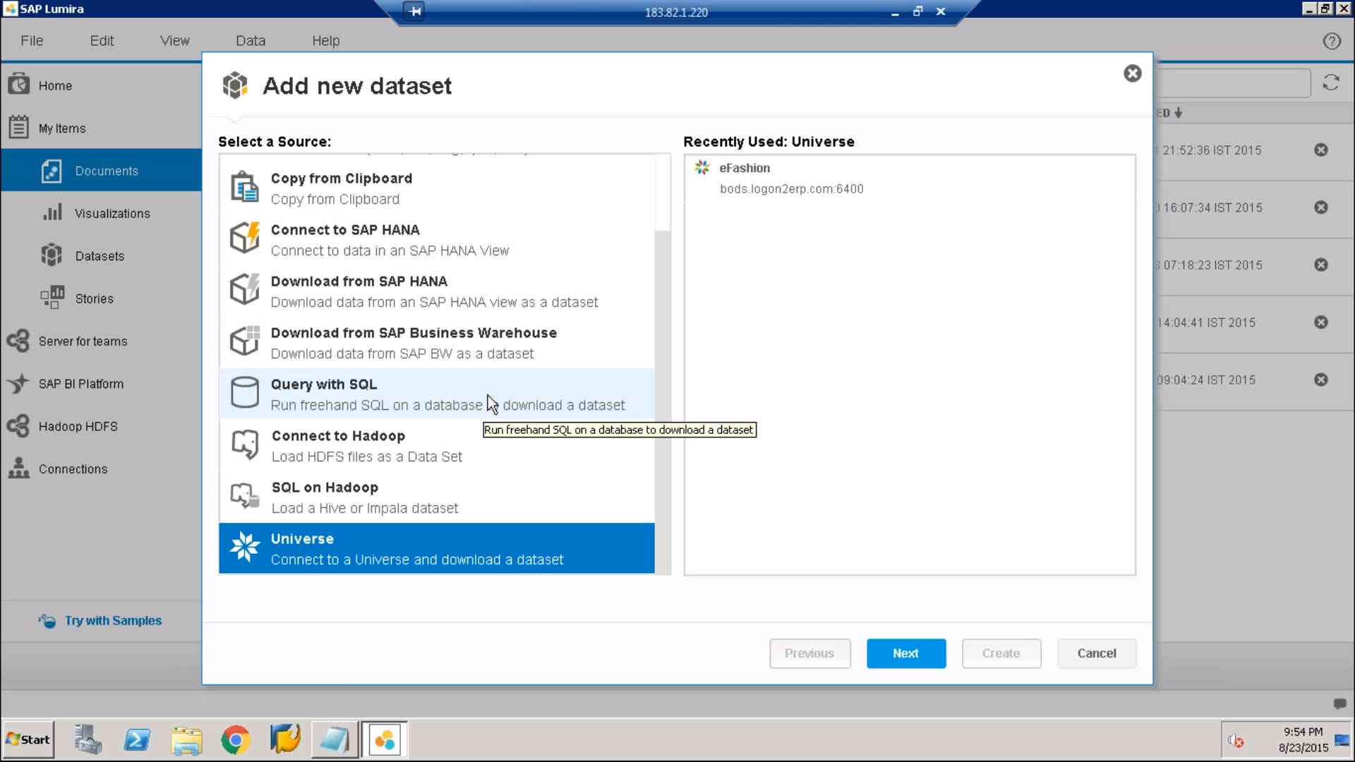
key("Return")
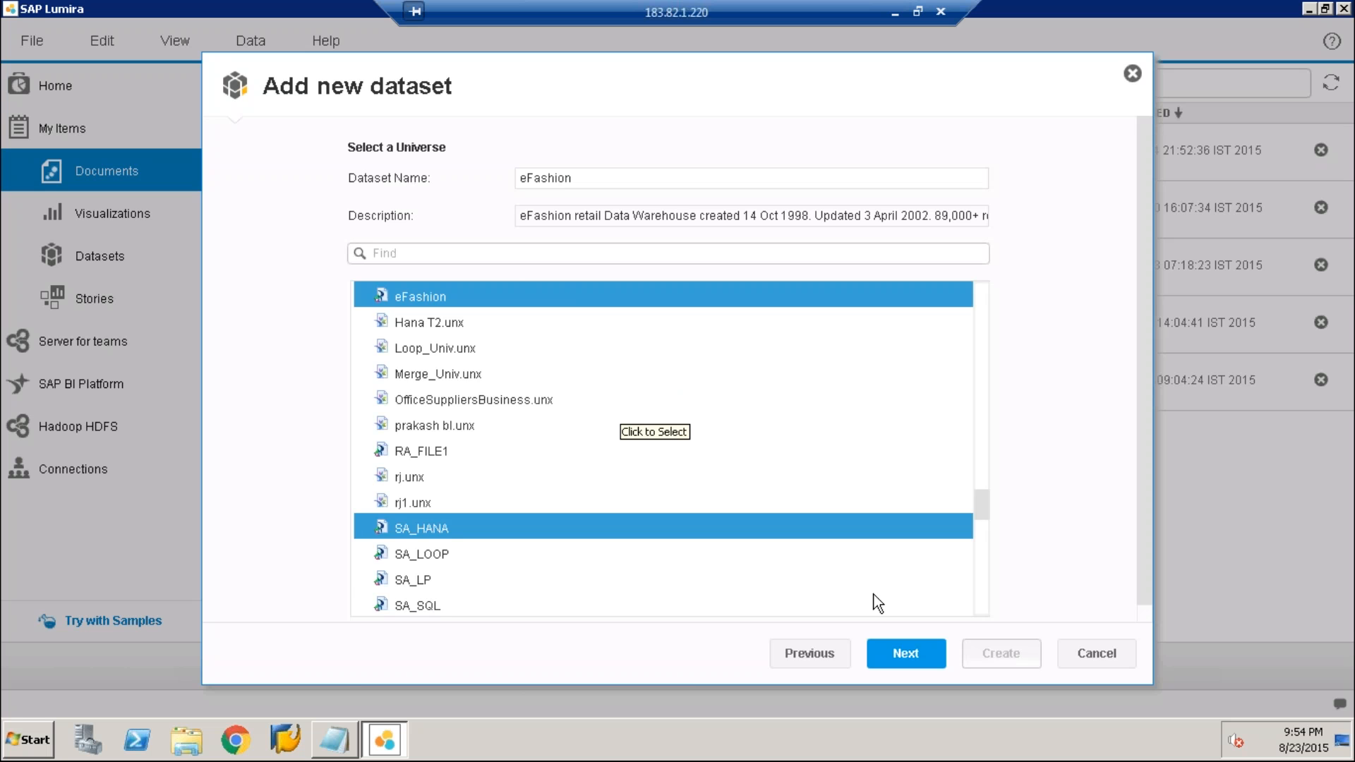
left_click(906, 653)
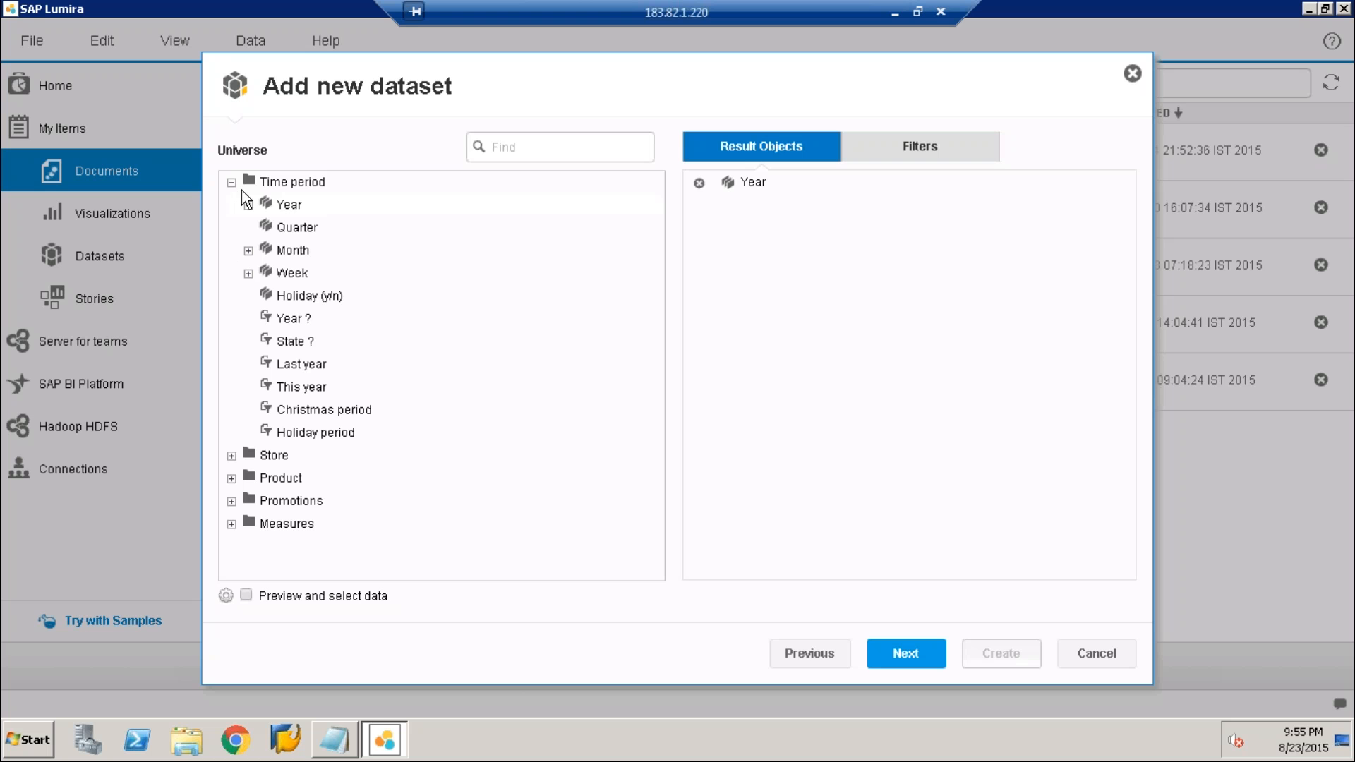
Add State, City, Sales revenue and Quantity sold to the result objects and try to proceed with the eFashion dataset
left_click(231, 183)
left_click(231, 205)
double_click(289, 228)
double_click(287, 251)
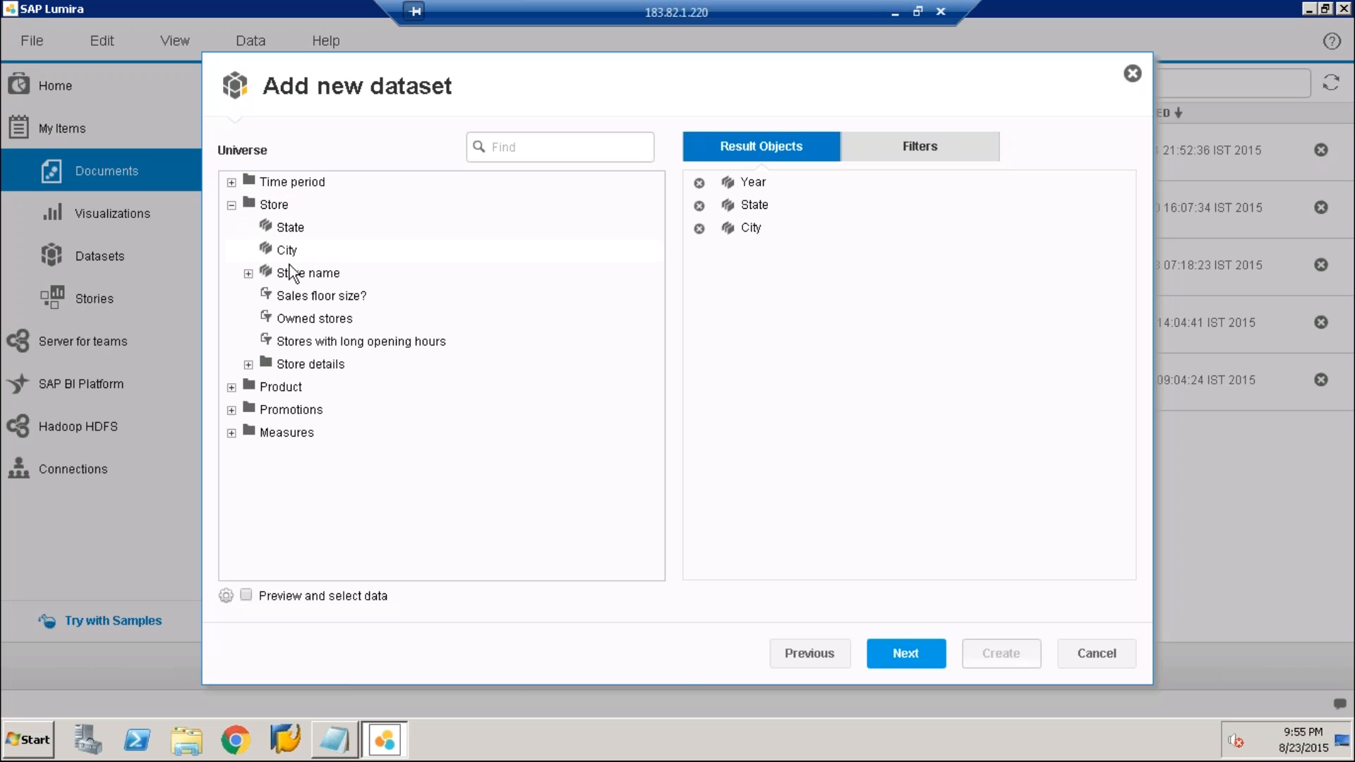
left_click(235, 431)
double_click(303, 456)
double_click(311, 478)
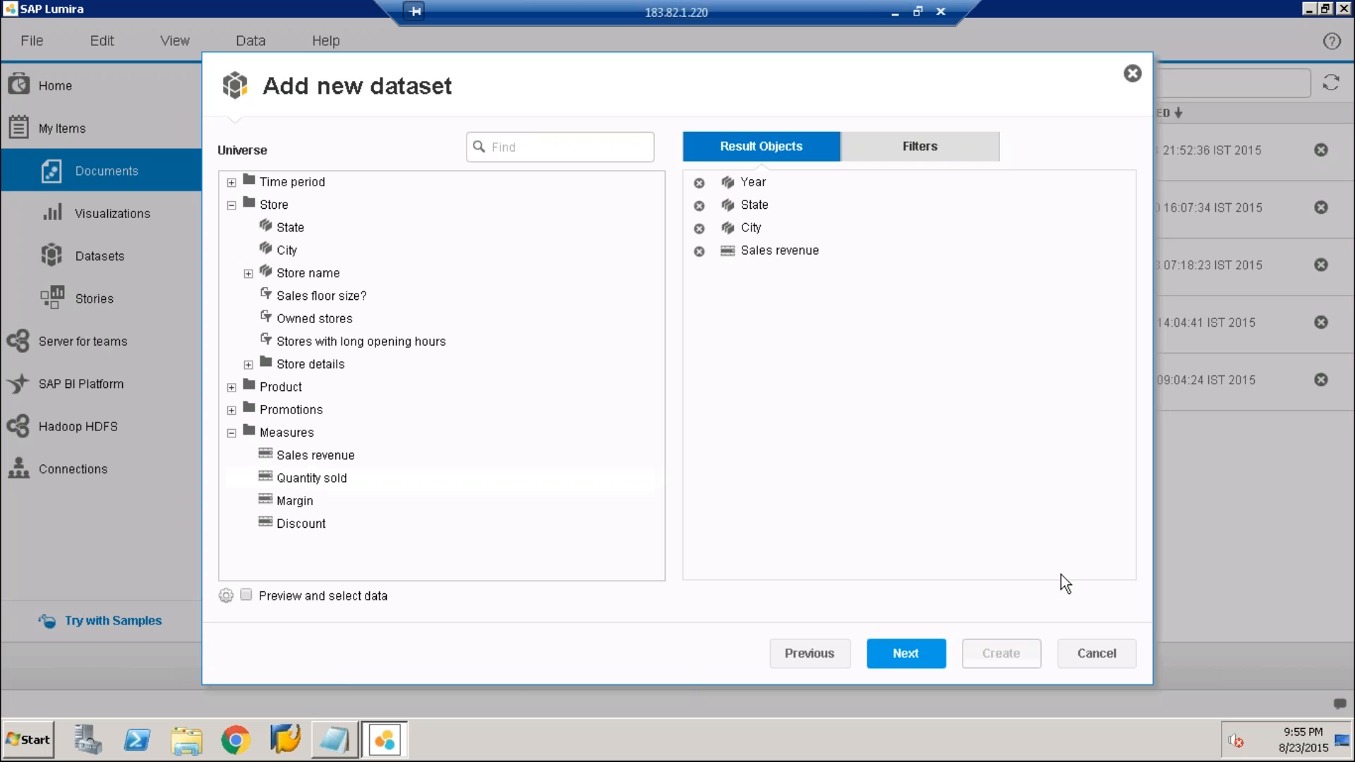
left_click(904, 654)
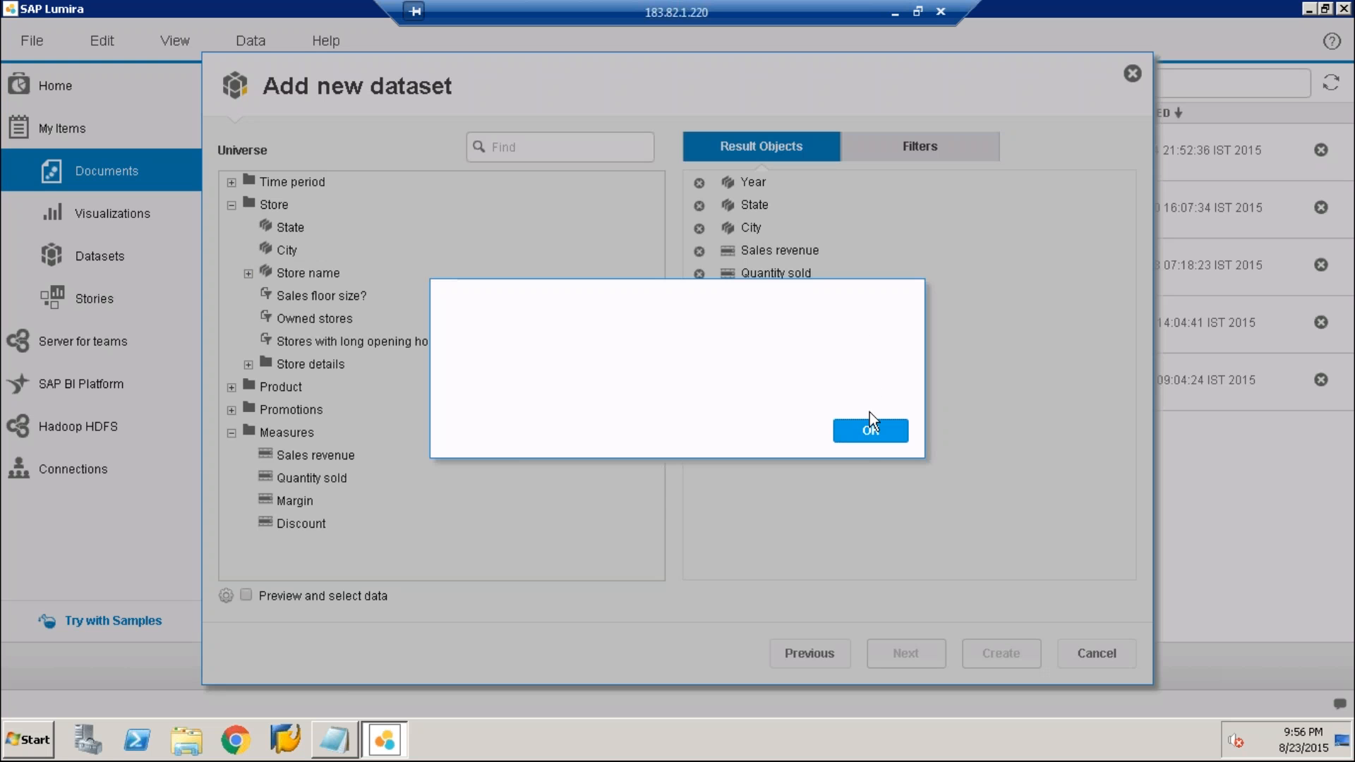
left_click(870, 432)
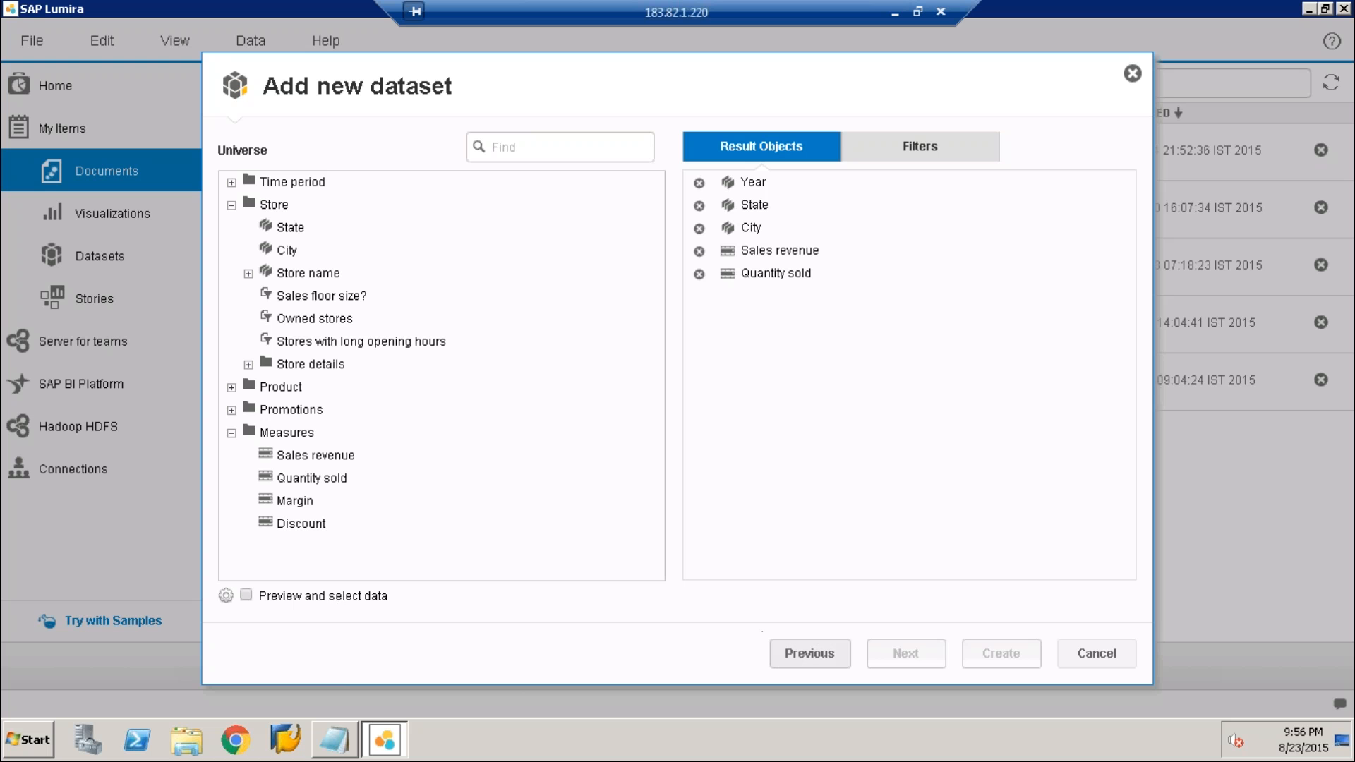
Return to the universe list and try to load the eFashion universe again
left_click(810, 651)
left_click(904, 655)
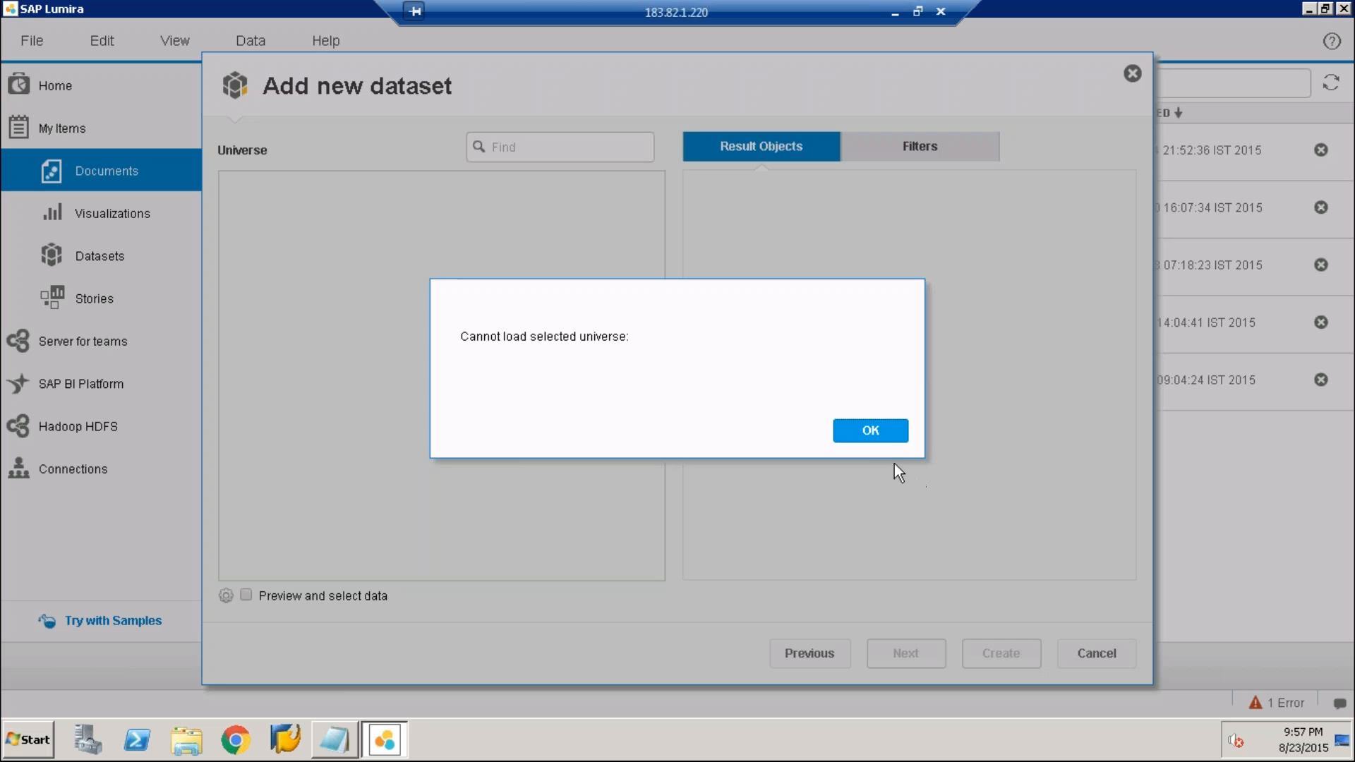
left_click(880, 438)
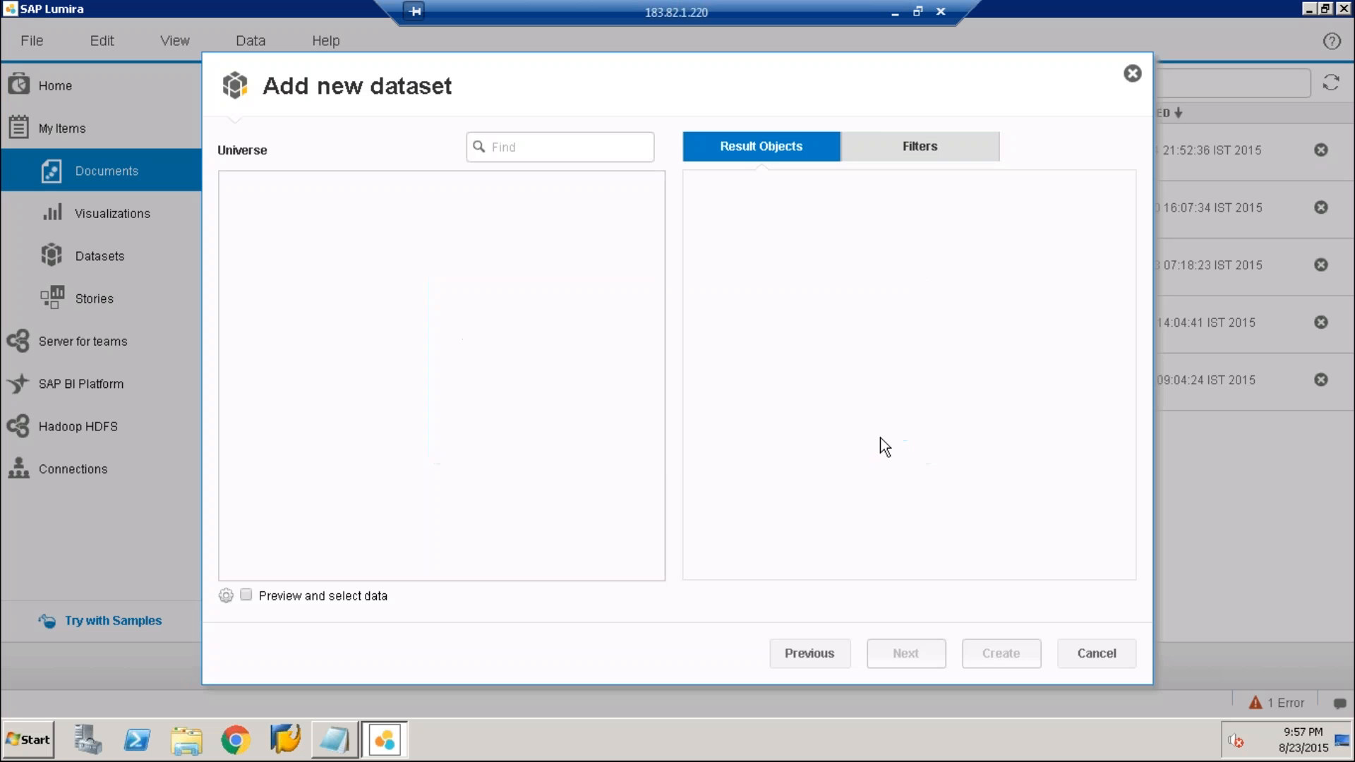
Go back to the dataset source selection and choose Connect to SAP HANA with the recently used AN_SALES view
left_click(829, 653)
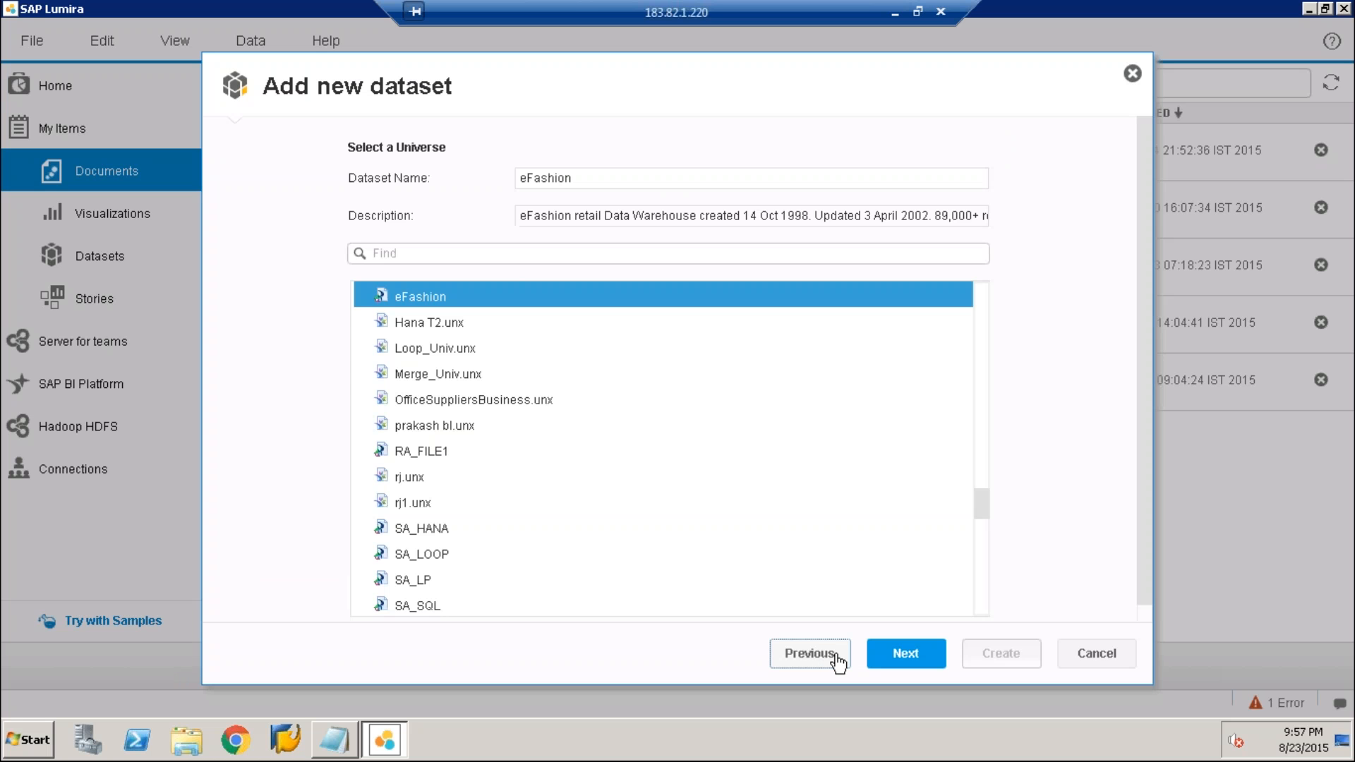
left_click(809, 653)
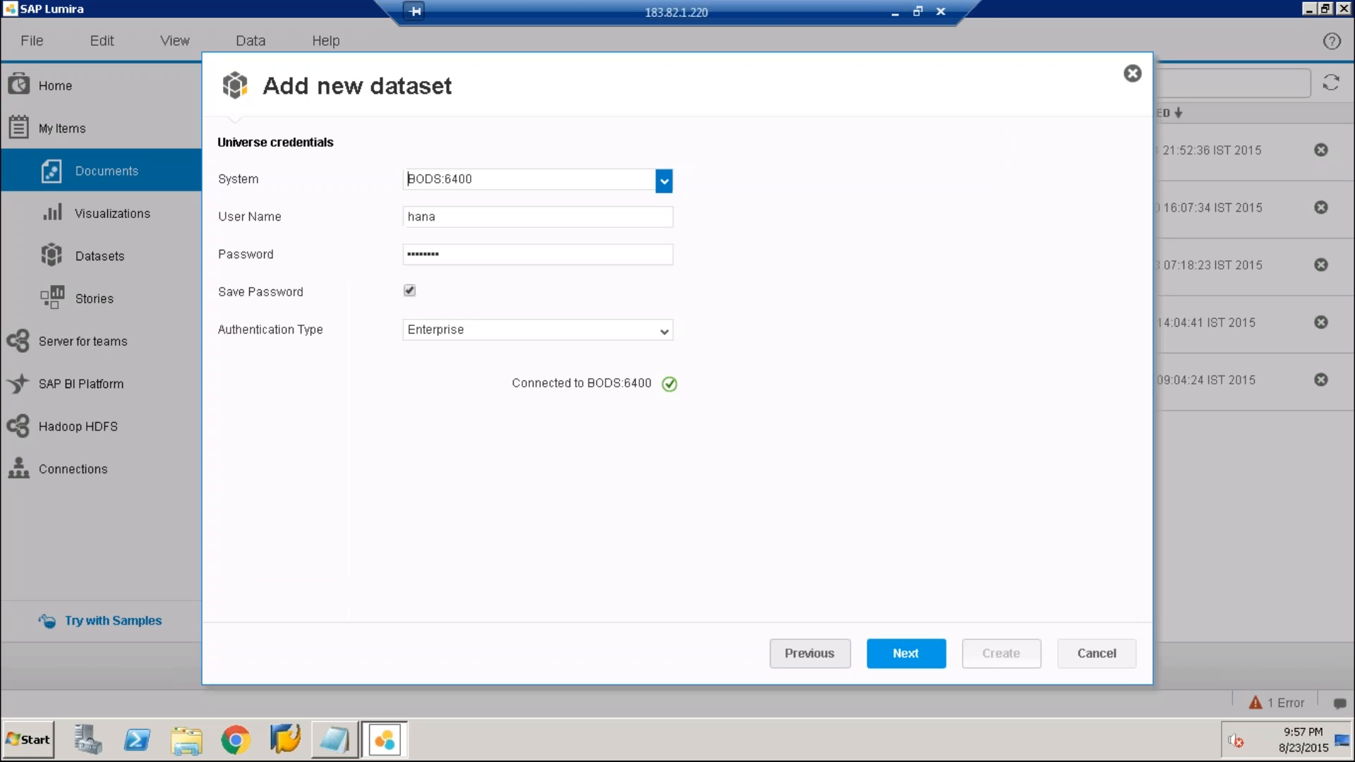
left_click(811, 657)
left_click(330, 346)
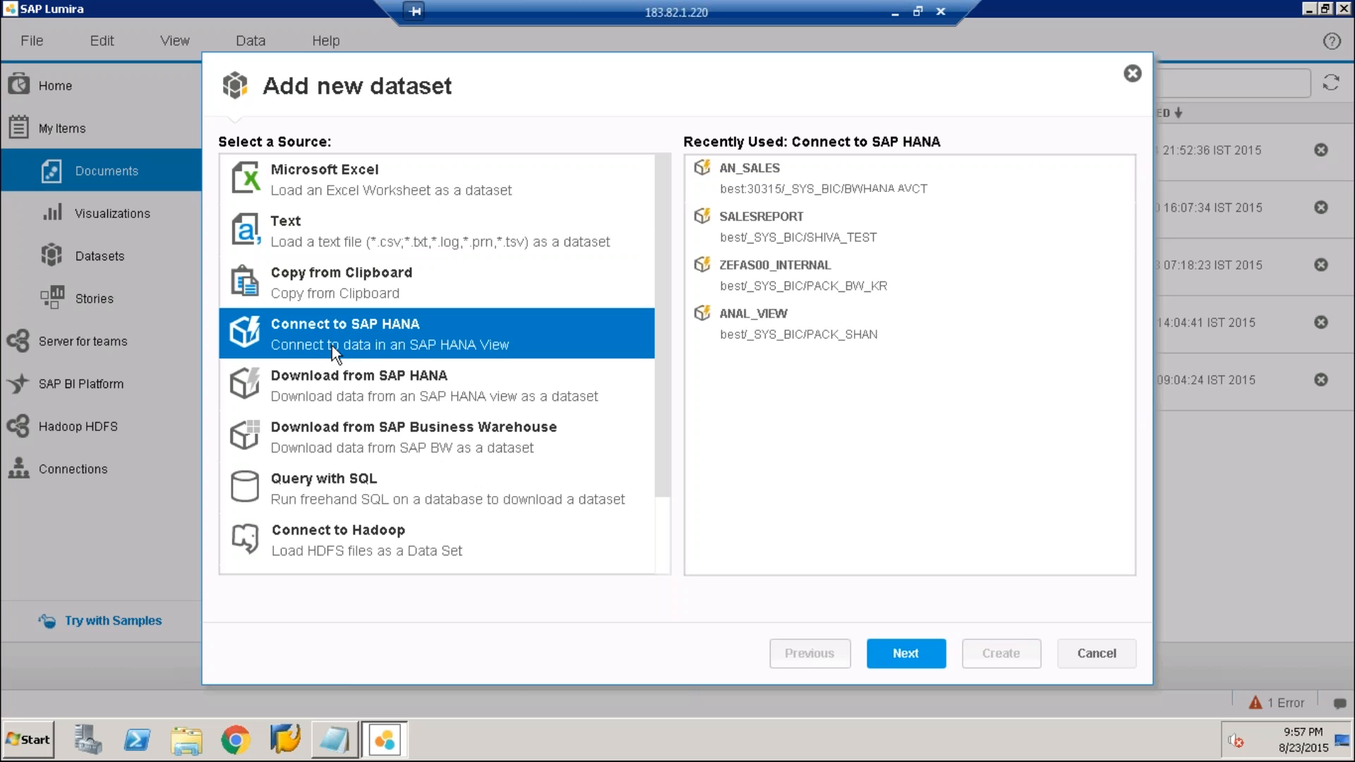
left_click(789, 195)
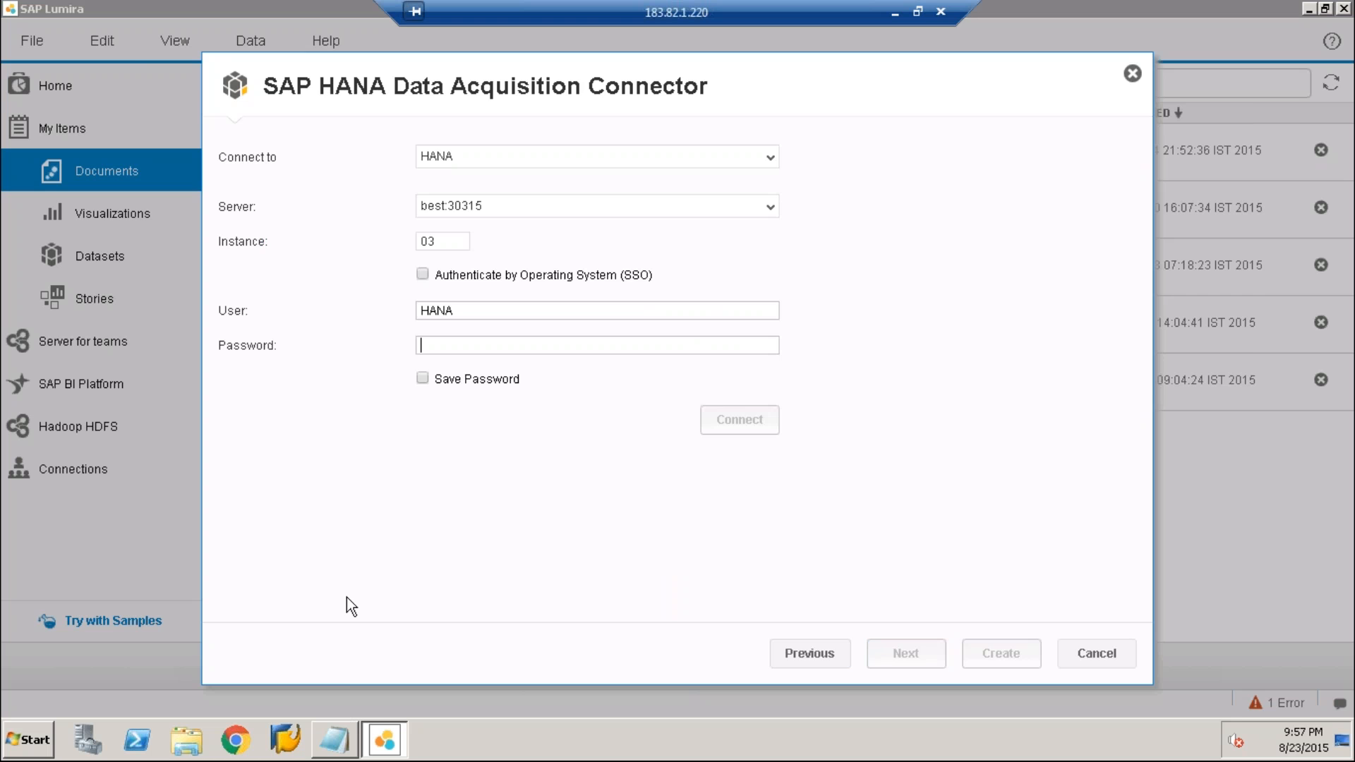
Copy the SAP HANA password from the HANA DETAILS file into the Password field, save the password and connect to the server
left_click(333, 739)
left_click_drag(184, 213, 247, 212)
right_click(247, 212)
left_click(286, 267)
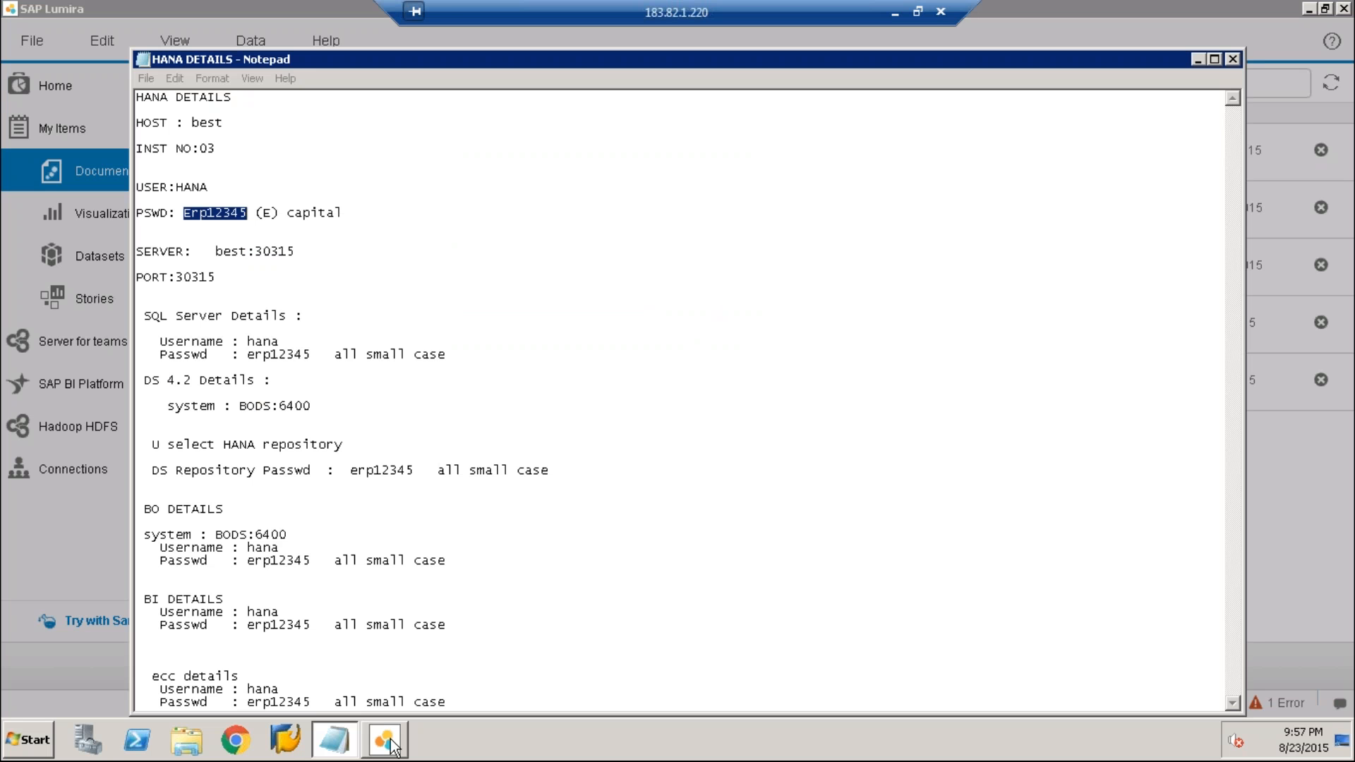
left_click(385, 741)
key("ctrl+v")
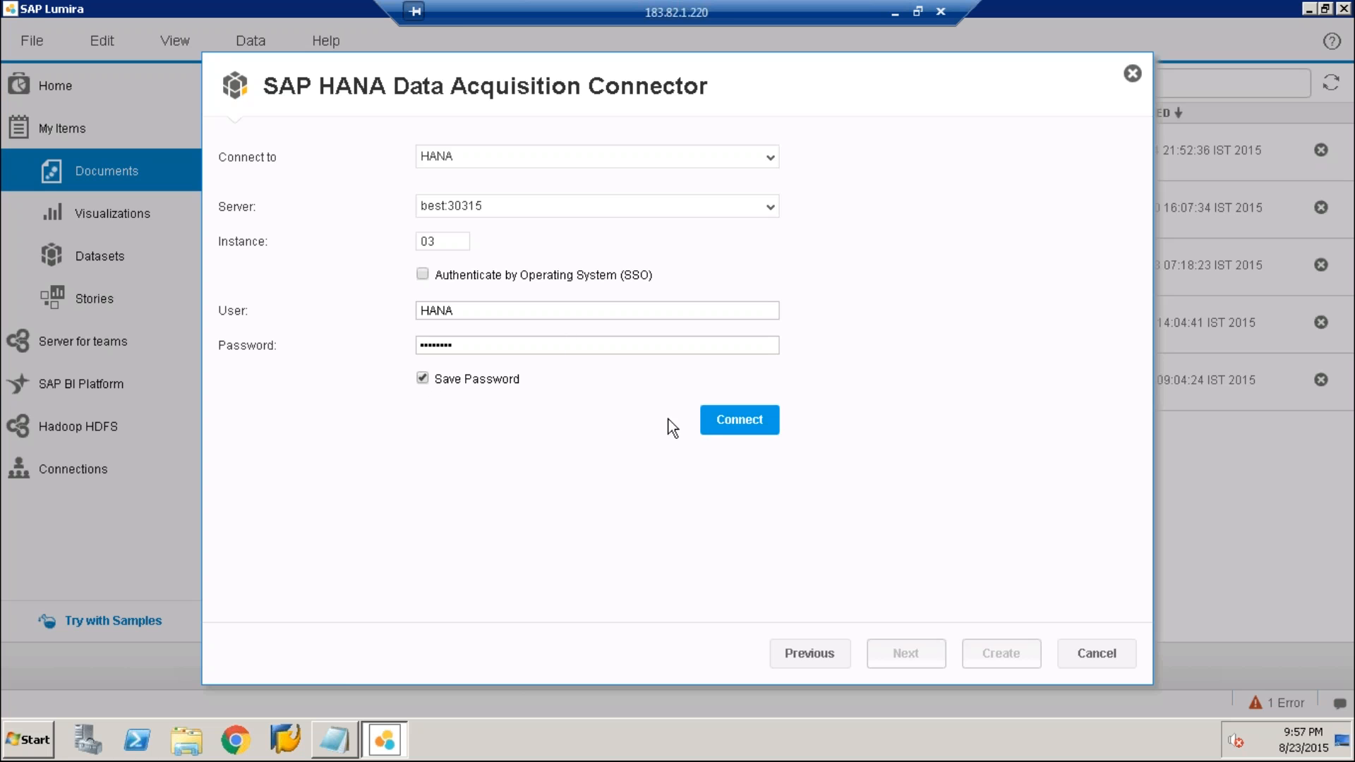
left_click(701, 421)
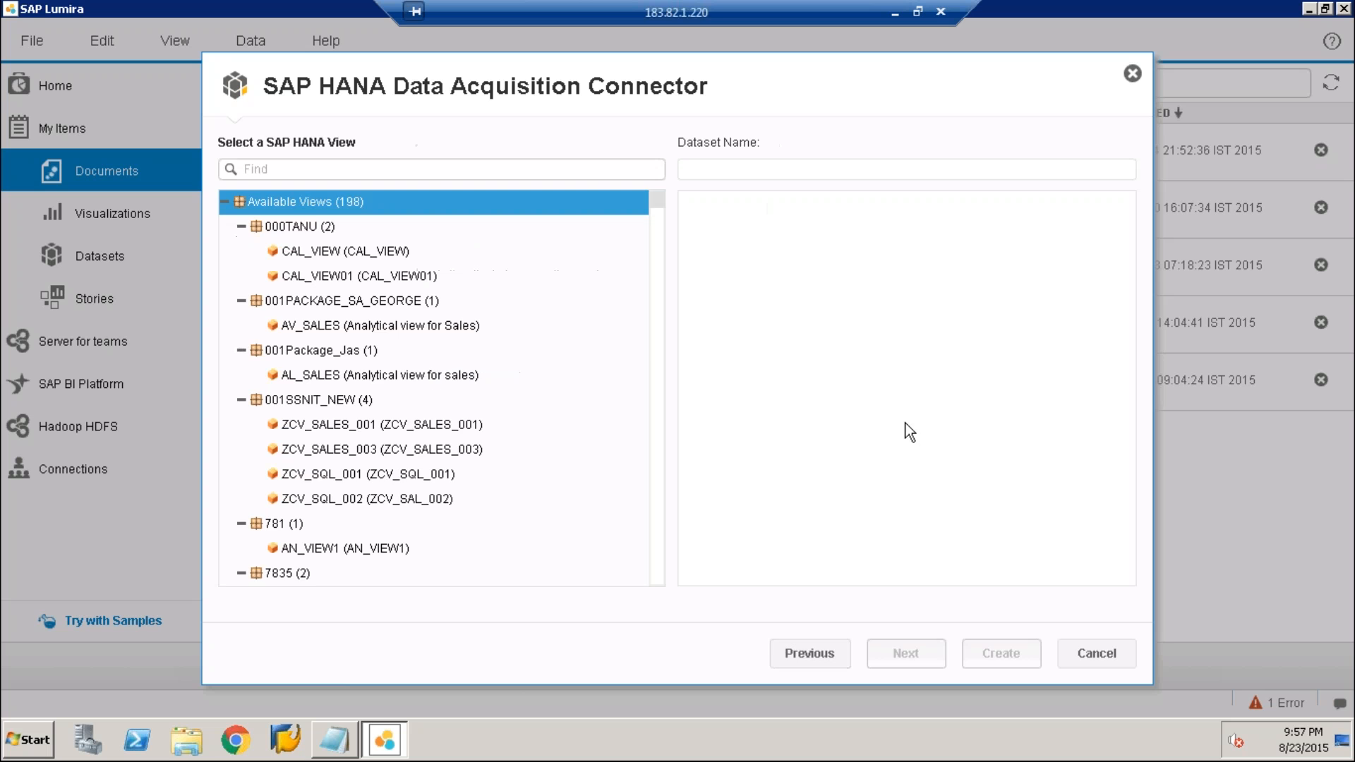
Create a dataset from the AL_SALES view in 001Package_Jas with all its measures and dimensions
left_click(388, 374)
left_click(906, 653)
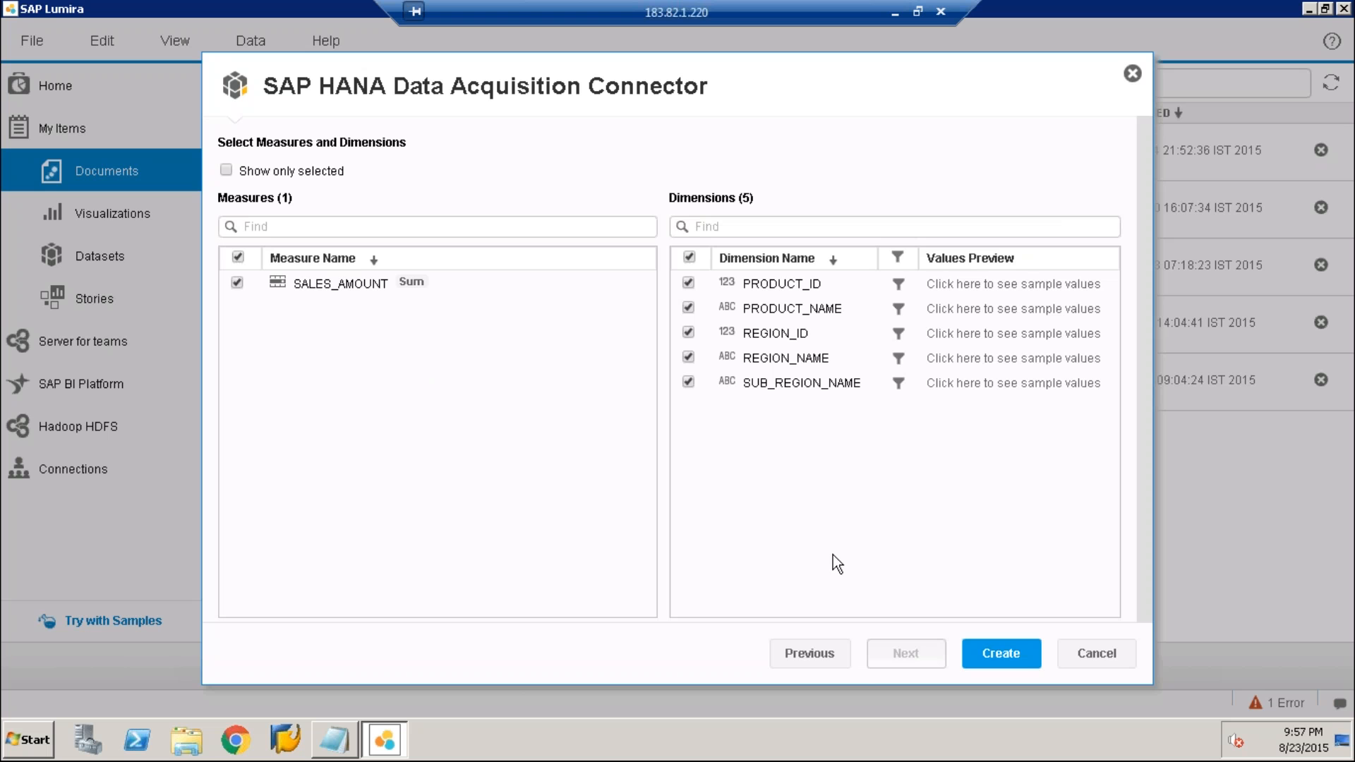
left_click(1016, 655)
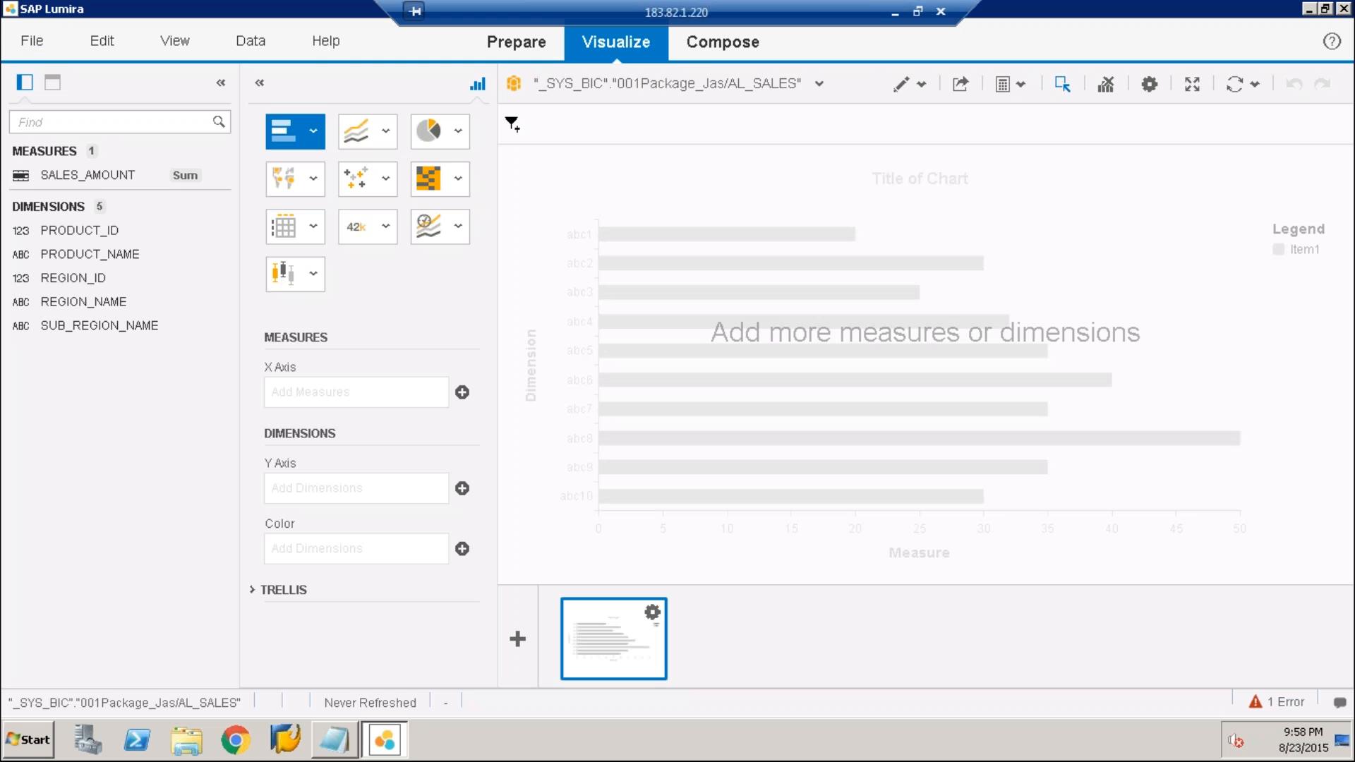
In the data preparation view, create a calculated measure named Half with the formula {SALES_AMOUNT}/2
left_click(516, 42)
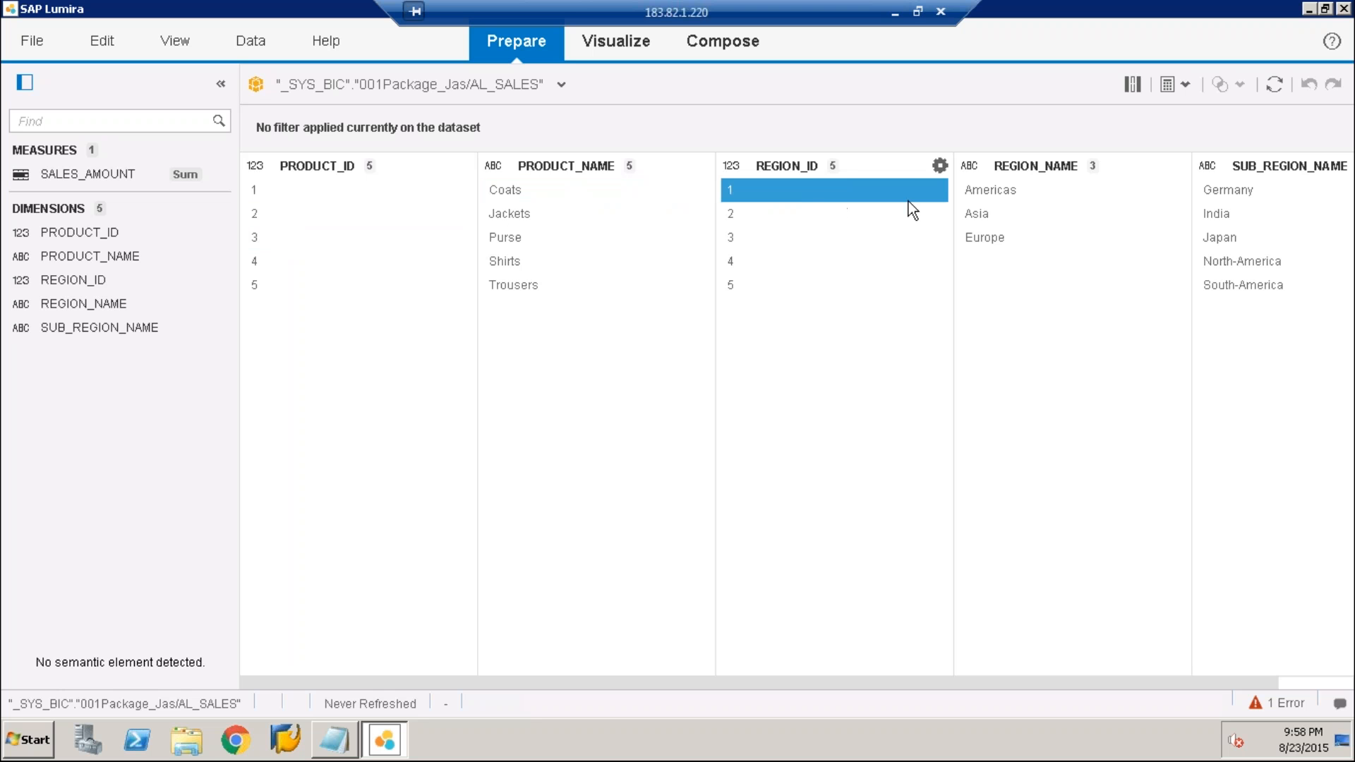
left_click(1005, 185)
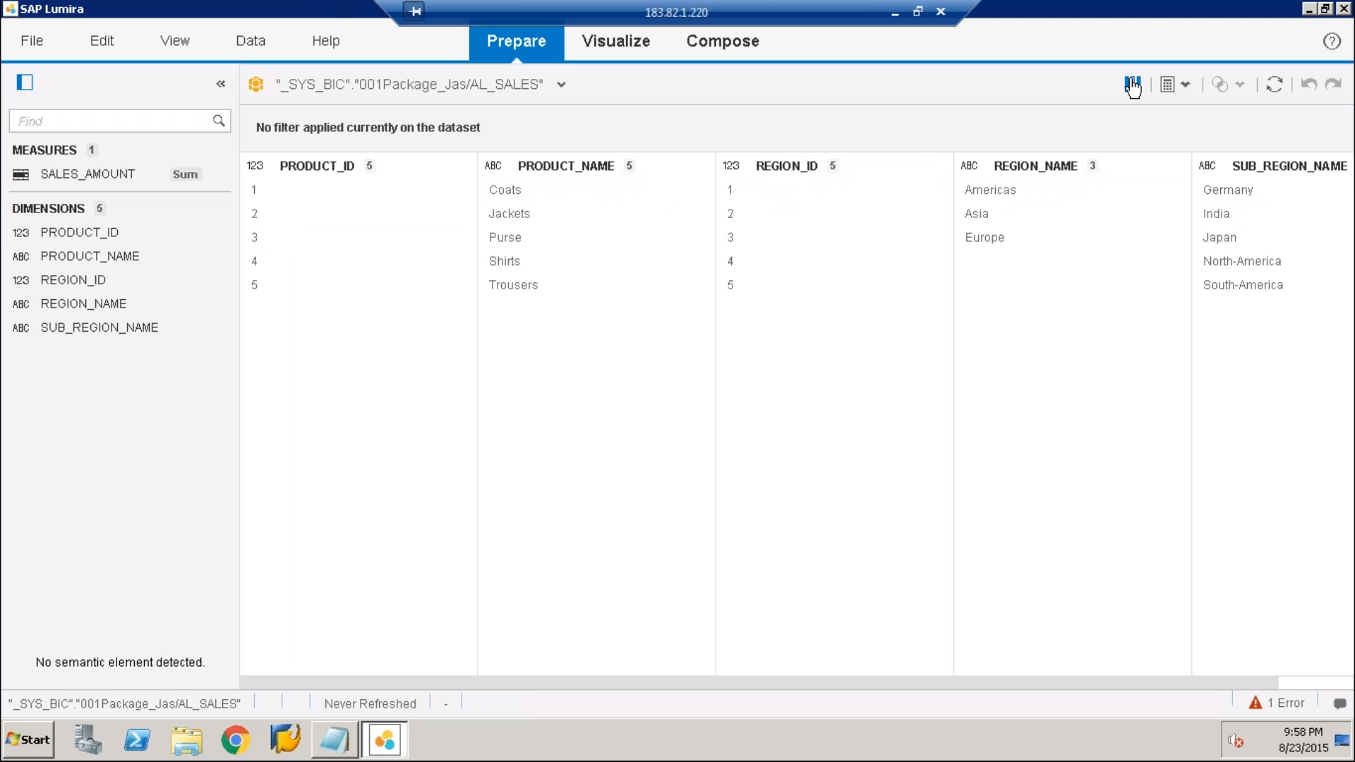
left_click(1187, 90)
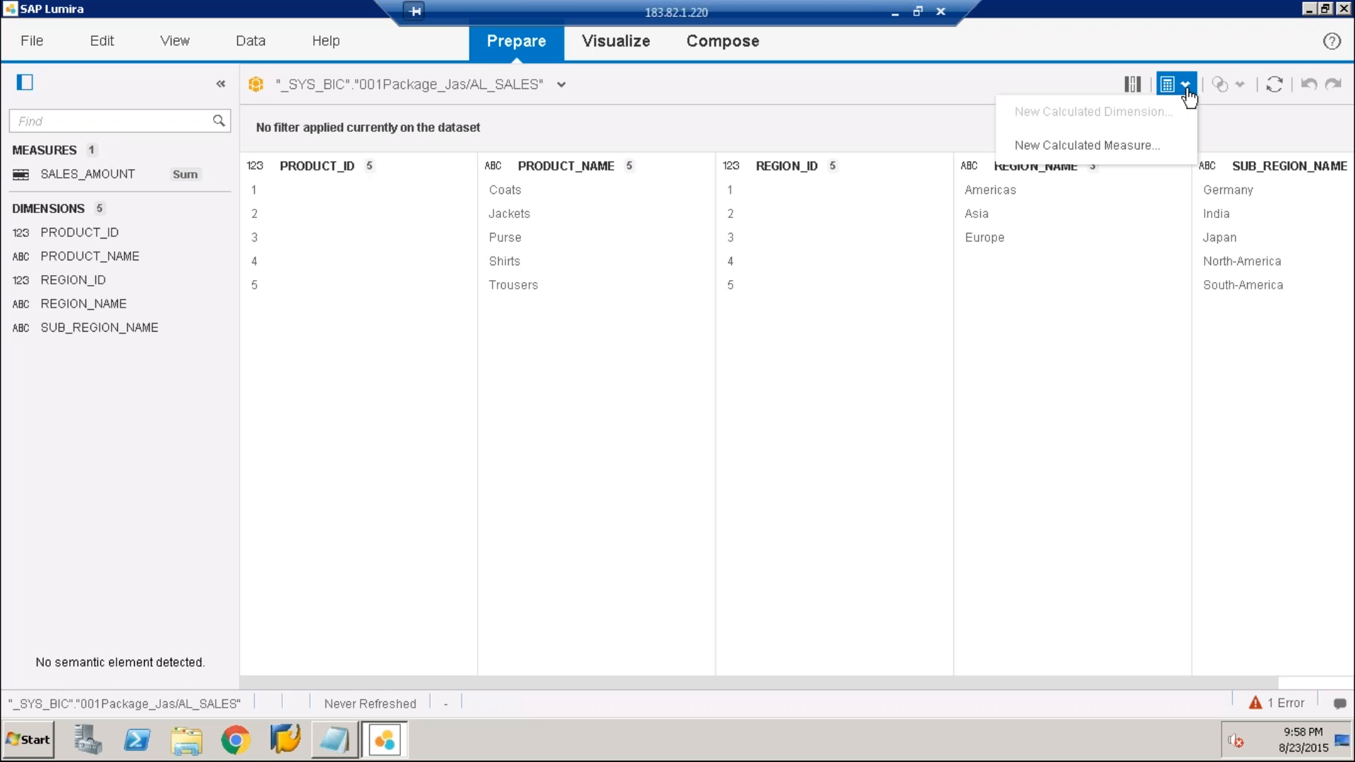
left_click(1188, 95)
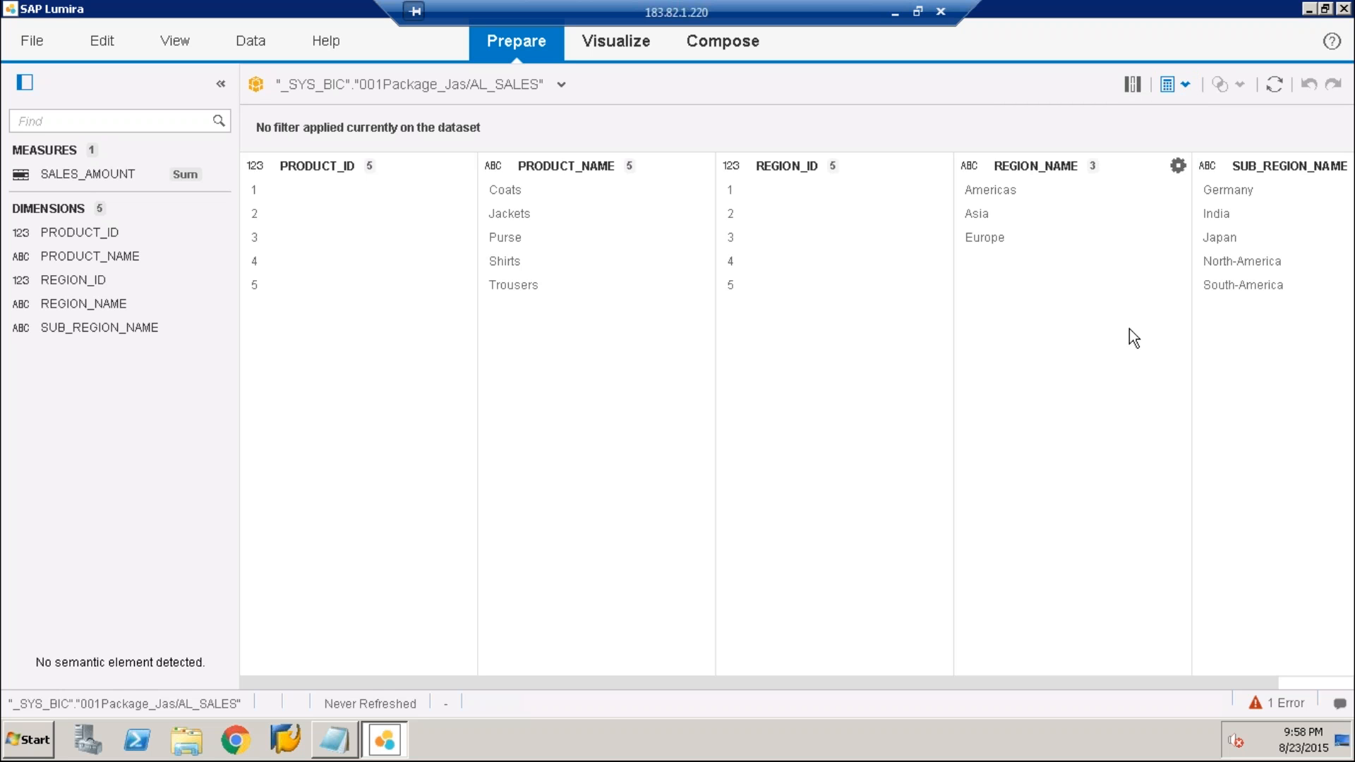
left_click(1182, 84)
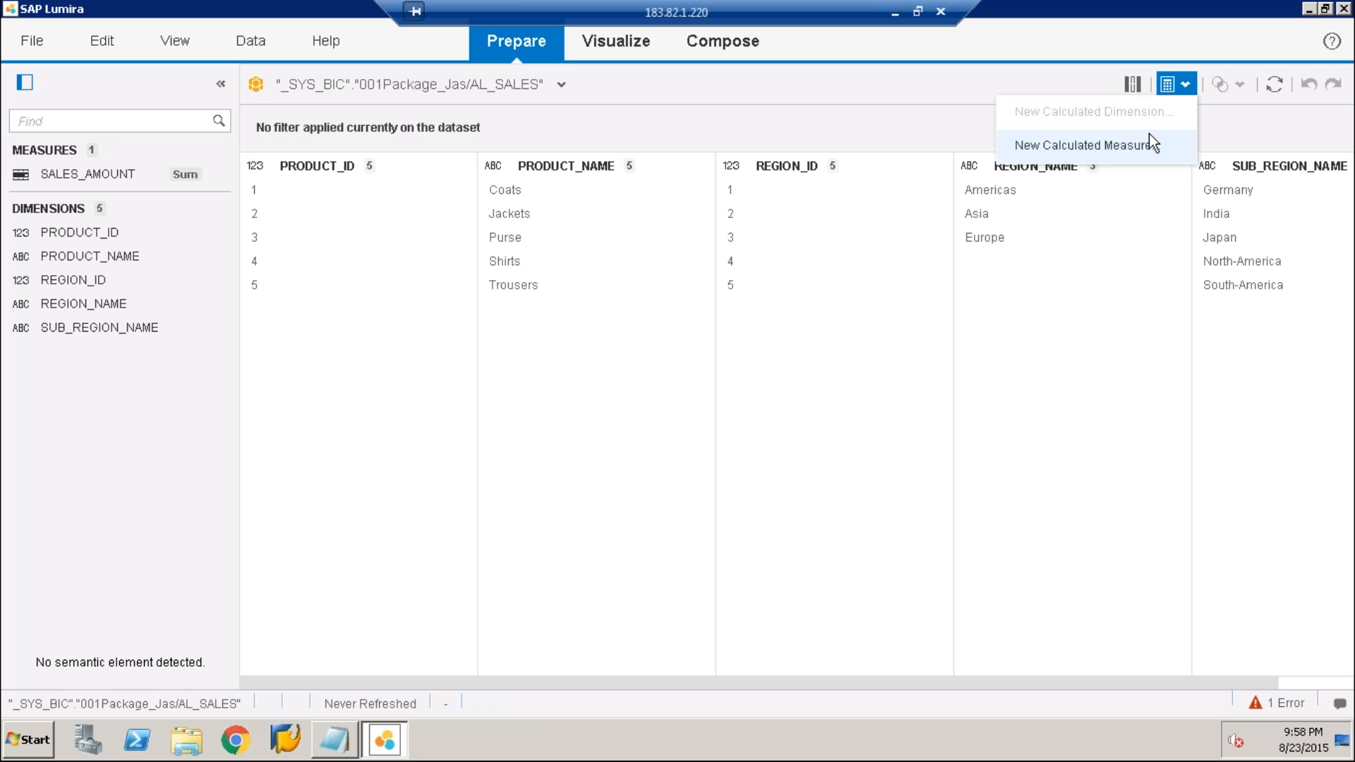
left_click(1149, 145)
double_click(369, 405)
type("/")
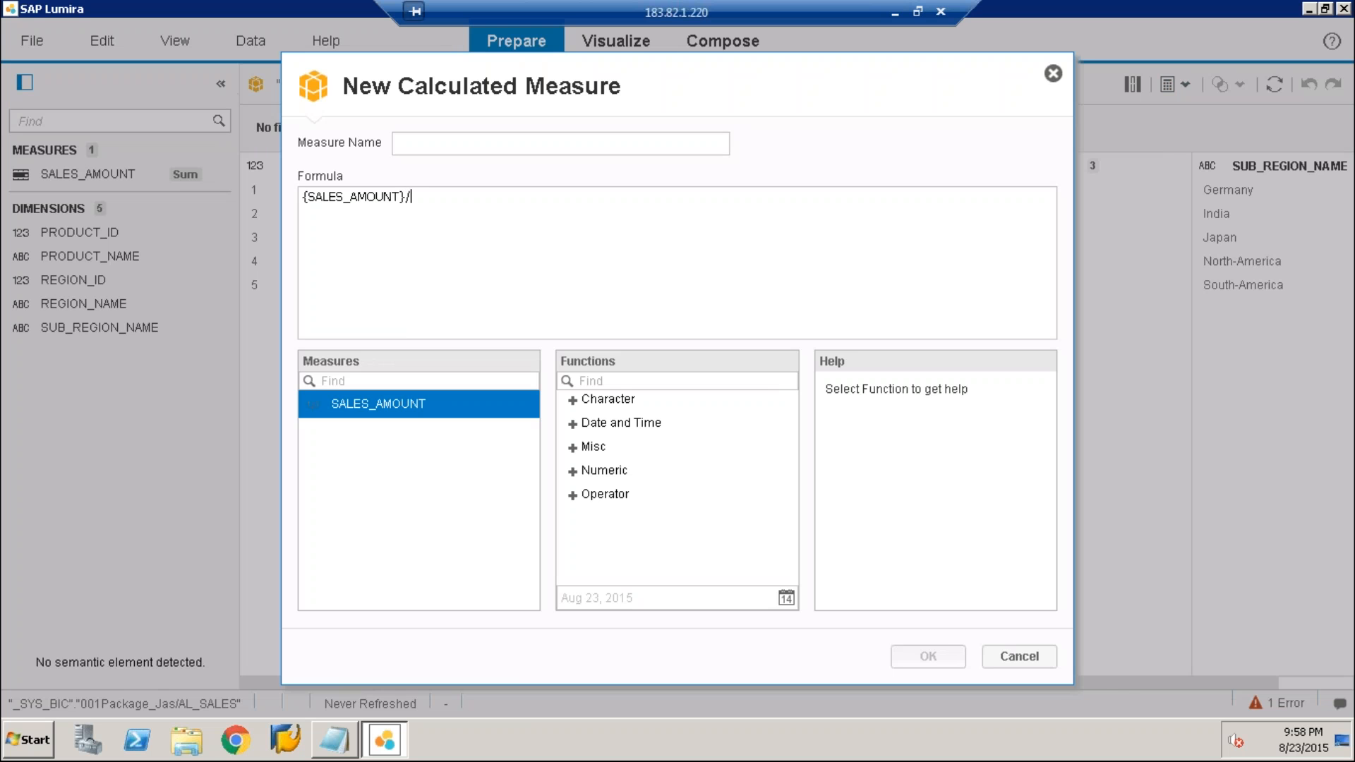
type("2")
left_click(429, 149)
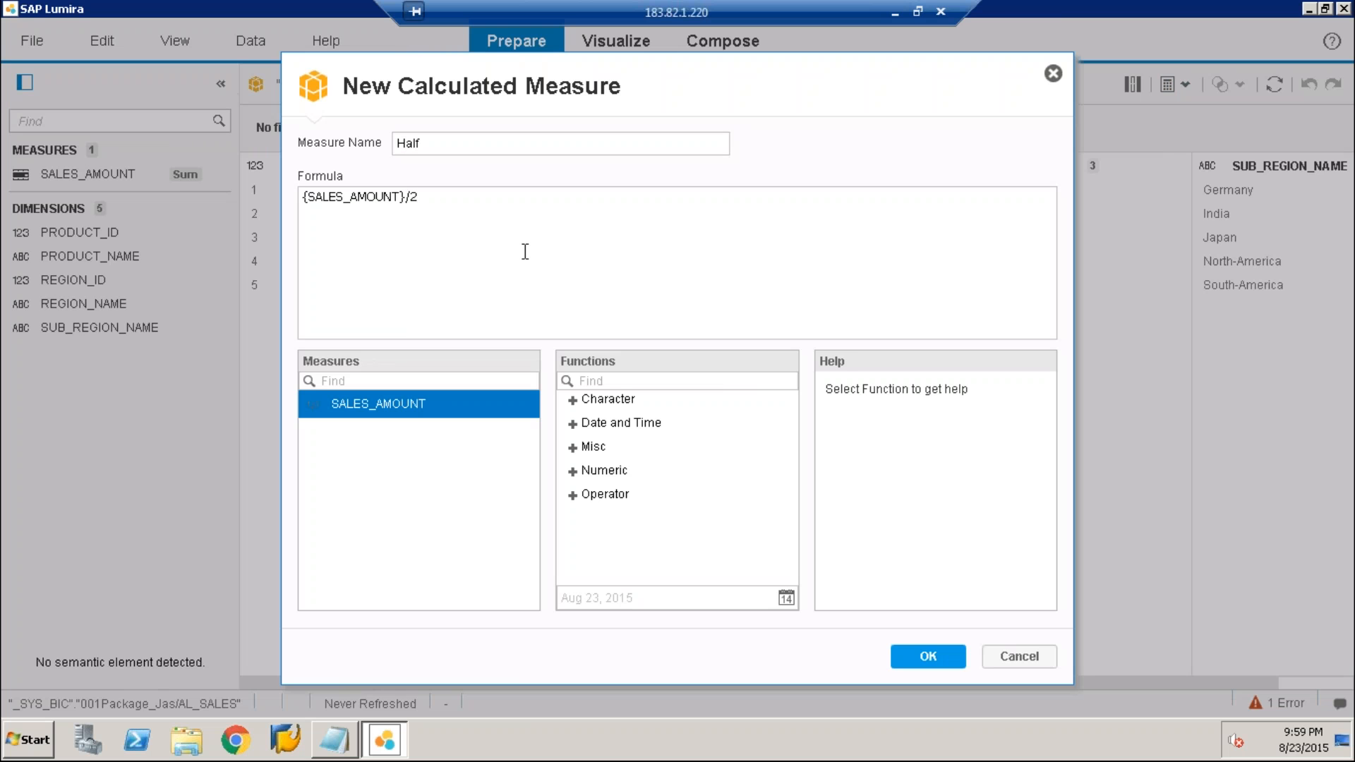
left_click(930, 664)
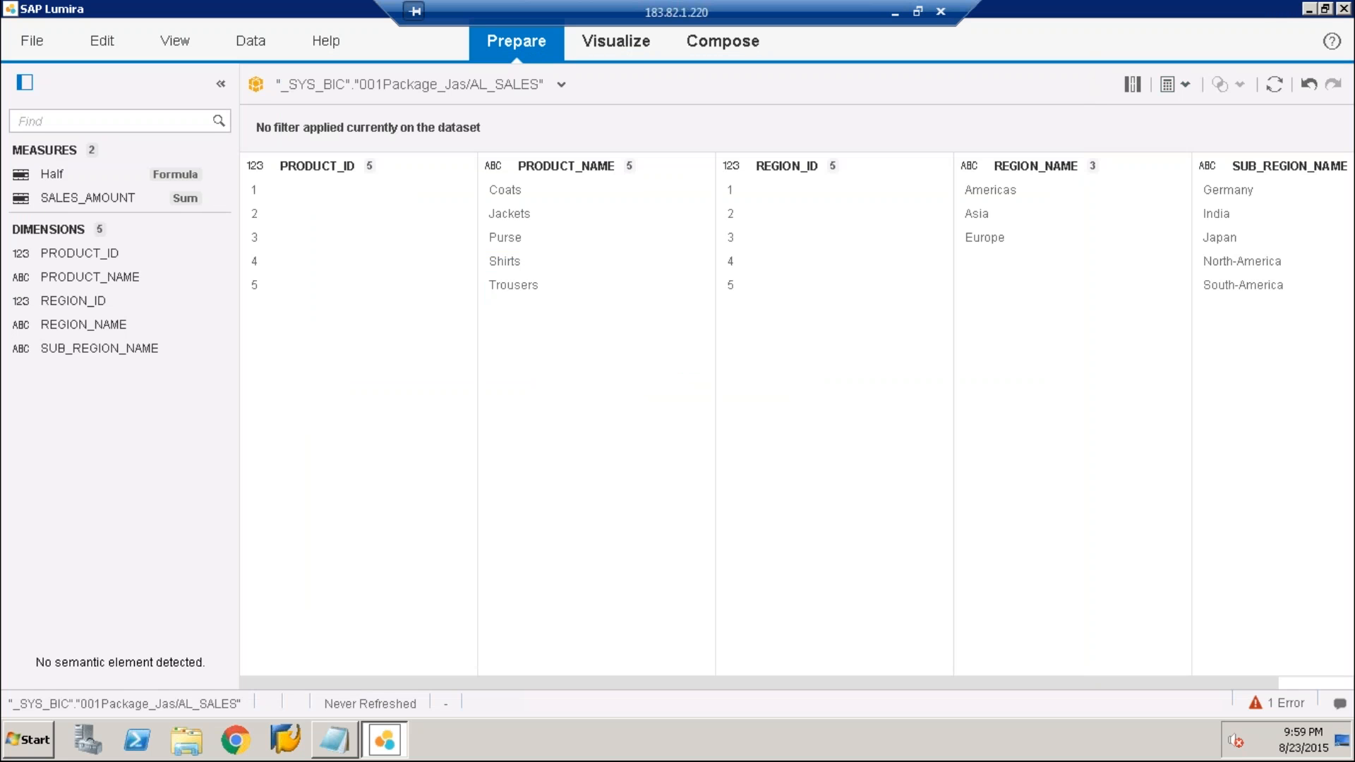
Visualize Half by REGION_NAME as a bar chart and try to switch the chart to a crosstab
left_click(615, 41)
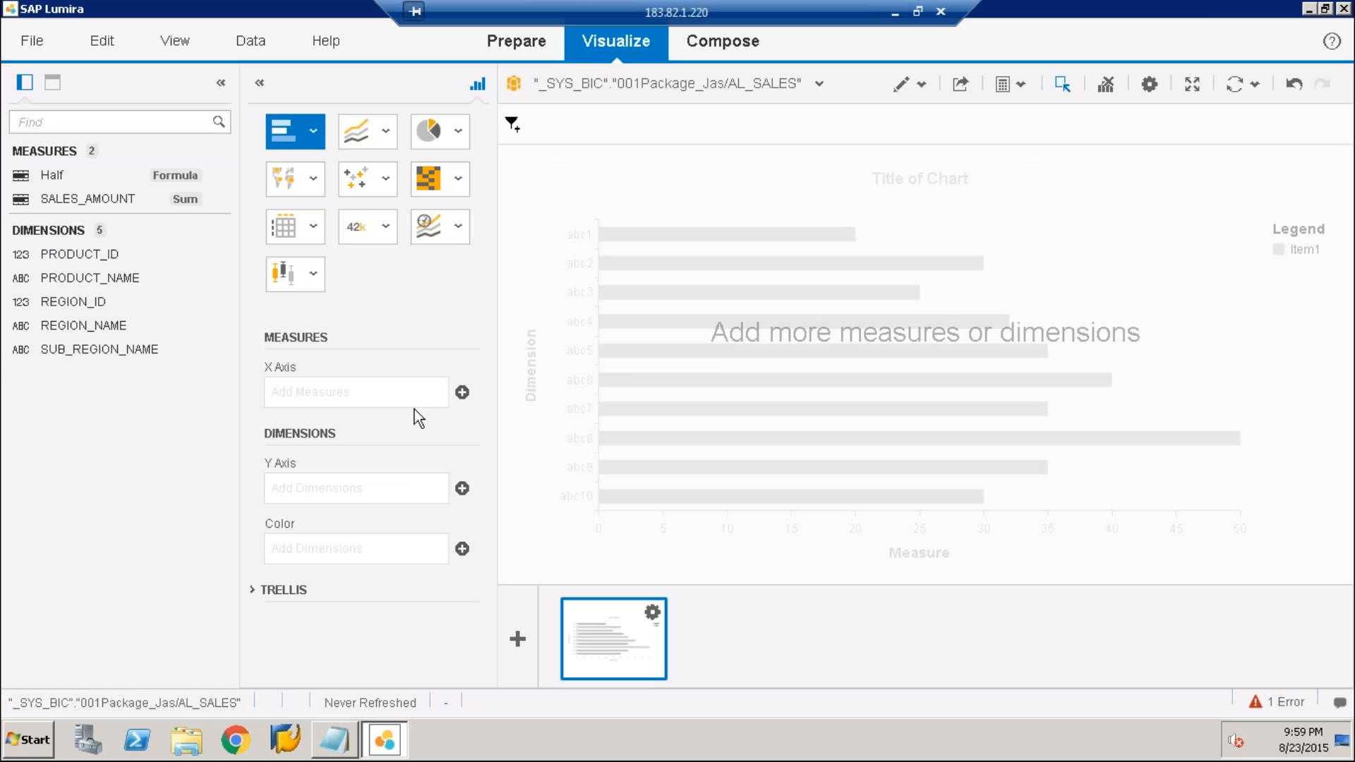
left_click(463, 393)
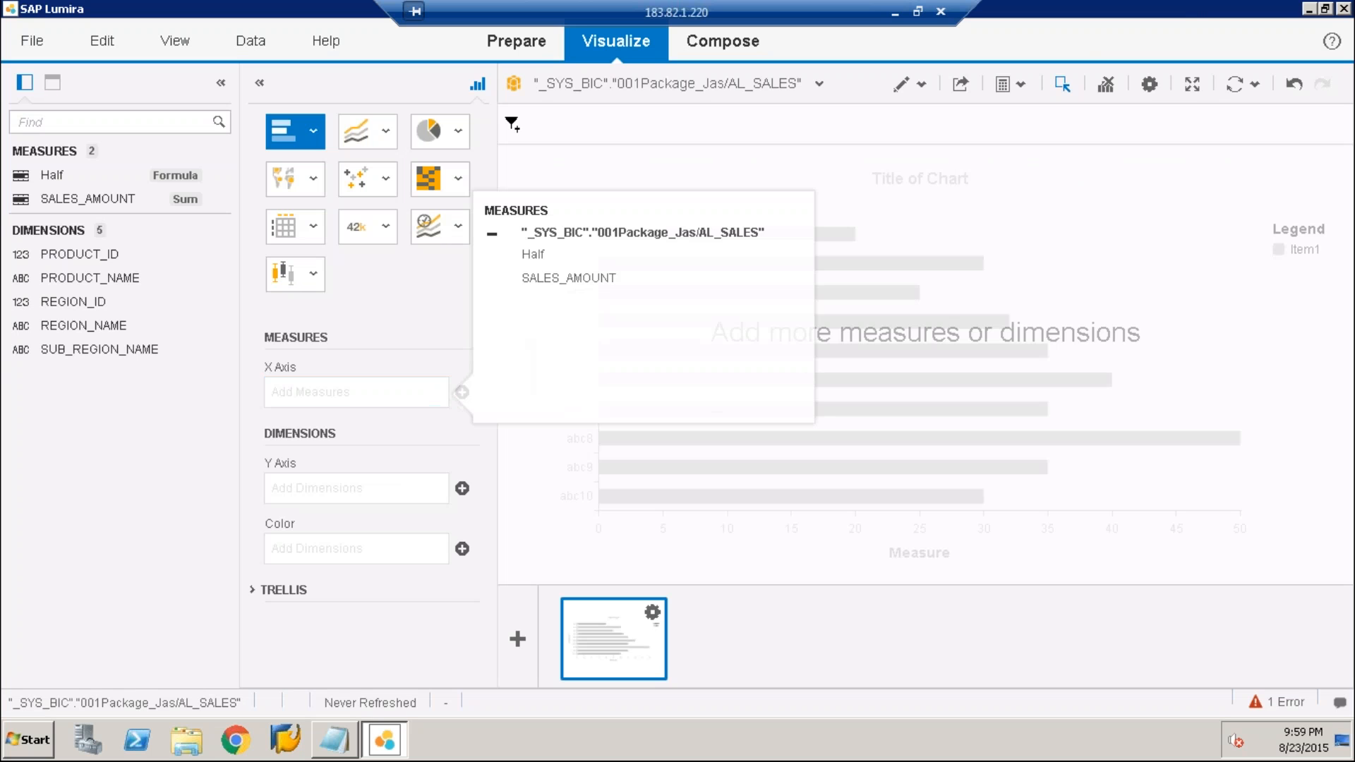
left_click(539, 265)
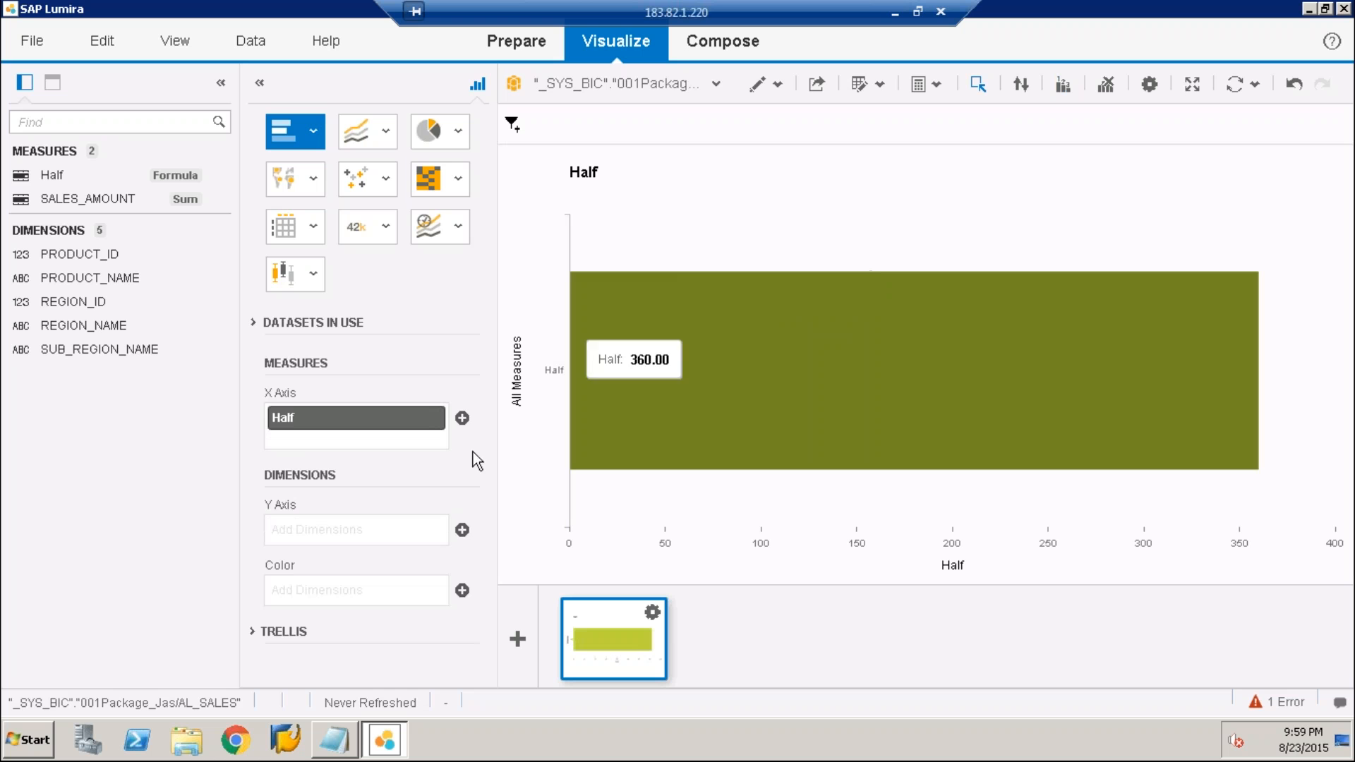
left_click(462, 530)
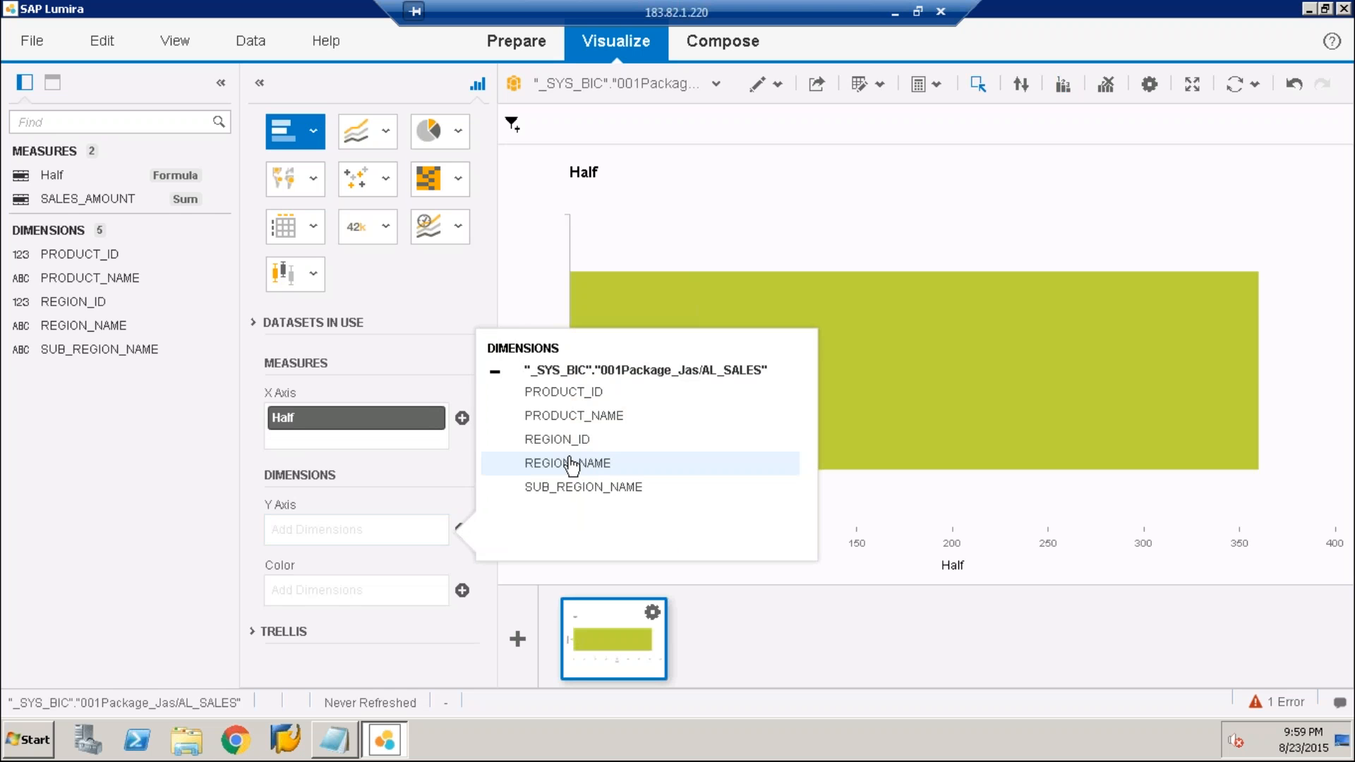
left_click(571, 464)
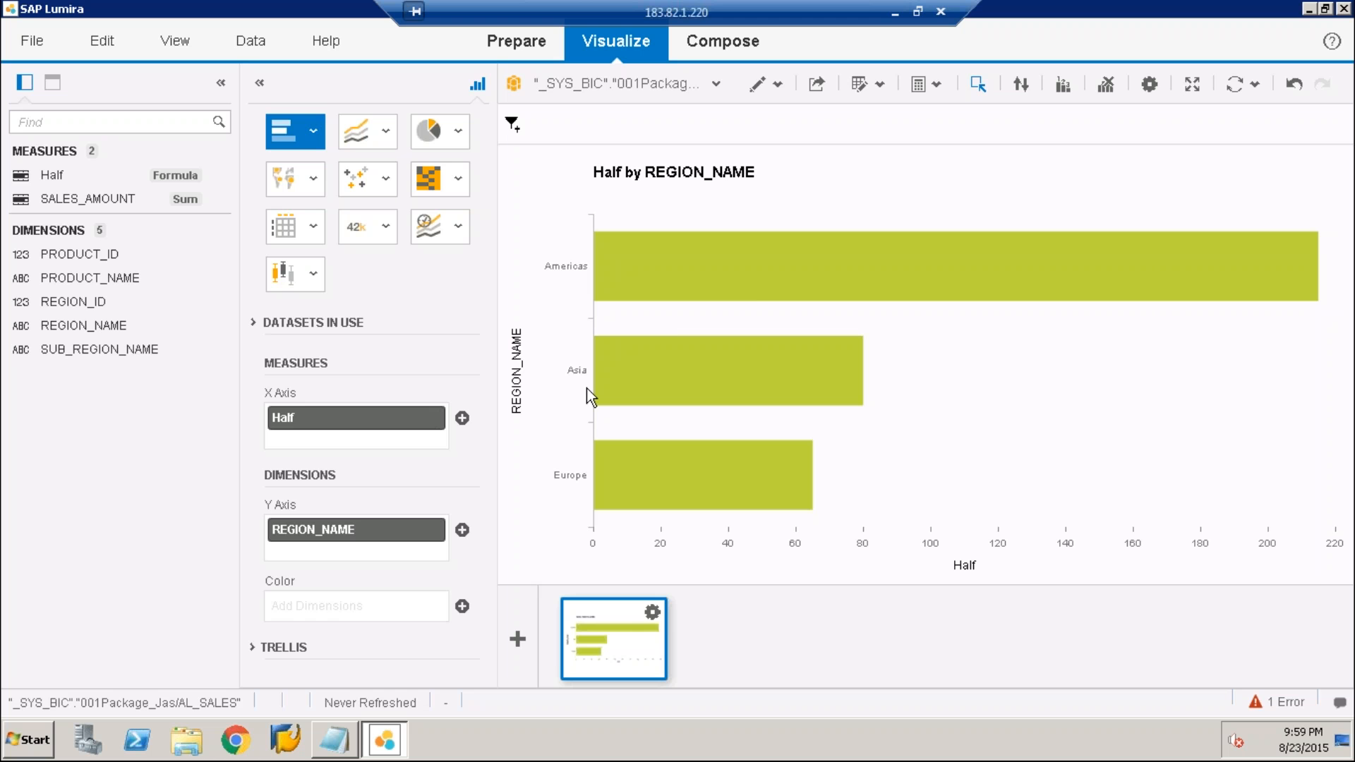
left_click(298, 231)
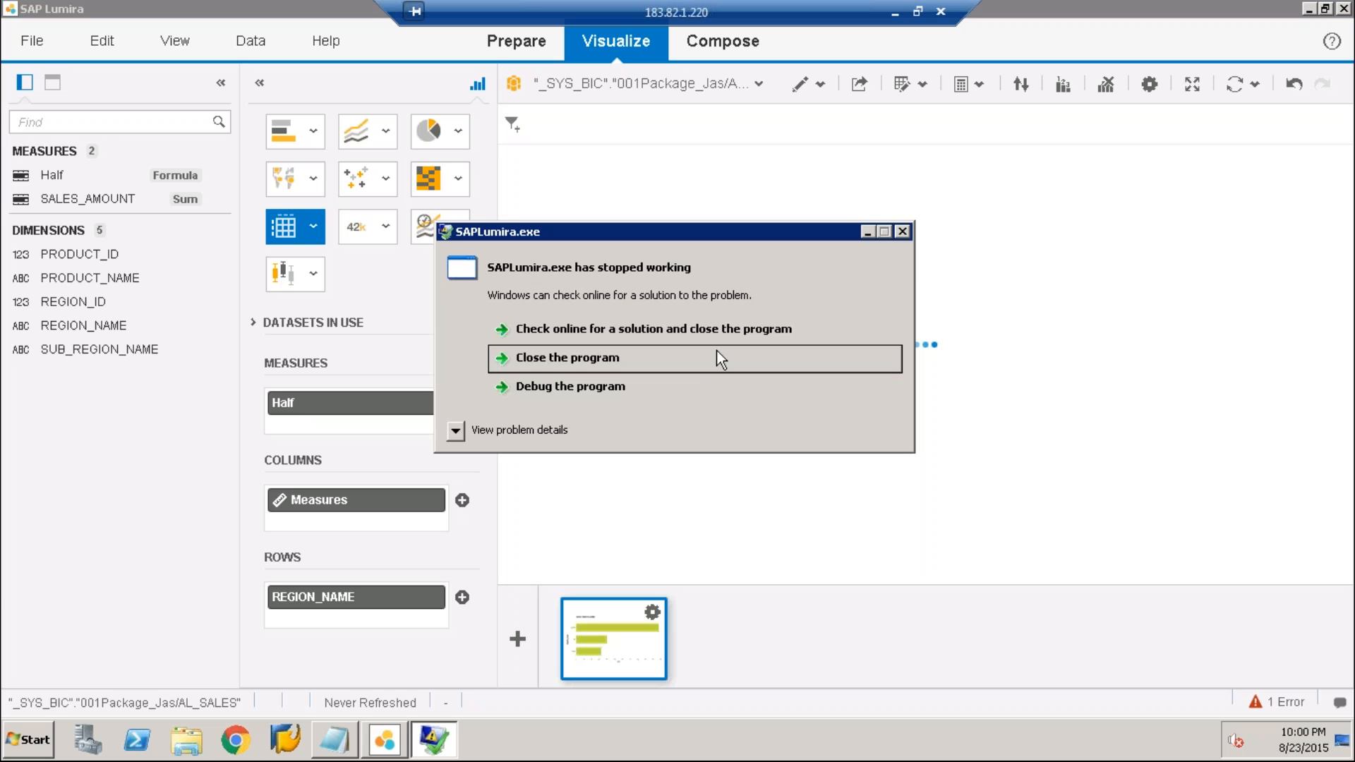
Dismiss the crash report, terminate SAP Lumira, relaunch it from the desktop and minimize the HANA DETAILS file
left_click(903, 233)
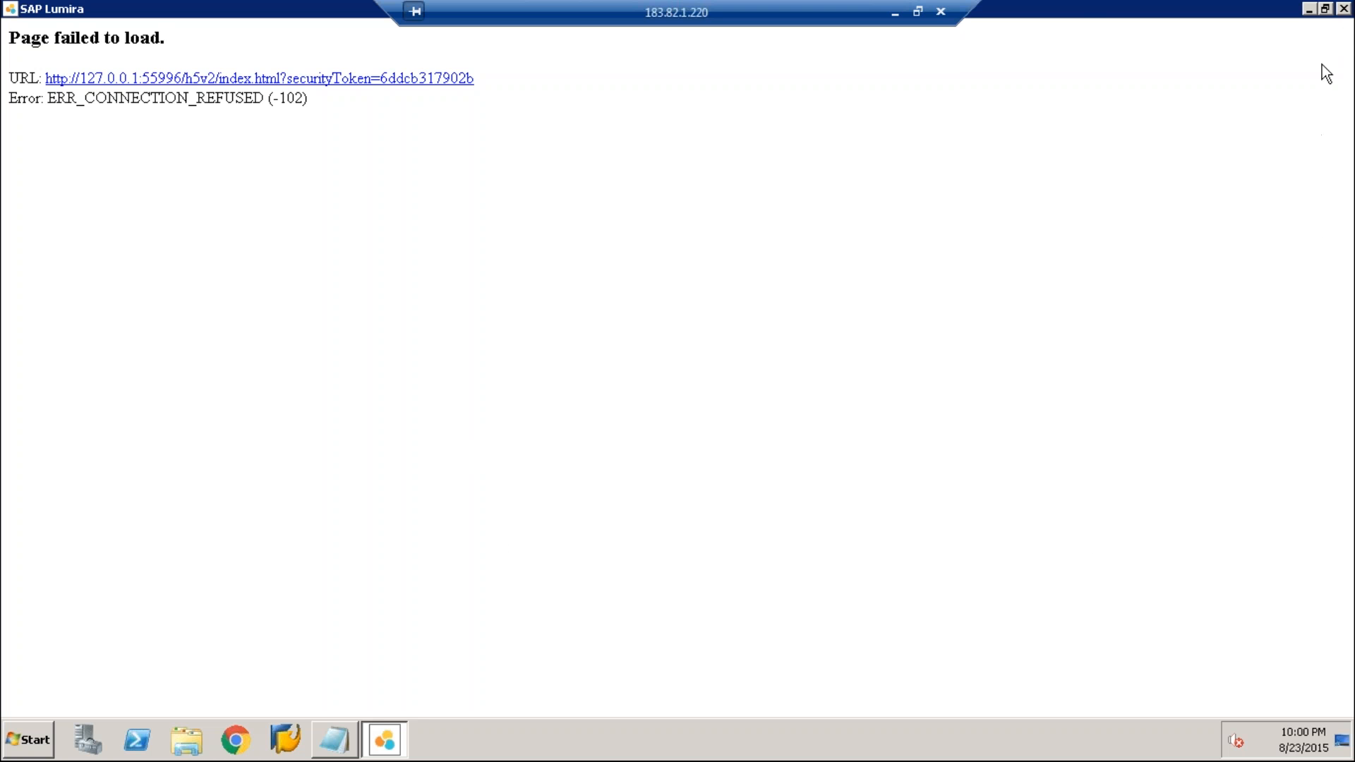
left_click(1343, 10)
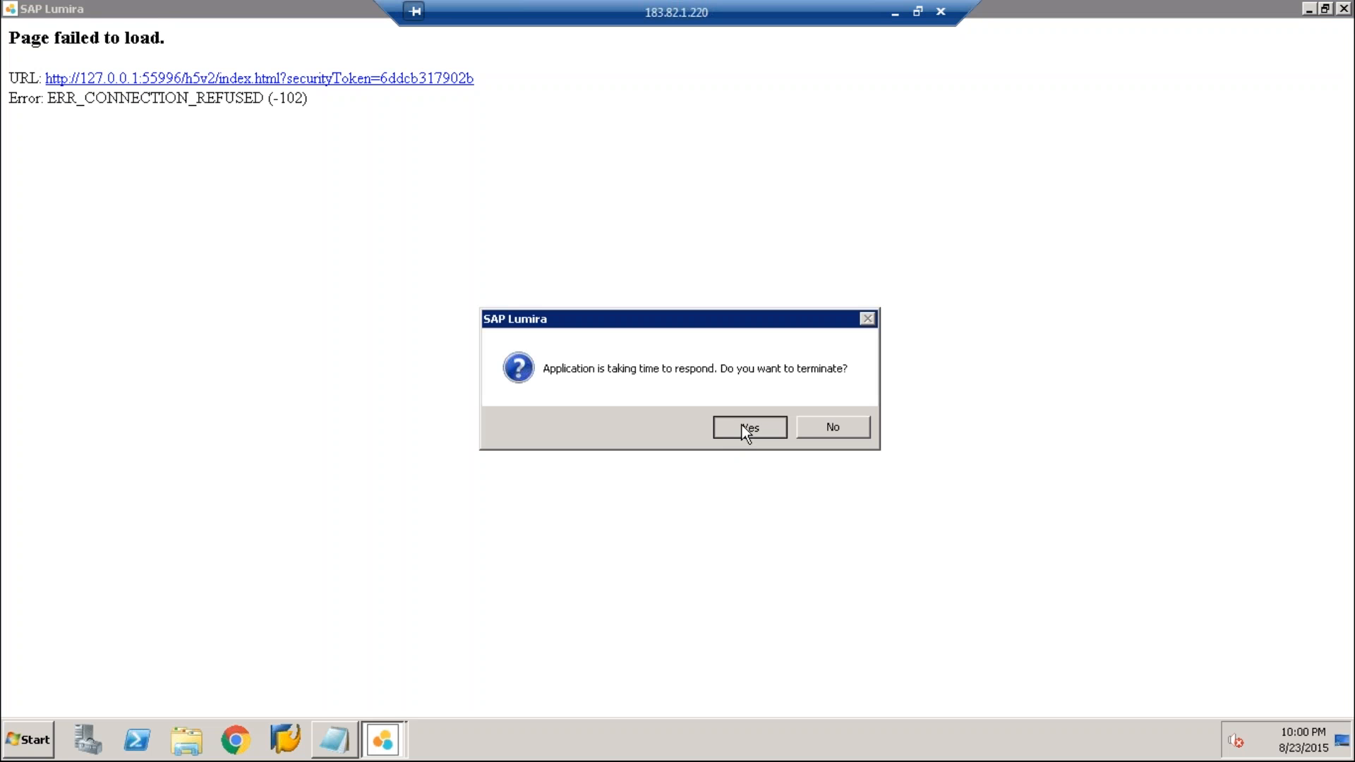
left_click(748, 427)
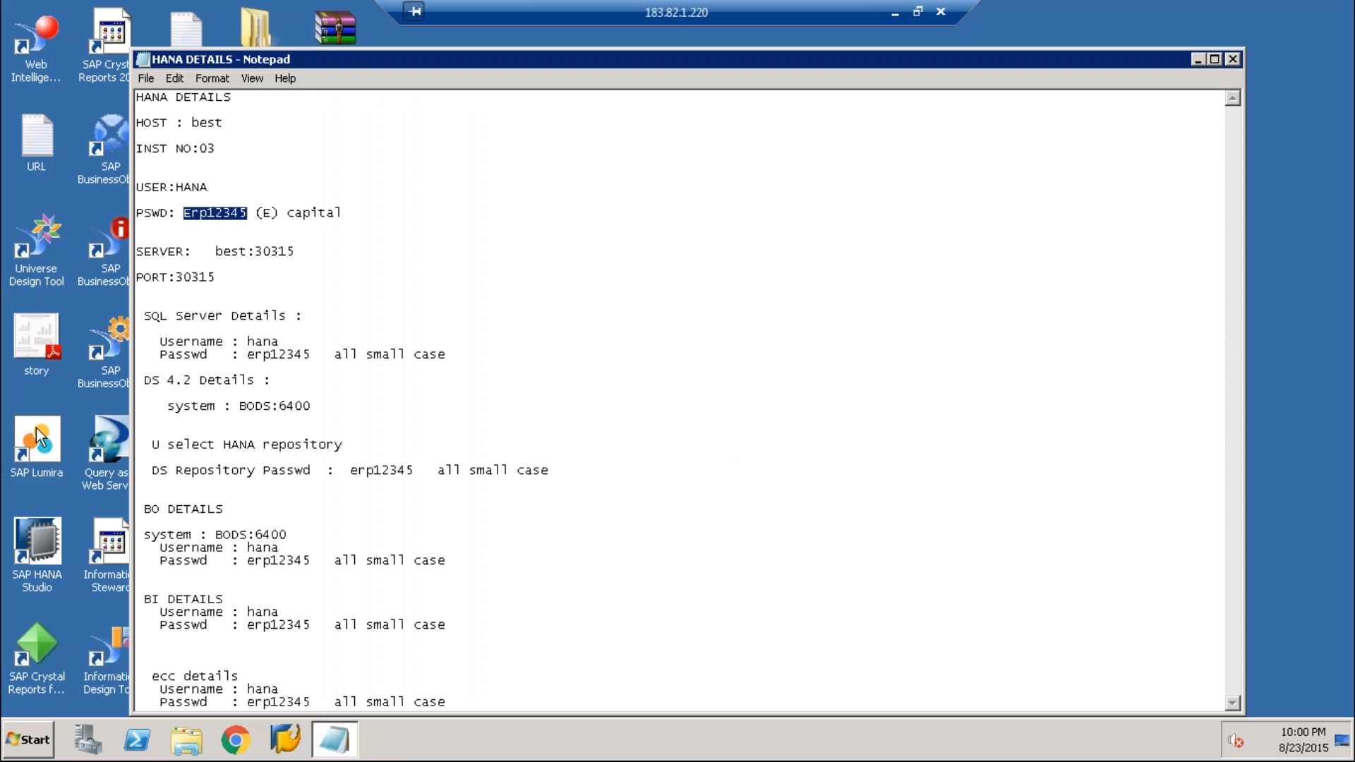
double_click(55, 430)
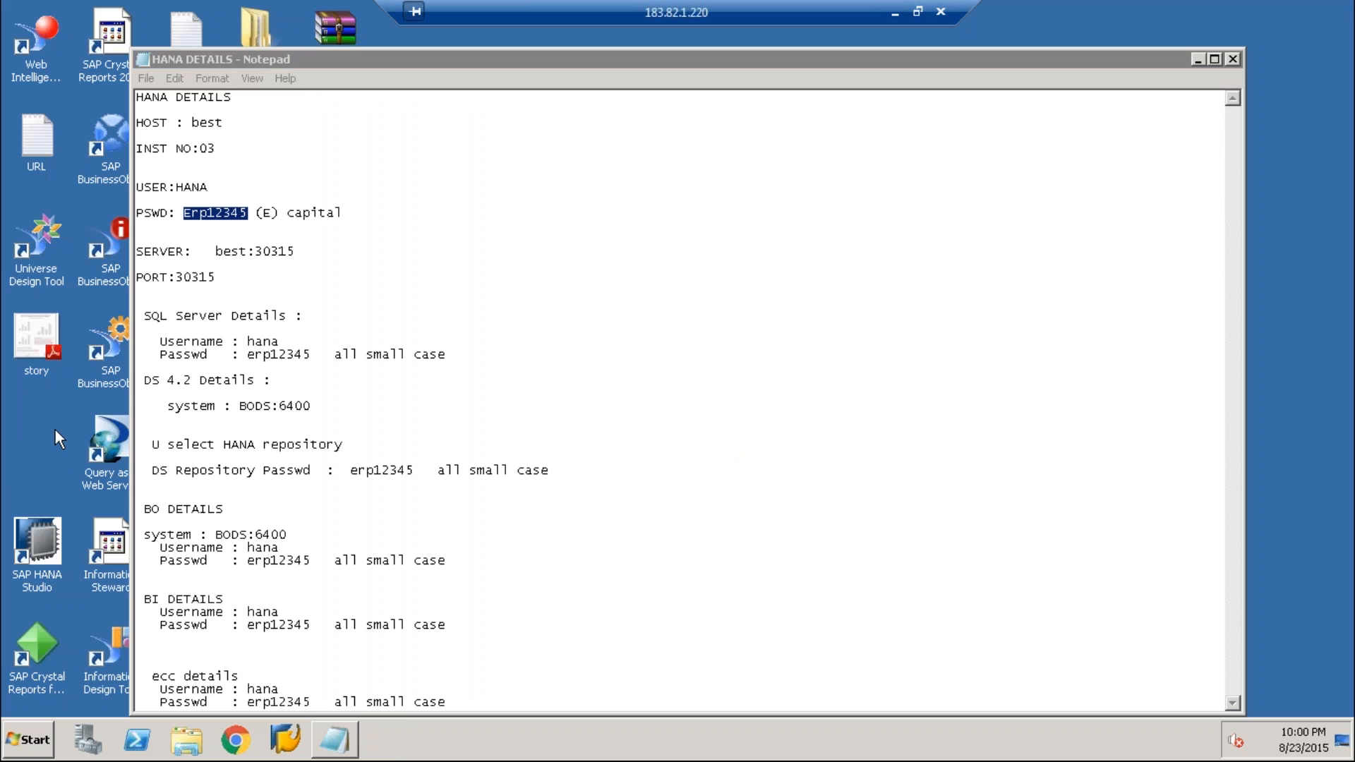
left_click(1197, 59)
mouse_move(334, 755)
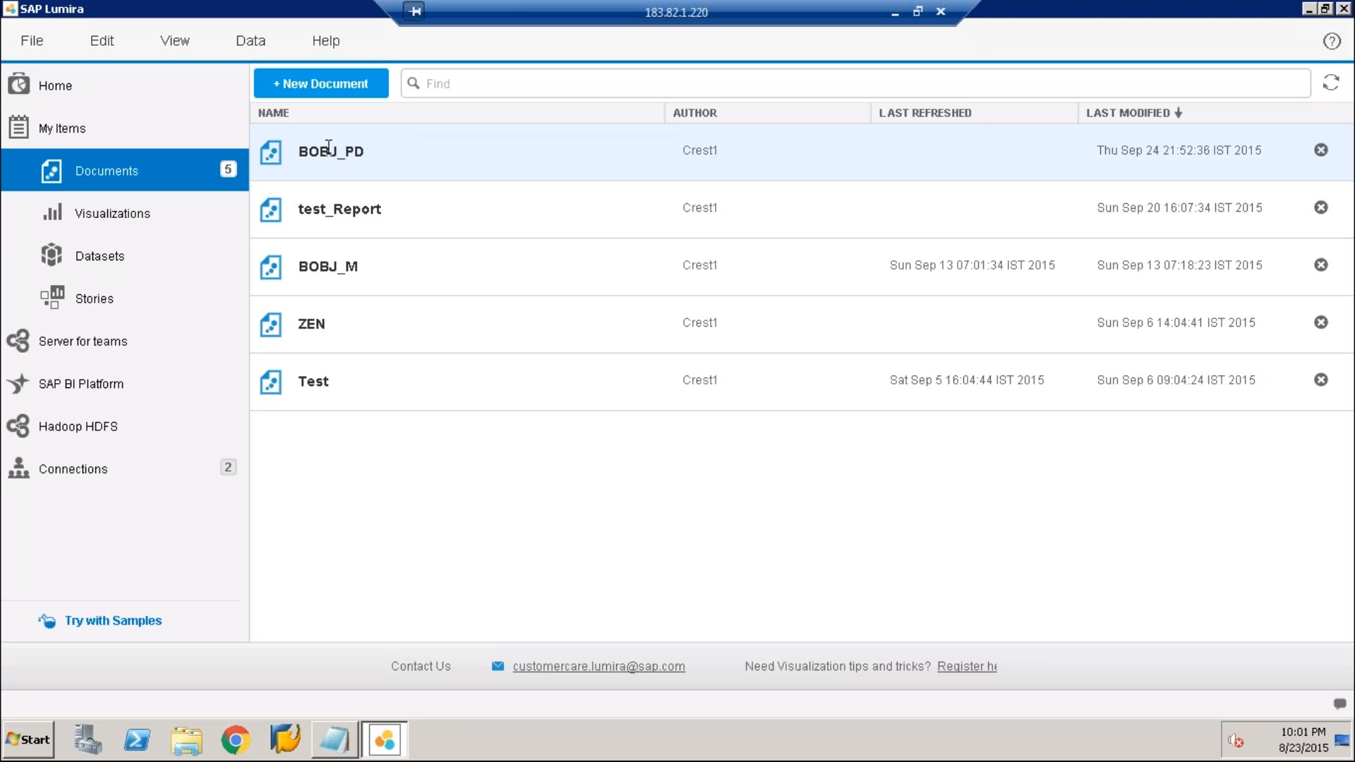
Open the BOBJ_PD document, collapse its measures and dimensions list, and review its crosstab, pie and bar visualizations
double_click(329, 147)
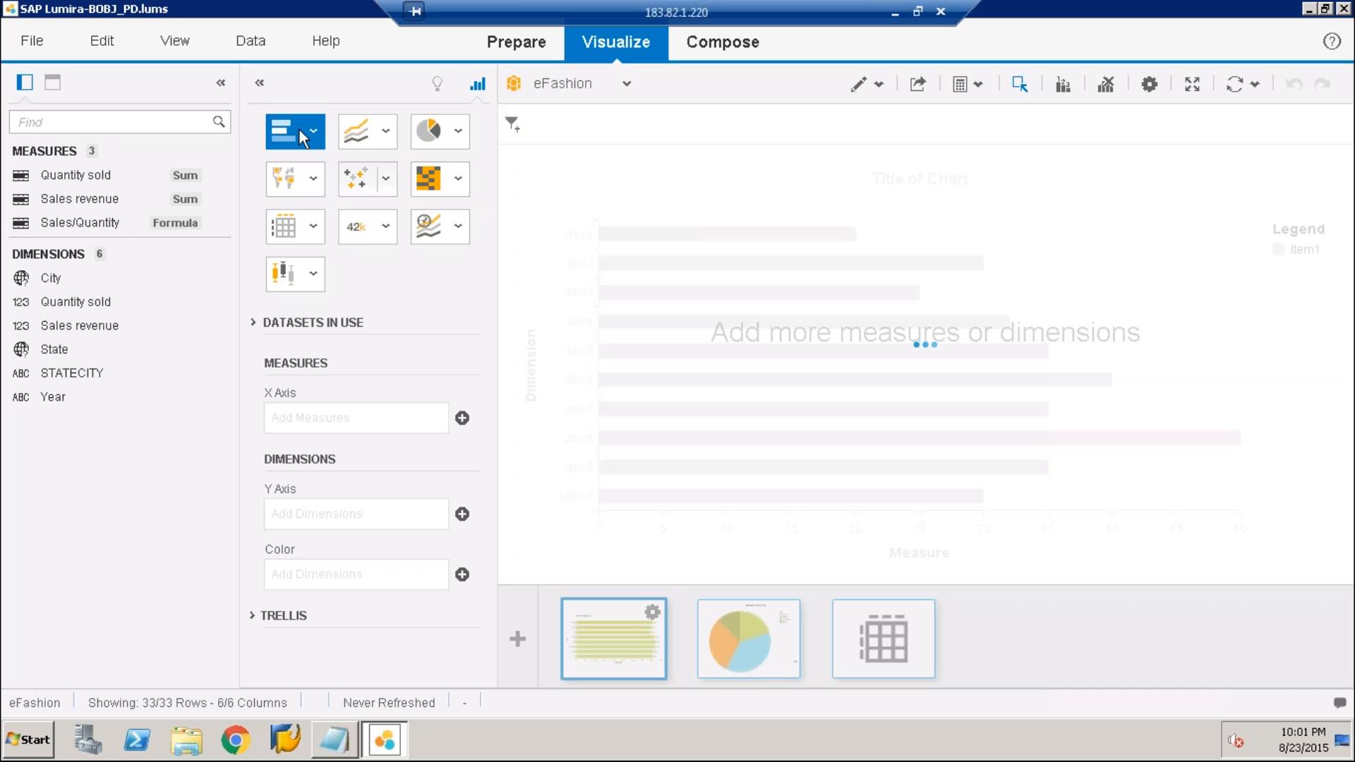
left_click(222, 85)
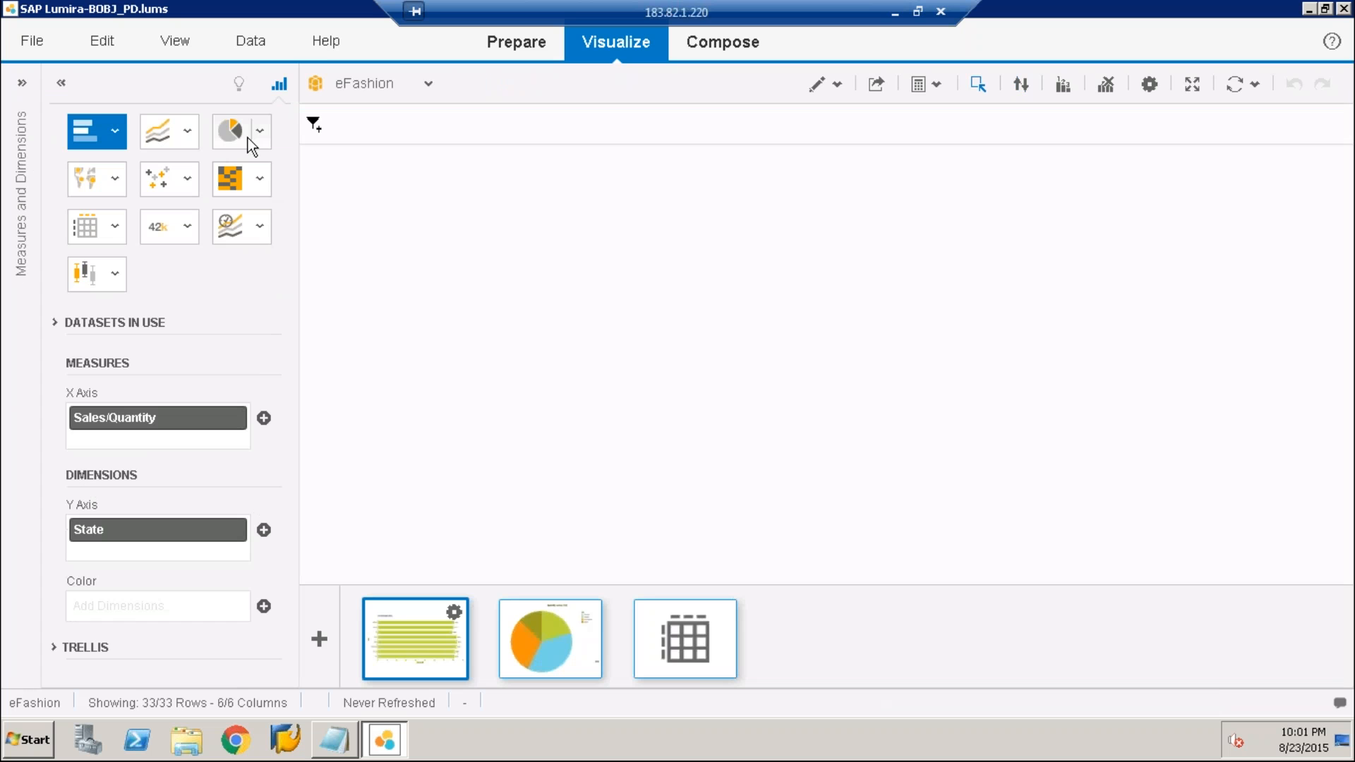
left_click(681, 639)
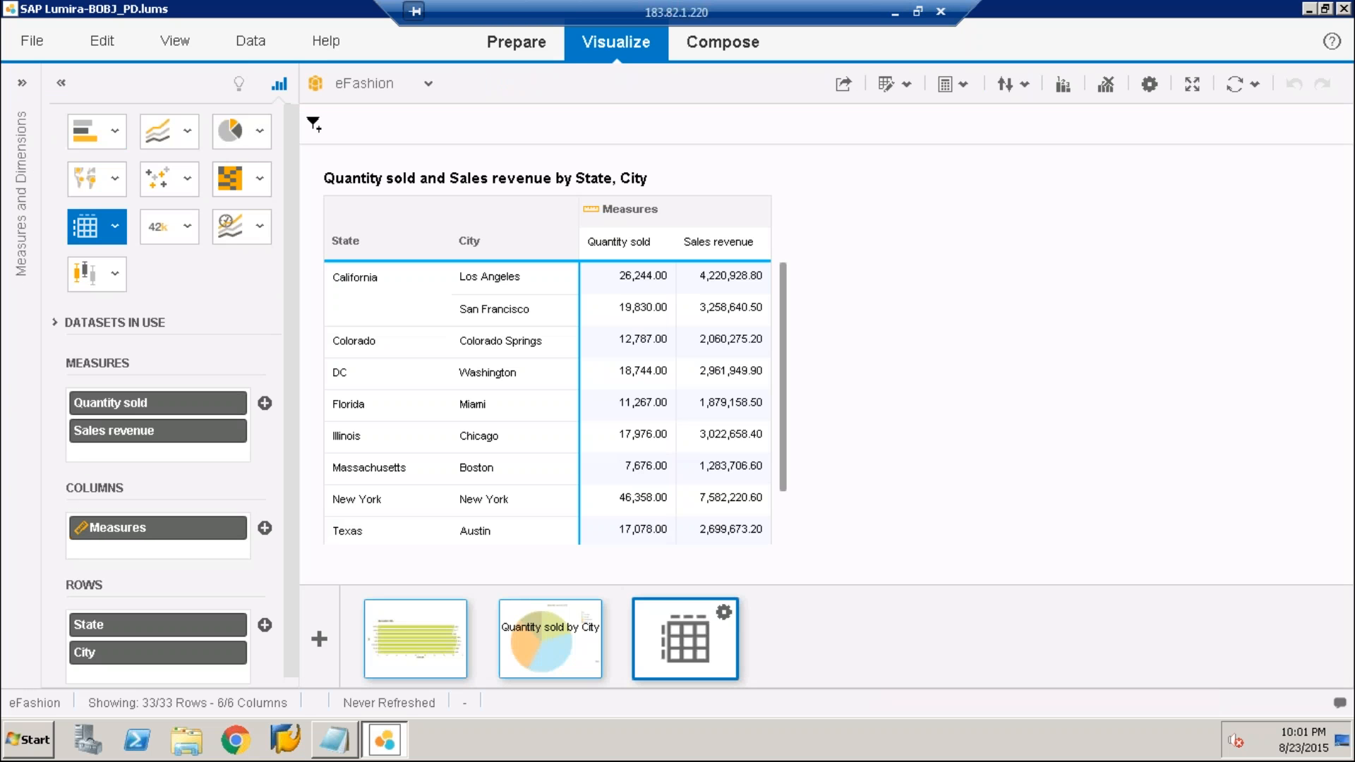
left_click(550, 639)
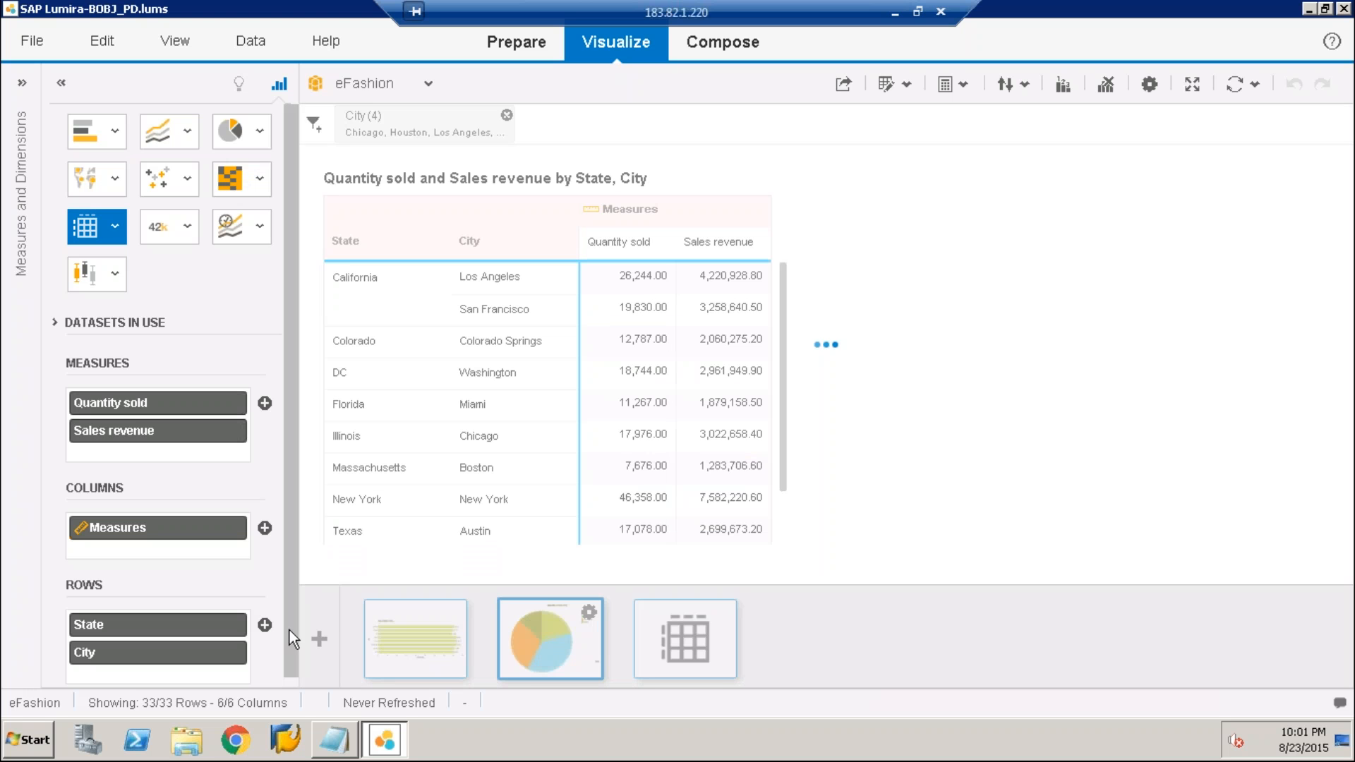
left_click(413, 653)
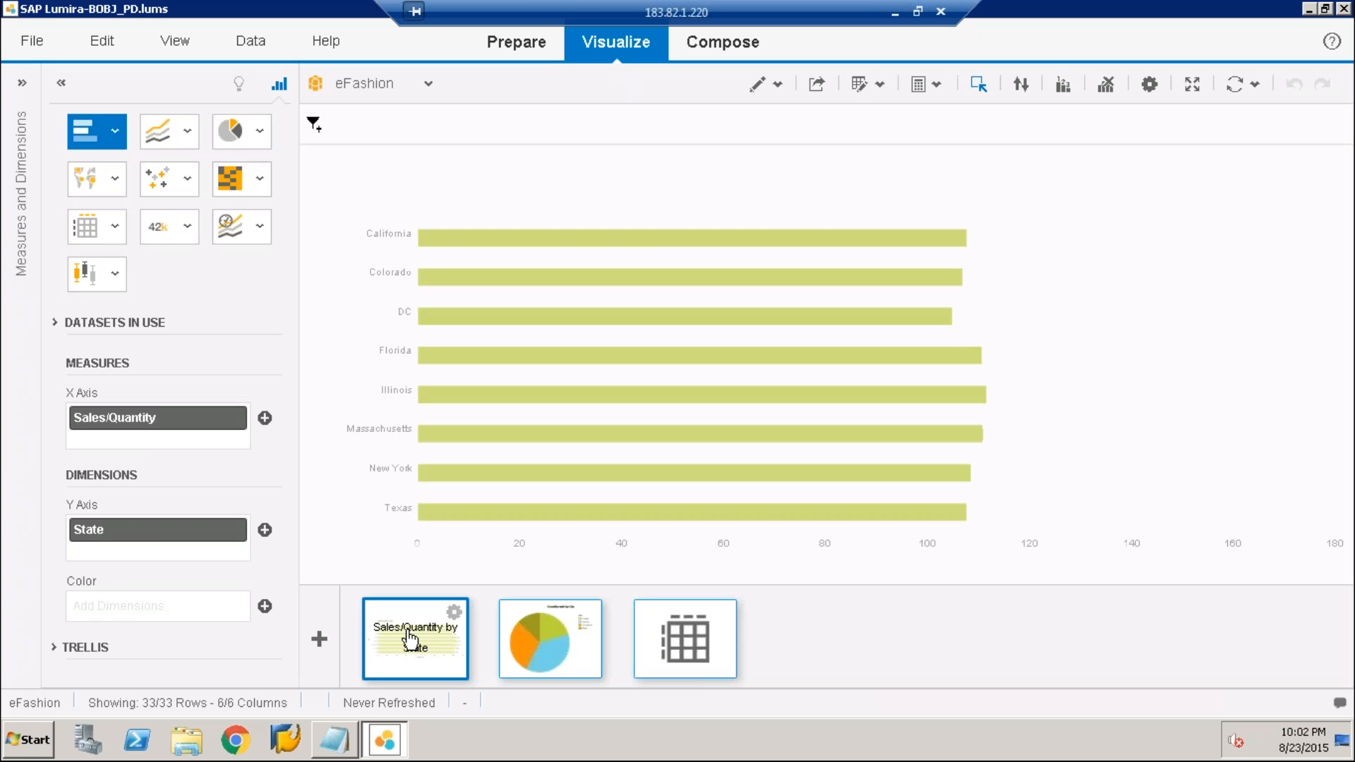
left_click(319, 640)
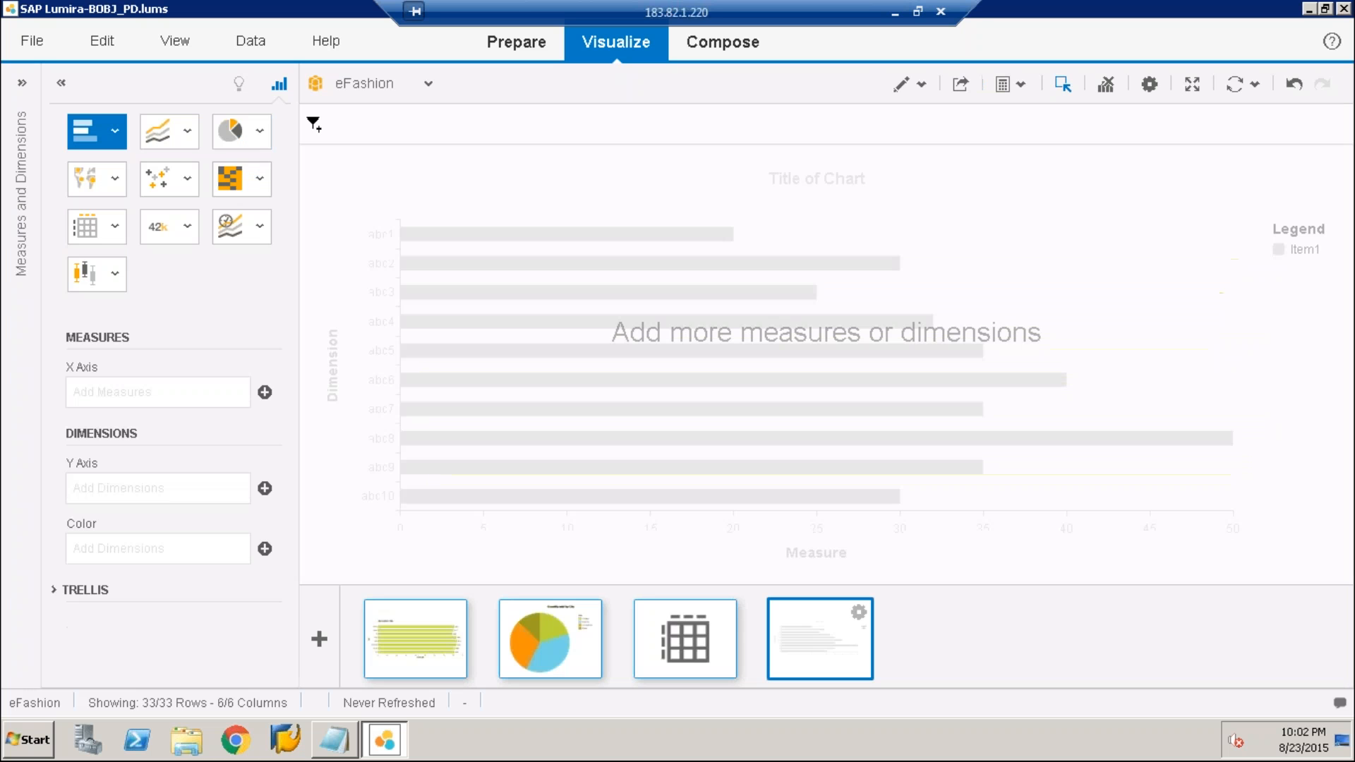
left_click(185, 233)
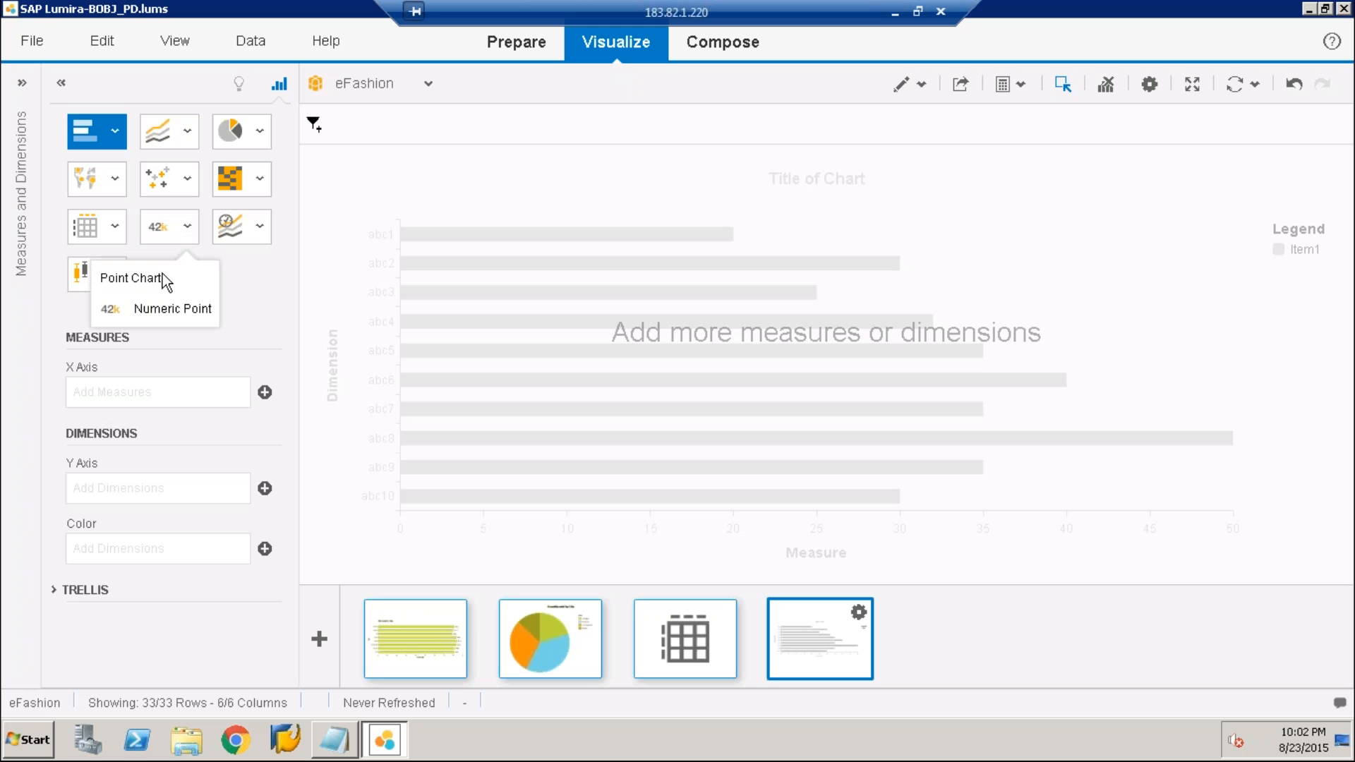
left_click(179, 235)
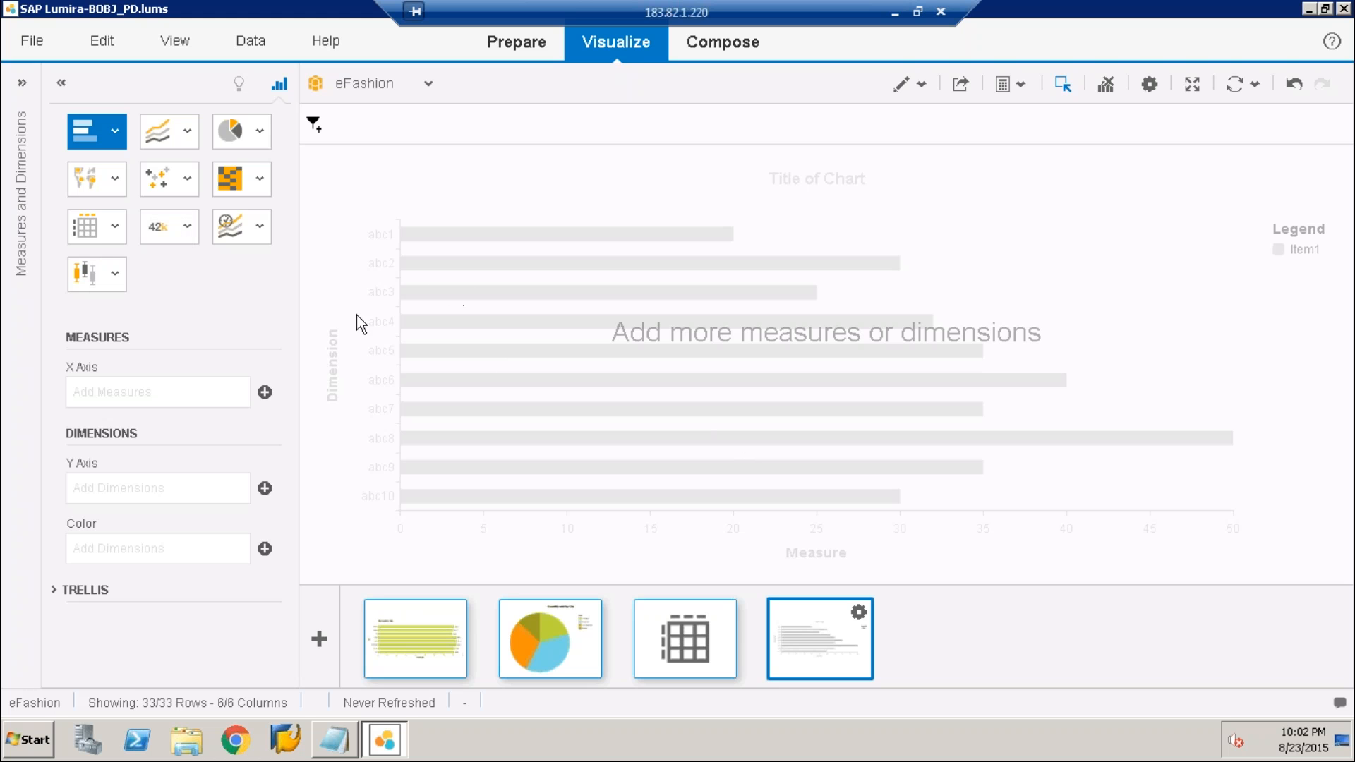
left_click(266, 394)
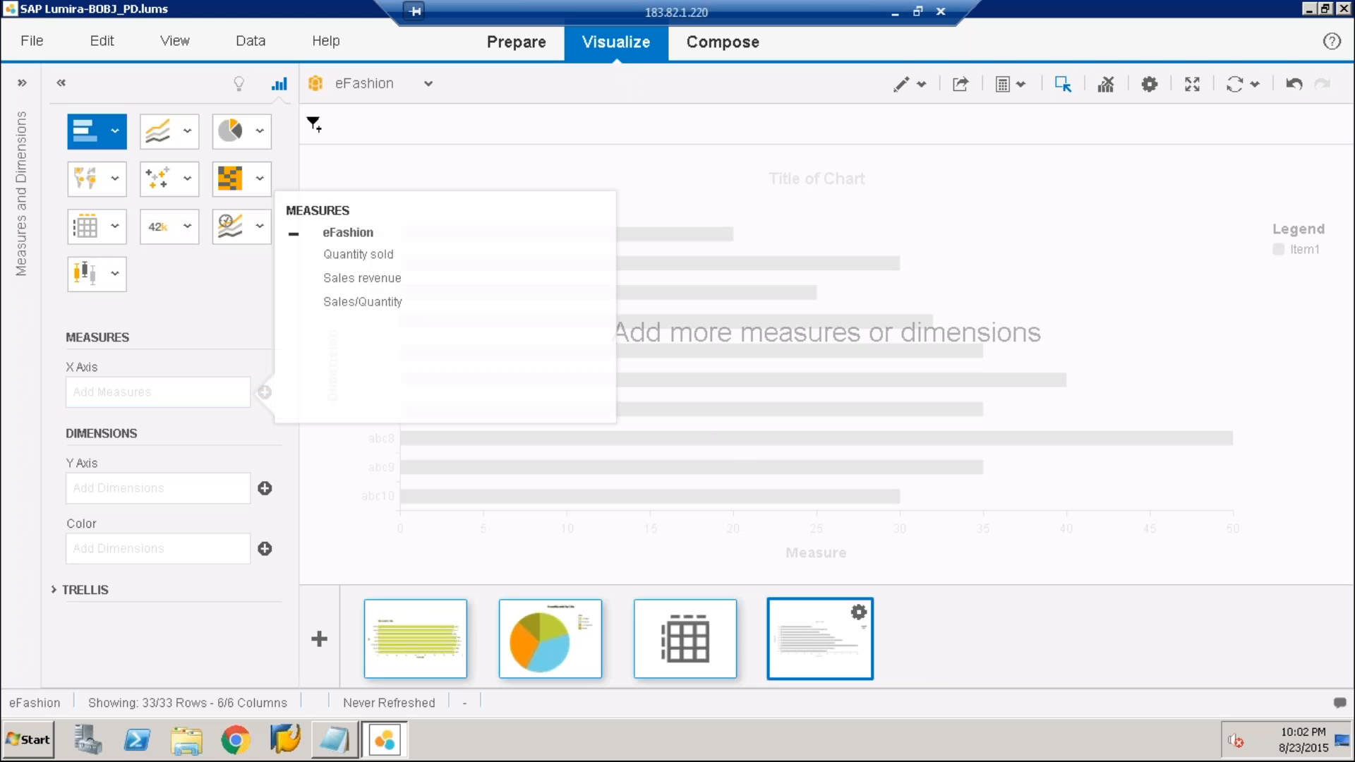
left_click(362, 255)
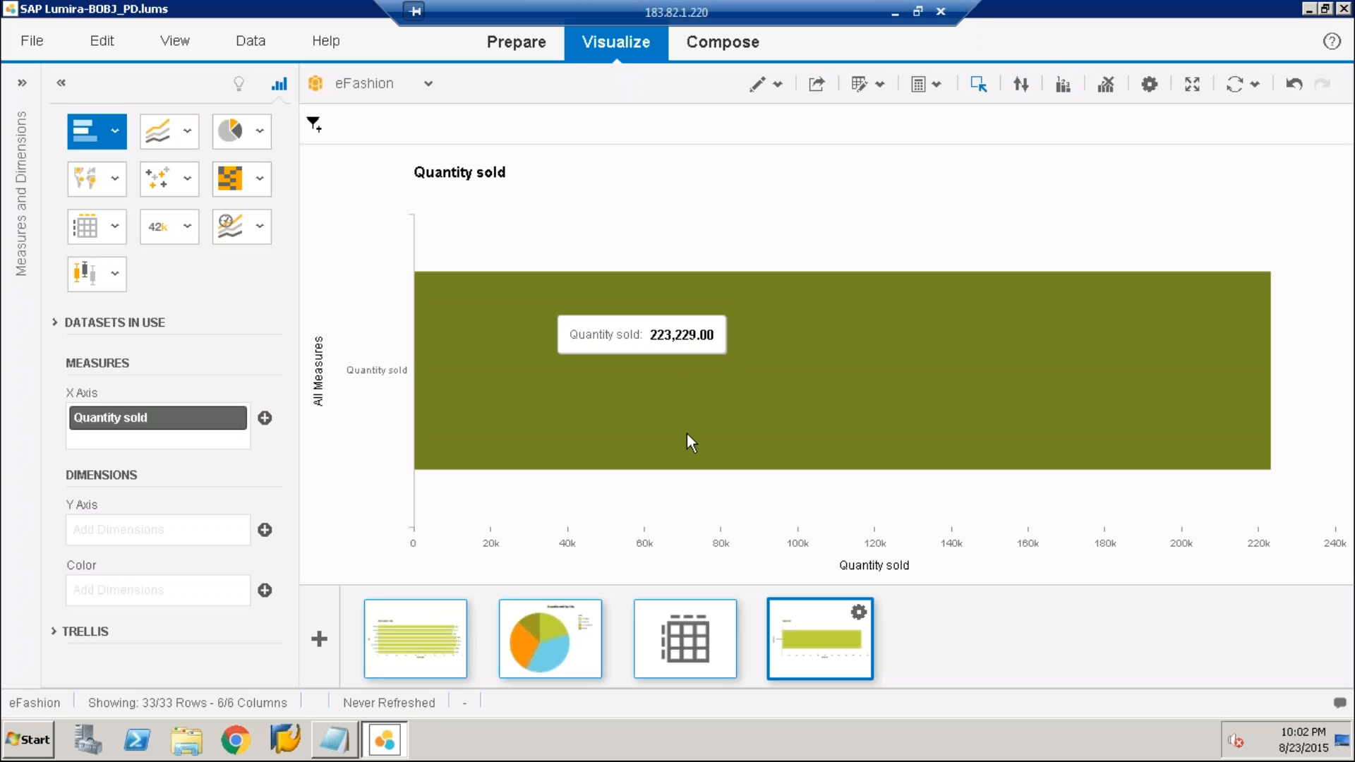
mouse_move(629, 382)
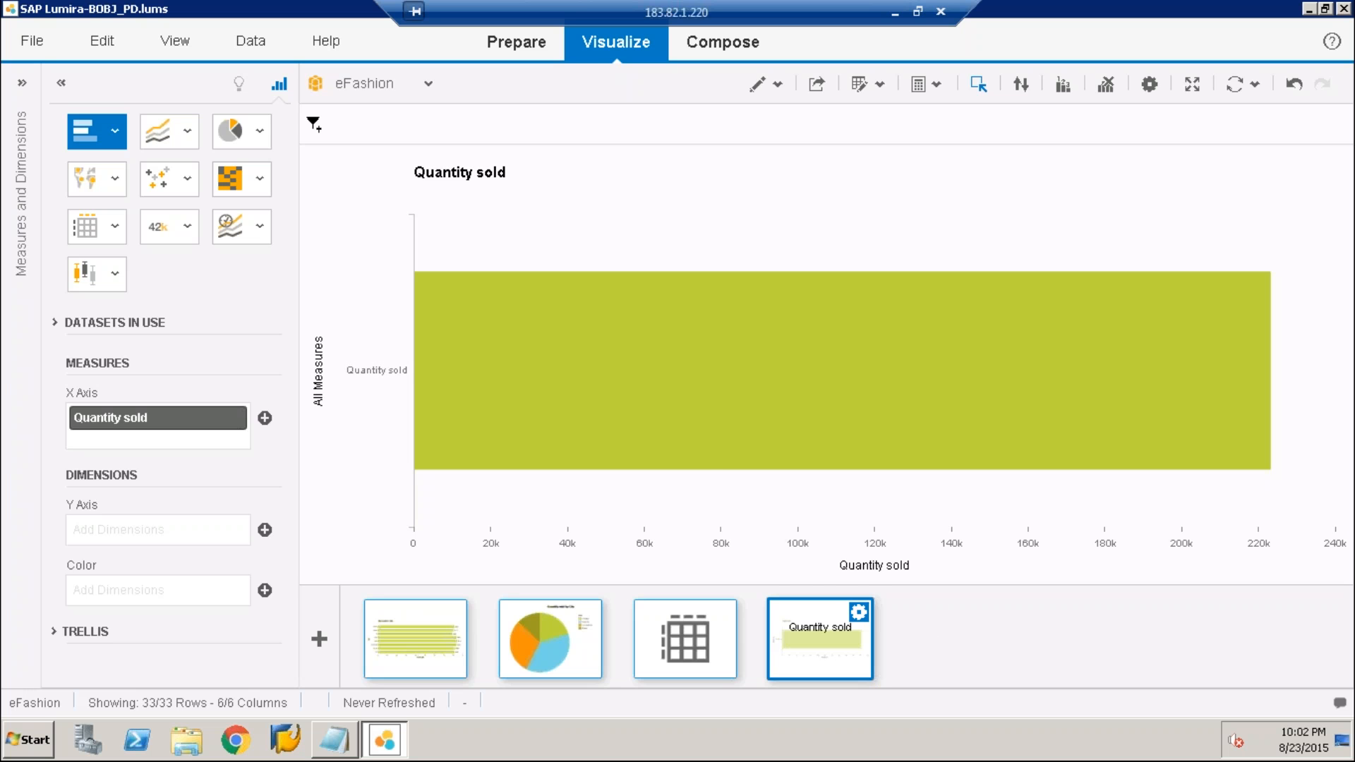
left_click(858, 612)
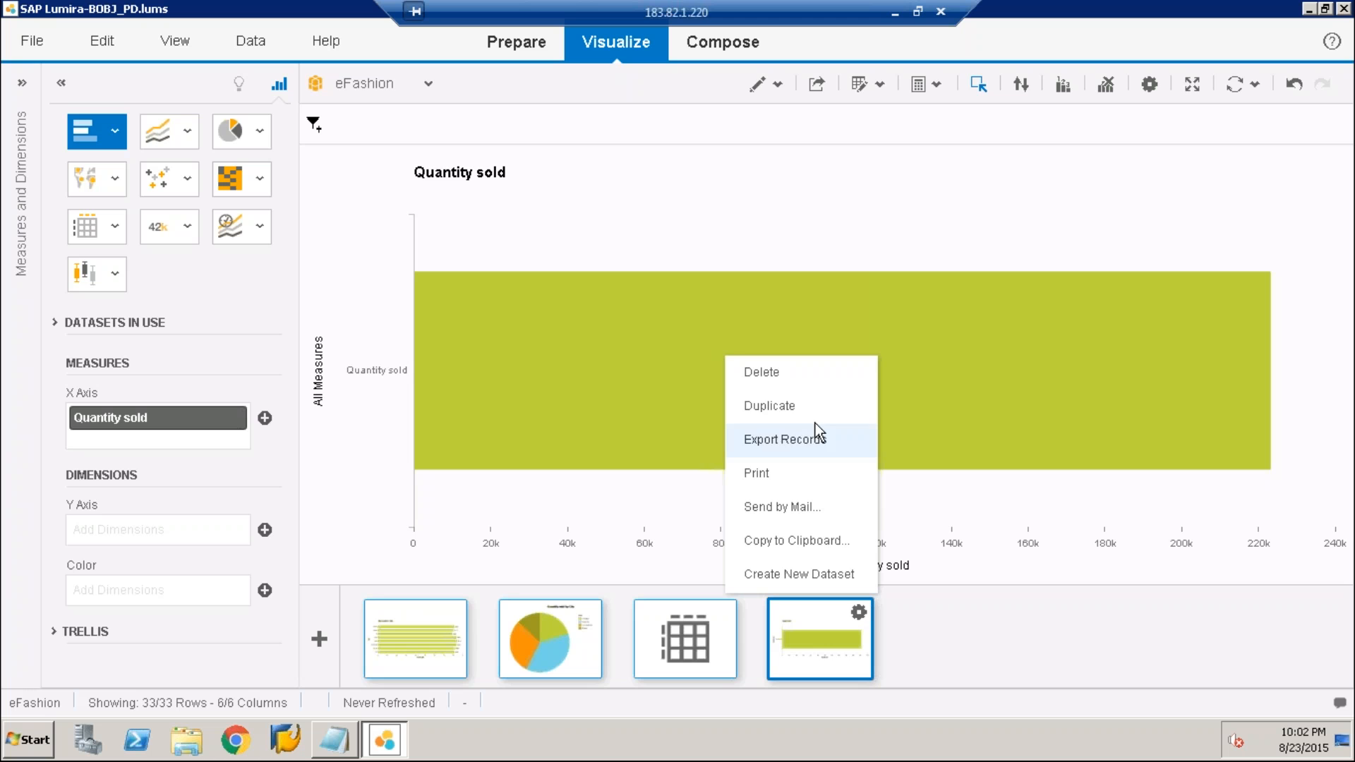
left_click(798, 374)
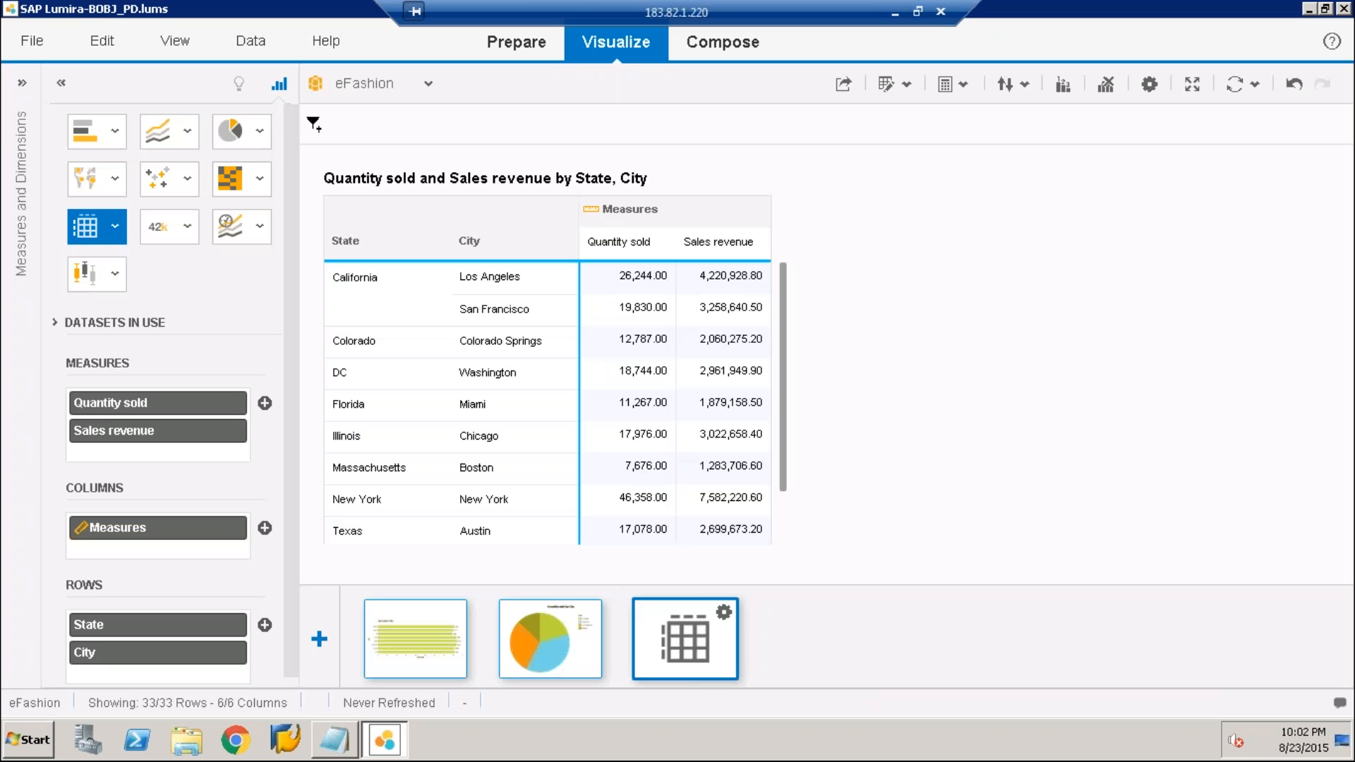
Add a new visualization to the eFashion document and set its chart type to Numeric Point
left_click(319, 639)
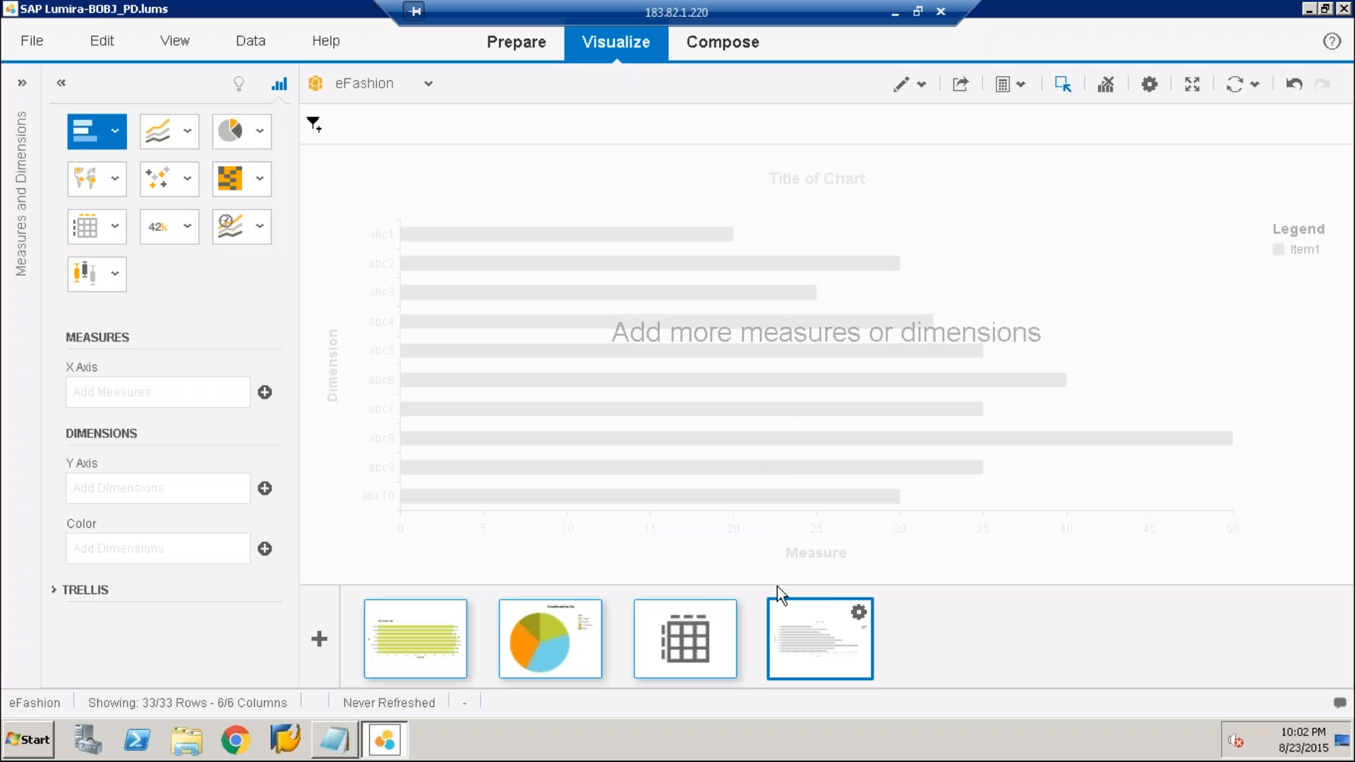
left_click(188, 227)
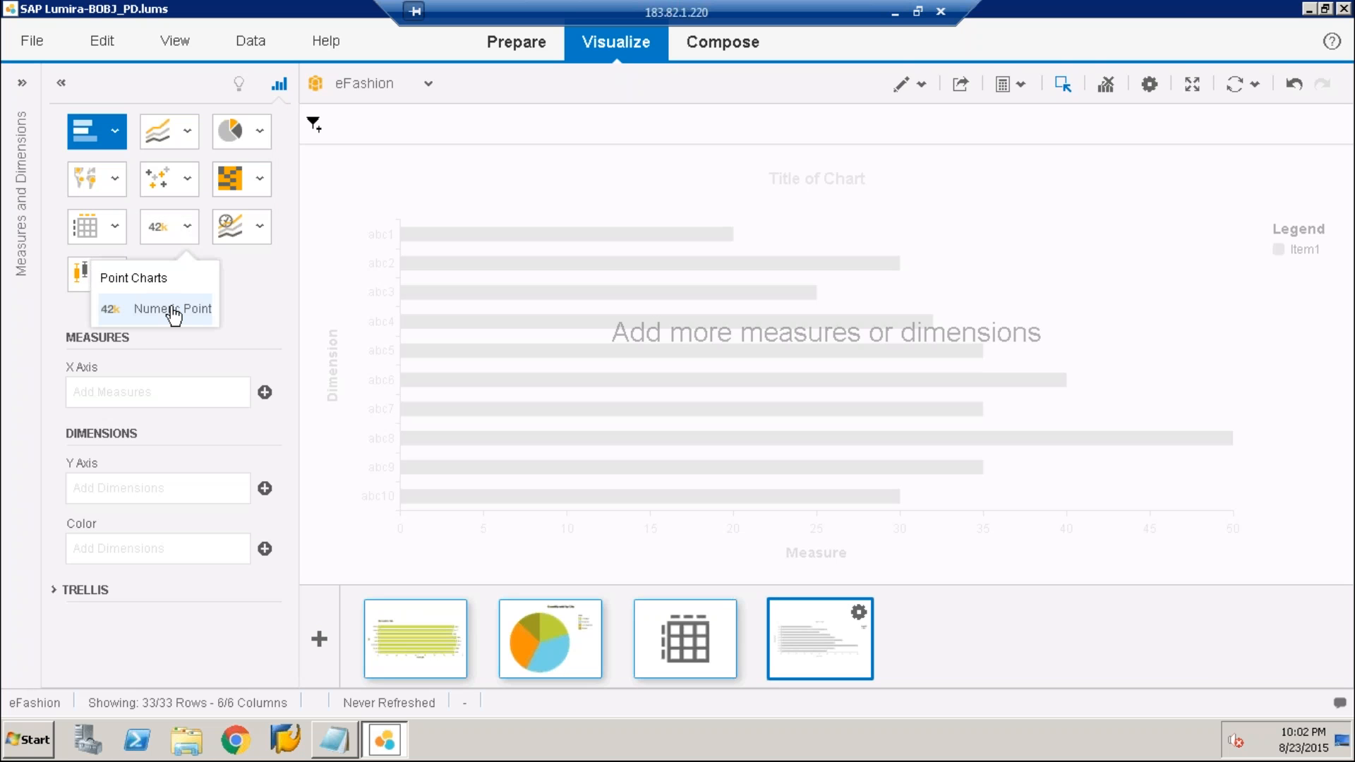
left_click(172, 309)
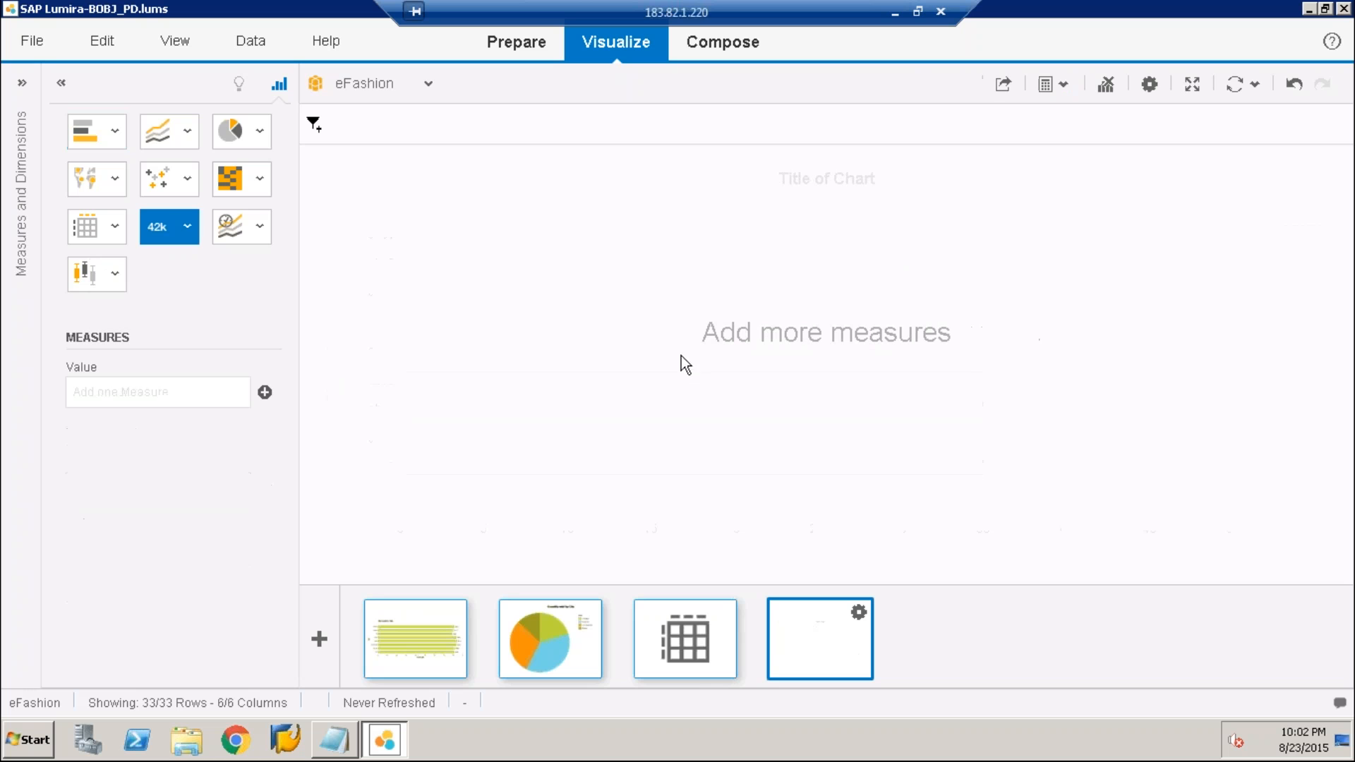
Add the Sales revenue measure as the value of the numeric point chart
left_click(265, 393)
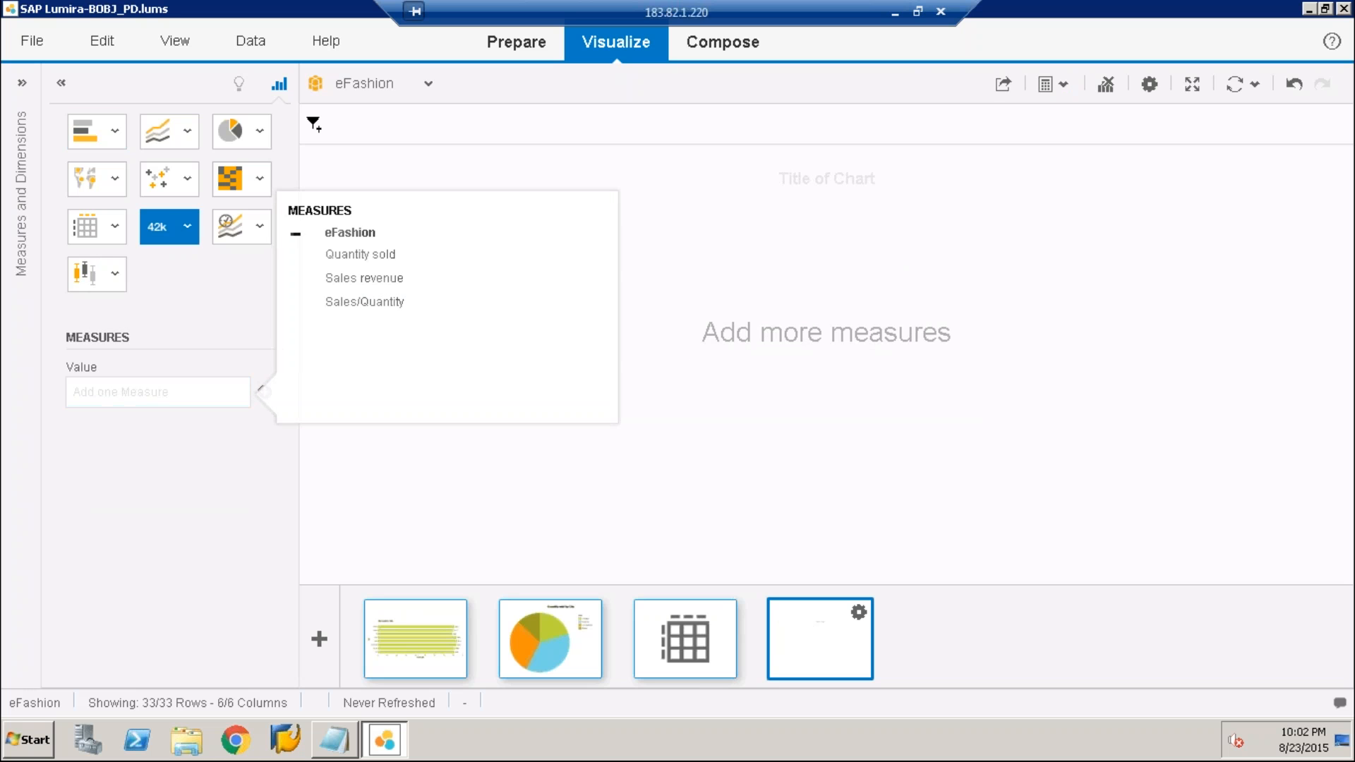
left_click(352, 278)
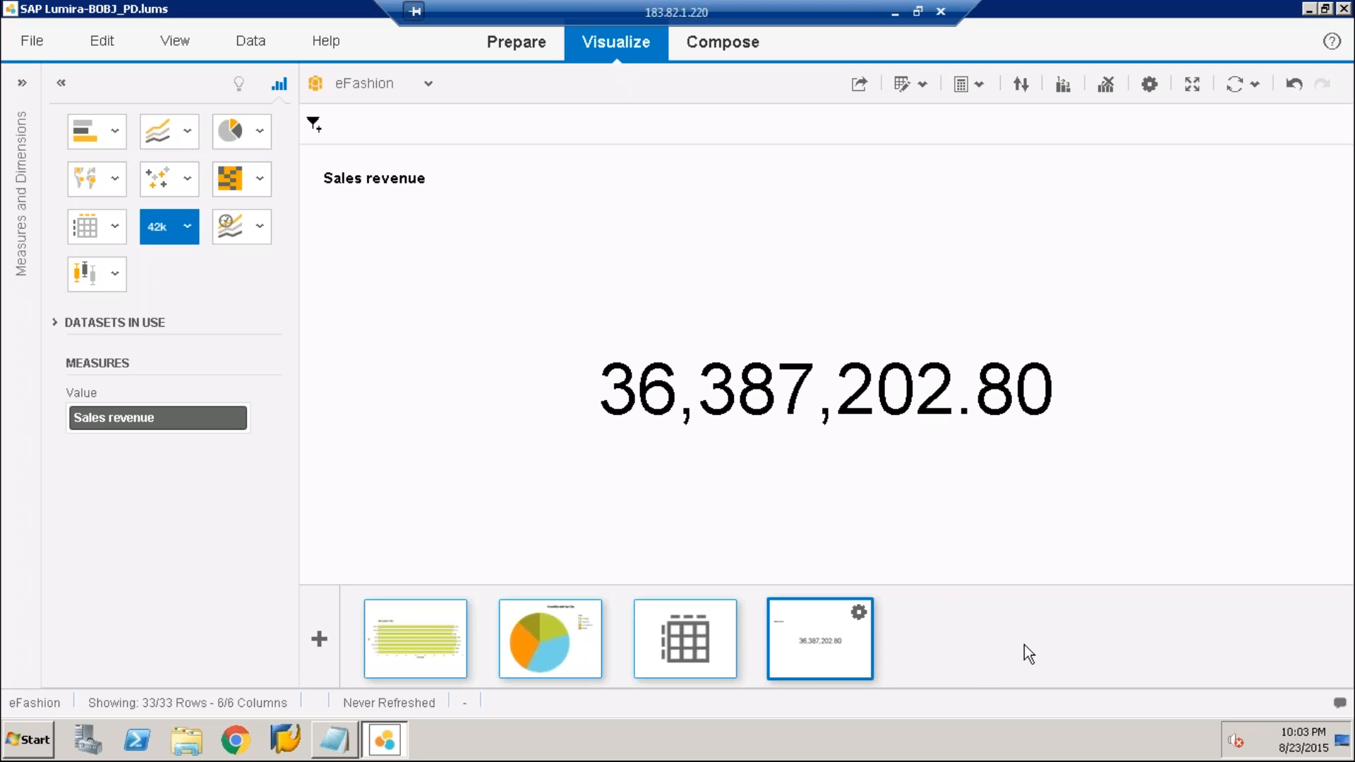
Open the eFashion story in the Compose view and review the visualizations on its first and second pages
left_click(733, 43)
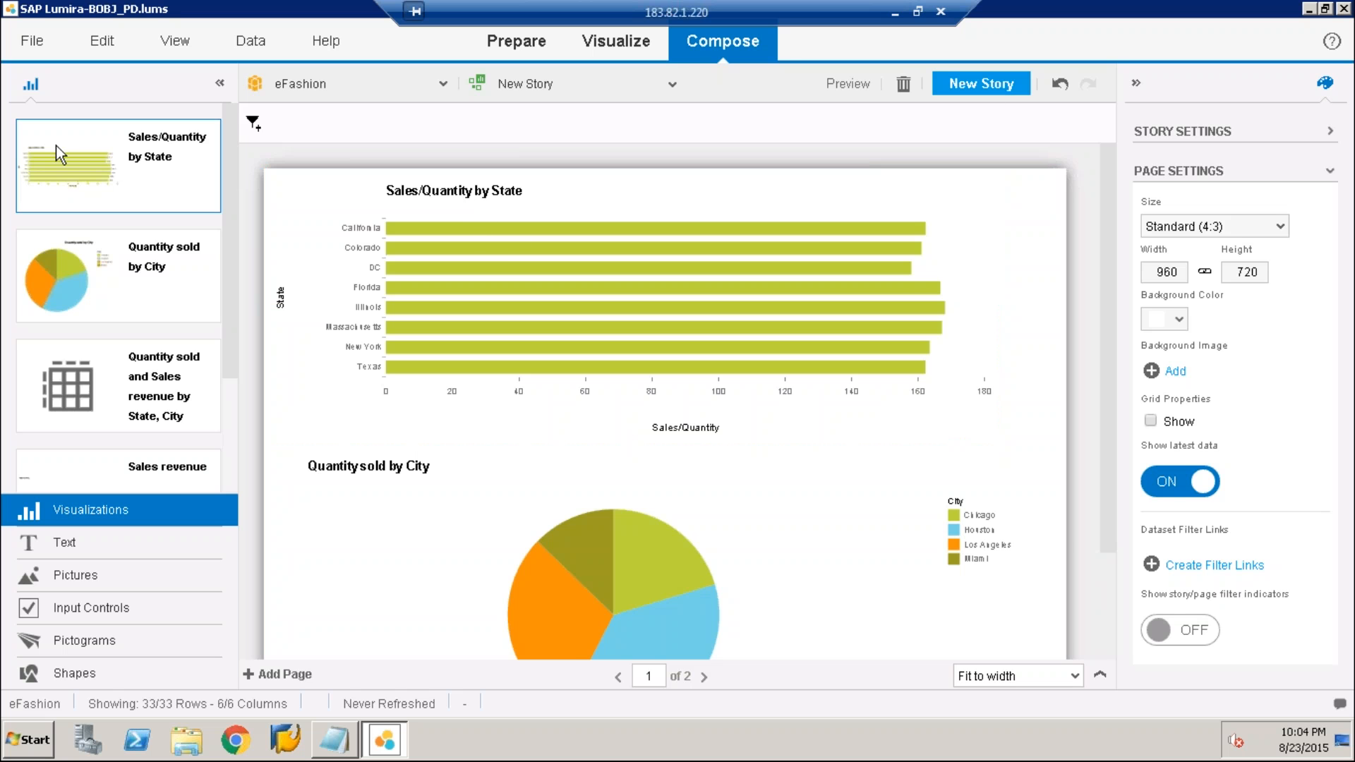
left_click(743, 223)
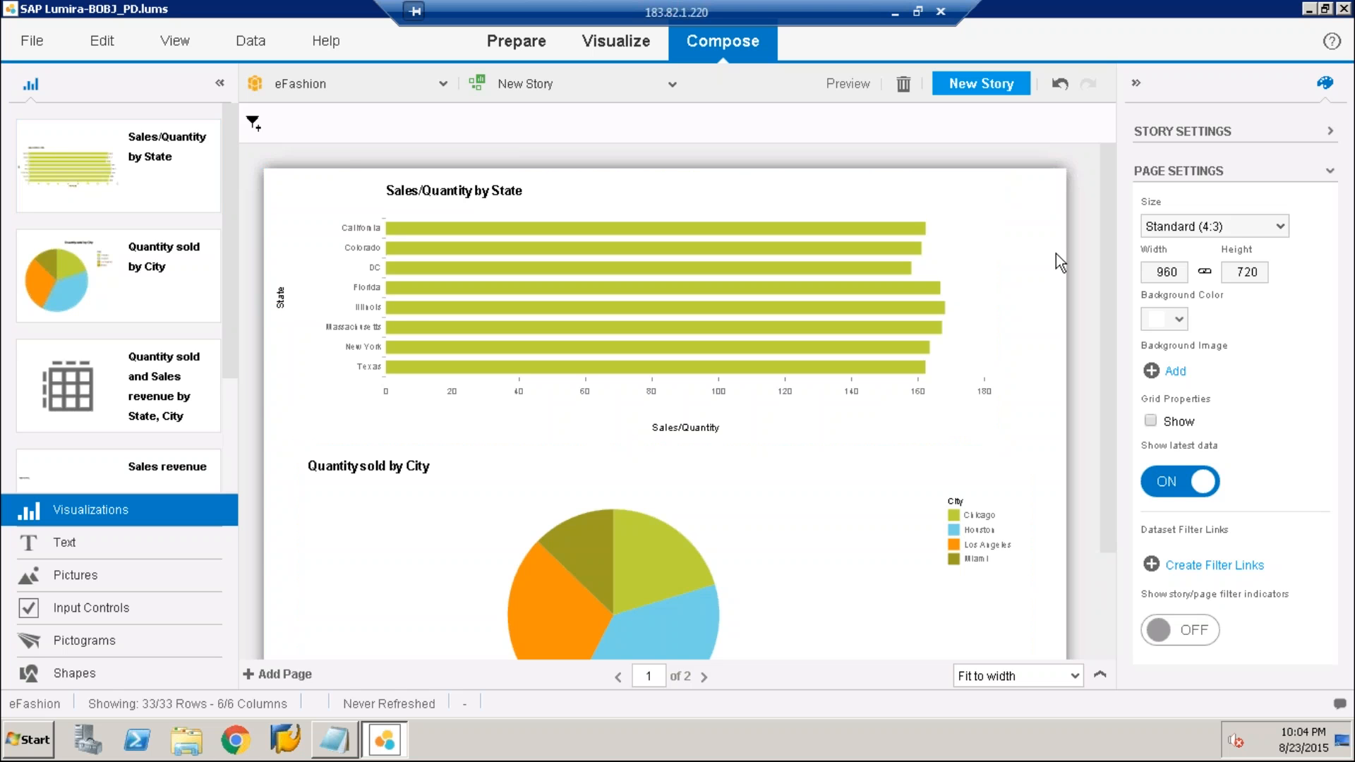
scroll(1056, 253, "down", 2)
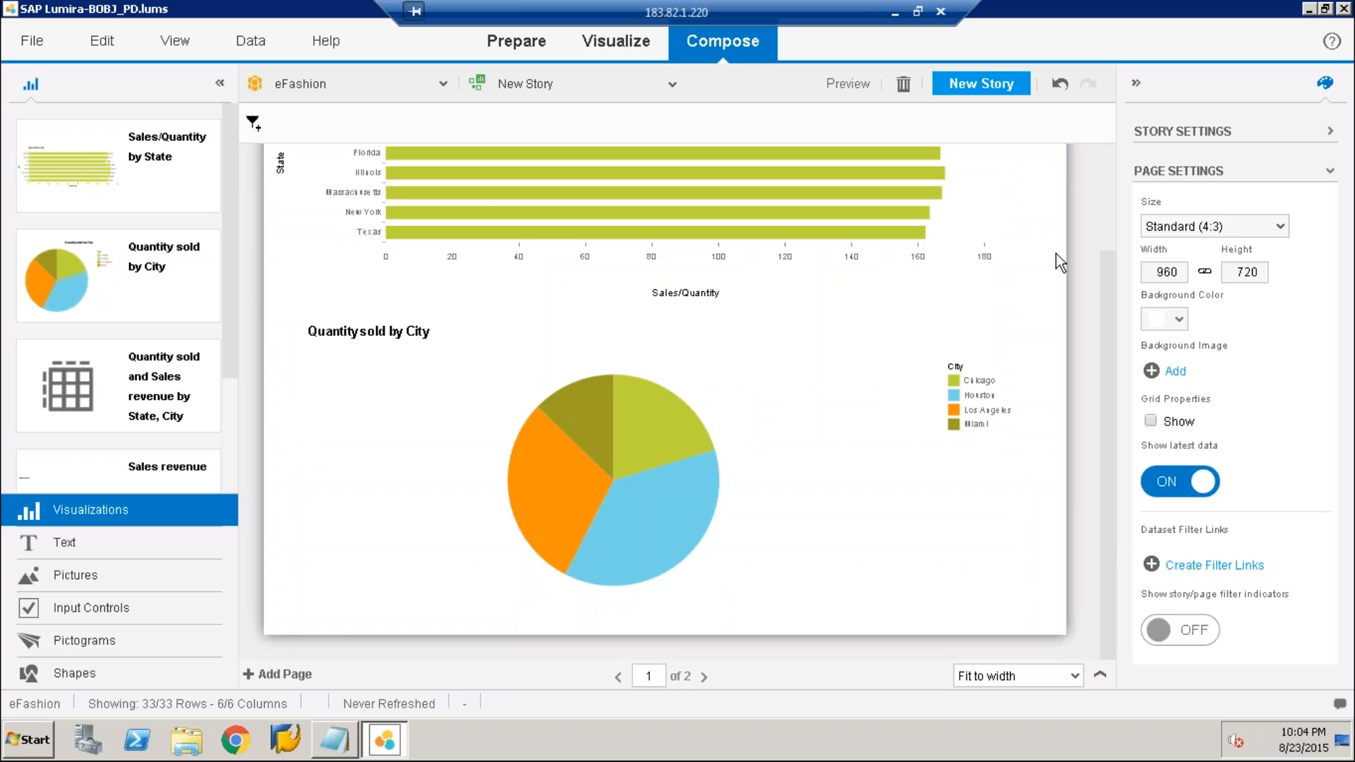
scroll(1056, 253, "up", 2)
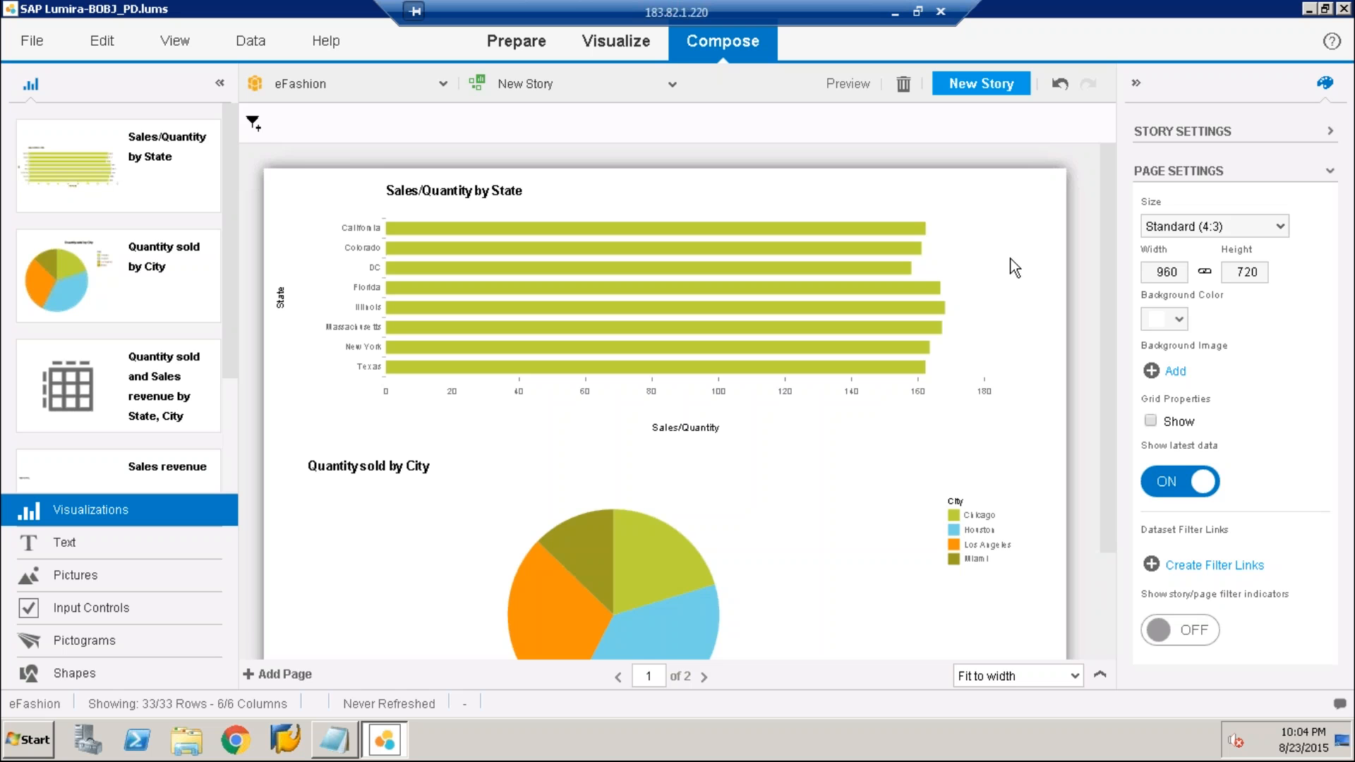
scroll(1014, 266, "down", 2)
scroll(1014, 267, "up", 2)
left_click(748, 281)
left_click(718, 577)
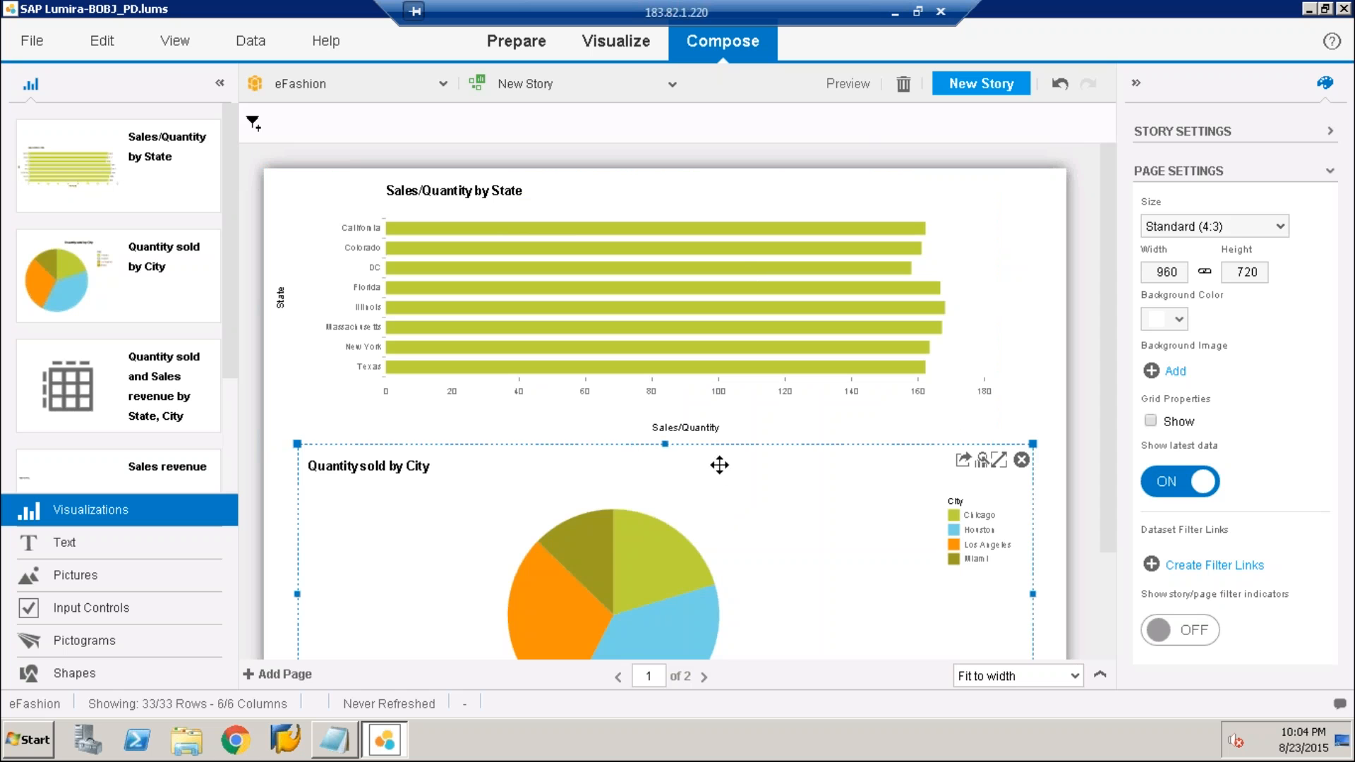
left_click(701, 677)
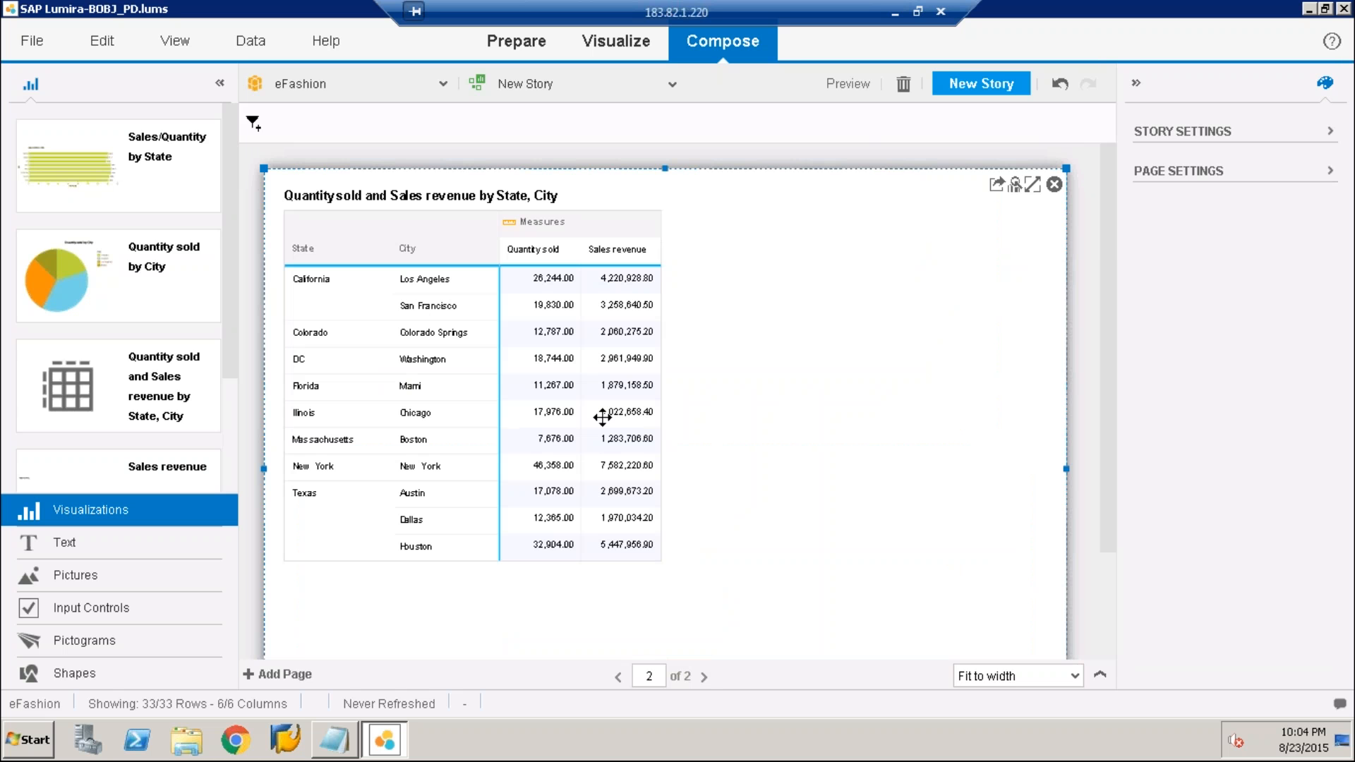
Add a blank page to the story and place the Sales revenue numeric point near the page's upper middle
left_click(277, 679)
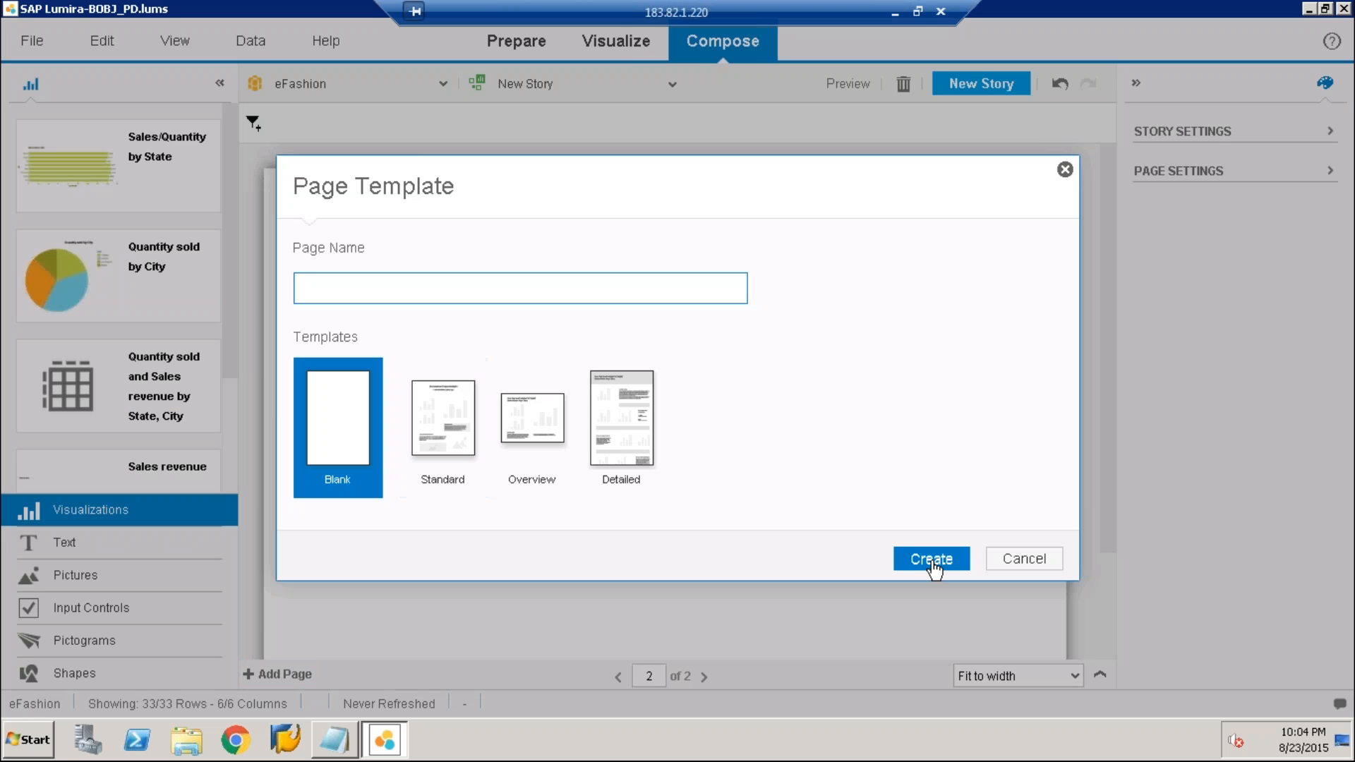
left_click(932, 559)
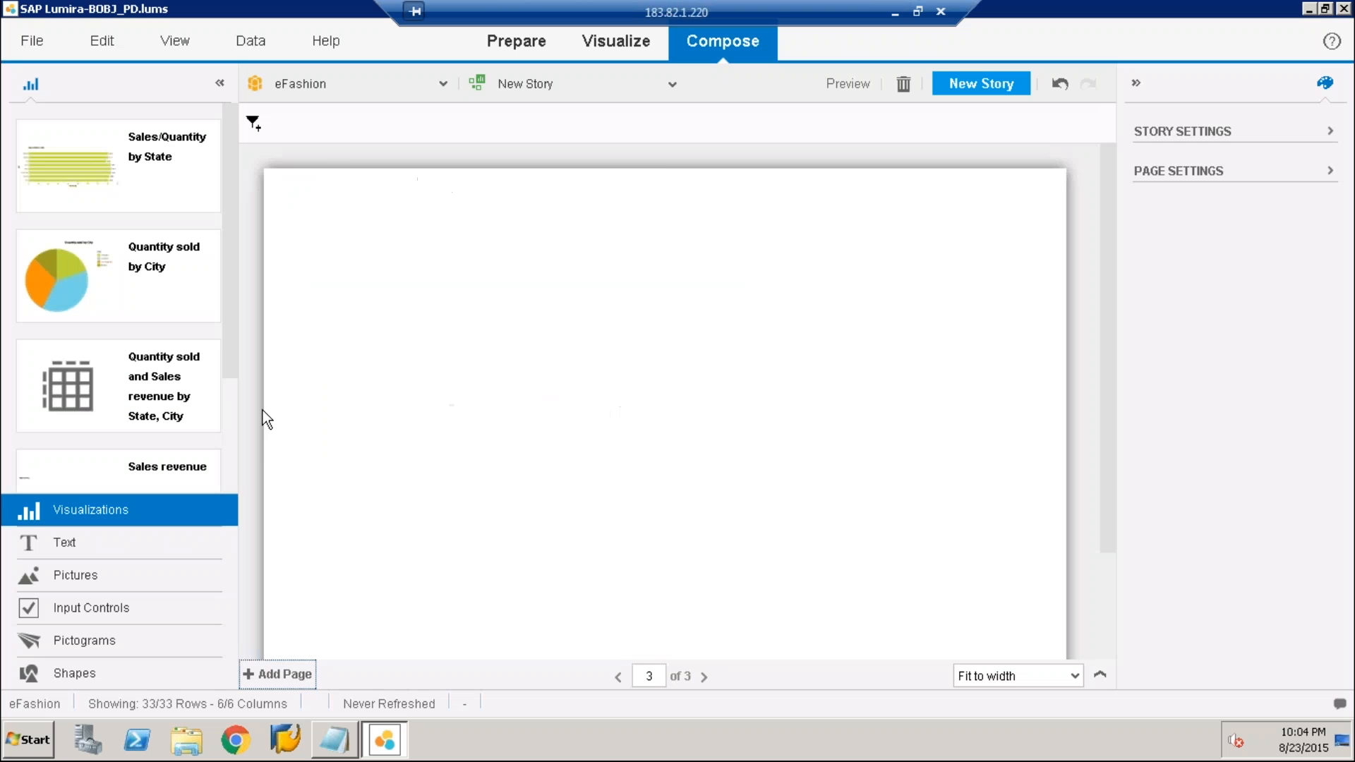
left_click_drag(118, 469, 532, 430)
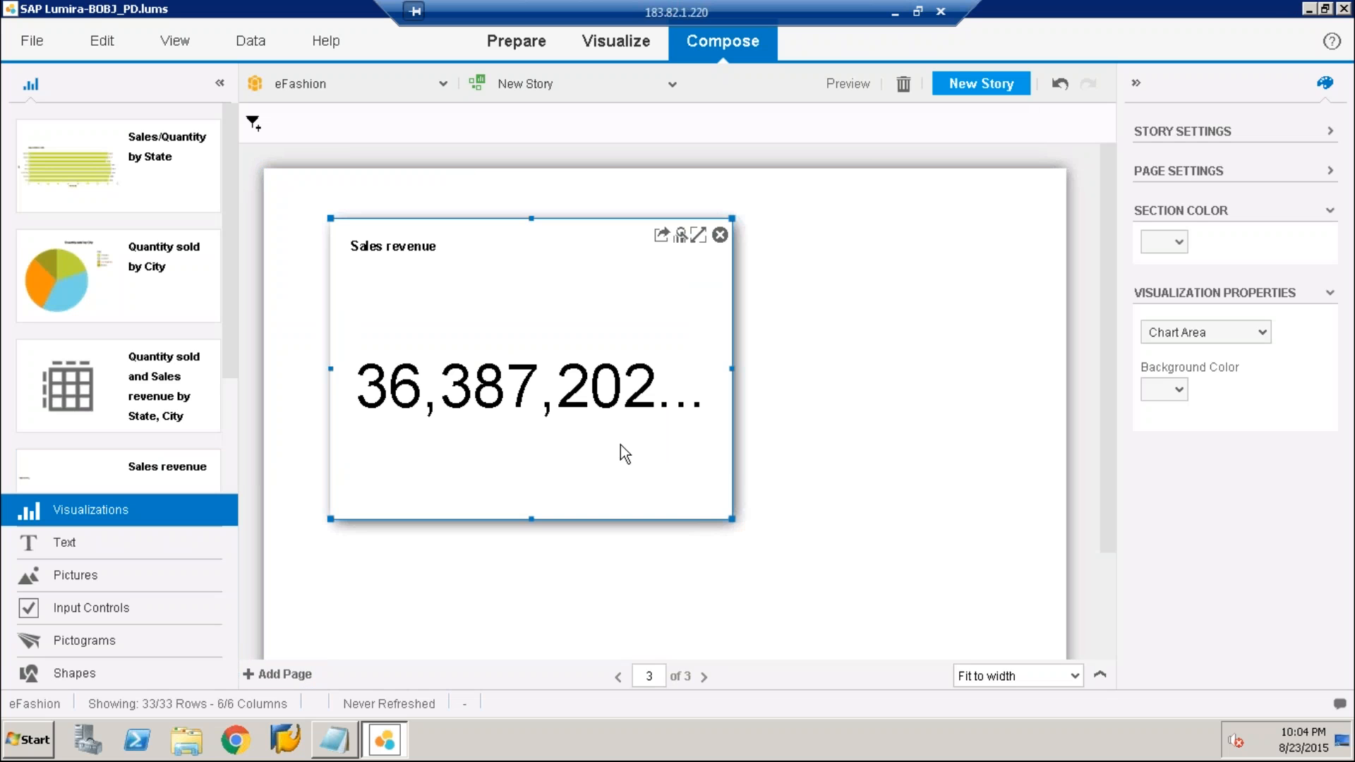
left_click_drag(620, 445, 702, 459)
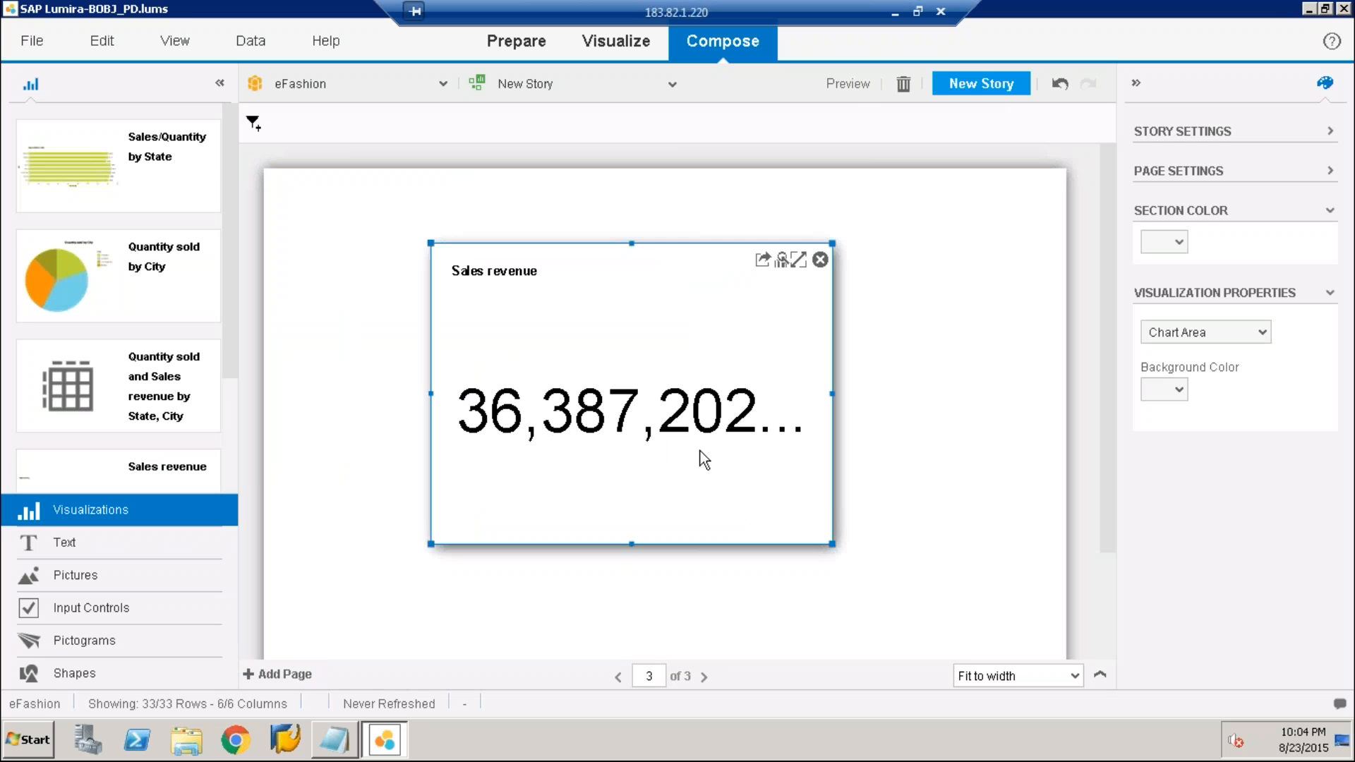
left_click(891, 339)
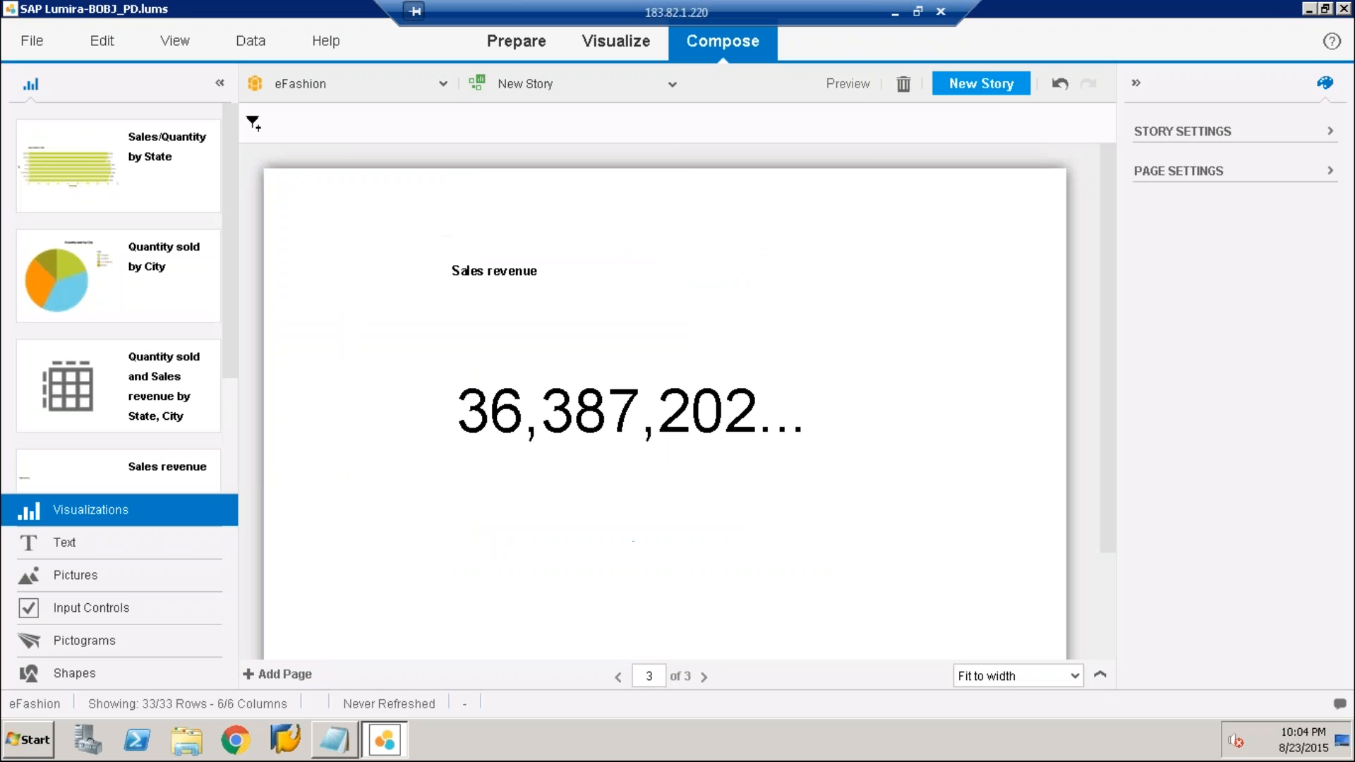
Preview the story, go back to its first page and close the program from the crash report
left_click(849, 84)
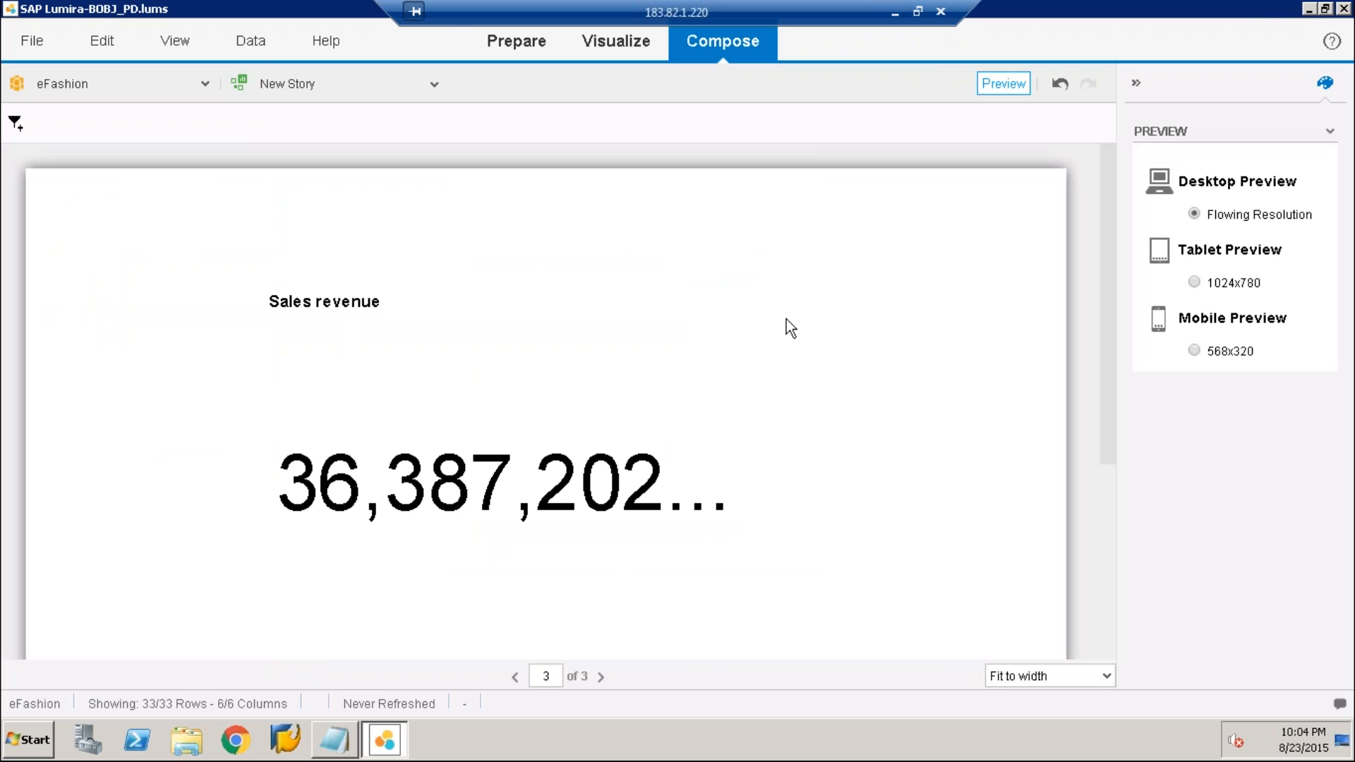
double_click(515, 676)
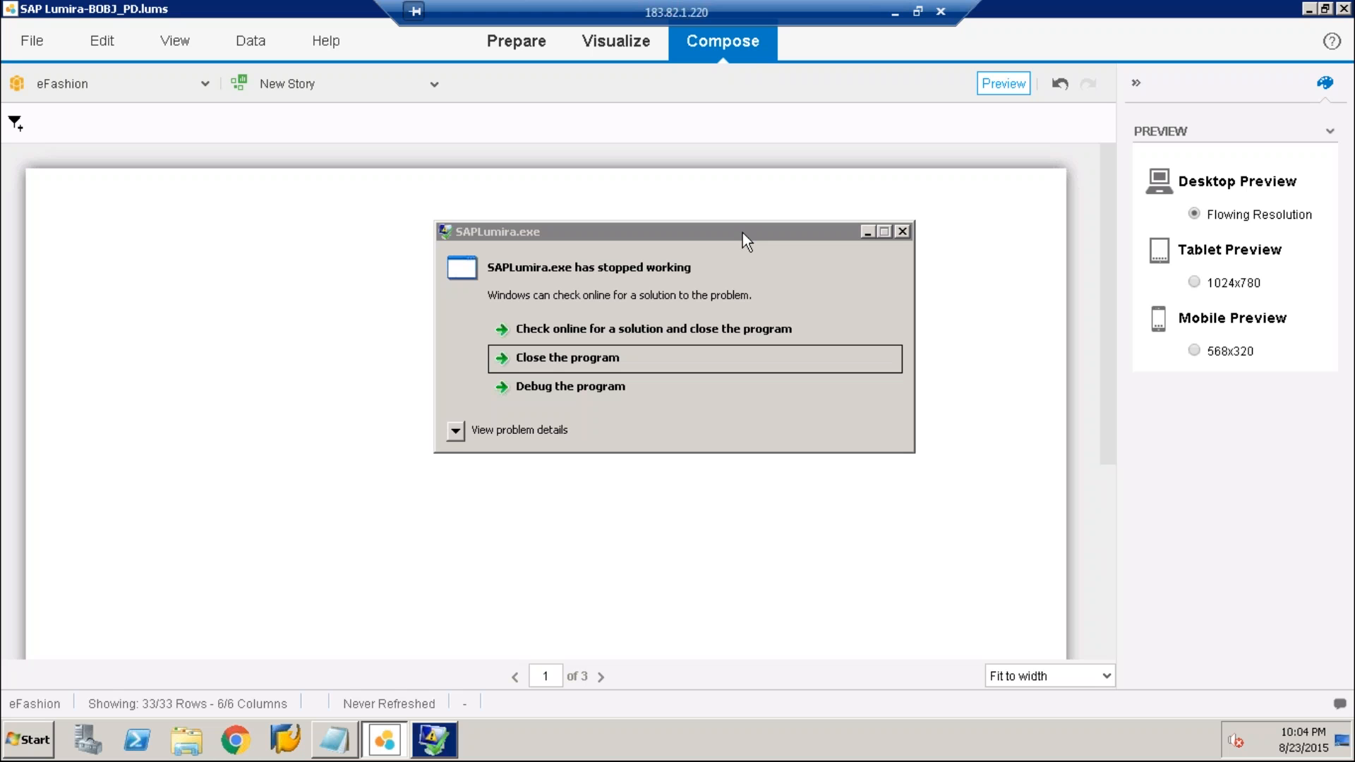
left_click_drag(744, 231, 875, 369)
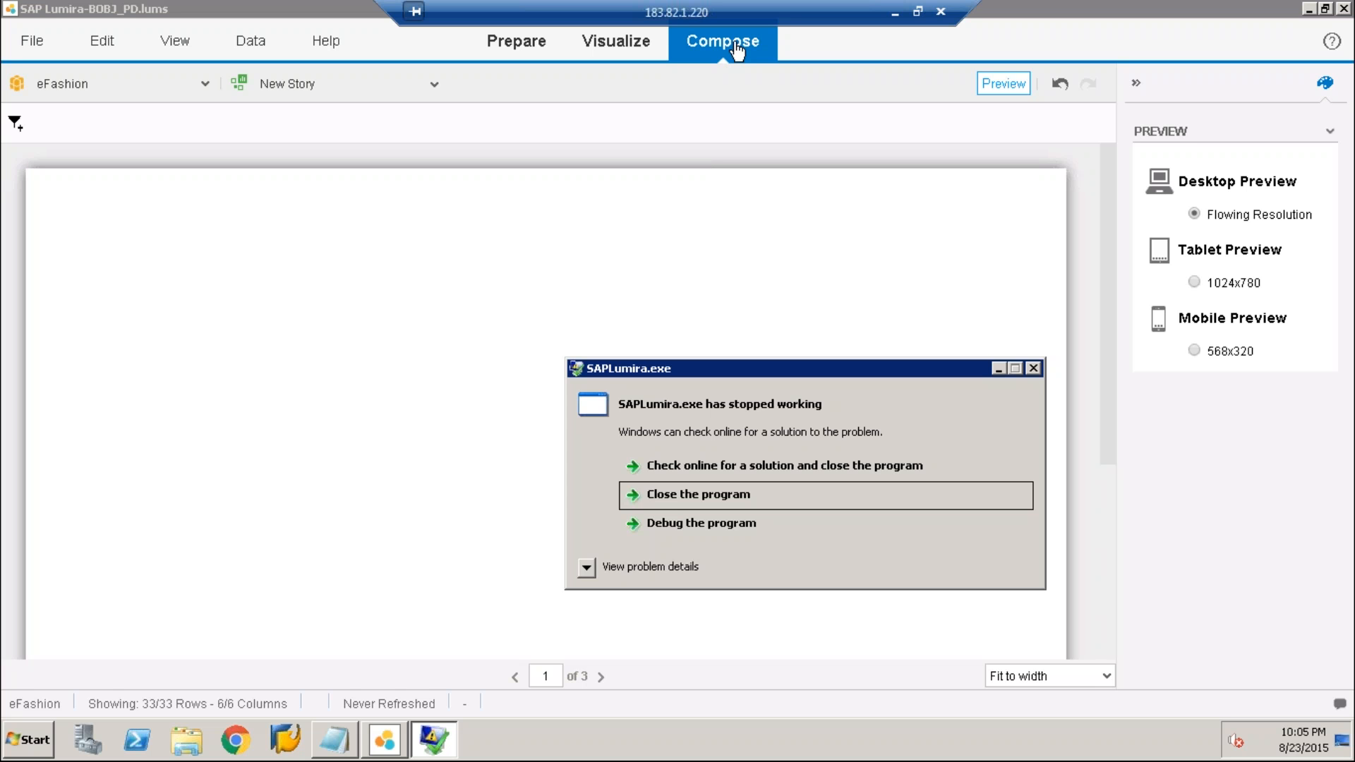
left_click(26, 45)
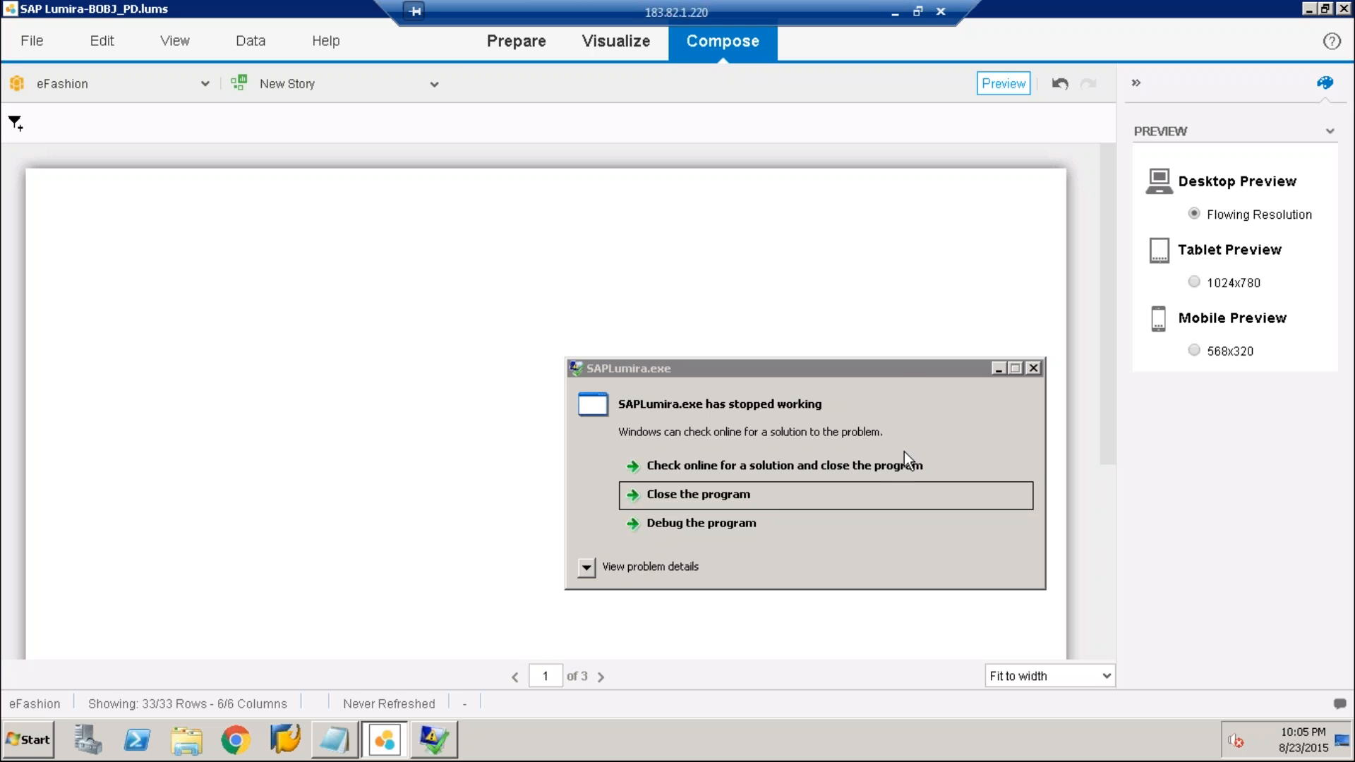
left_click(734, 494)
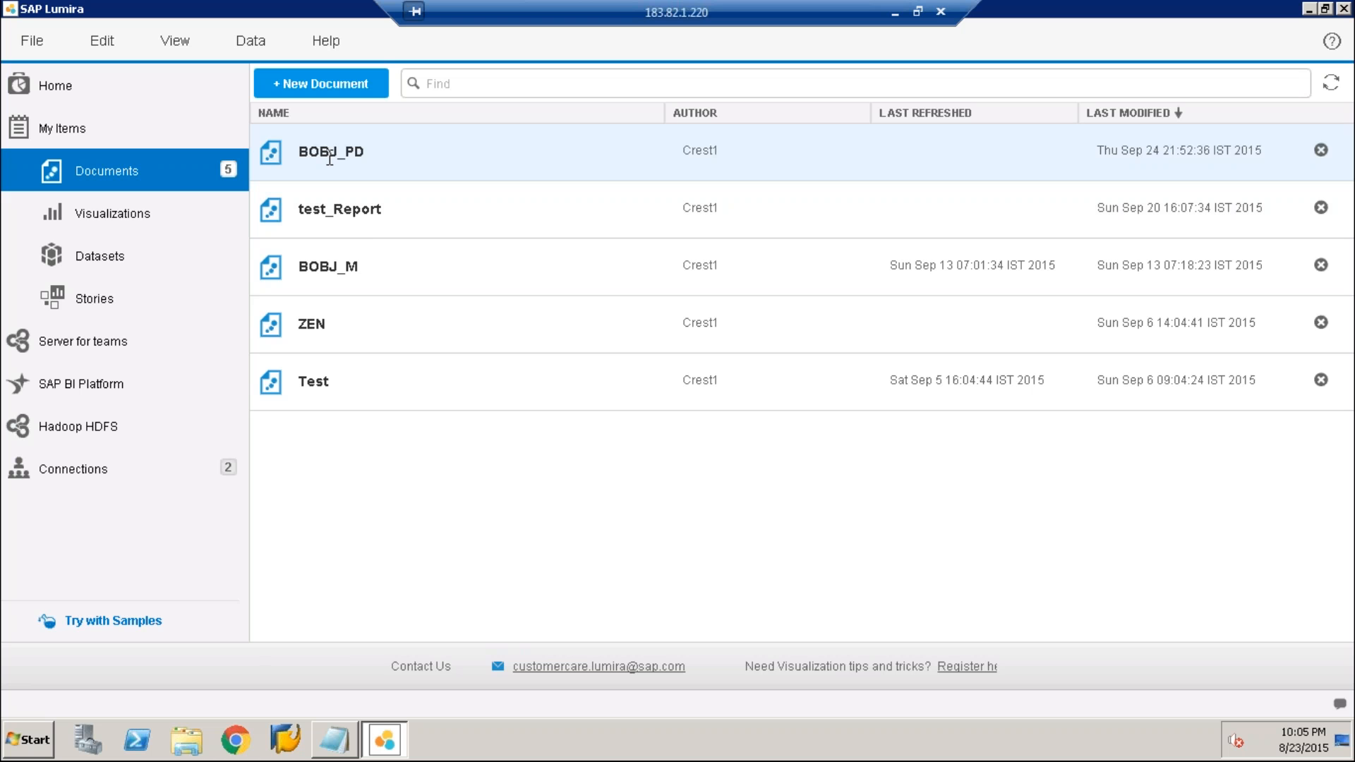
Try to reopen the BOBJ_PD document, and close SAP Lumira
left_click(333, 149)
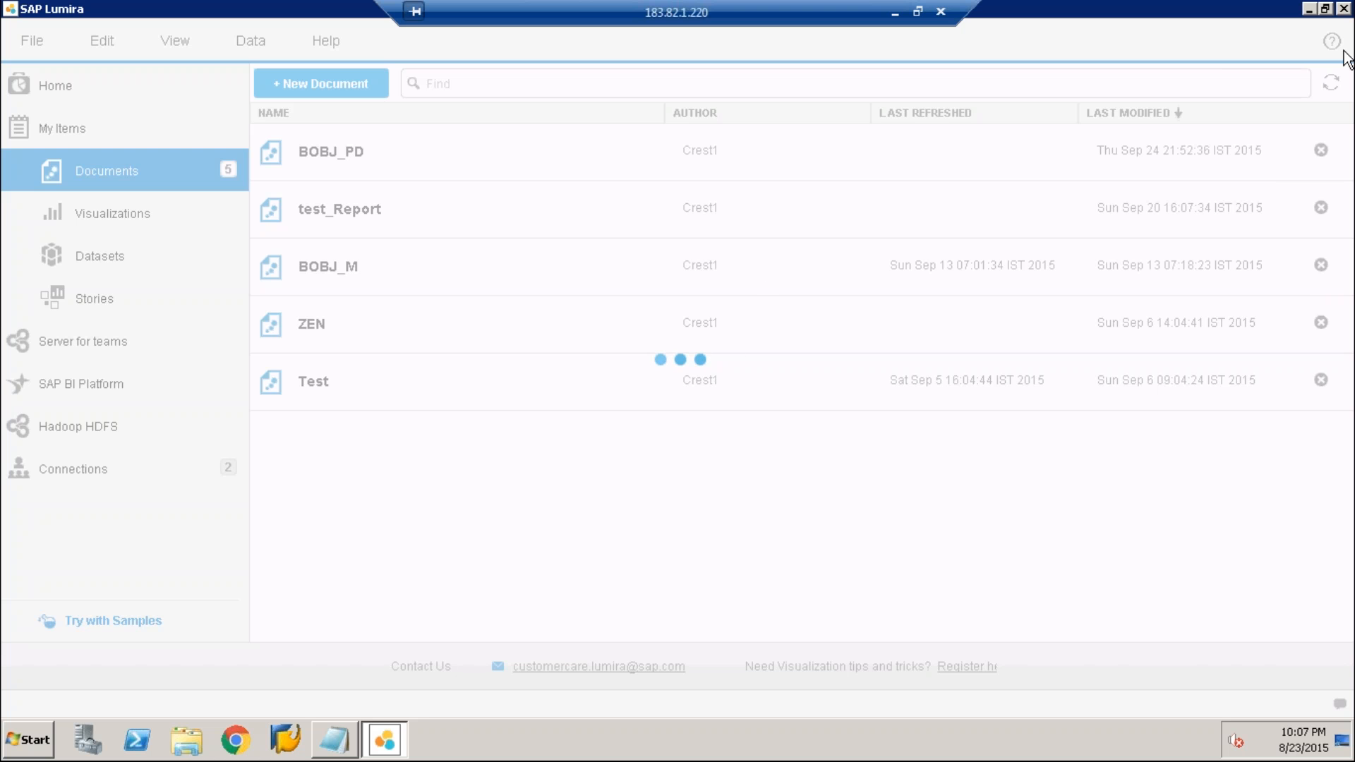
left_click(1343, 9)
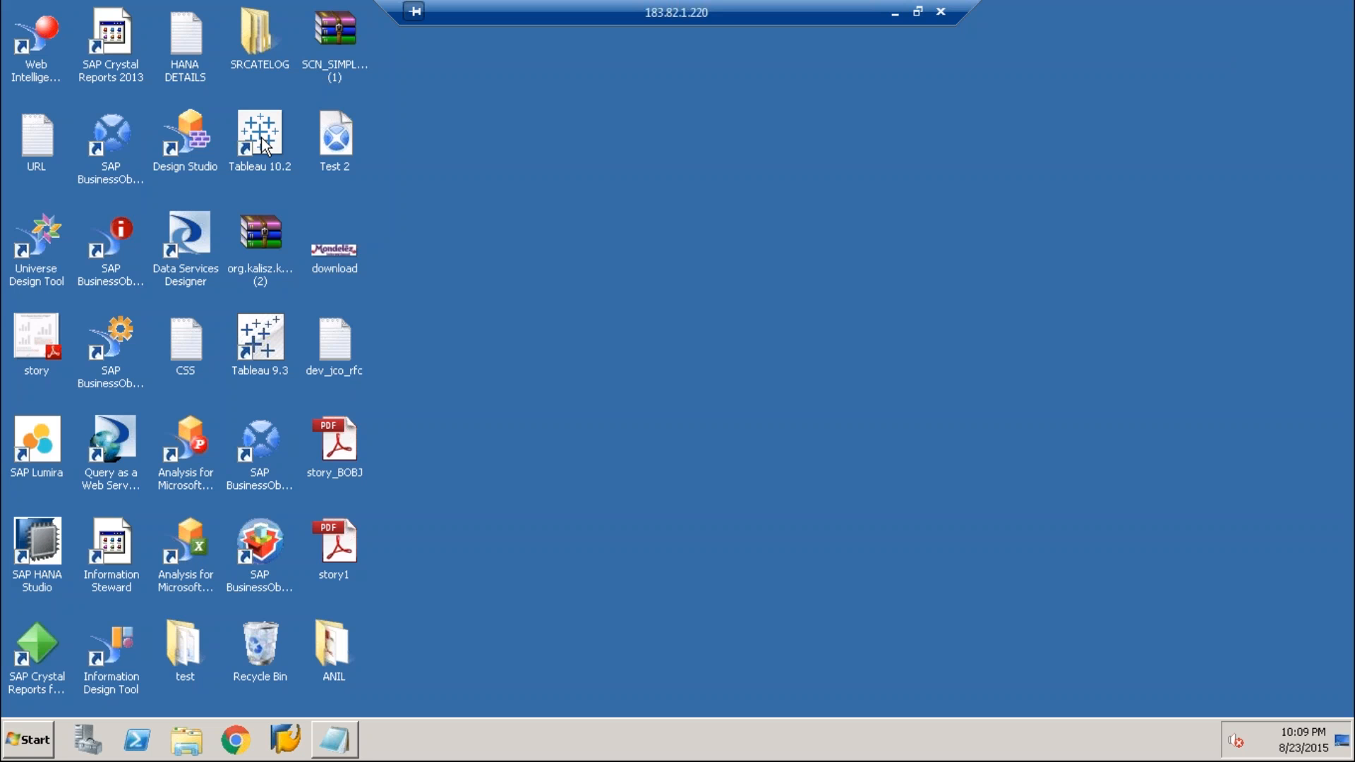
Switch to Google Chrome, go to localhost:8080/BOE/BI and log on to the BI launch pad
left_click(234, 734)
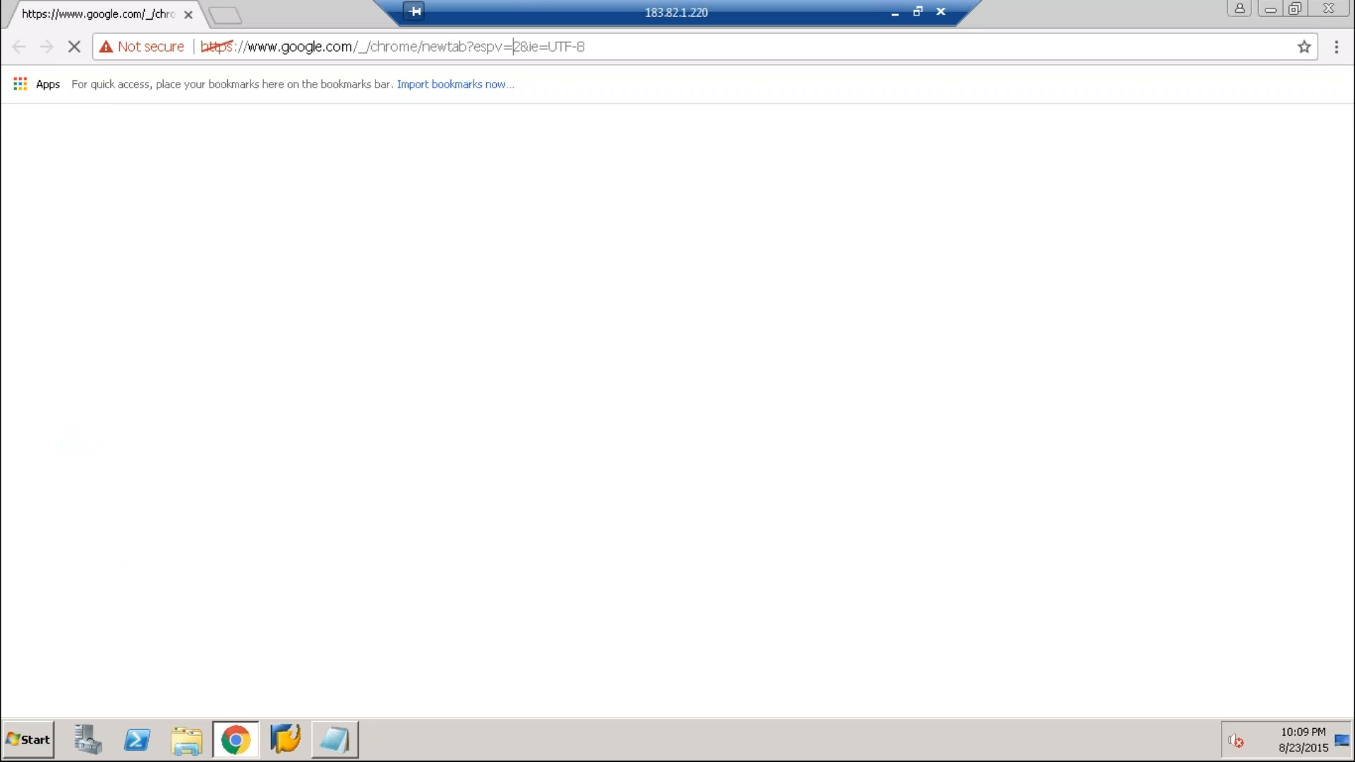
type("lo")
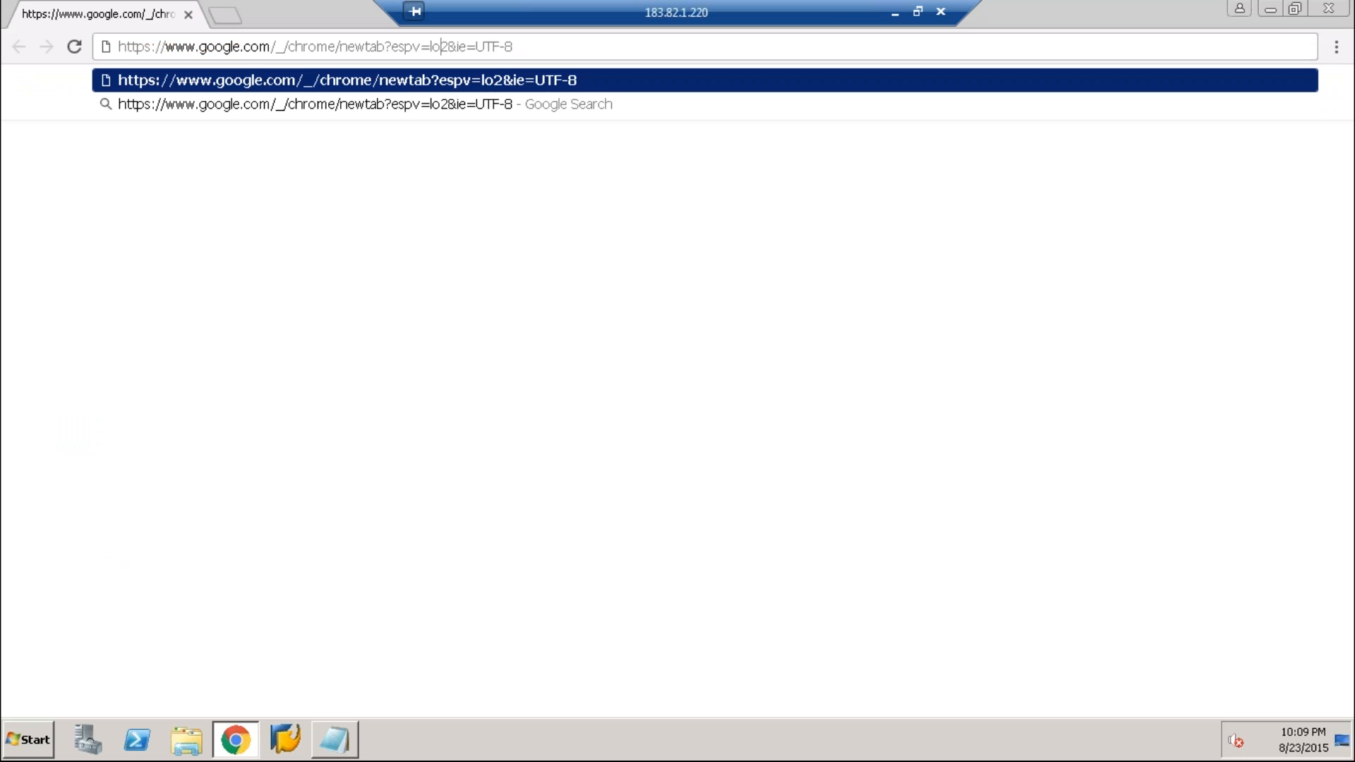
type("c")
key("ctrl+a")
type("lo")
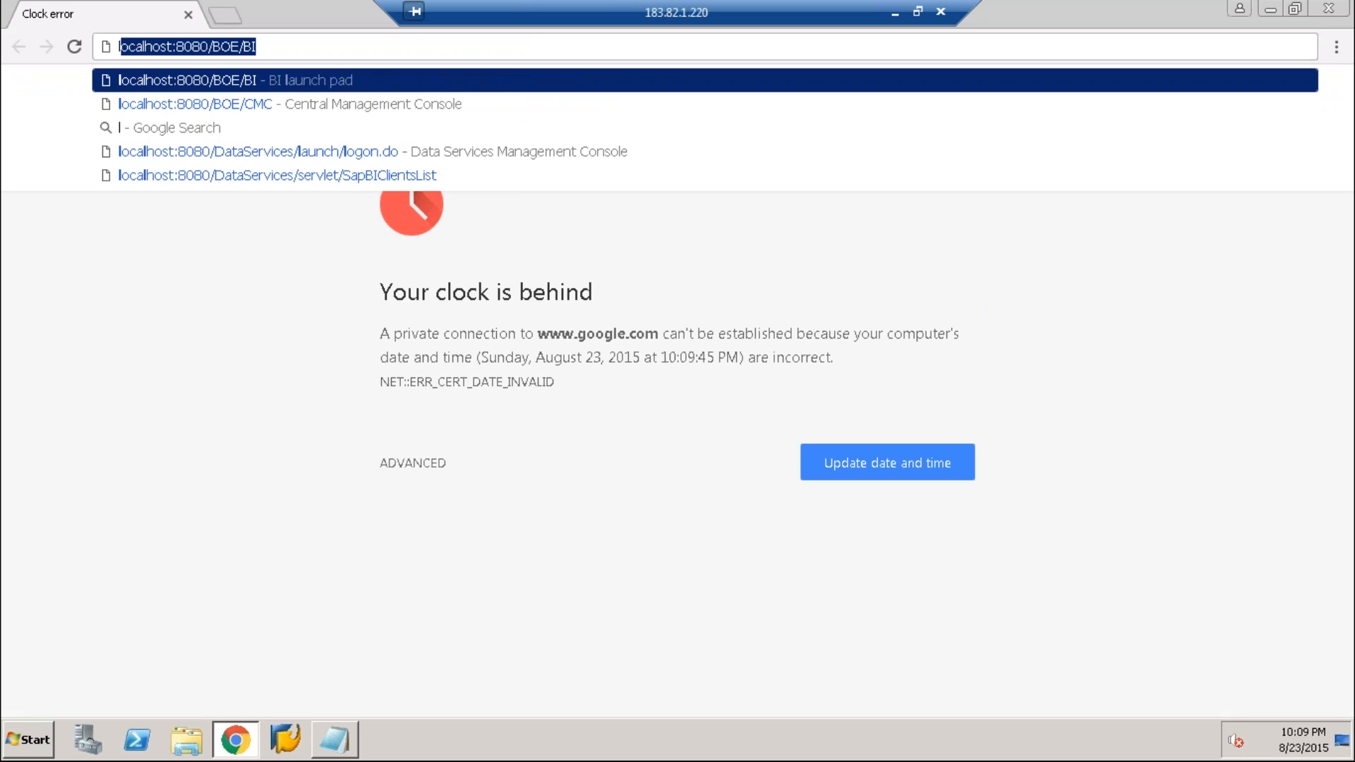
key("Return")
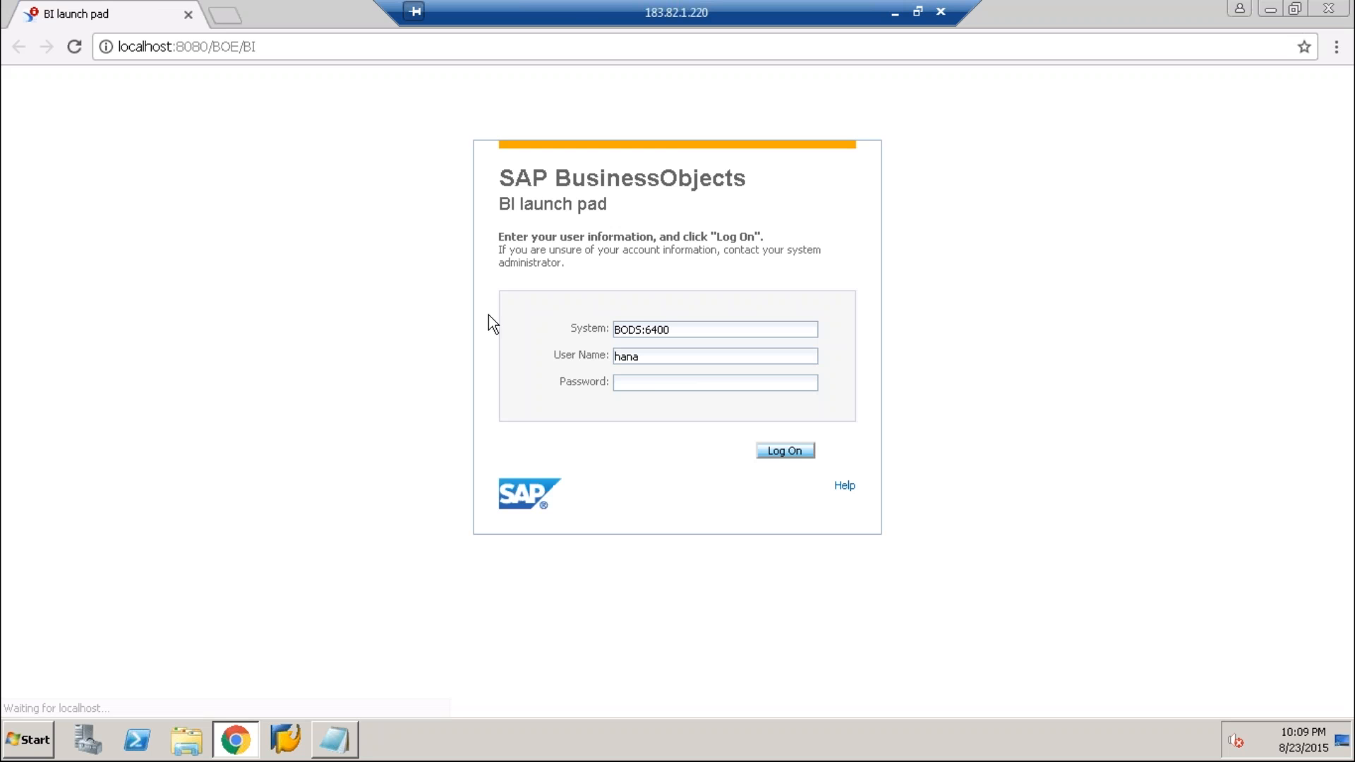
left_click(759, 454)
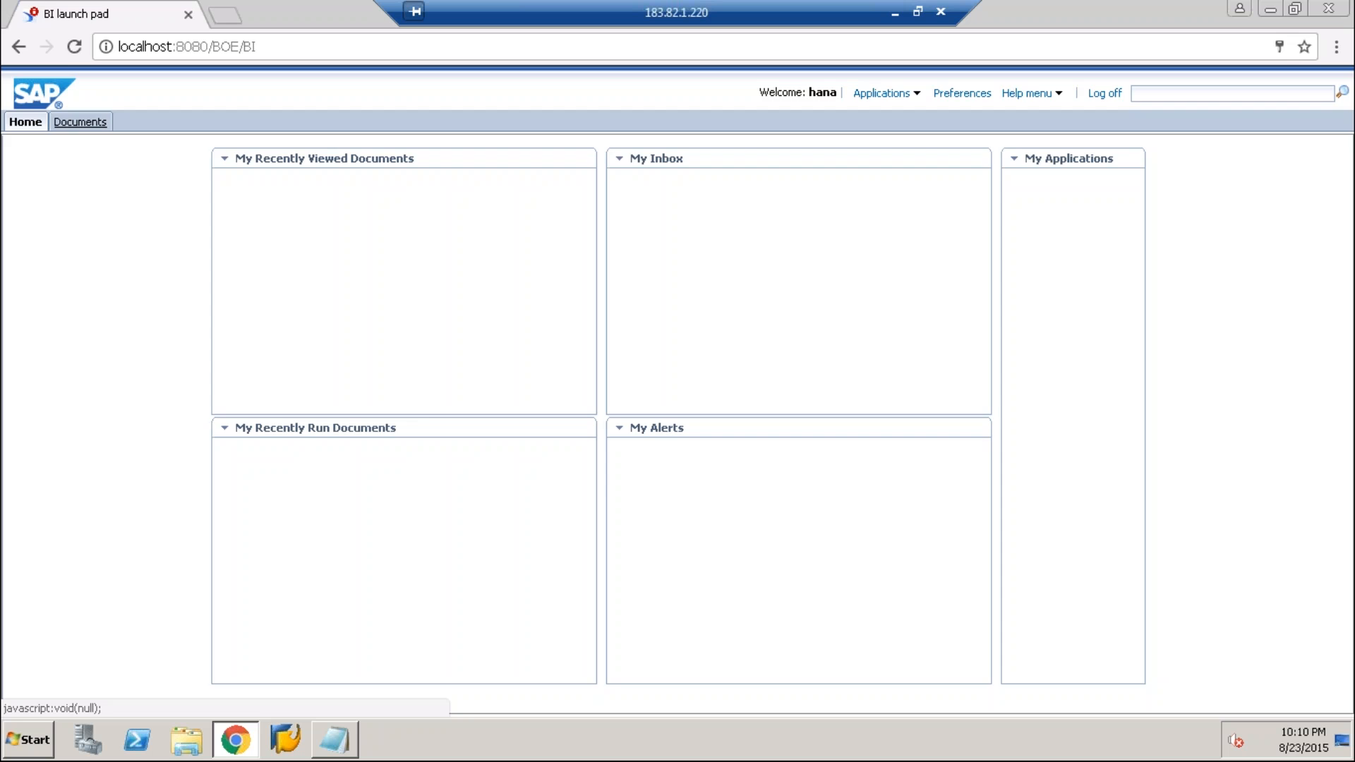
Open the BI launch pad's document list and examine the report folders under My Favorites for their contents
left_click(79, 121)
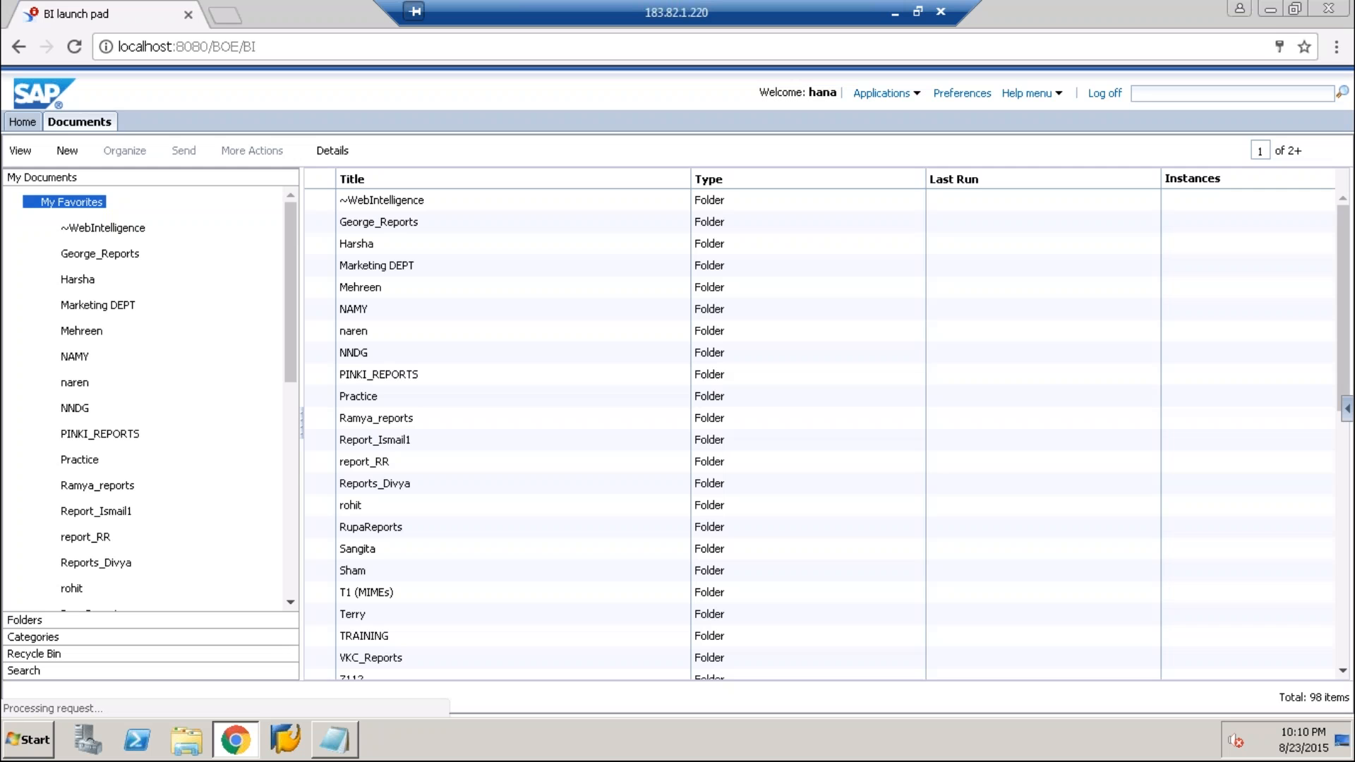
left_click(103, 228)
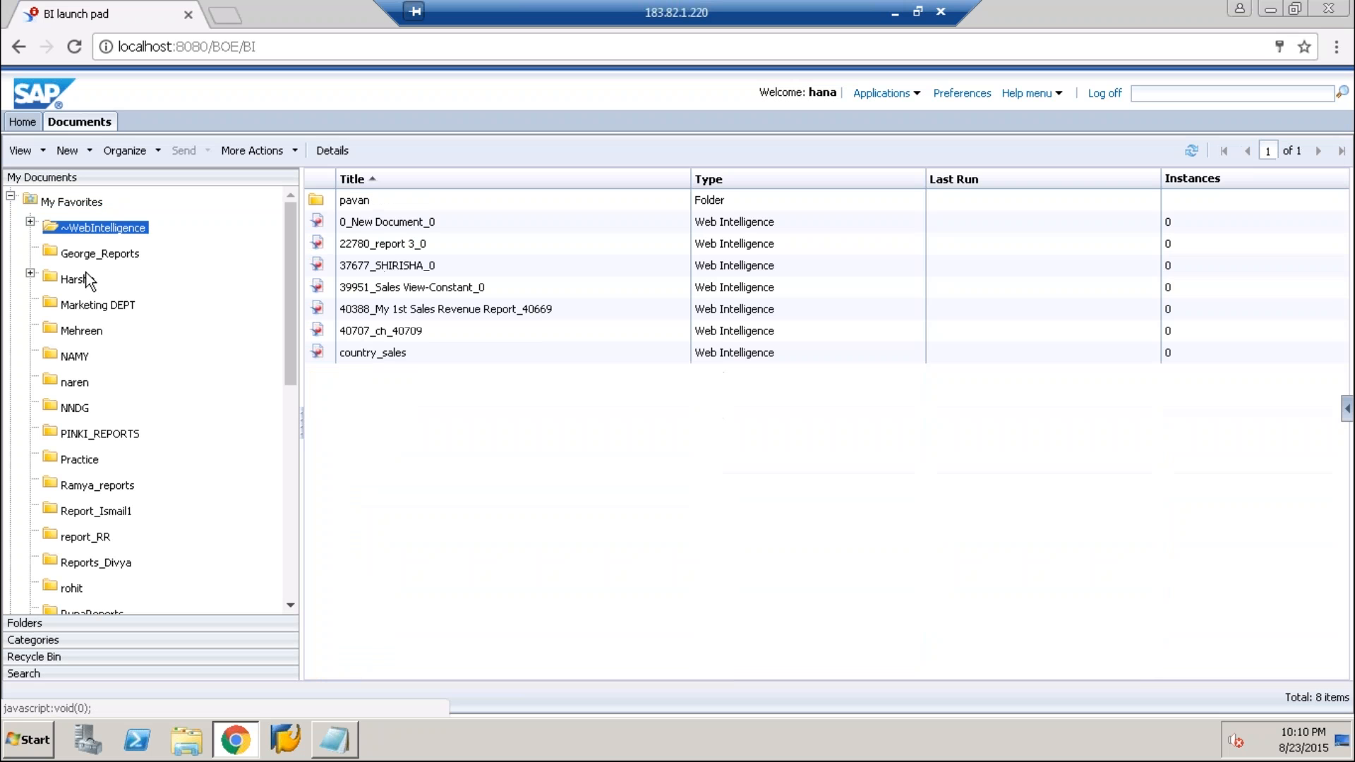
left_click(82, 331)
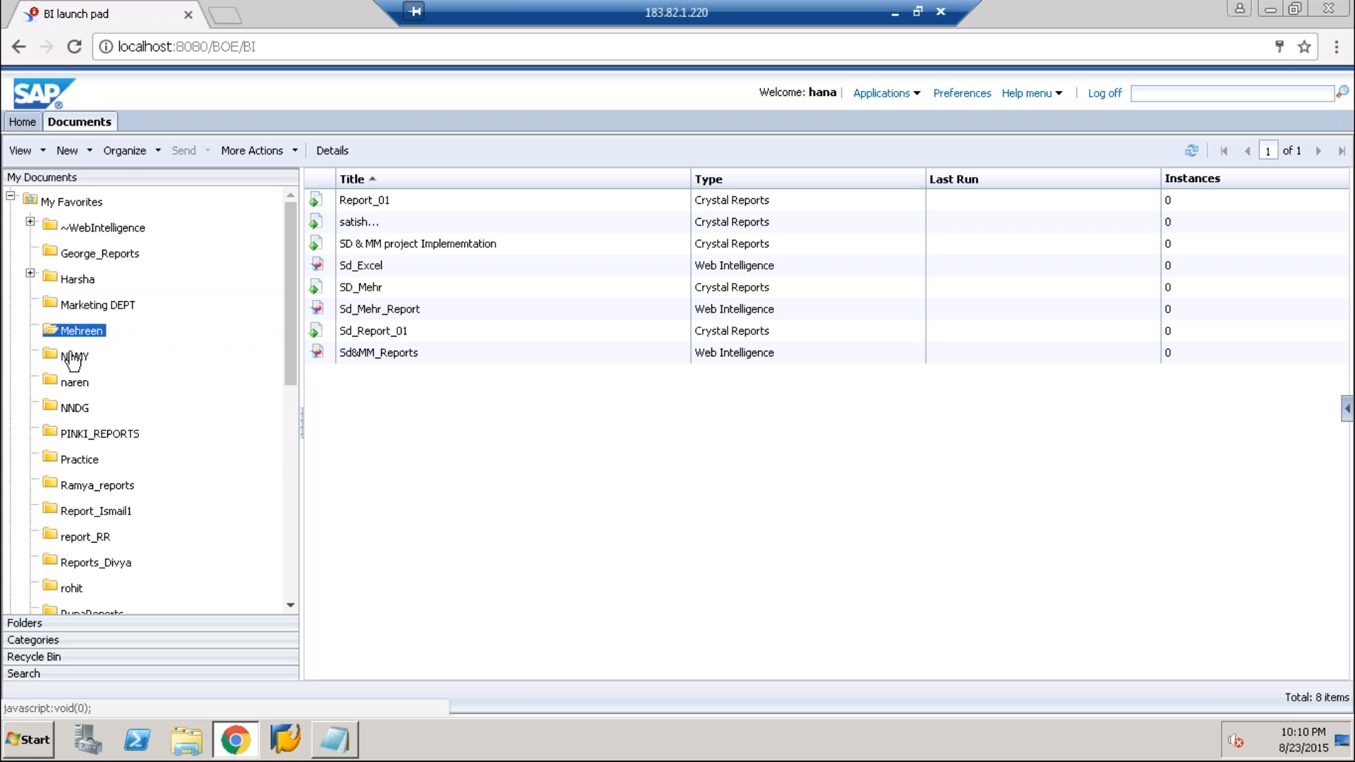
left_click(74, 358)
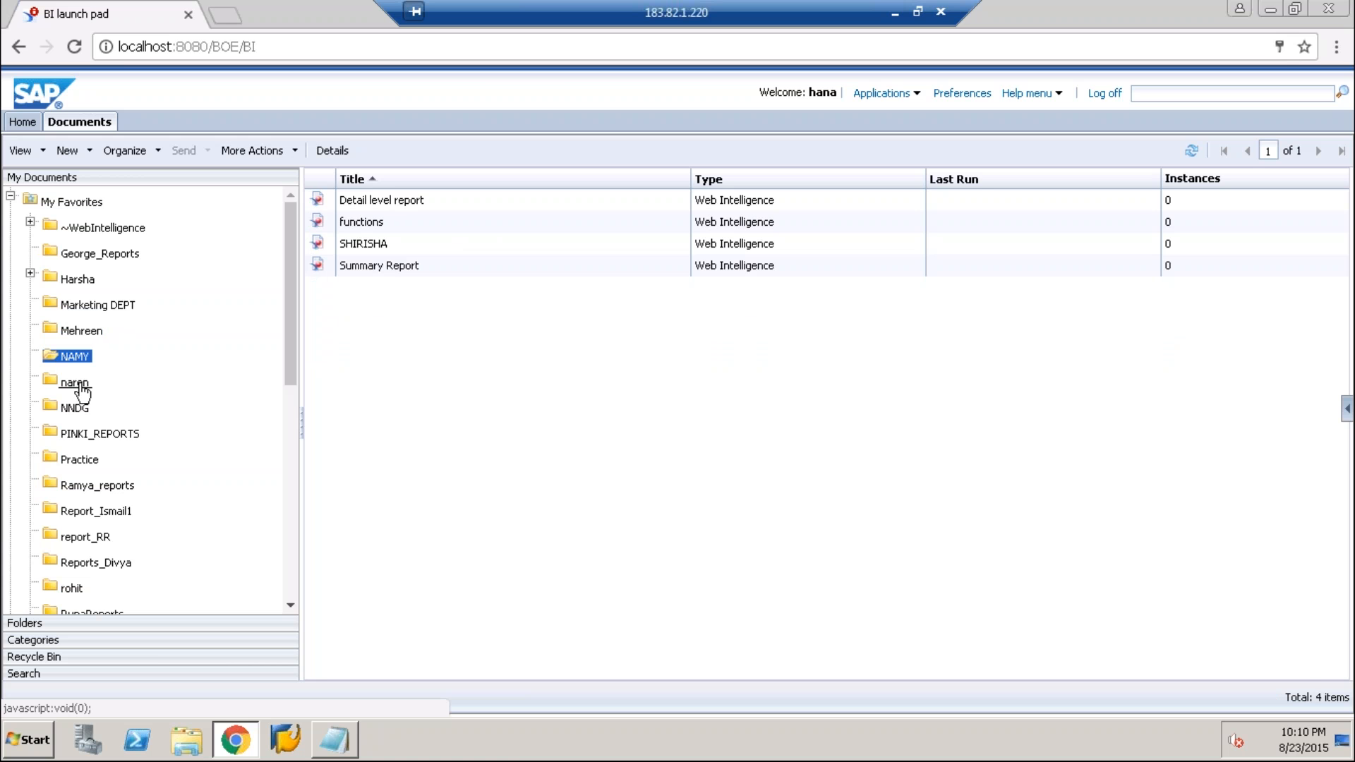
left_click(78, 384)
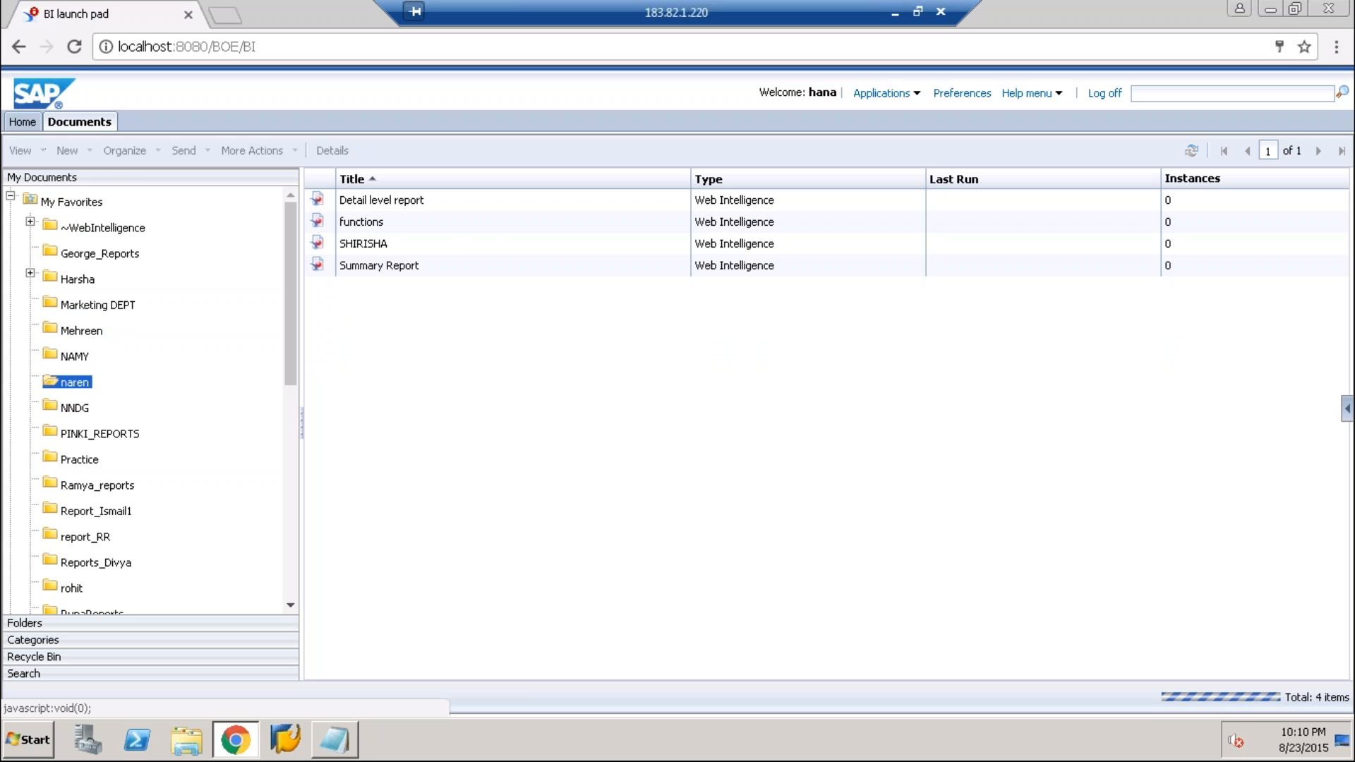
left_click(76, 410)
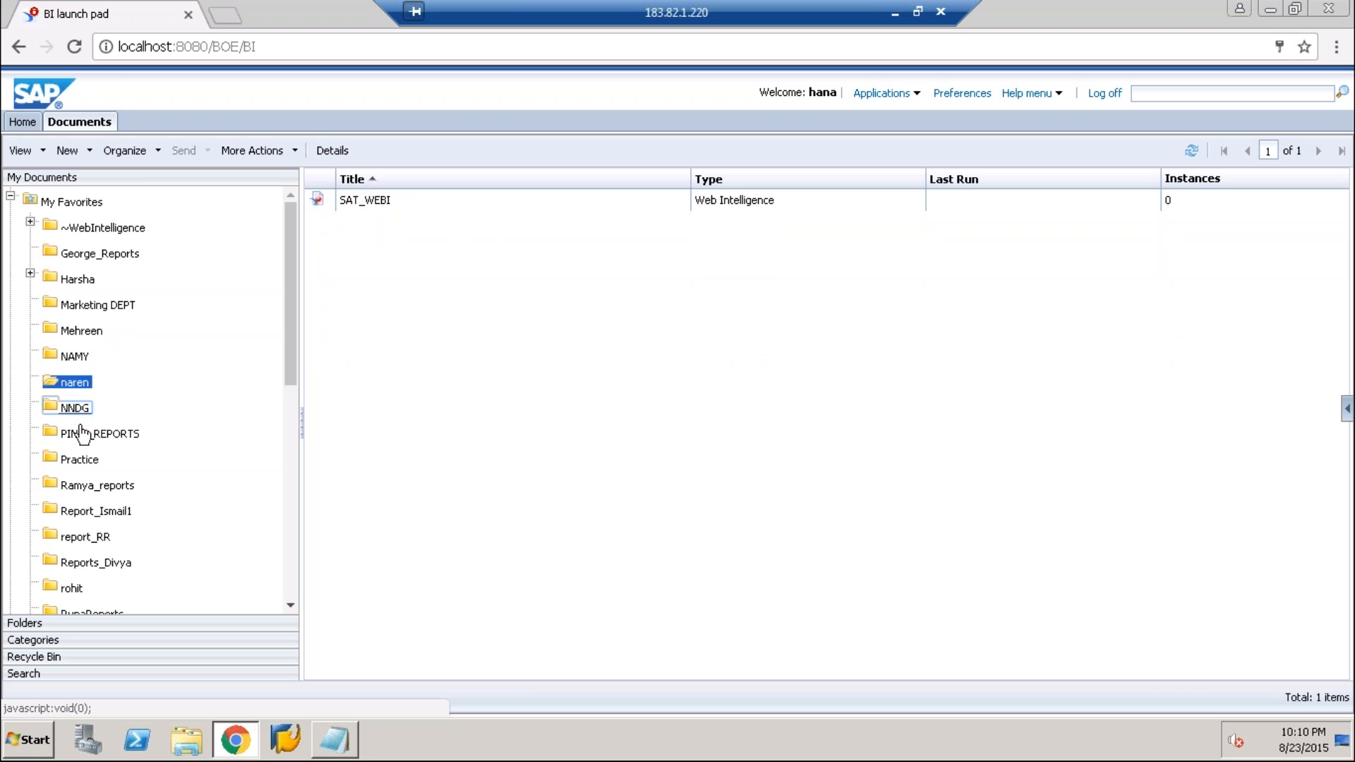
left_click(89, 433)
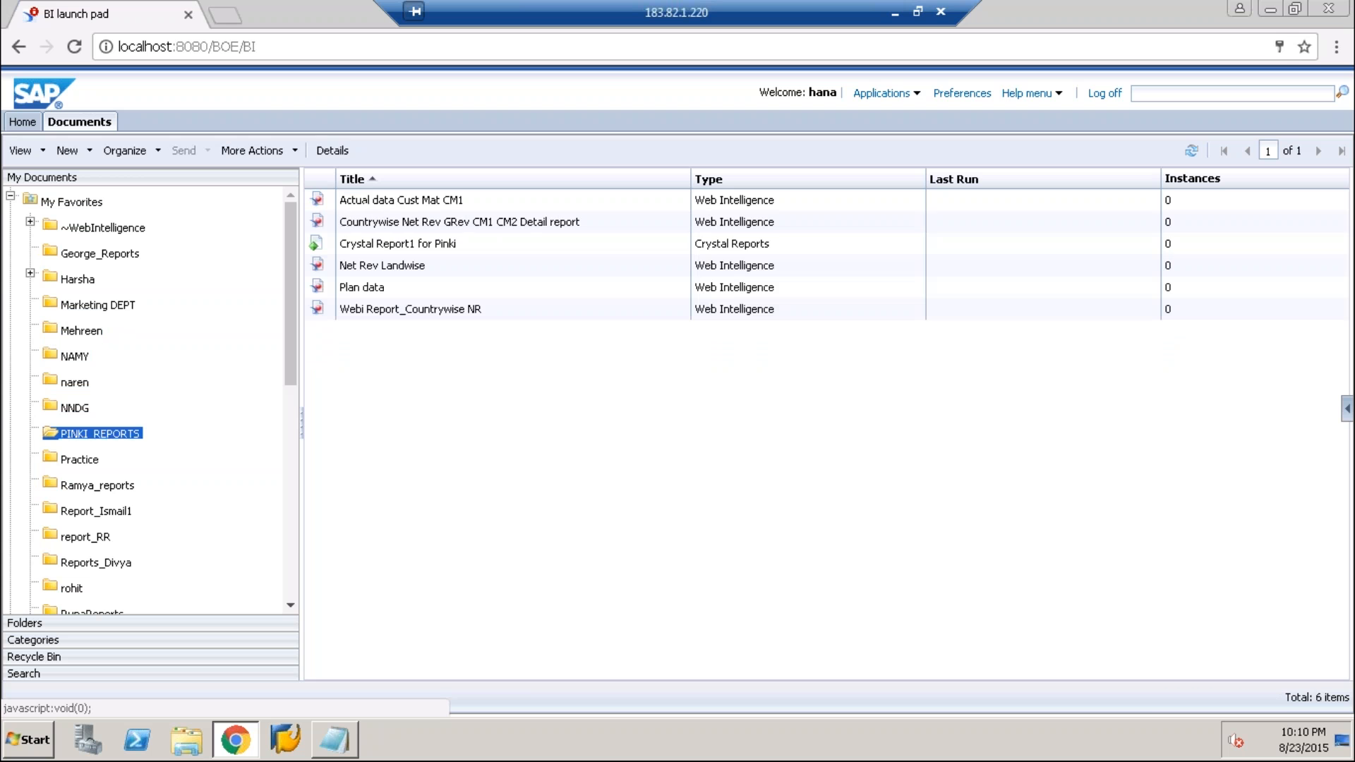
left_click(80, 460)
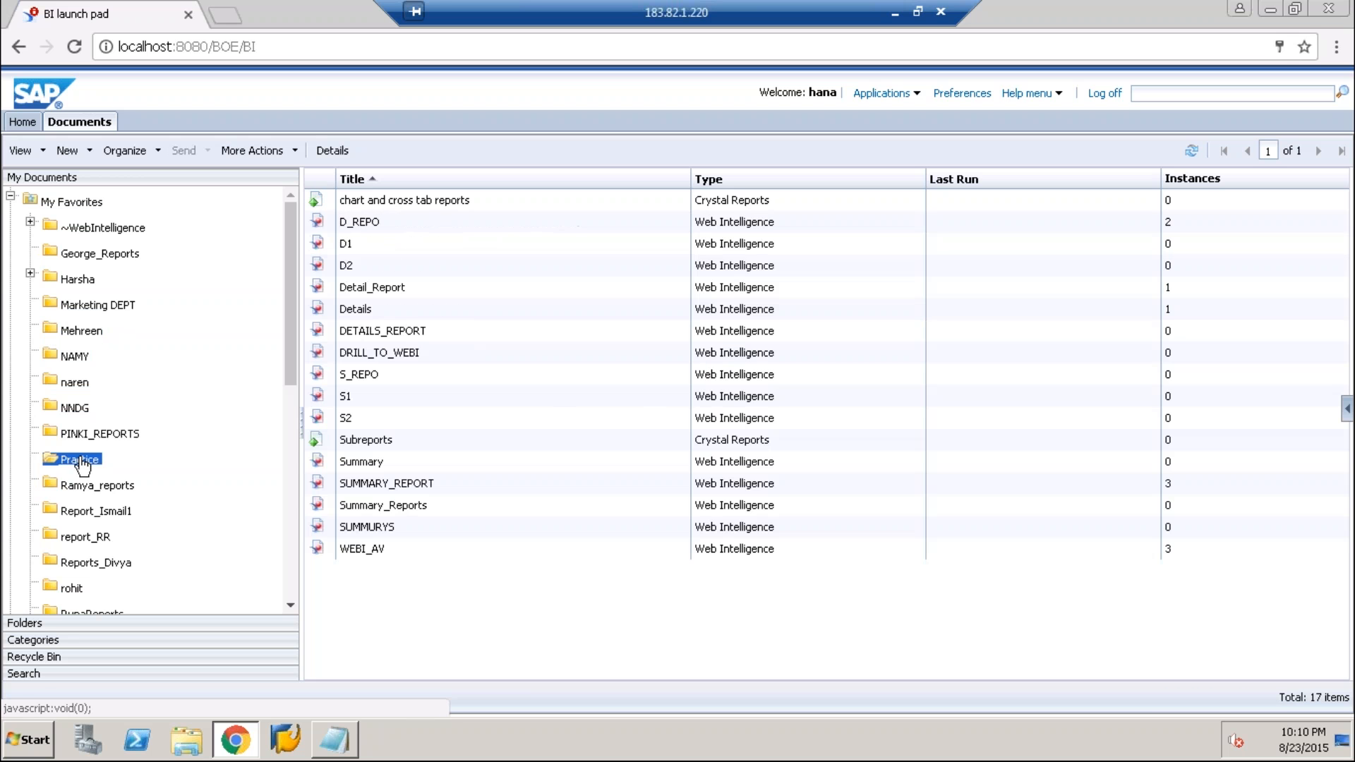
scroll(141, 423, "down", 5)
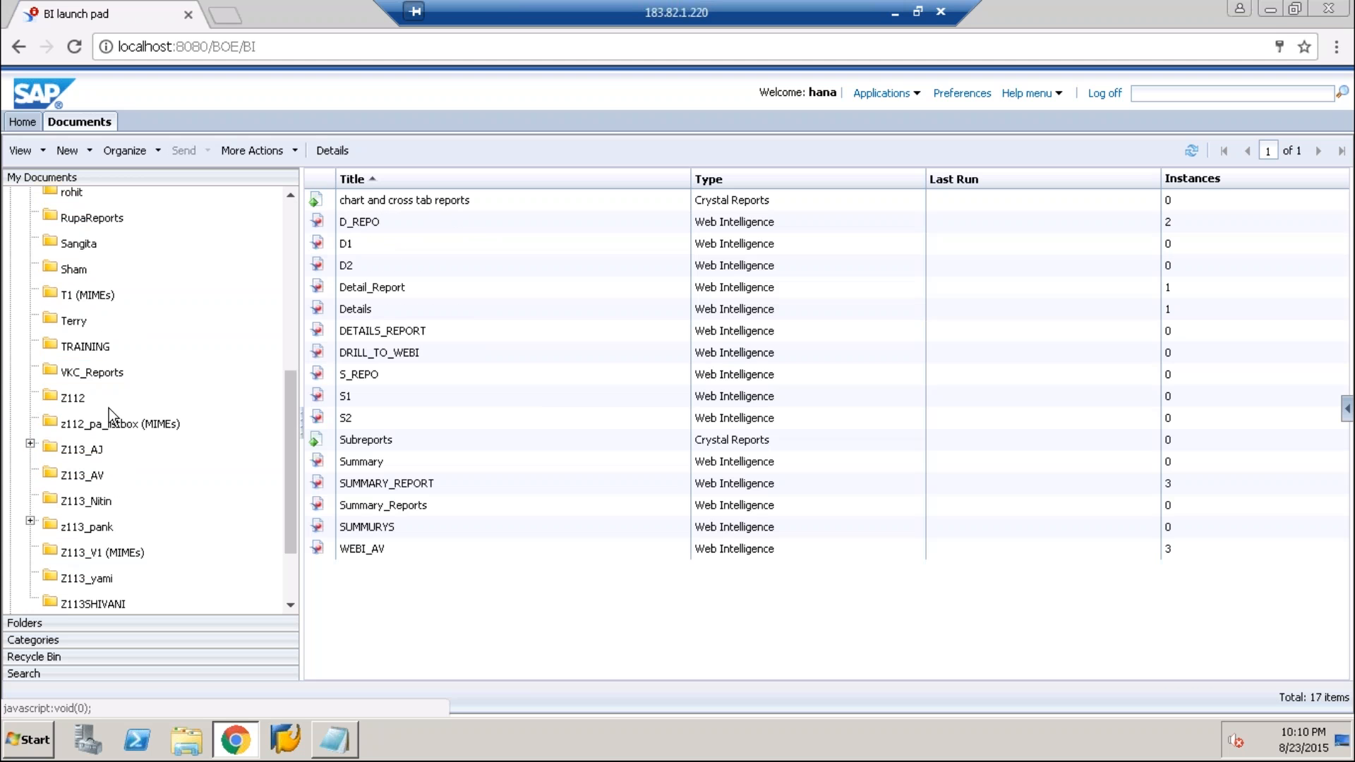
scroll(109, 408, "down", 3)
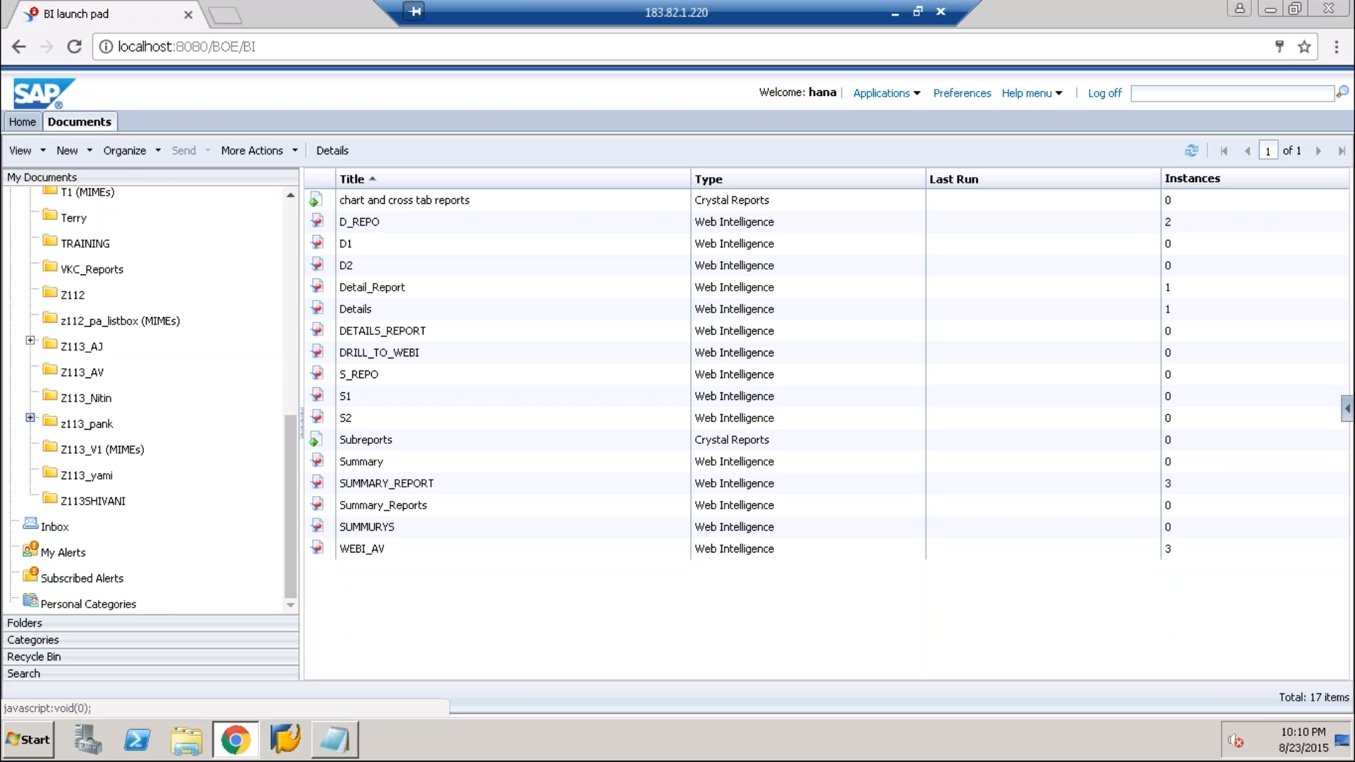
Try to open the z113_bi_lunch analysis application, dismissing the browser's crash report and killing the unresponsive page
left_click(86, 480)
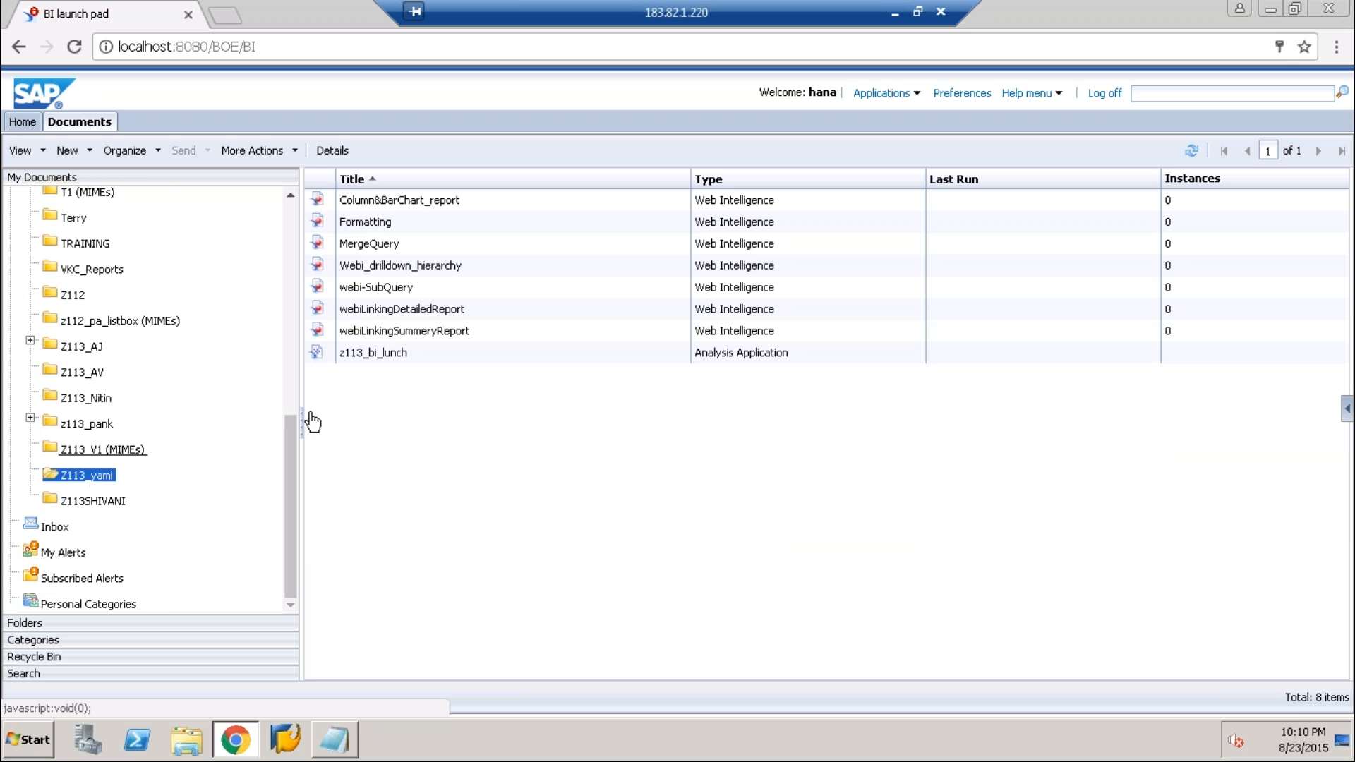
left_click(468, 358)
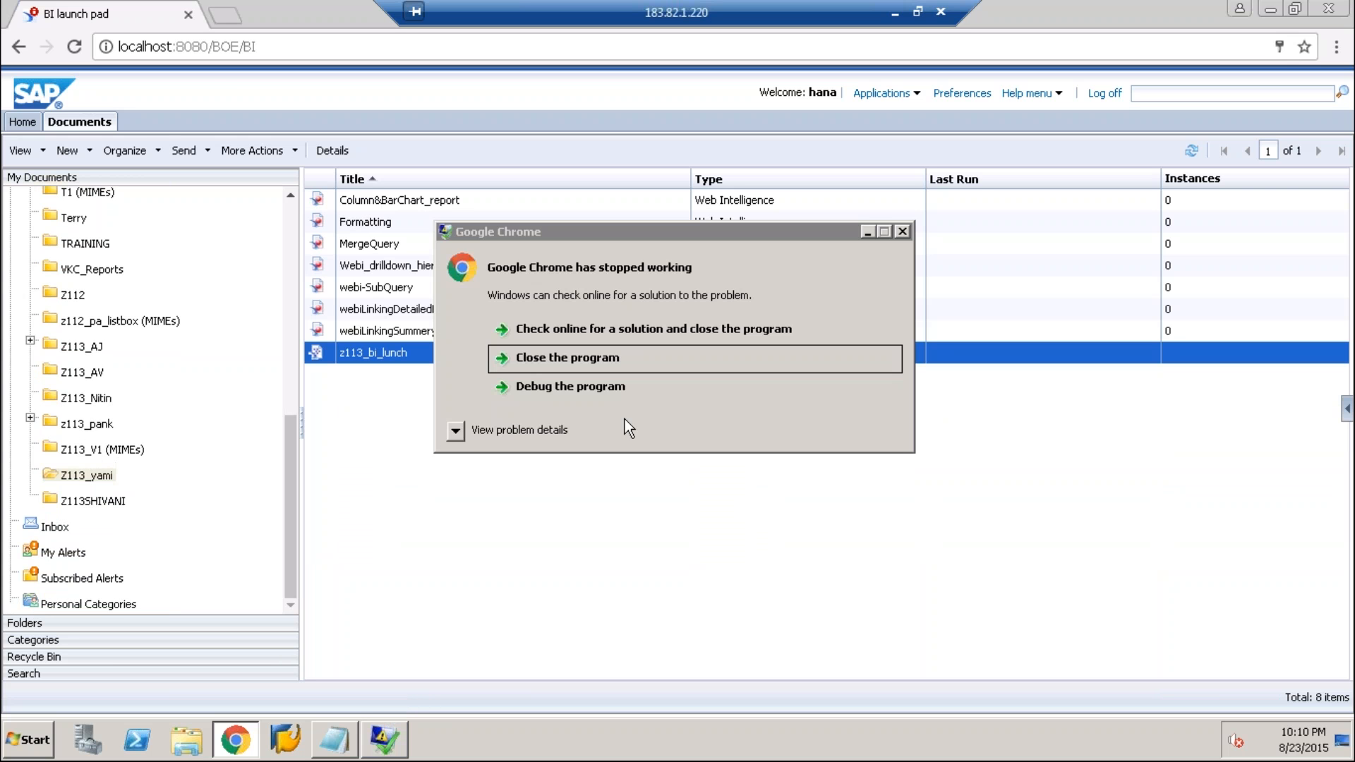
left_click(902, 231)
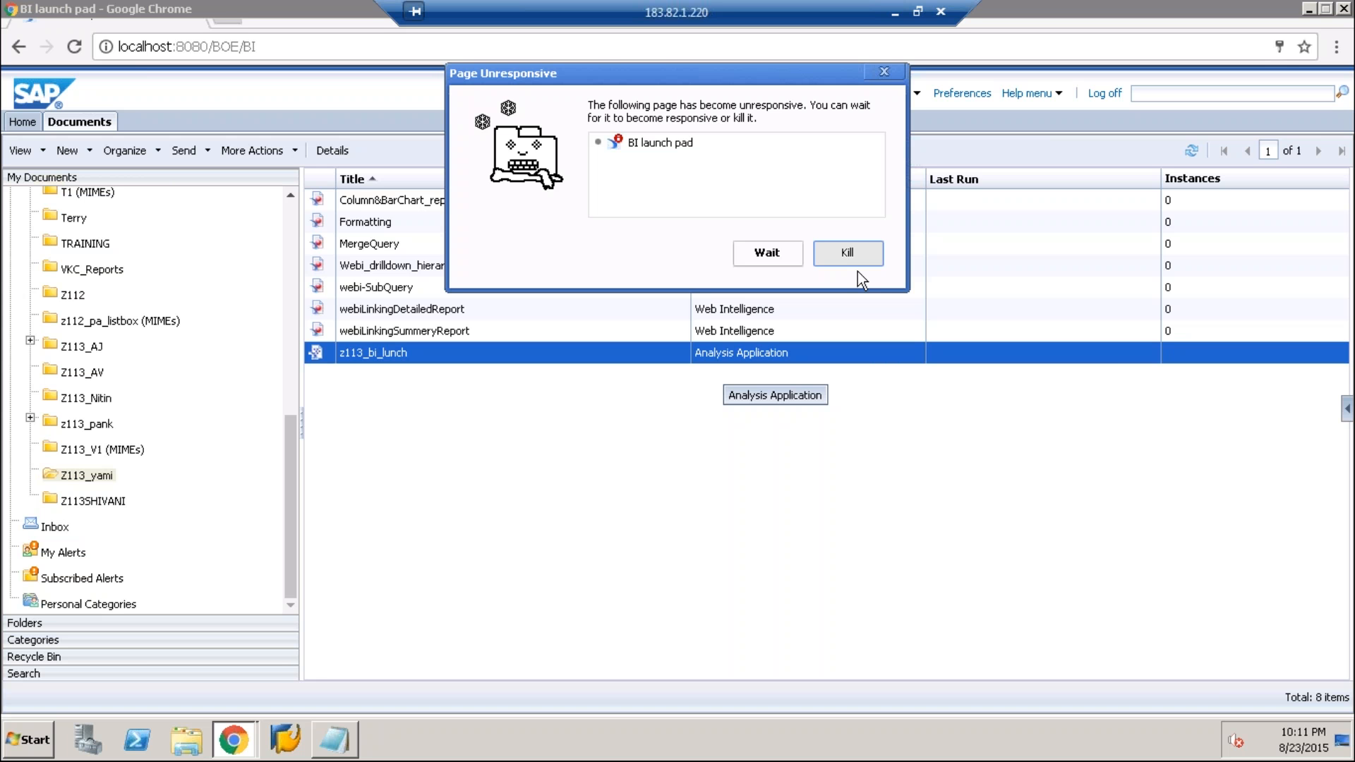
left_click(858, 270)
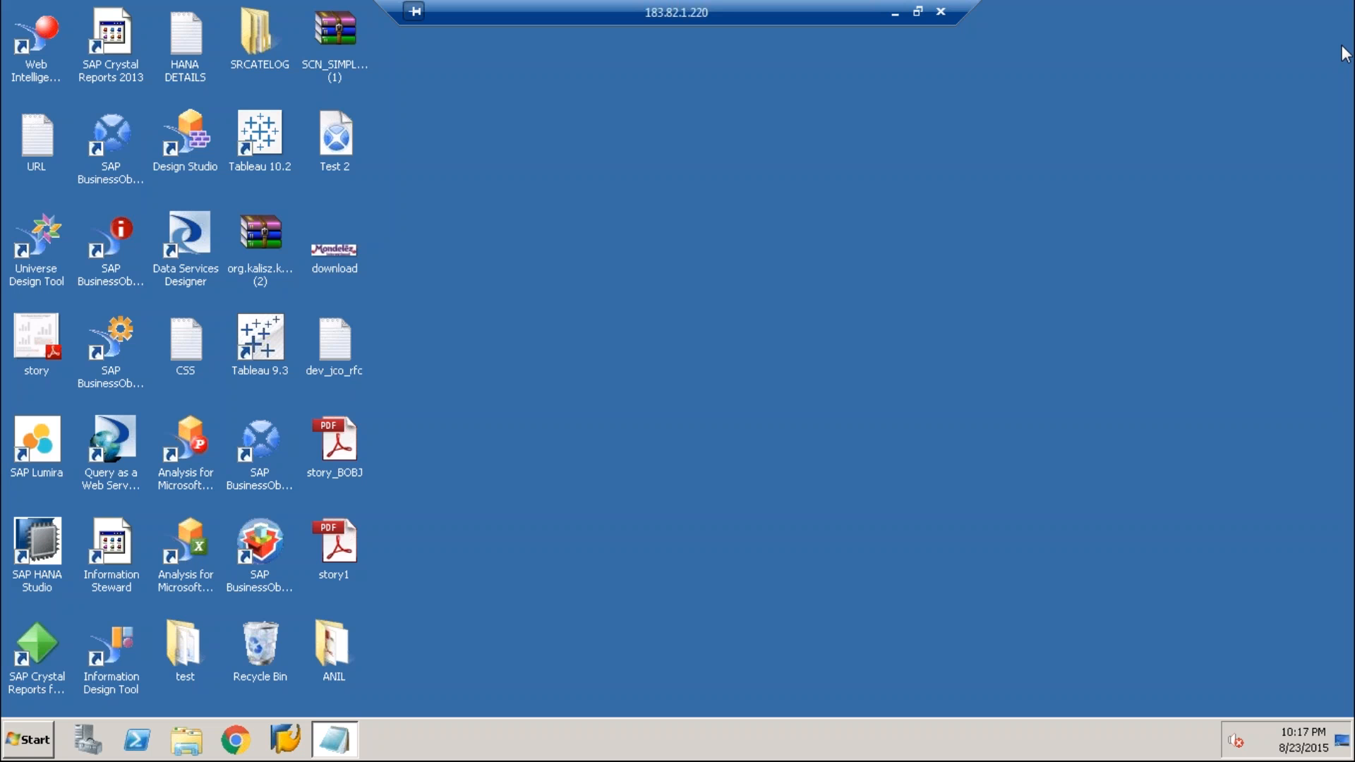
key("alt+q")
left_click(678, 393)
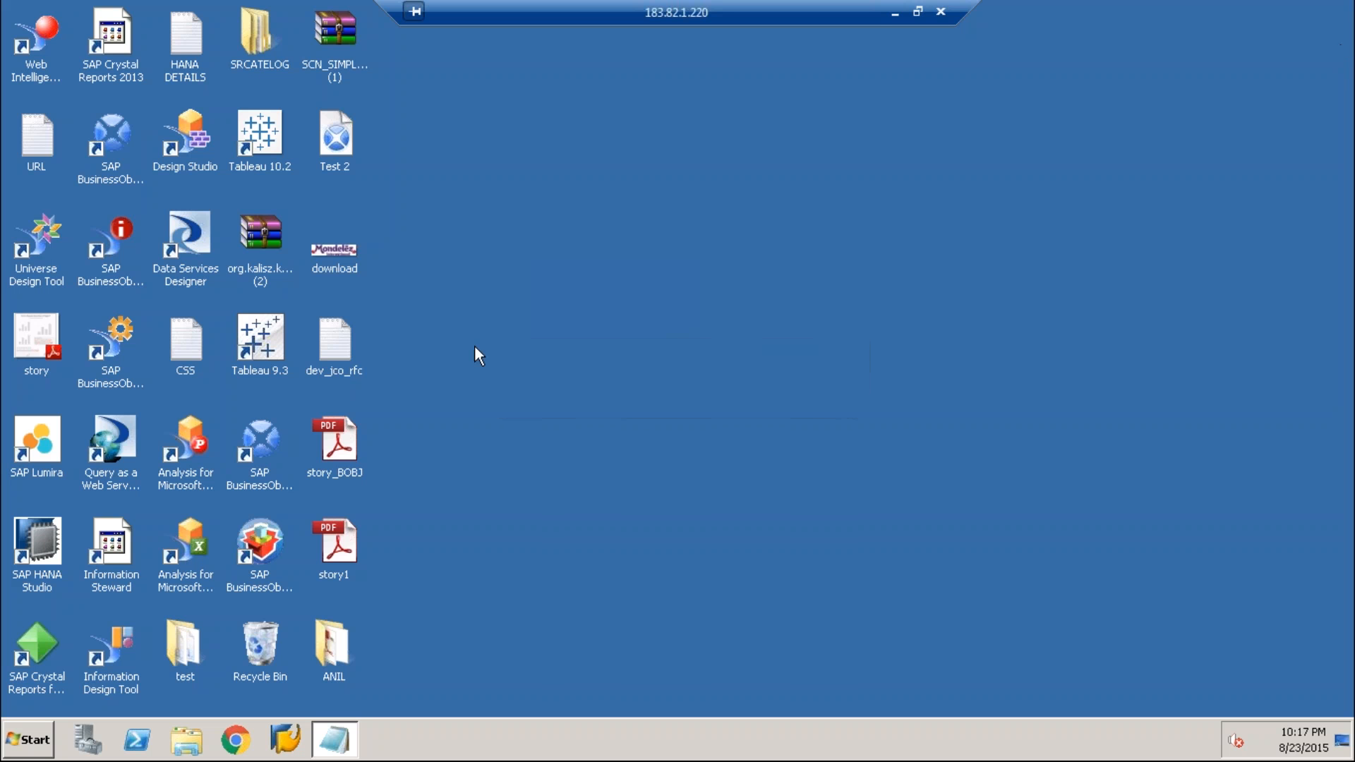